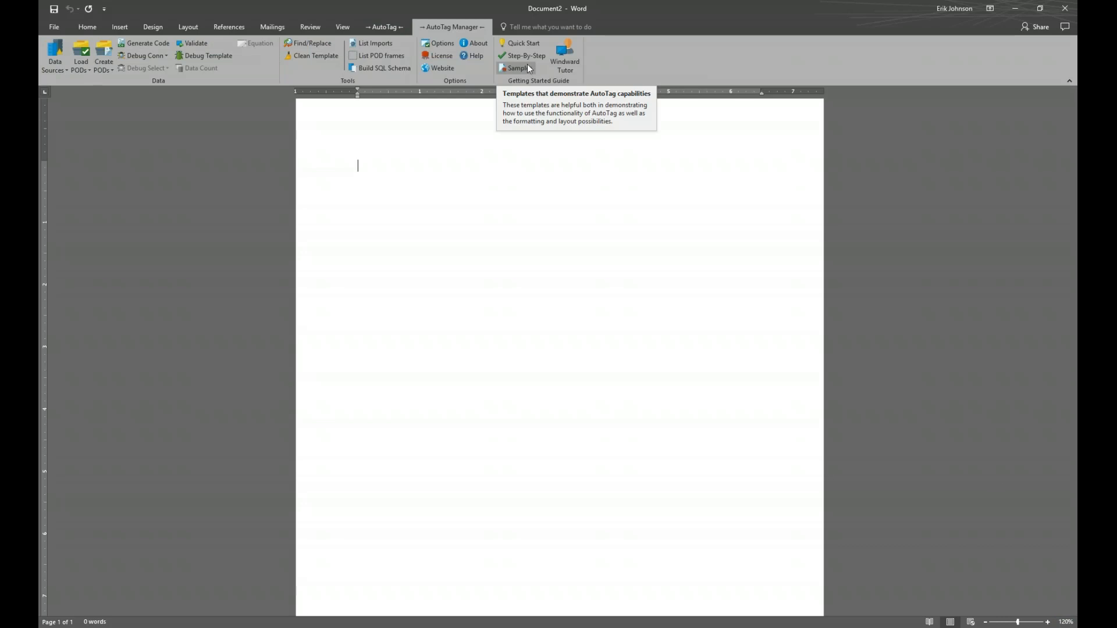
Open the ForEach Tag sample template from the SQL tag tutorials in the additional sample templates
click(527, 66)
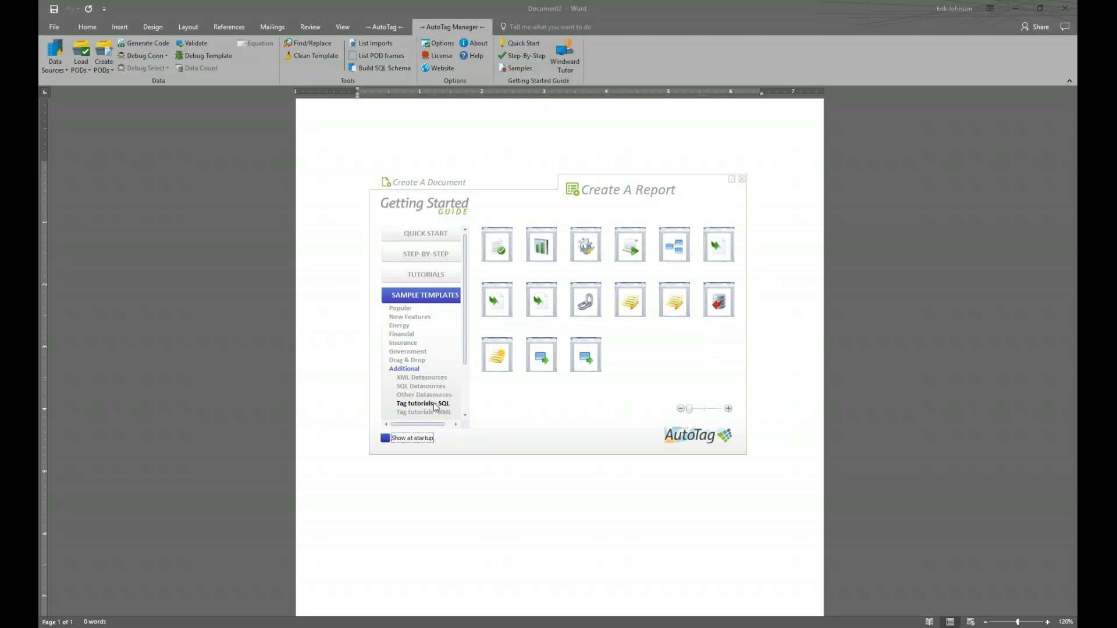
click(466, 416)
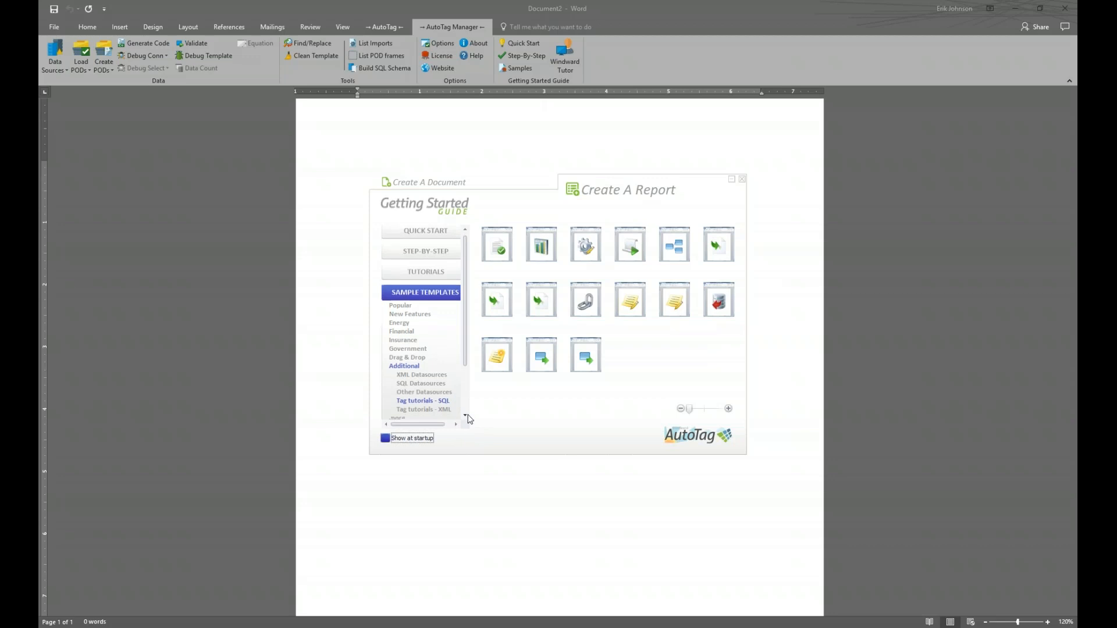
click(438, 403)
mouse_move(632, 250)
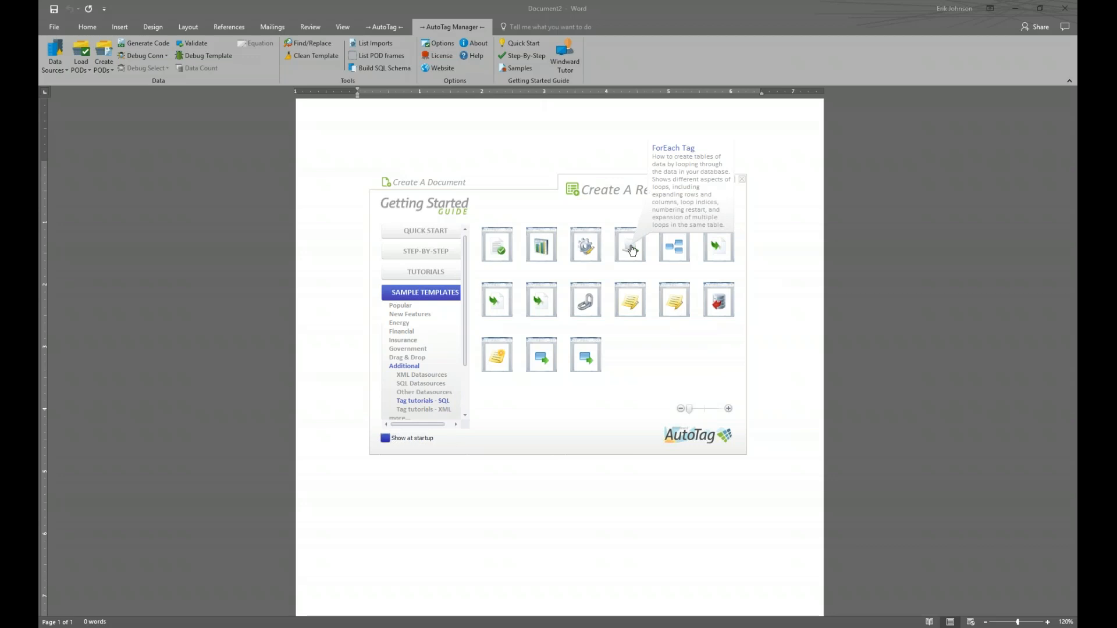
click(632, 250)
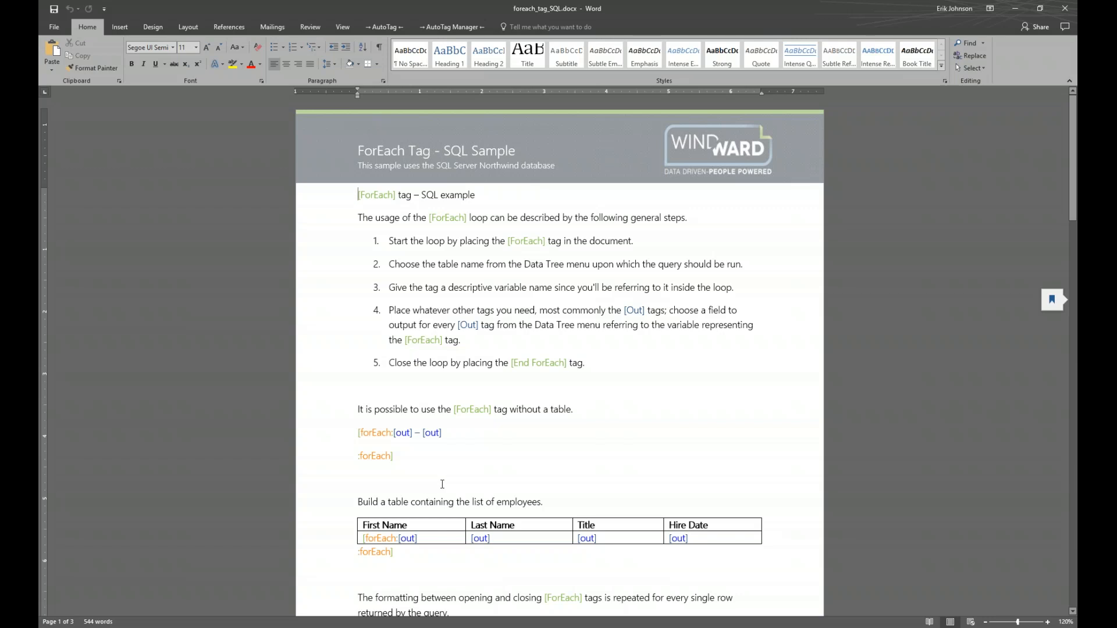
Preview the data selected by the opening forEach tag of the loop without a table, widening the results to include the Picture column
double_click(377, 433)
click(389, 26)
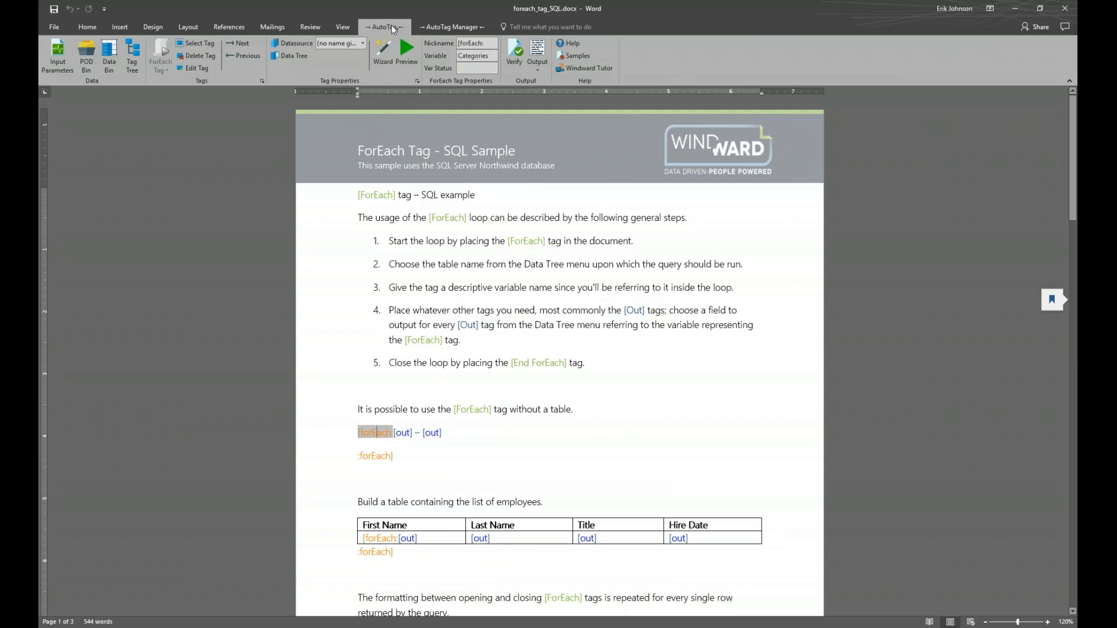
click(406, 48)
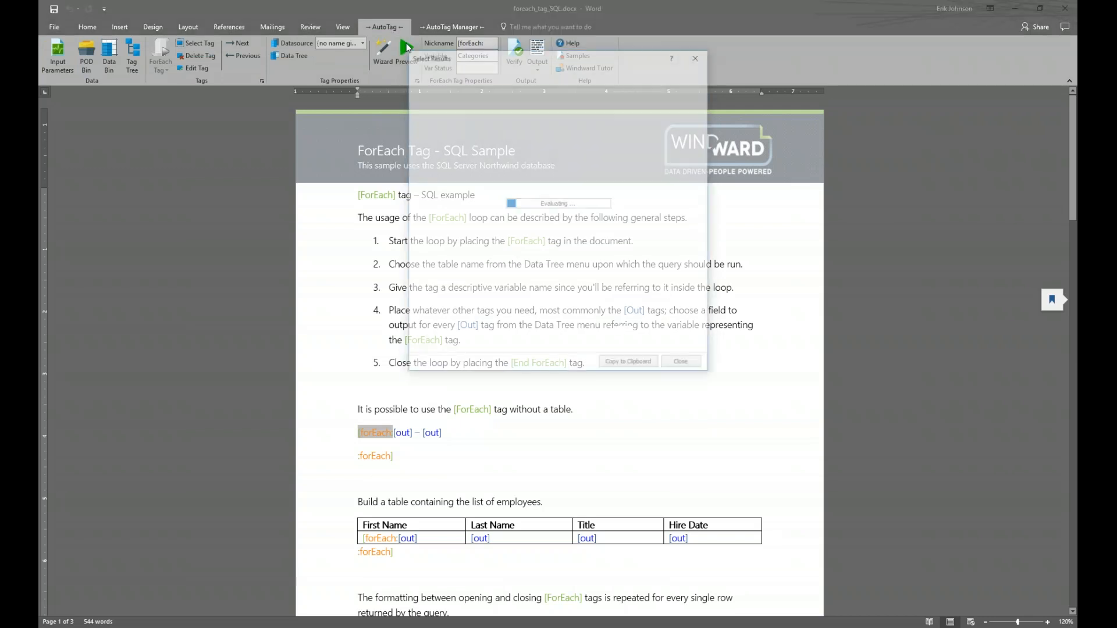
drag(507, 64, 562, 246)
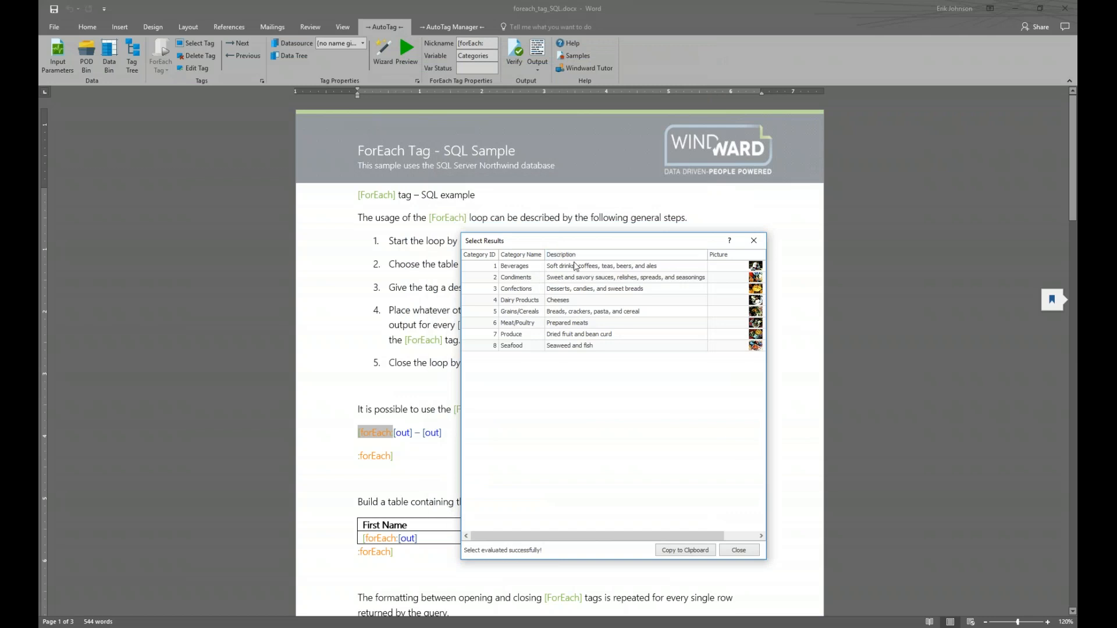
drag(768, 416, 931, 416)
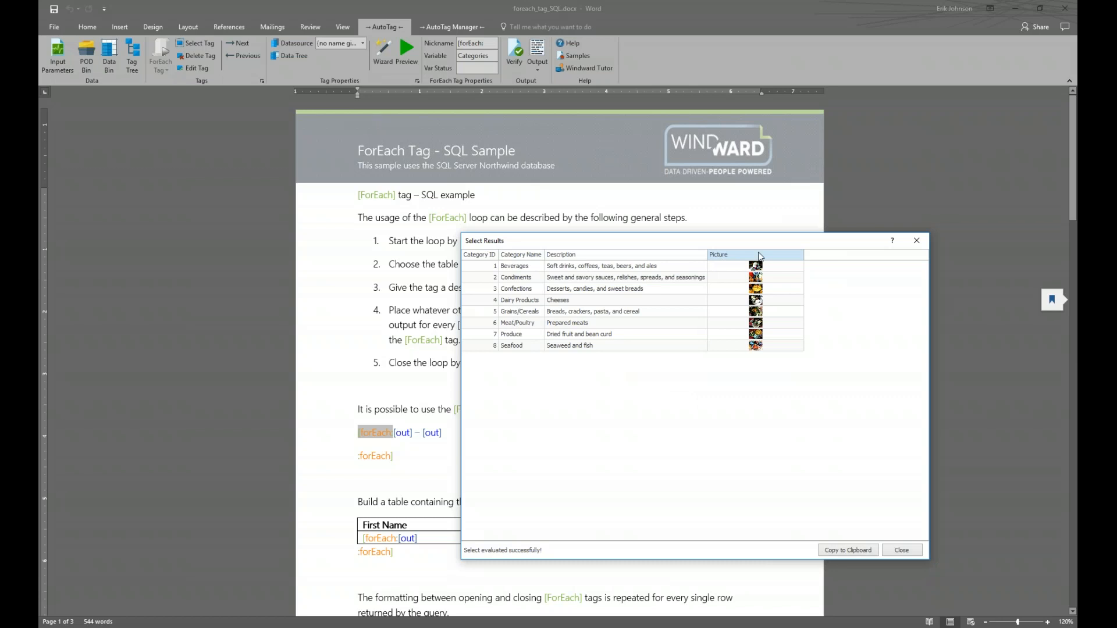
click(917, 240)
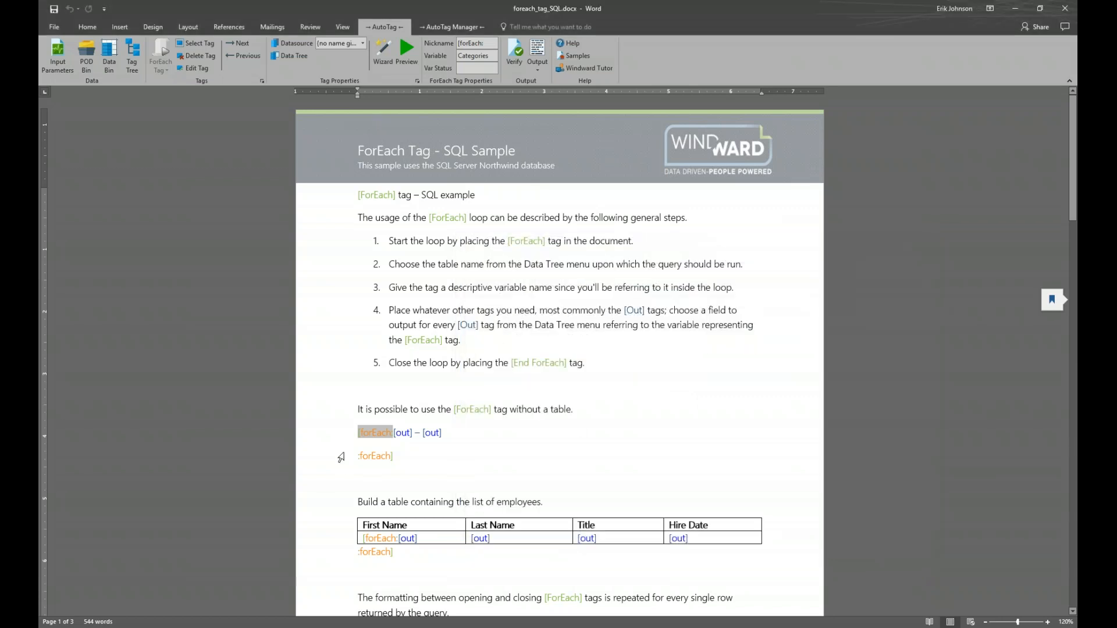
Preview the values returned by the first [out] tag in the loop without a table
click(405, 433)
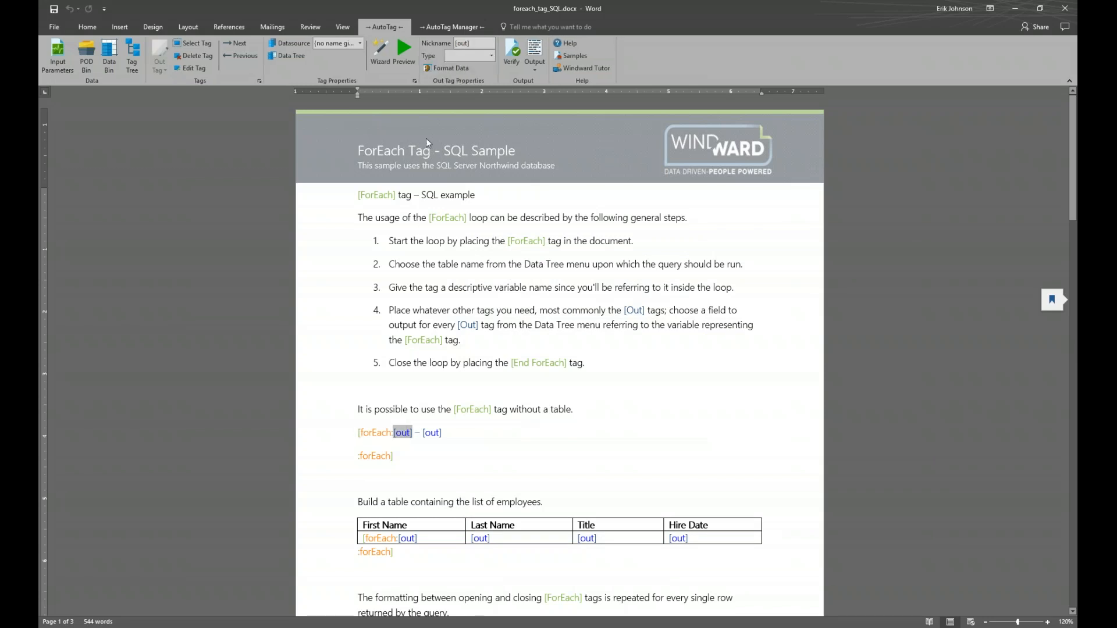
click(408, 56)
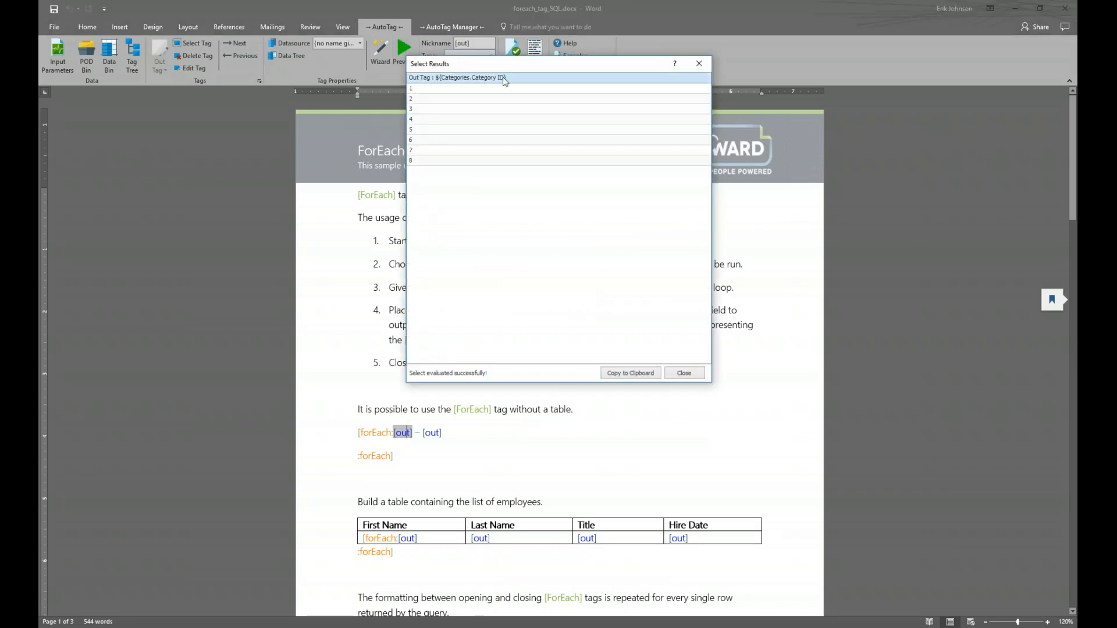
drag(517, 70, 595, 297)
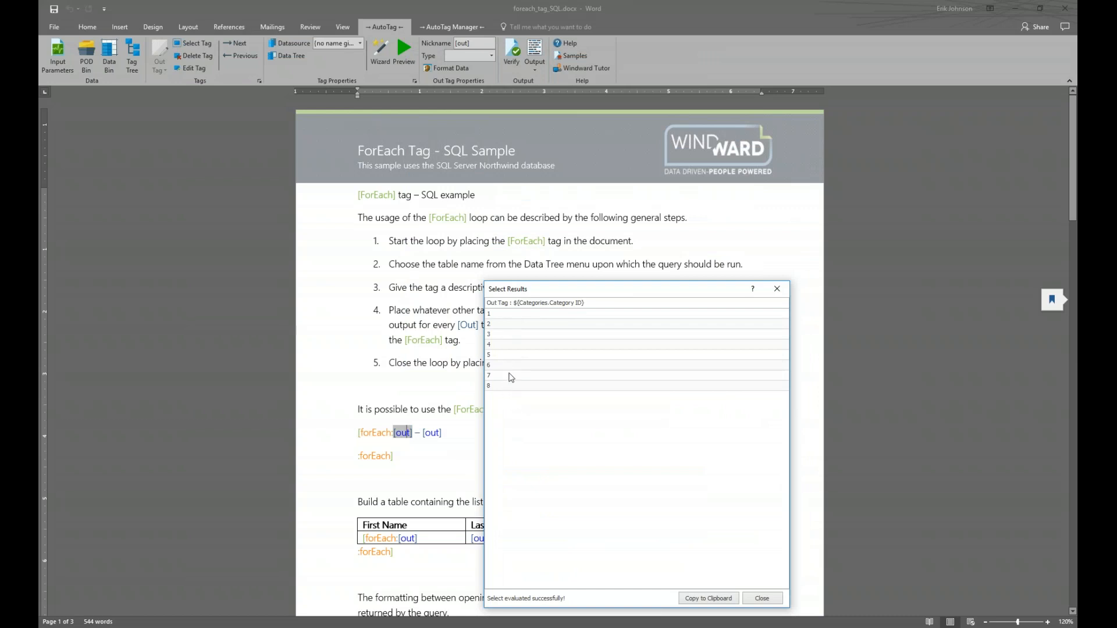
click(768, 601)
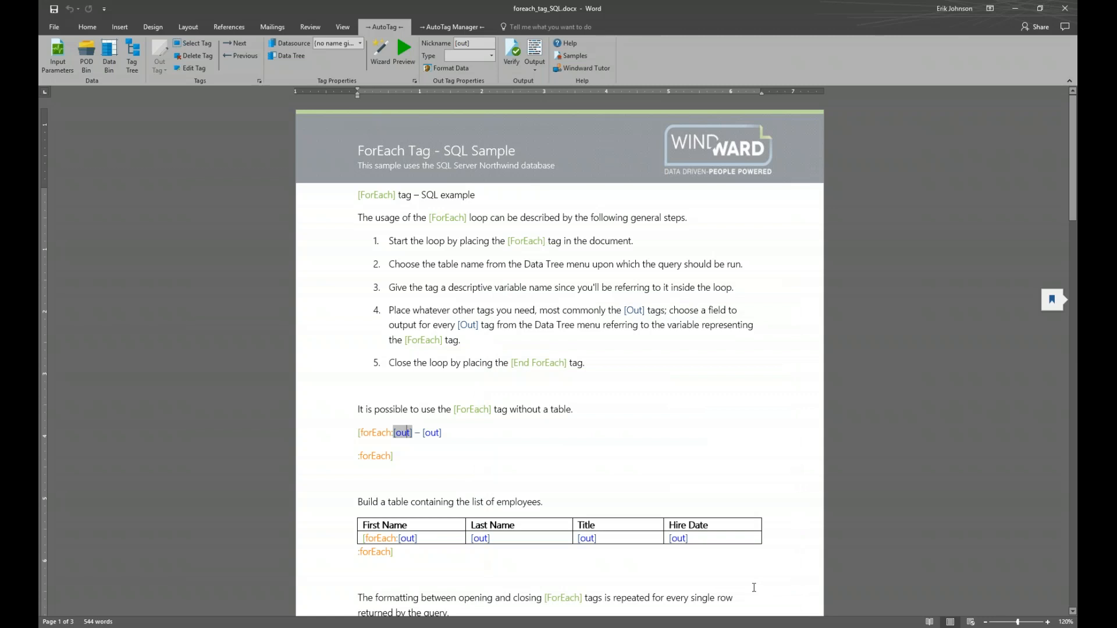
Preview the values returned by the second [out] tag in the loop without a table
click(434, 434)
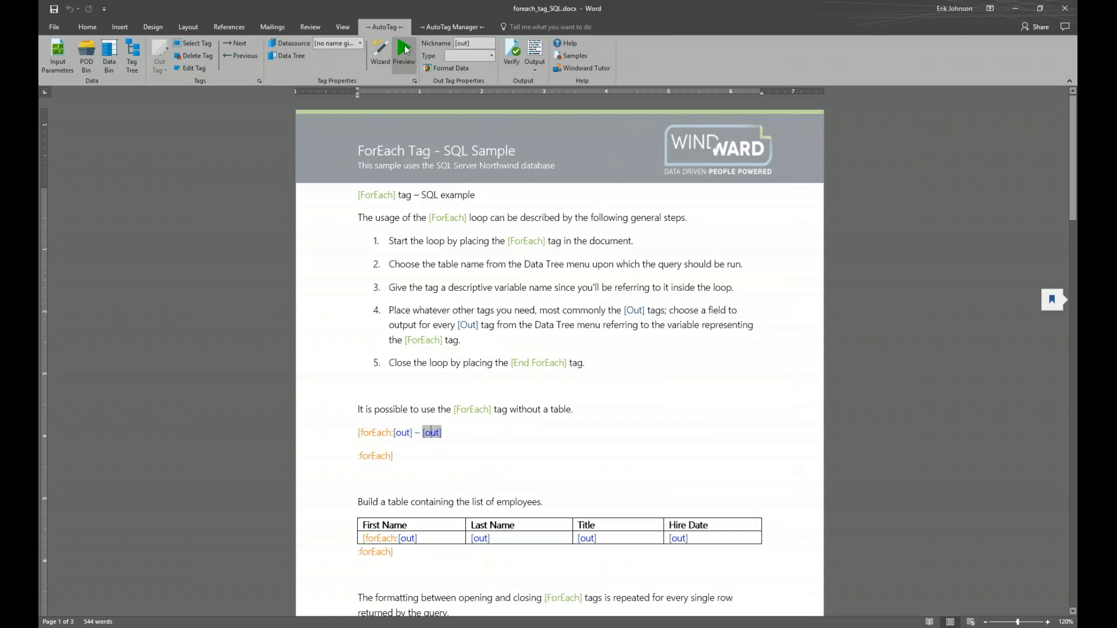
click(404, 51)
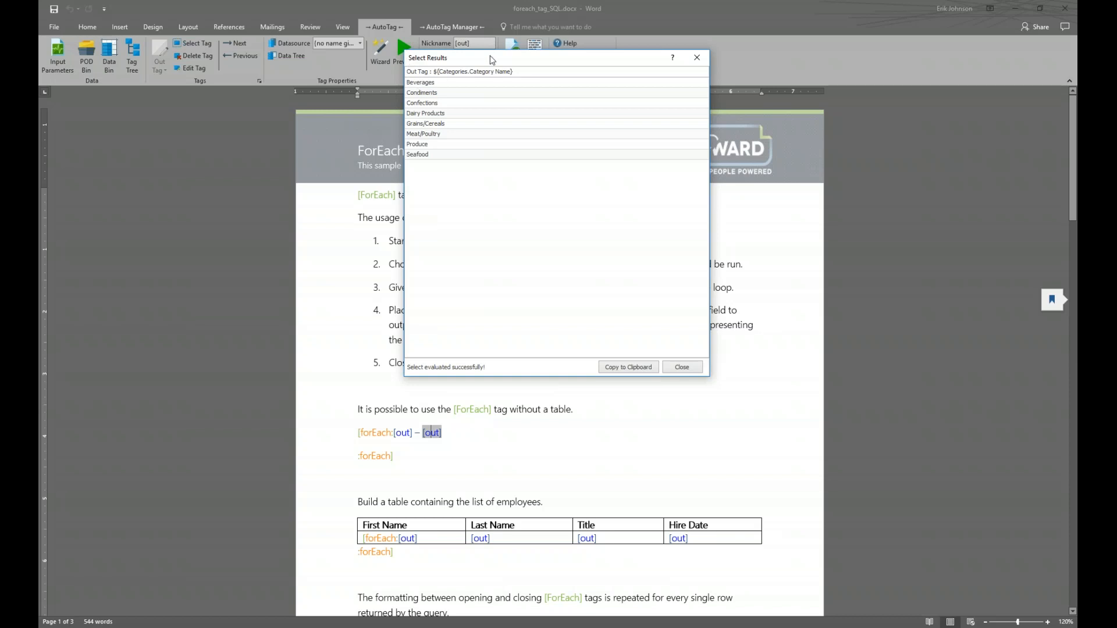
drag(512, 63, 588, 180)
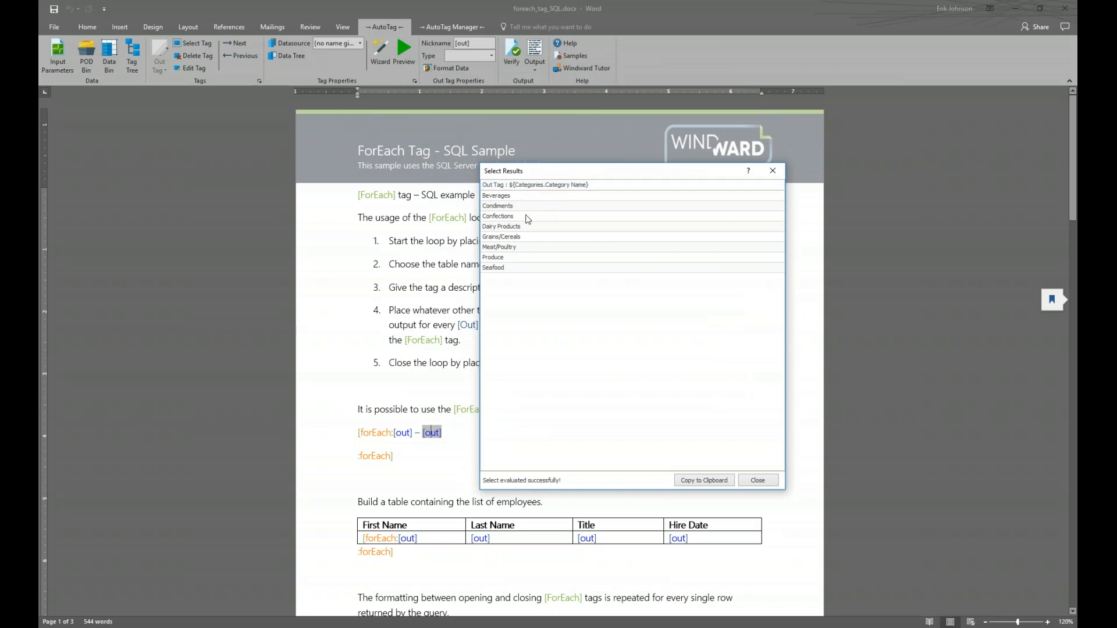
click(774, 173)
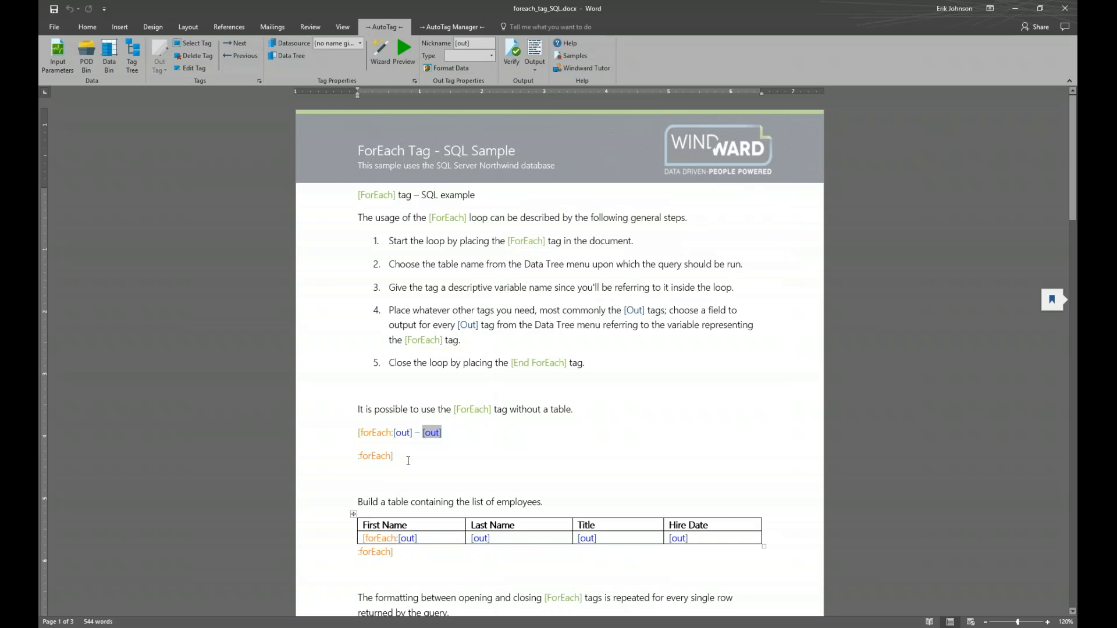
Generate the report output from the template and arrange it side by side with foreach_tag_SQL.docx
click(378, 457)
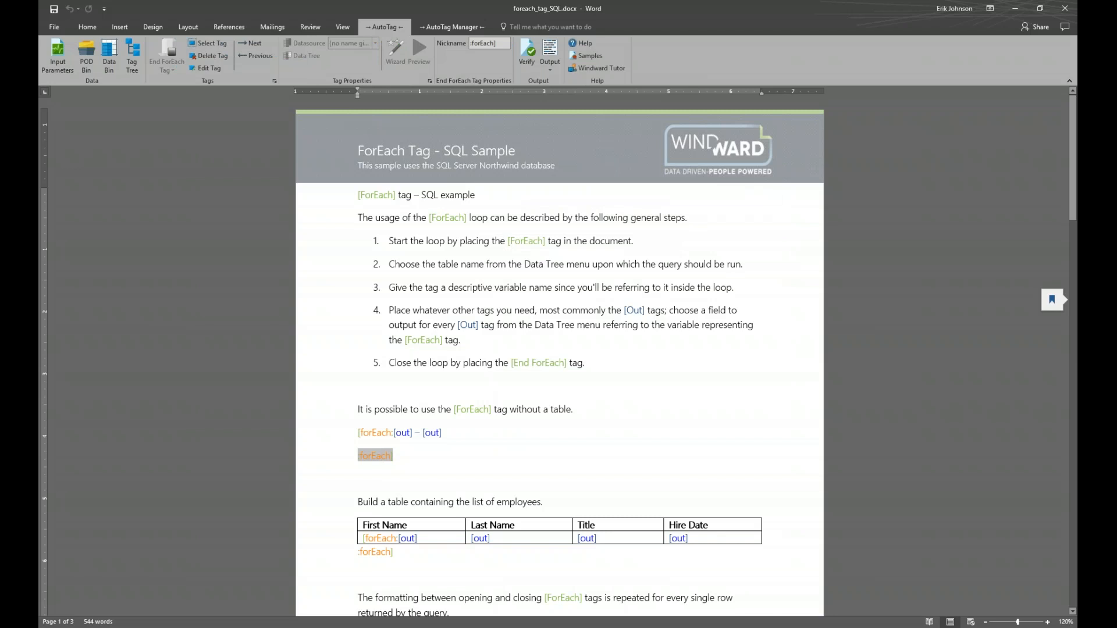
click(549, 51)
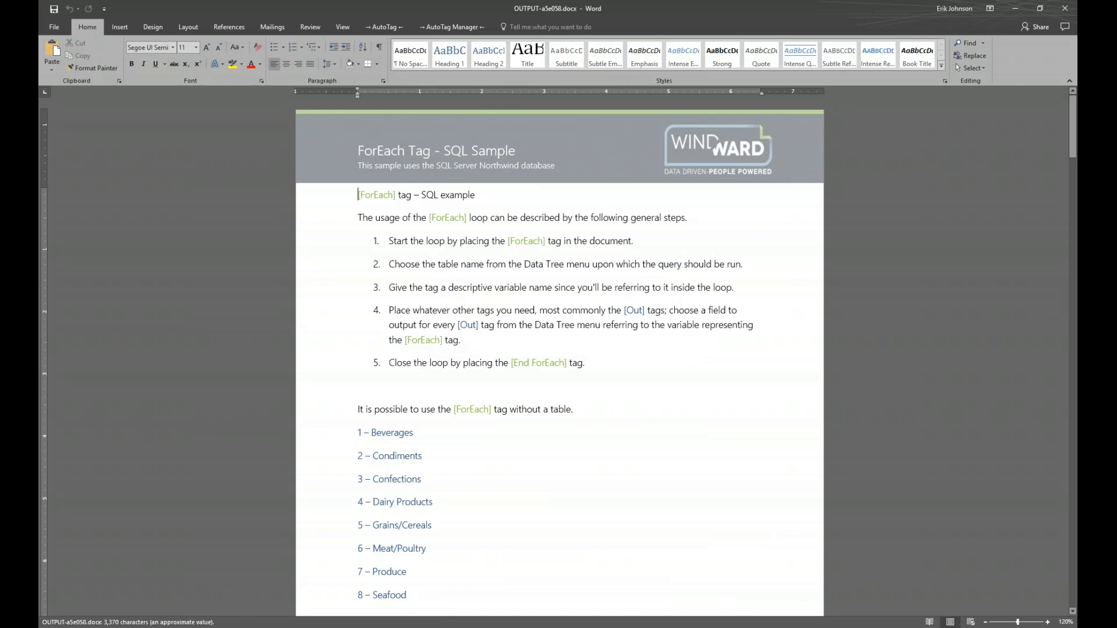
key(super+Right)
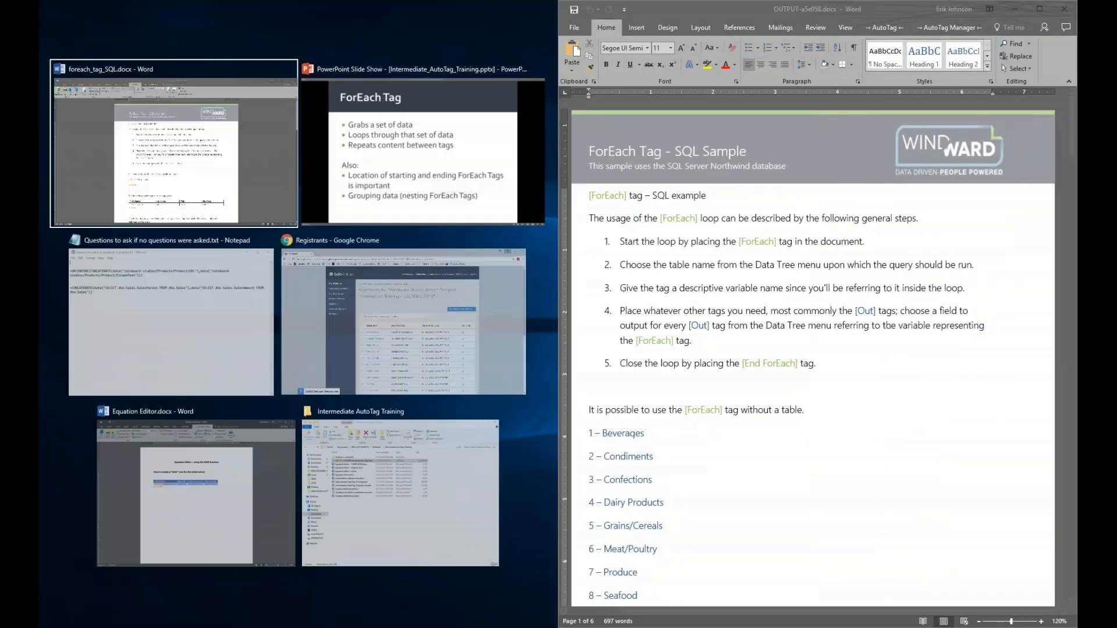
key(Return)
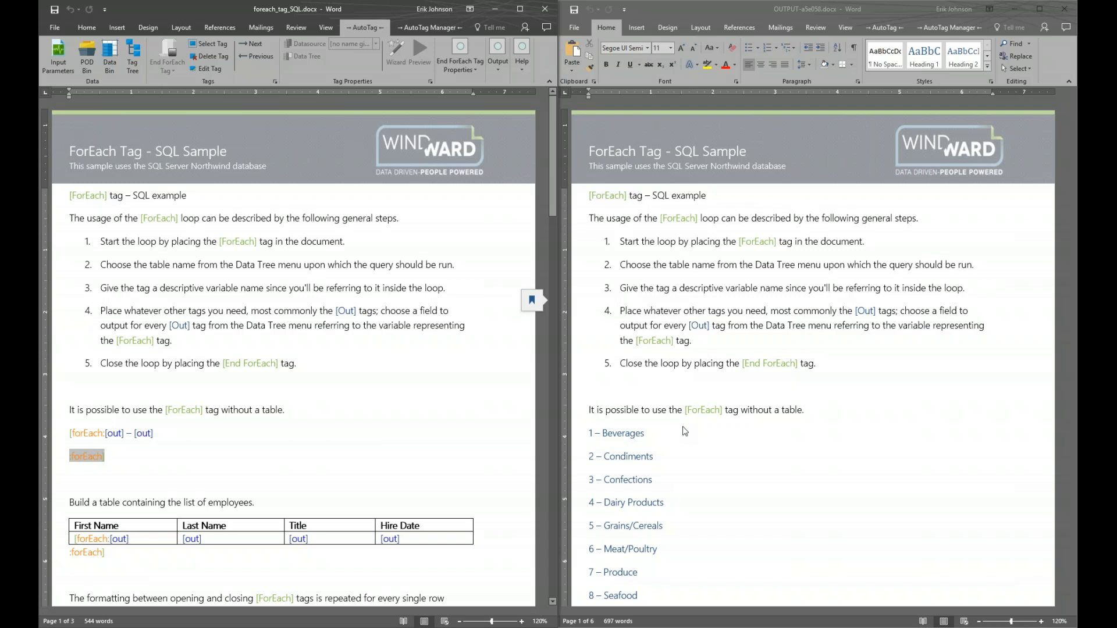
Examine the line breaks in the output's category list, close the output document and maximize the template
scroll(685, 431, down, 1)
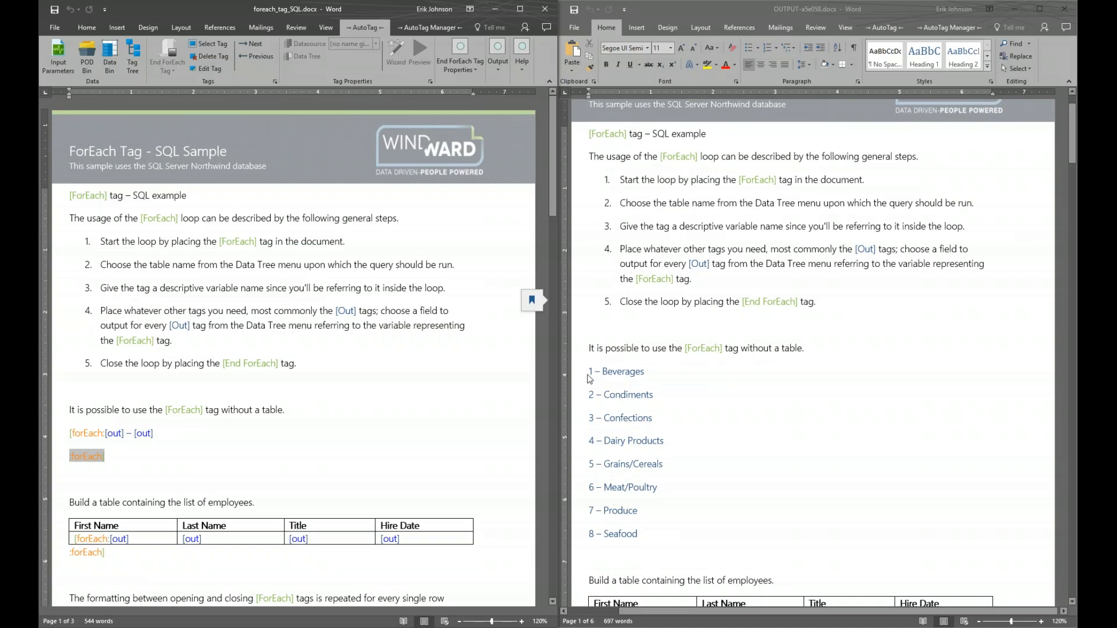
double_click(646, 372)
double_click(645, 372)
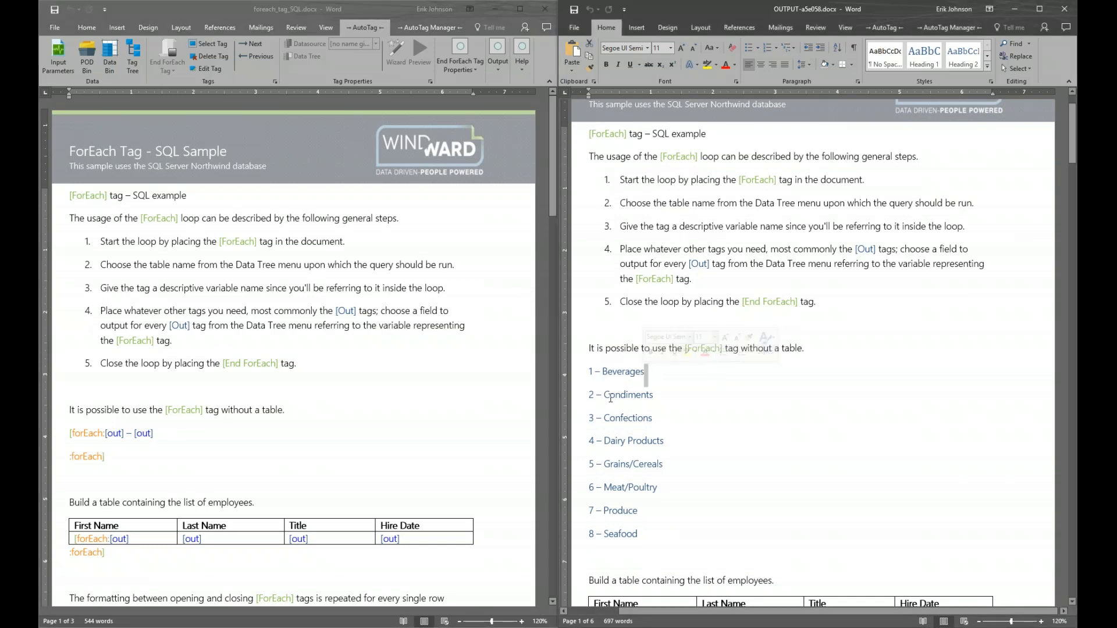
click(664, 394)
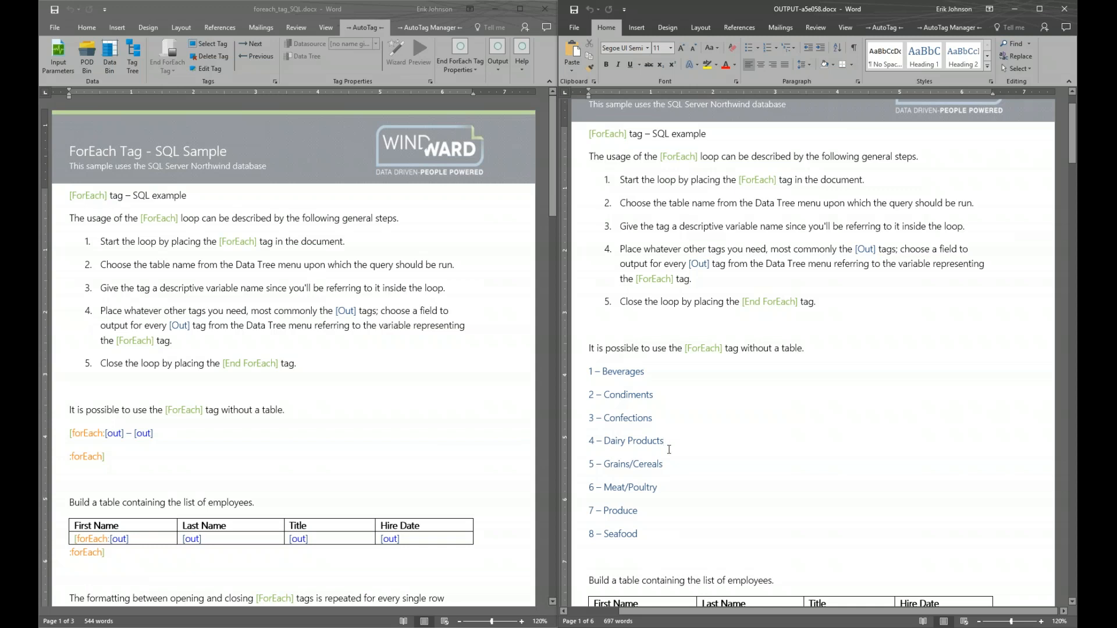
click(647, 373)
click(669, 395)
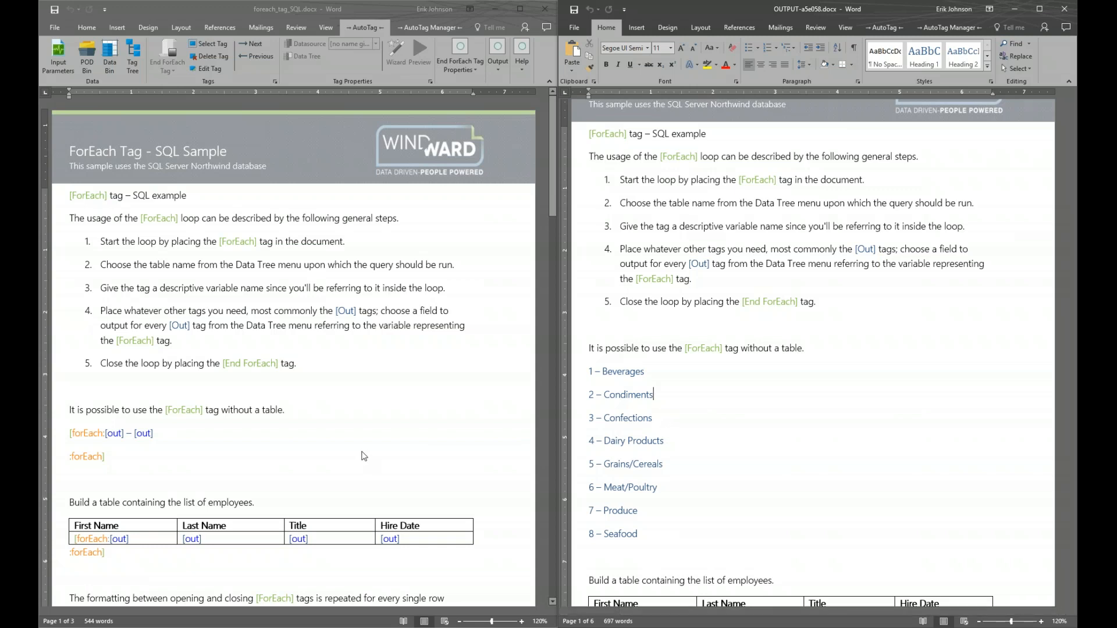
click(1064, 8)
click(526, 9)
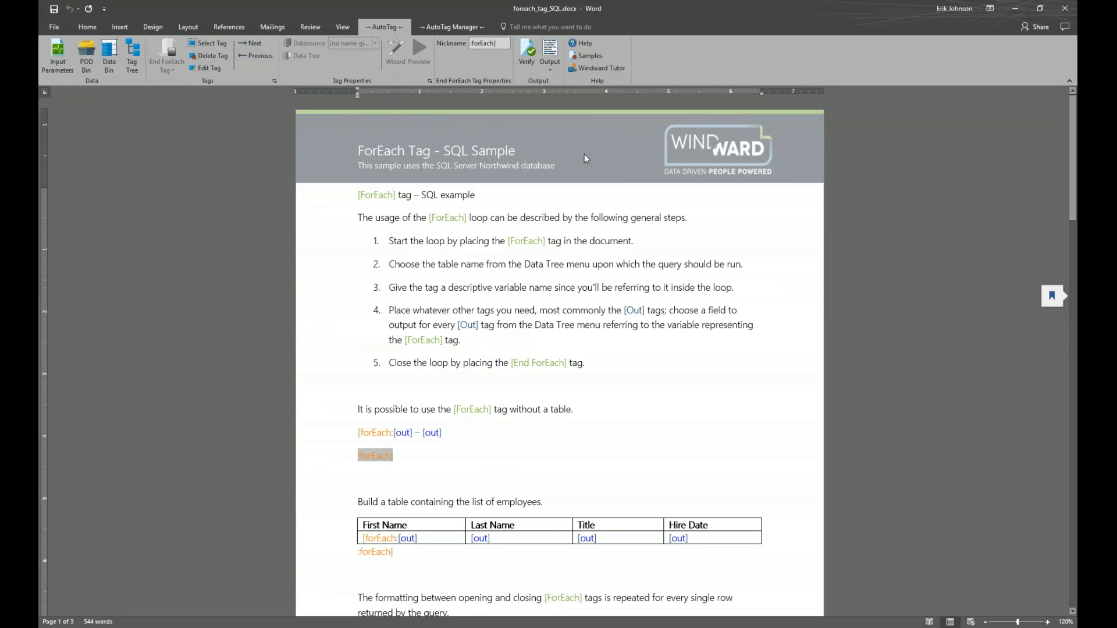
Show formatting marks and delete the paragraph break between the second [out] tag and the closing forEach tag
click(414, 457)
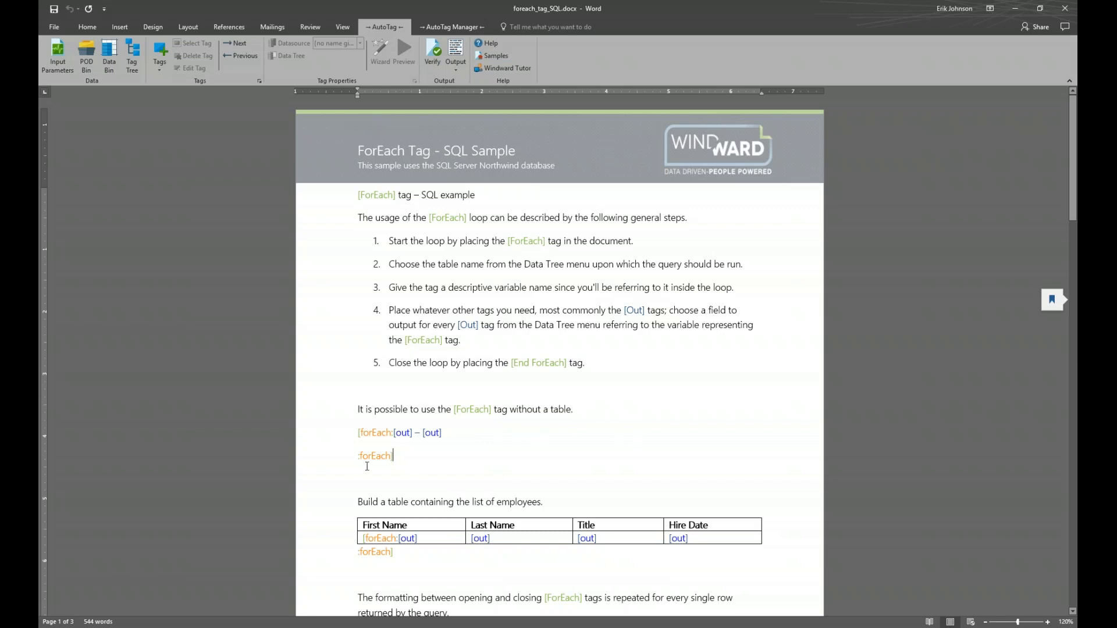
mouse_move(370, 458)
click(93, 30)
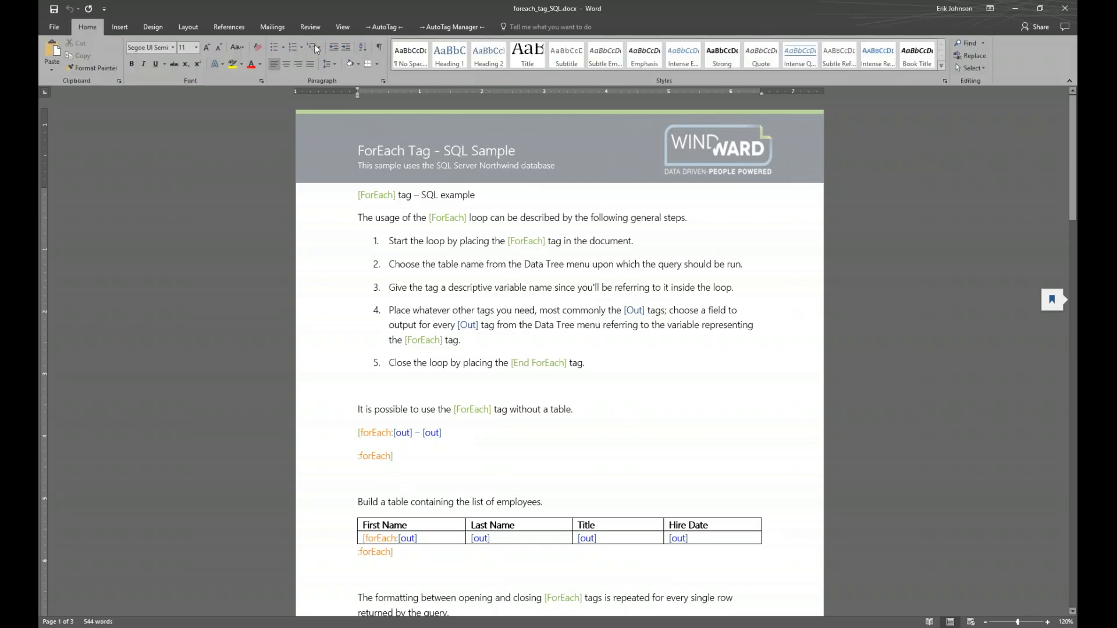
click(380, 47)
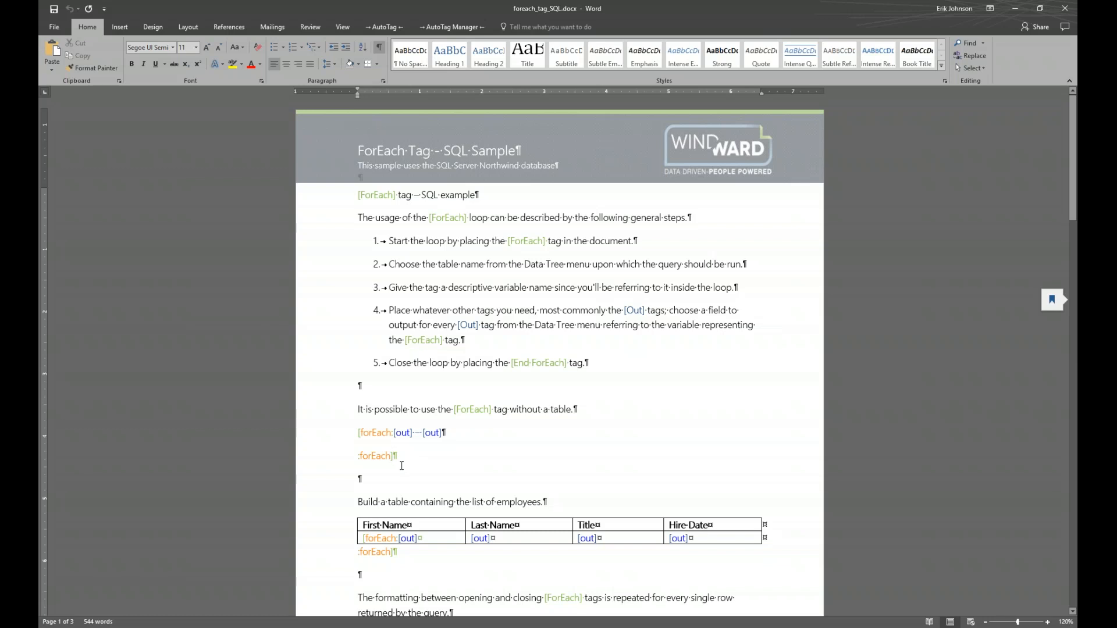
click(455, 430)
key(Delete)
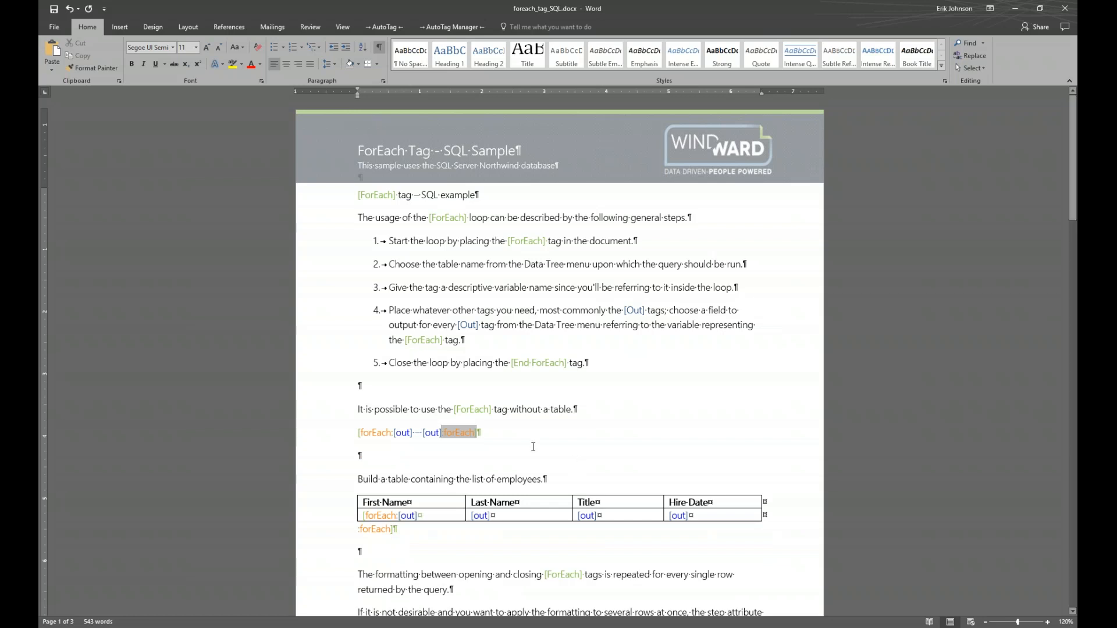
Save the template, regenerate the report output and arrange both documents side by side for comparison
click(391, 27)
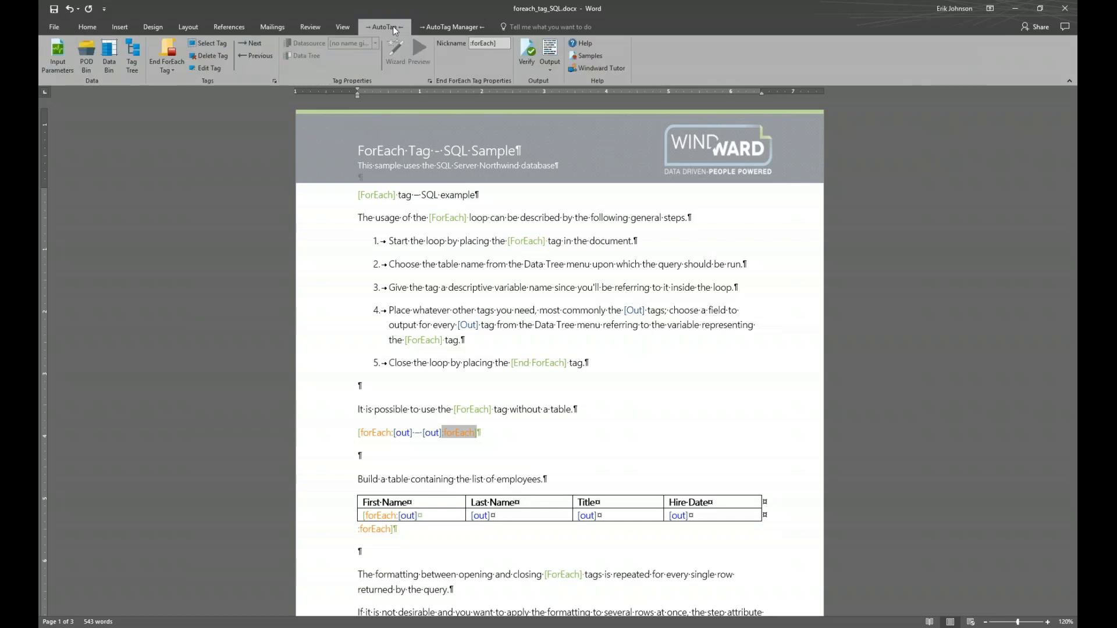
click(552, 50)
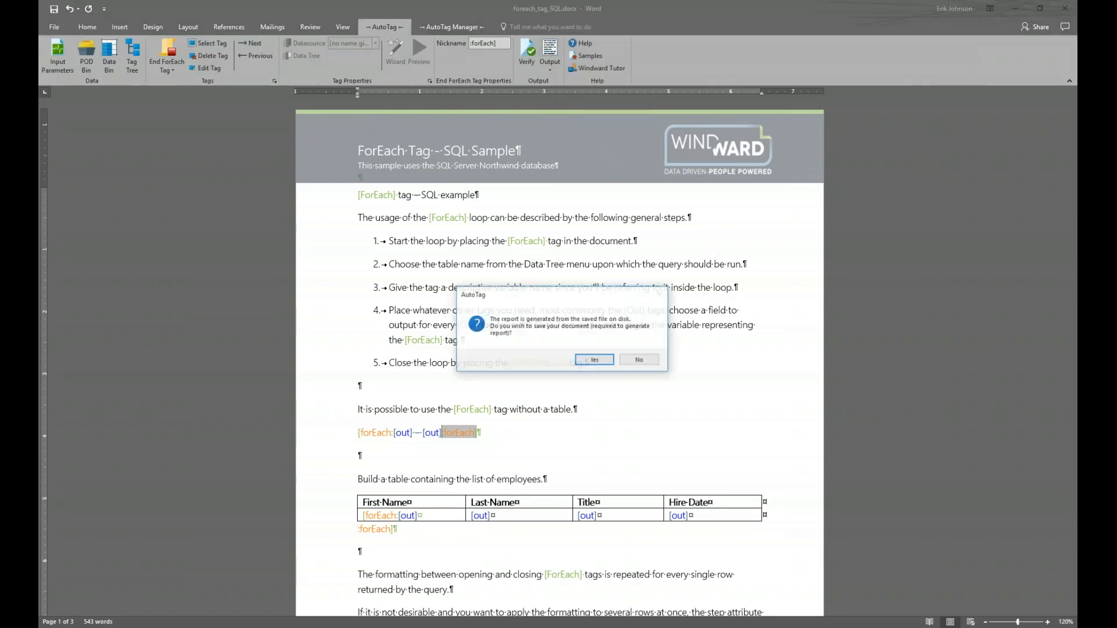
click(598, 359)
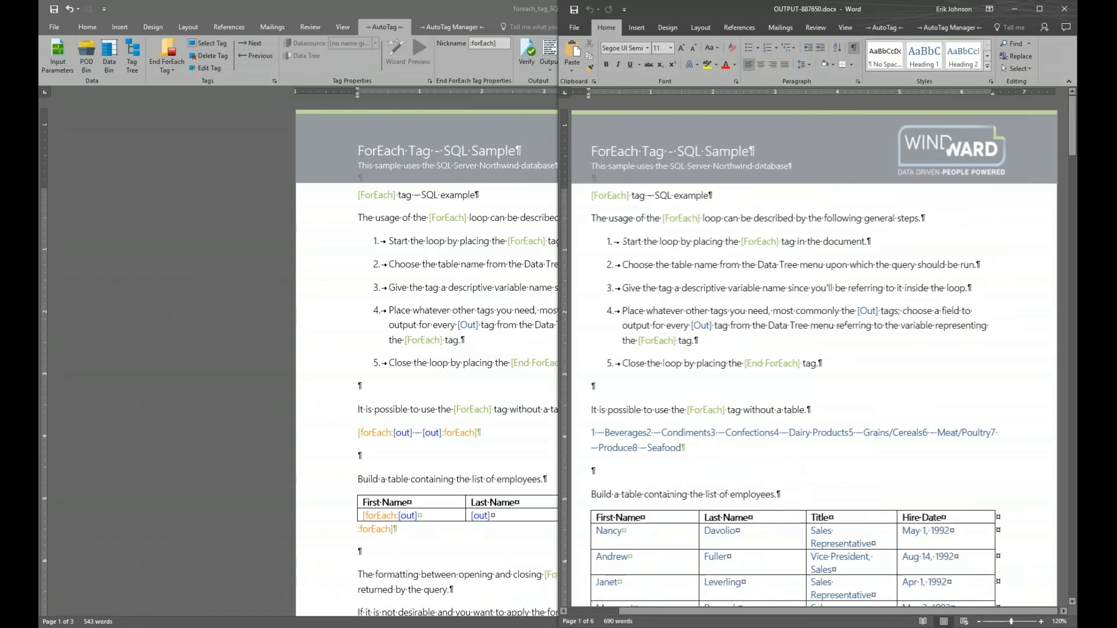
key(Return)
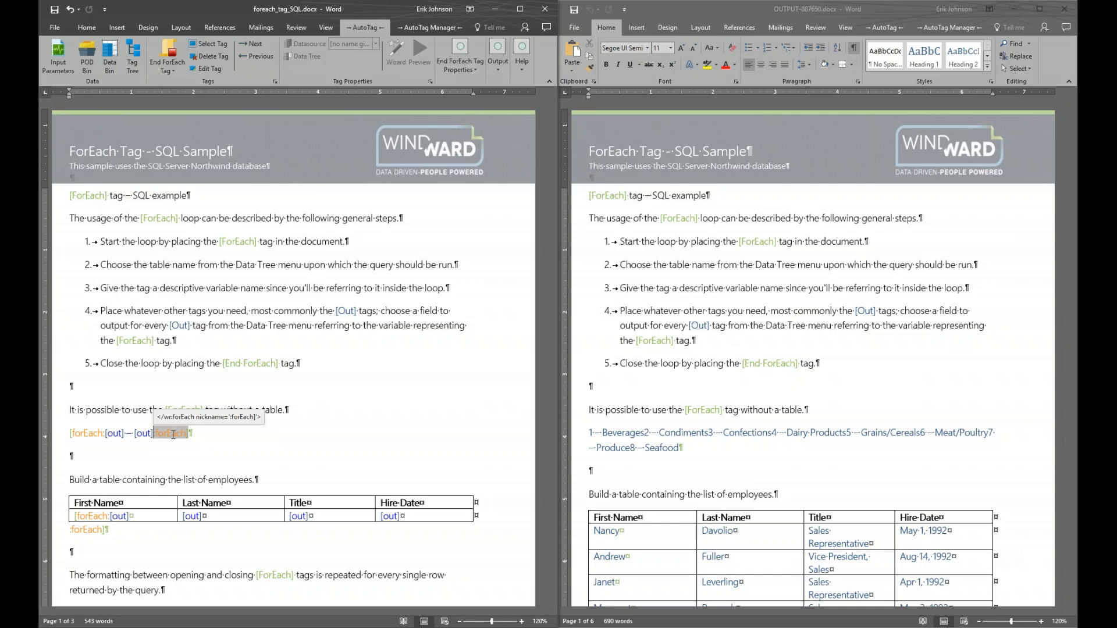
click(286, 409)
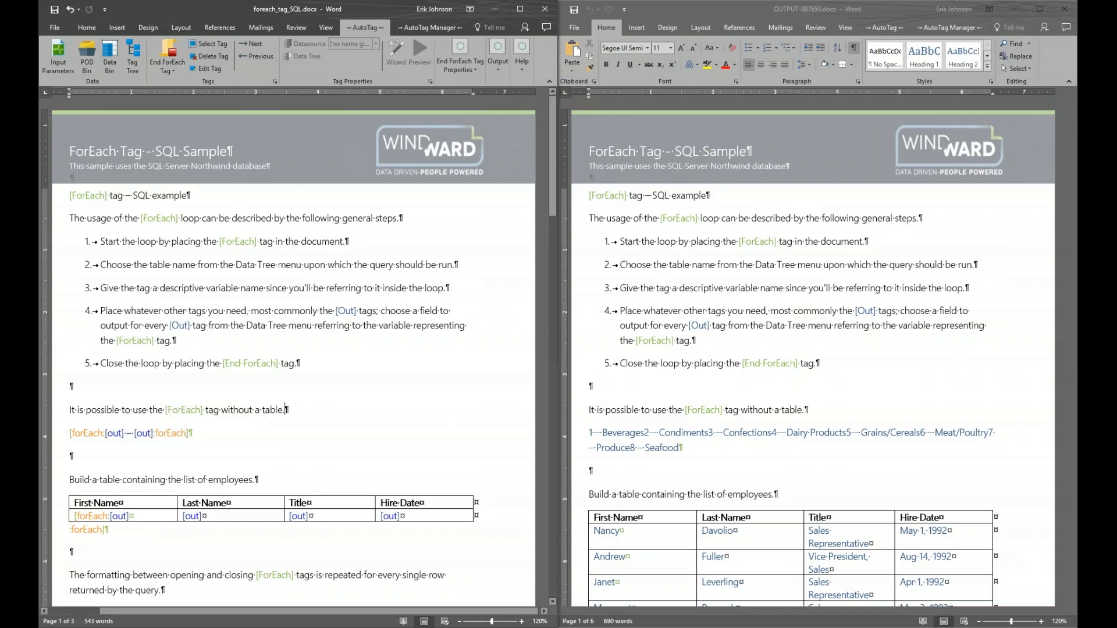
Undo the paragraph break deletion before the closing forEach tag, and close the output document to work in the maximized template
key(ctrl+z)
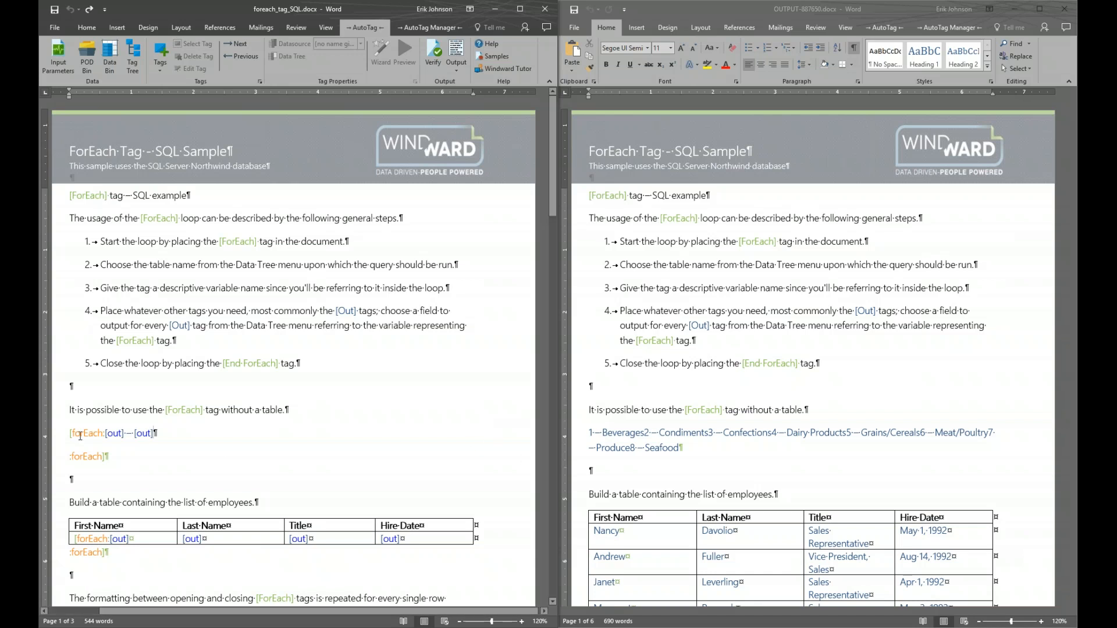
mouse_move(88, 458)
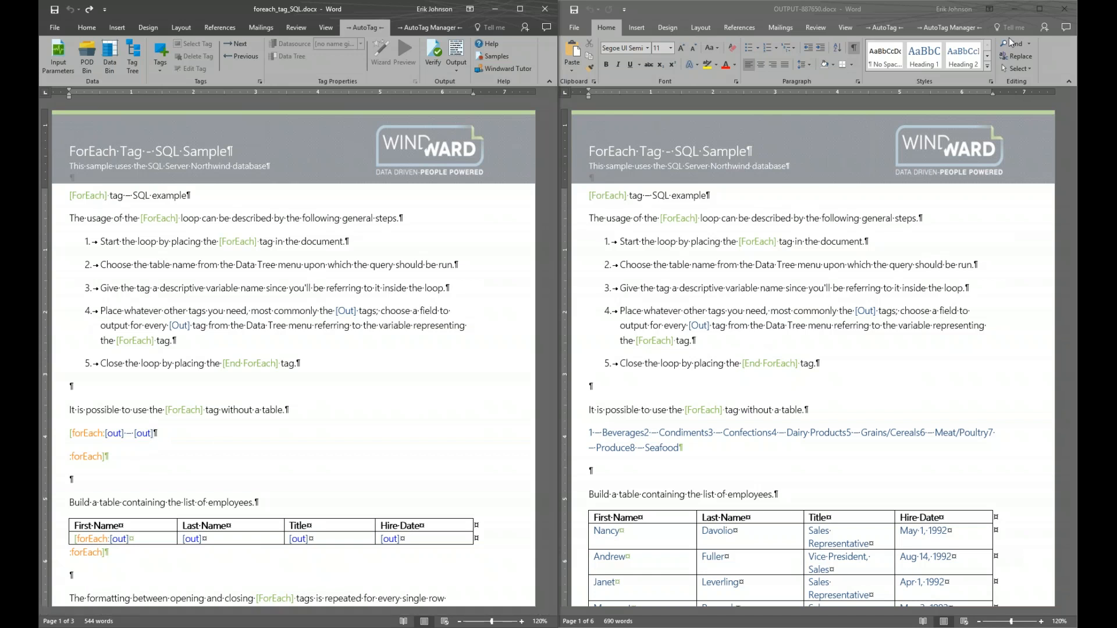
click(1064, 9)
click(519, 9)
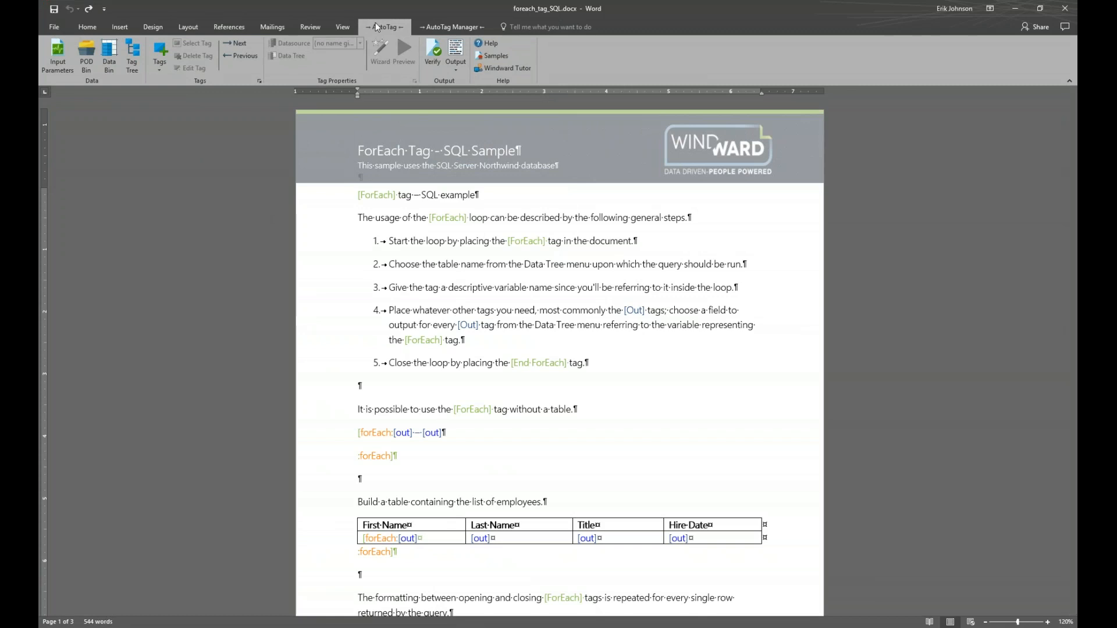
Display the Tag Tree with Main Story expanded and go to the [Customers Loop] tag in the template
click(131, 57)
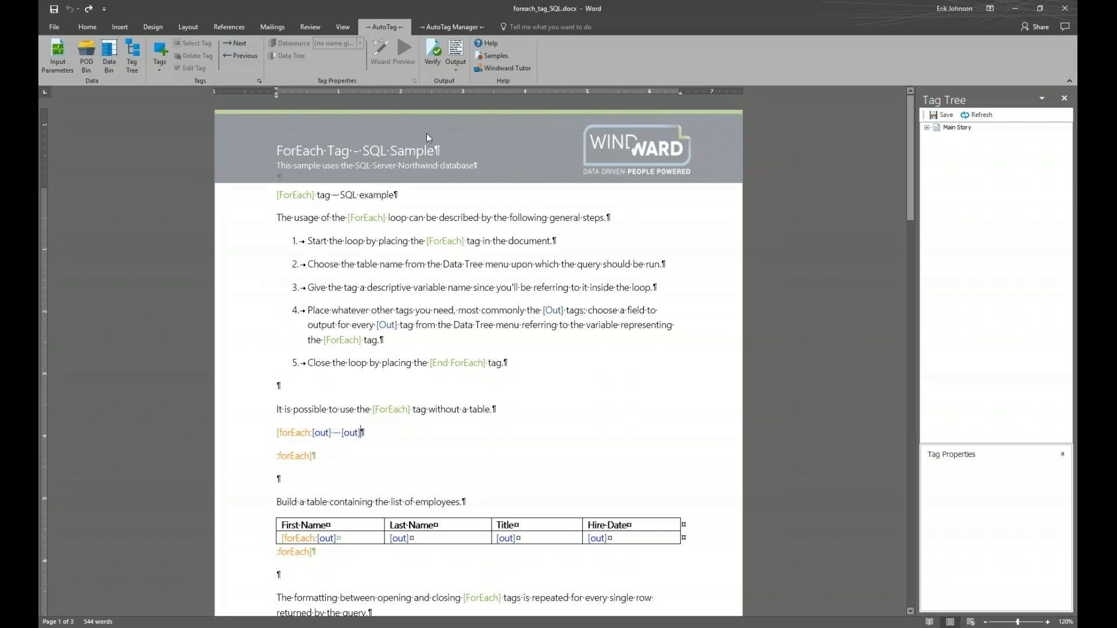
click(927, 128)
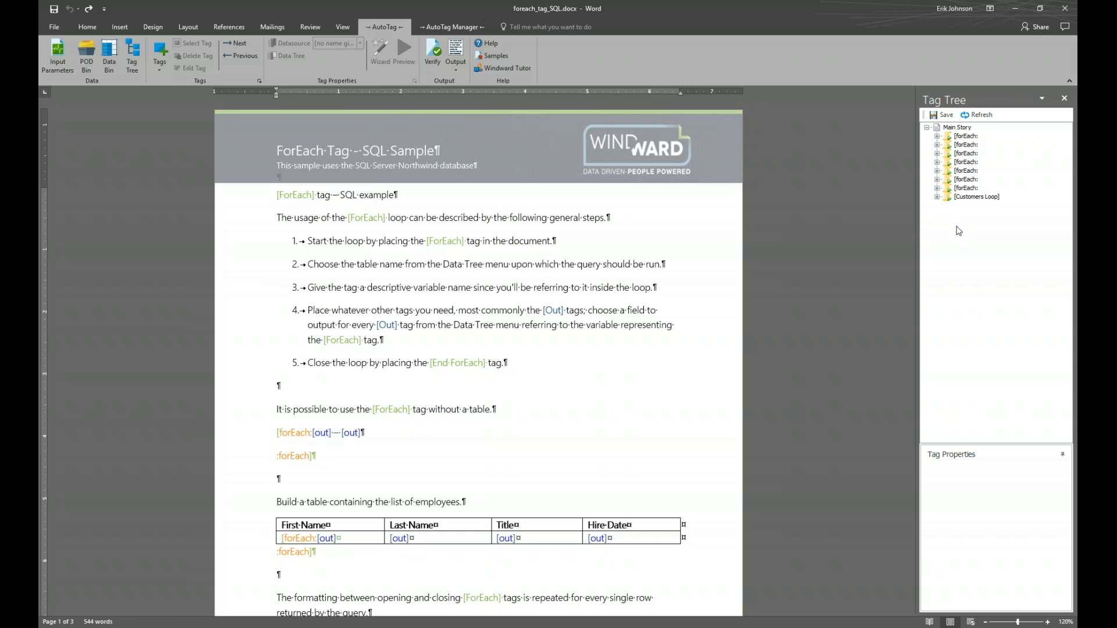
mouse_move(975, 201)
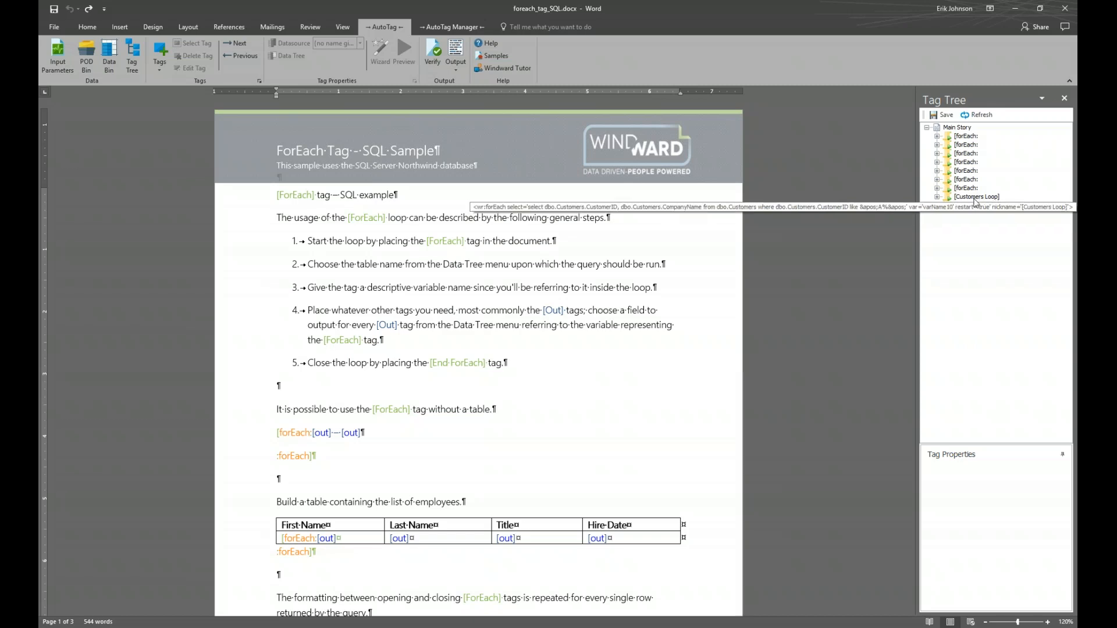
click(975, 198)
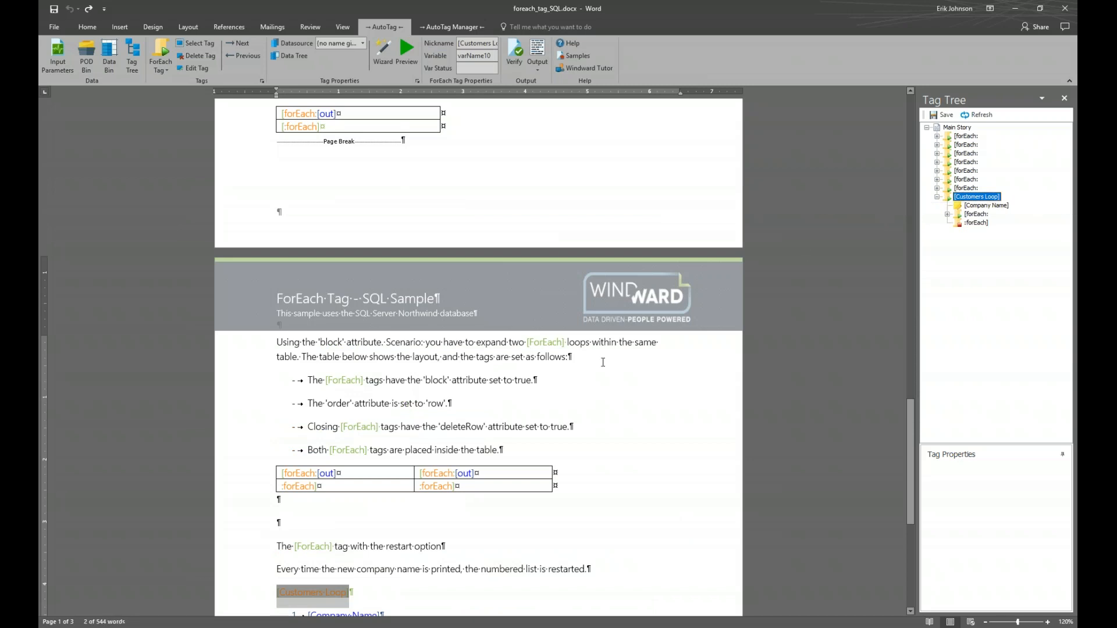
scroll(642, 419, down, 9)
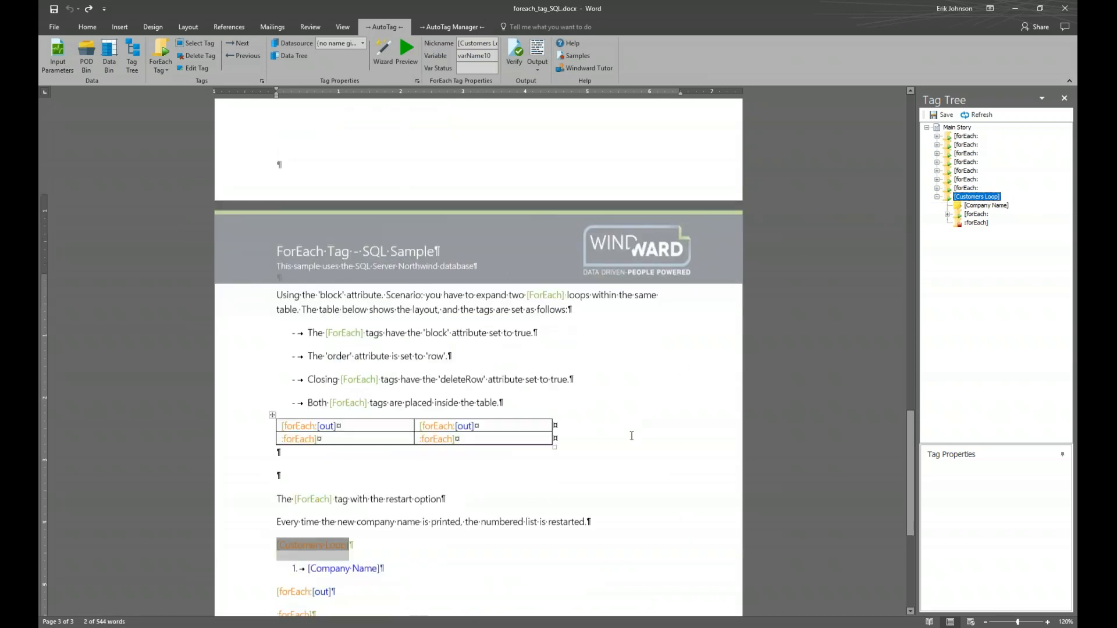
scroll(632, 436, up, 2)
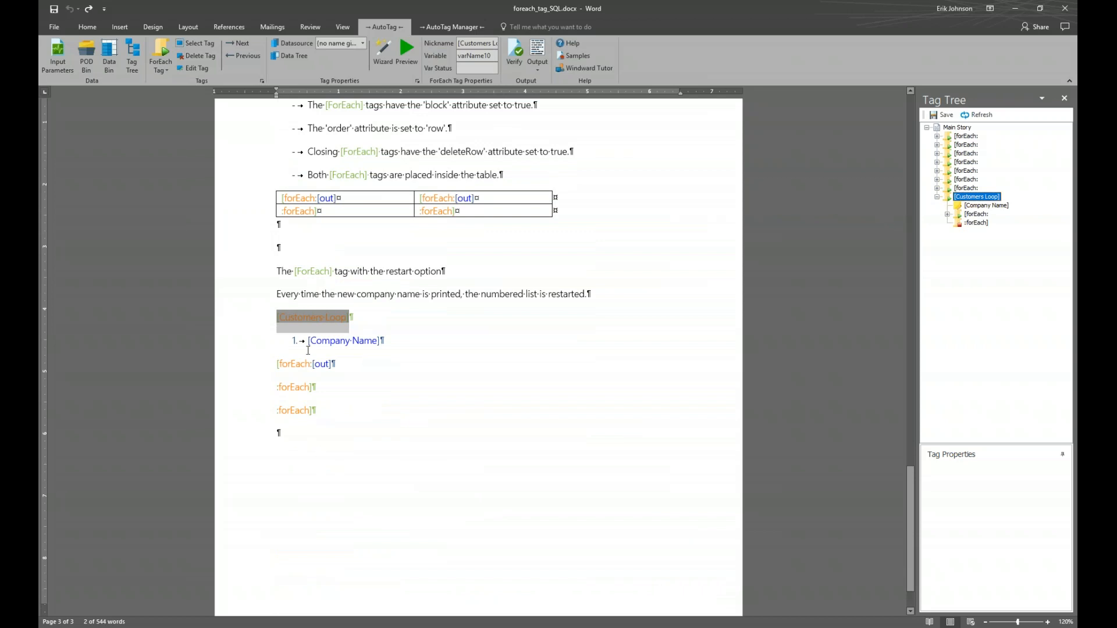
Expand the nested forEach under [Customers Loop] in the Tag Tree and examine how its opening, out and closing tags are nested
mouse_move(991, 199)
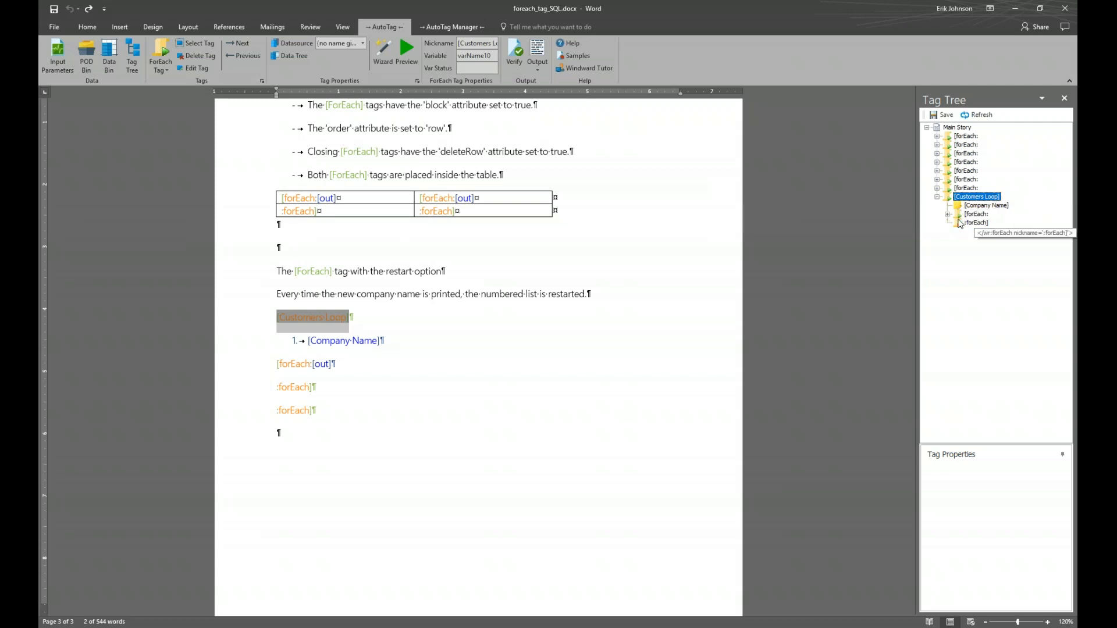
click(948, 214)
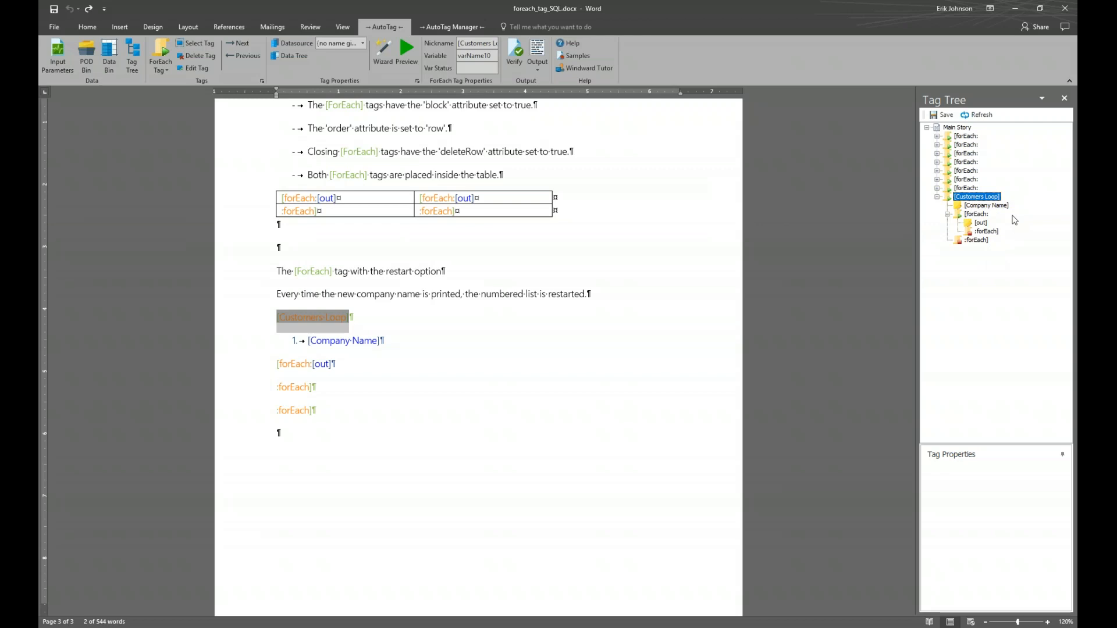
mouse_move(995, 200)
click(981, 216)
click(992, 198)
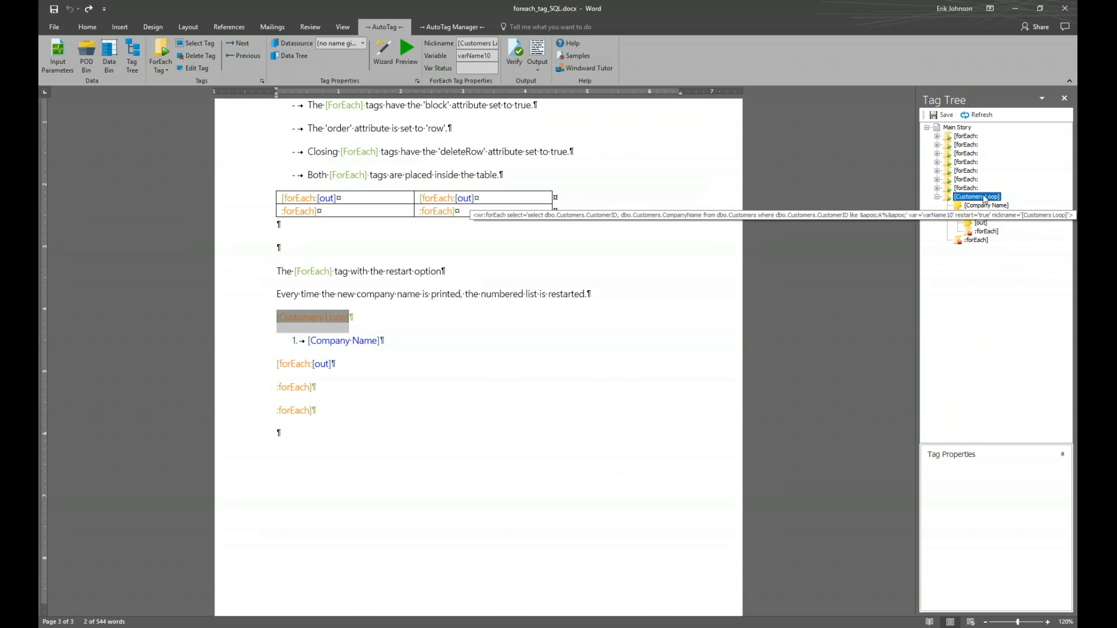
click(1002, 207)
click(978, 215)
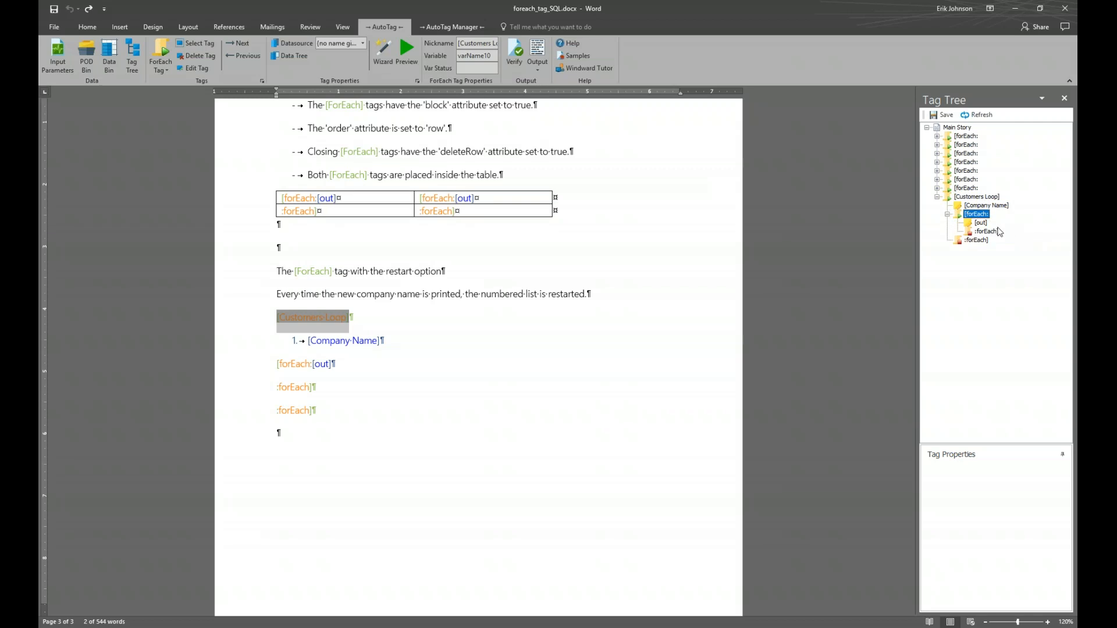
click(981, 224)
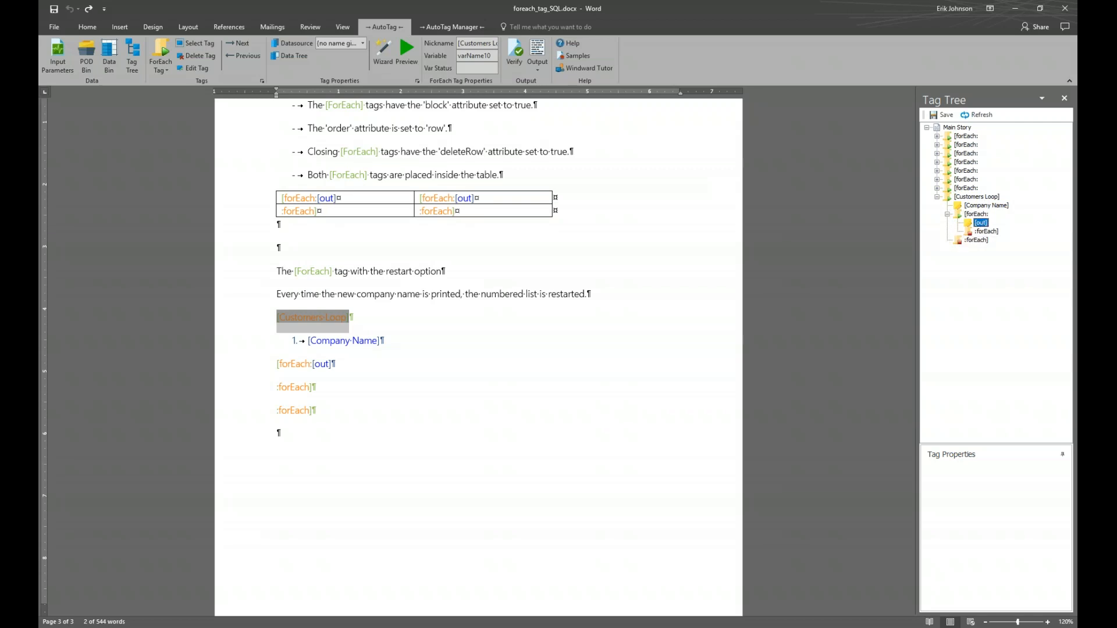
click(995, 233)
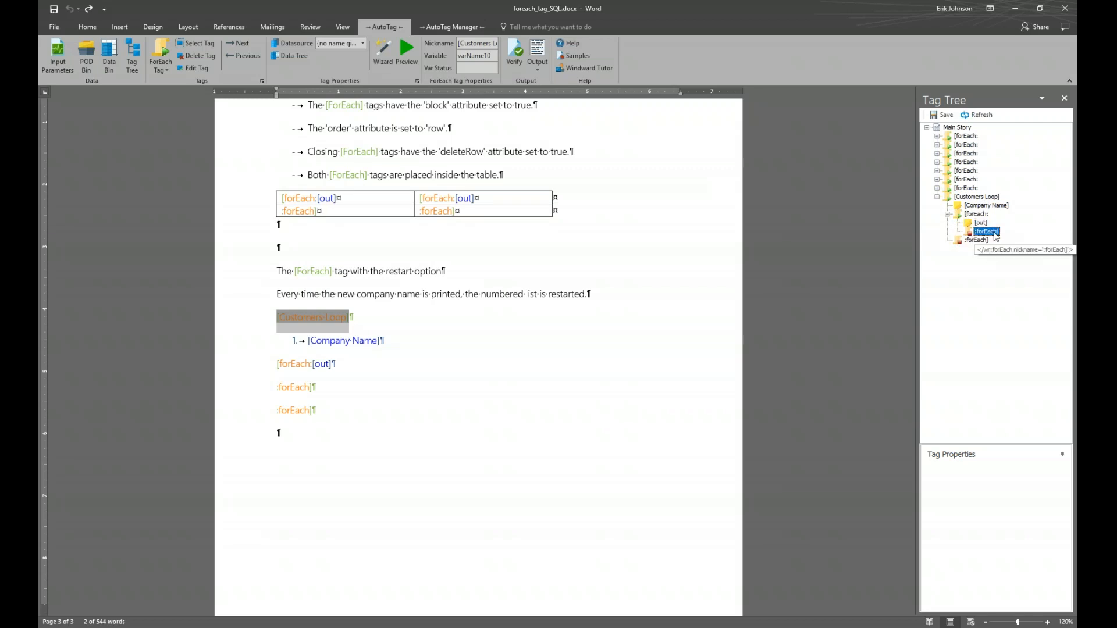
click(976, 216)
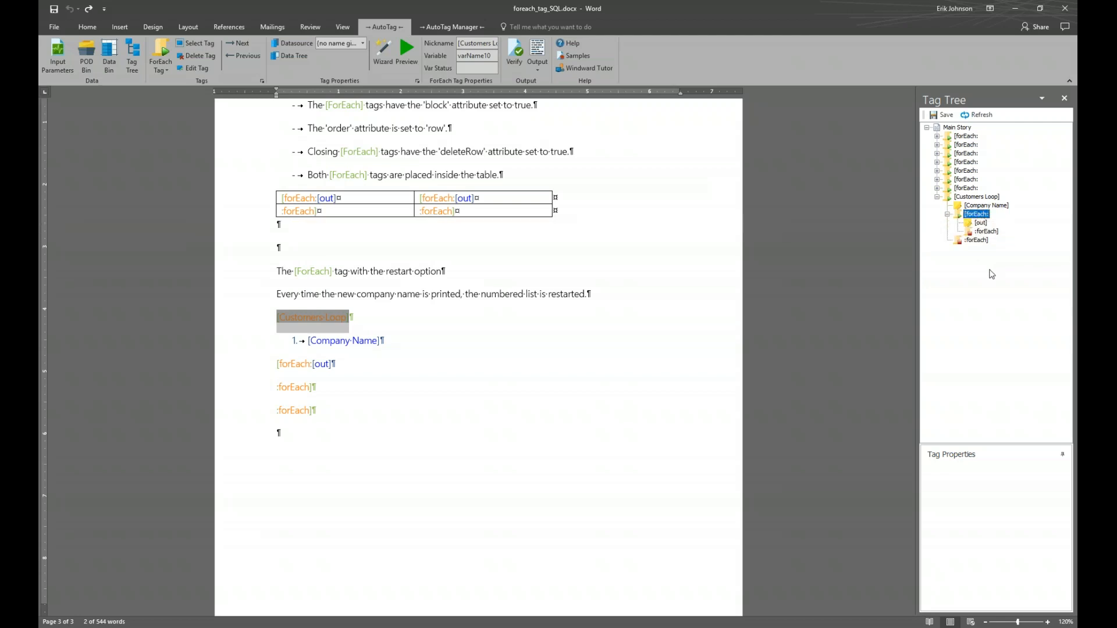
click(977, 241)
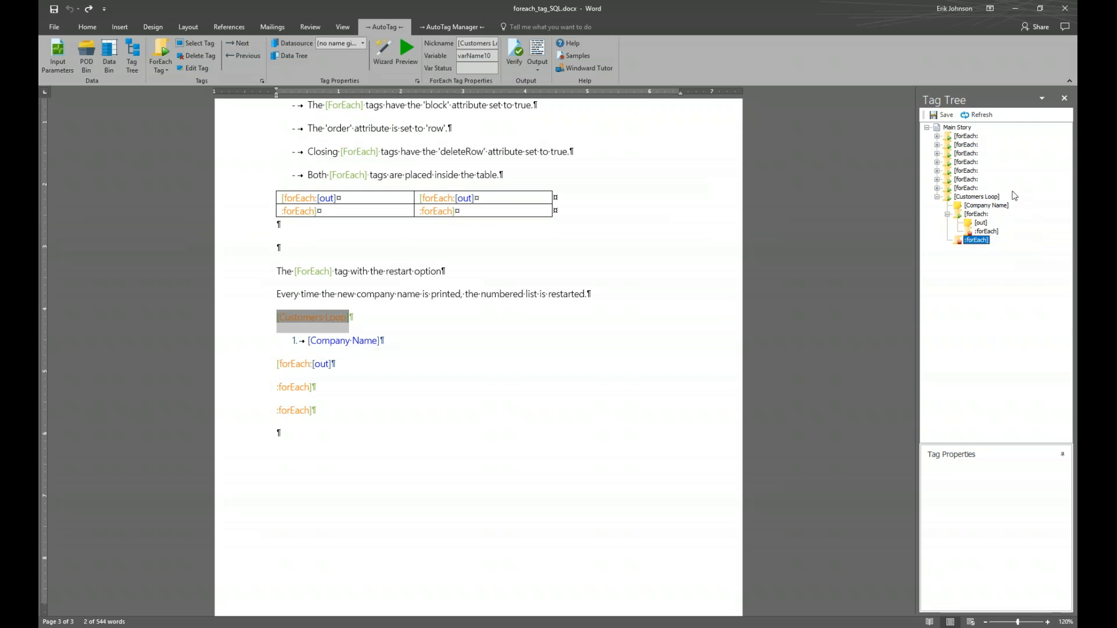
click(979, 197)
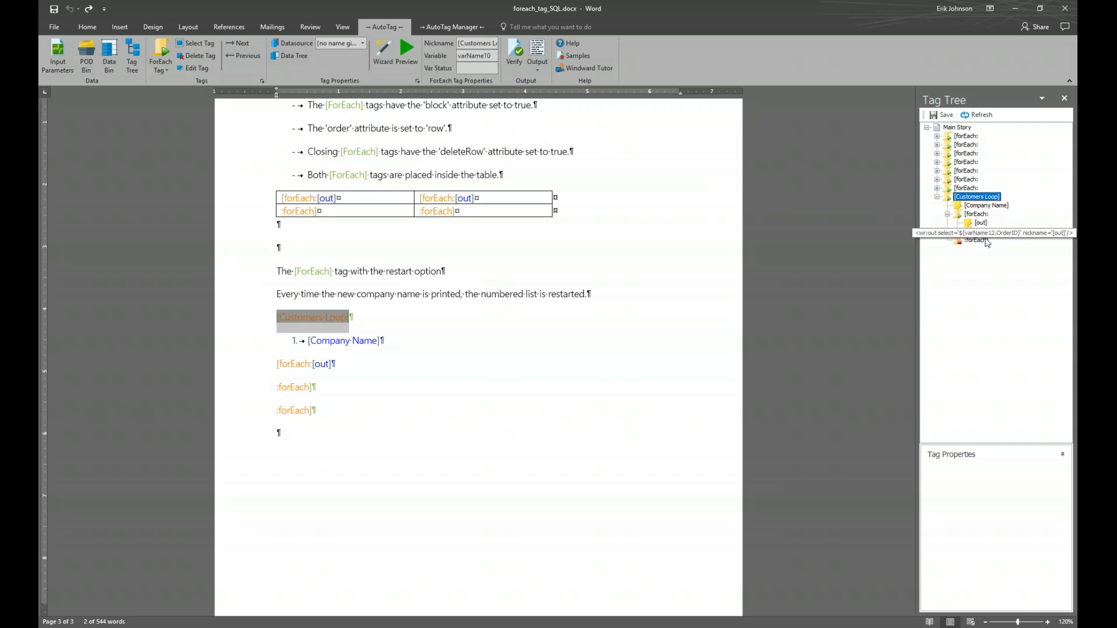
Locate the [Company Name] tag and the nested forEach tag in the template from the Tag Tree, checking their select definitions
double_click(983, 197)
click(937, 197)
click(981, 205)
click(980, 198)
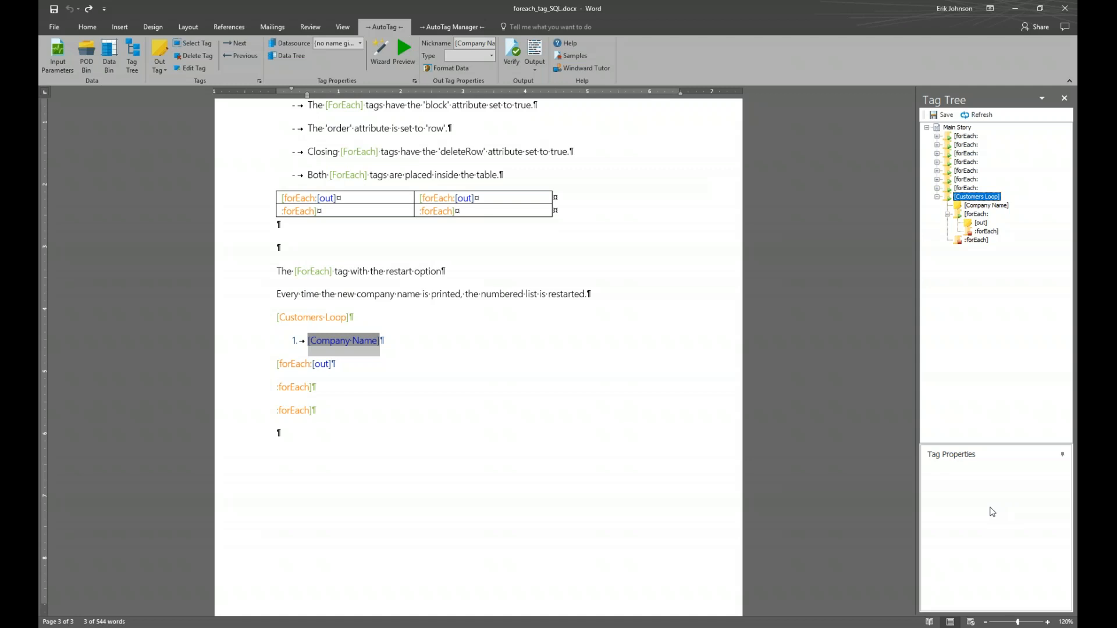
click(985, 207)
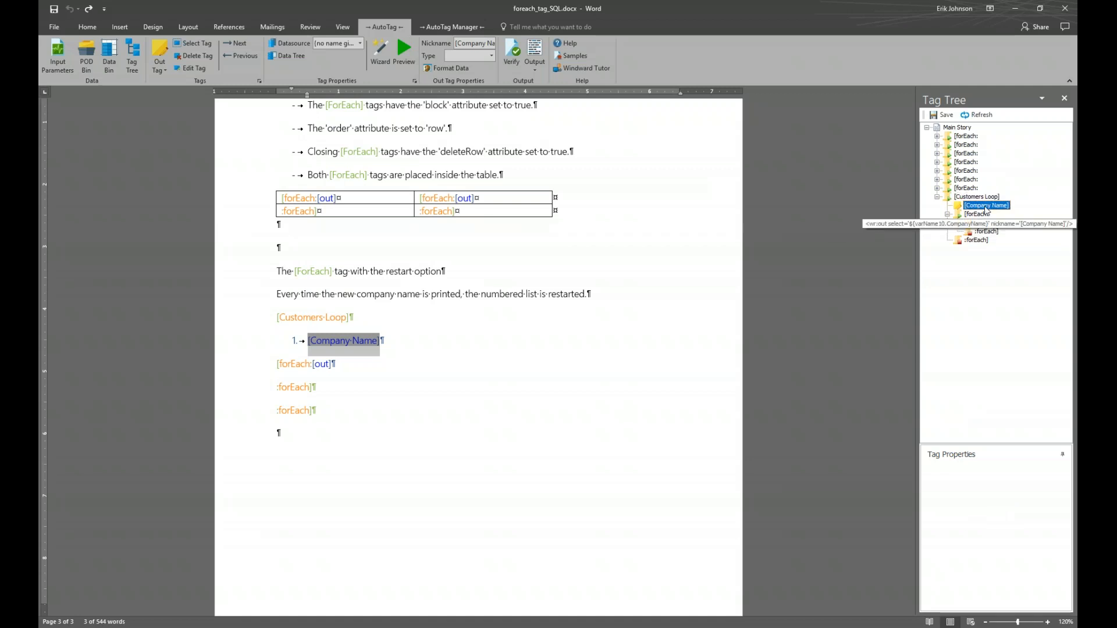
click(984, 215)
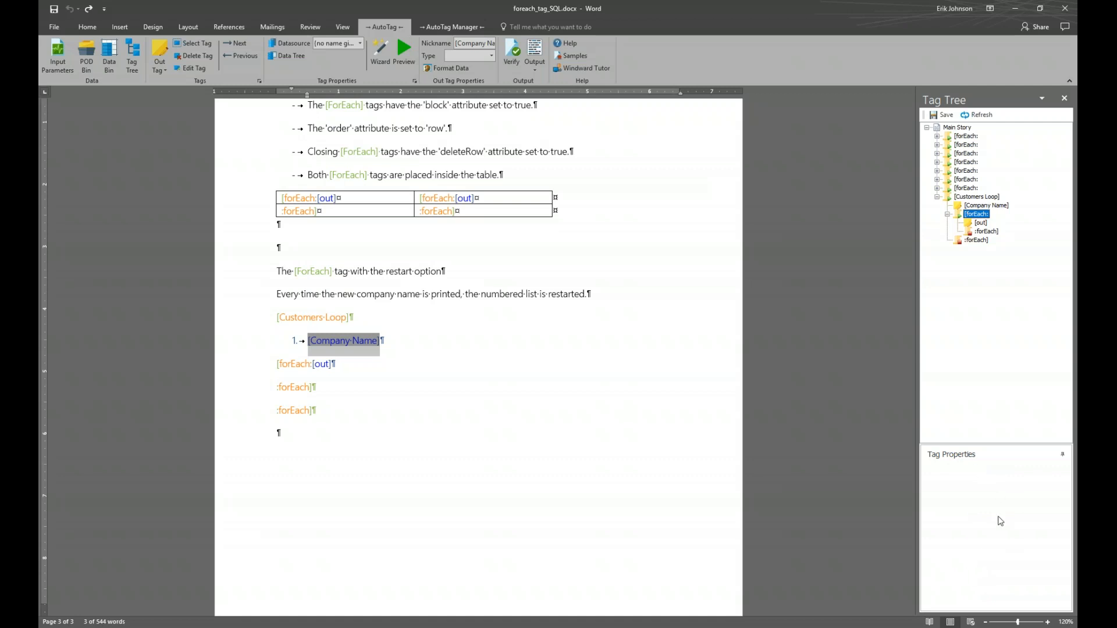
click(981, 223)
double_click(976, 215)
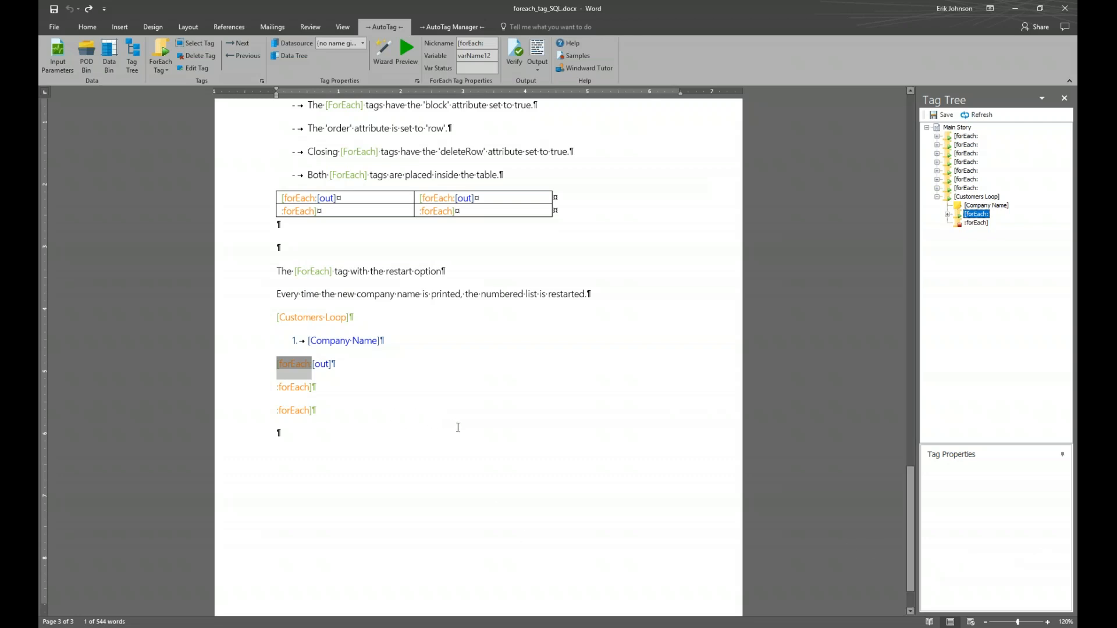
Preview the select results of the [Customers Loop] tag beside the template's tags, and close the preview
click(313, 319)
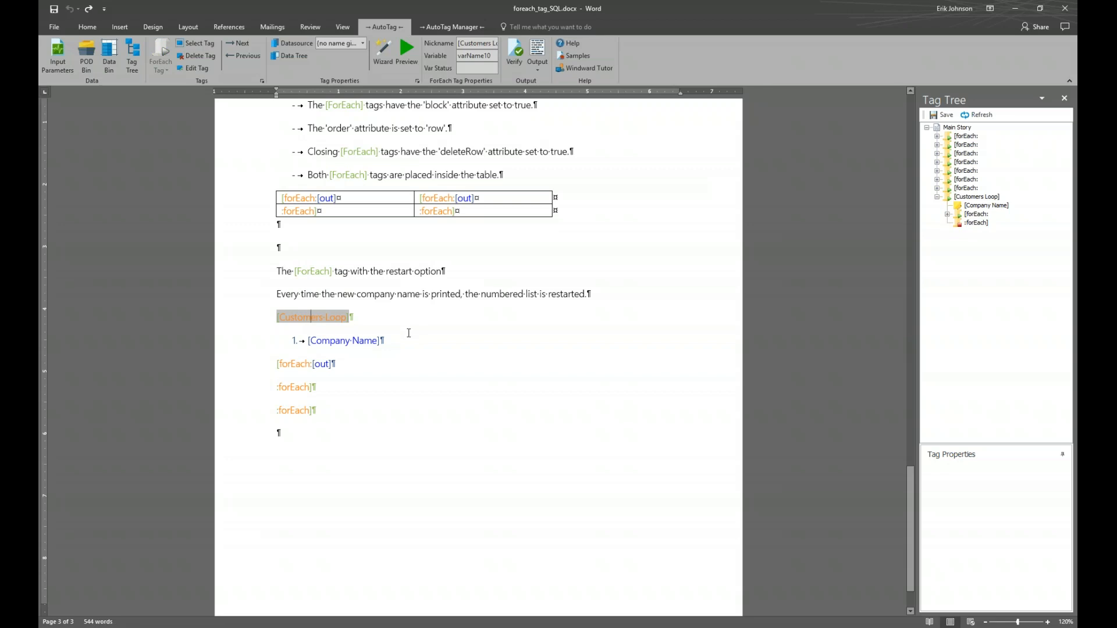
click(345, 341)
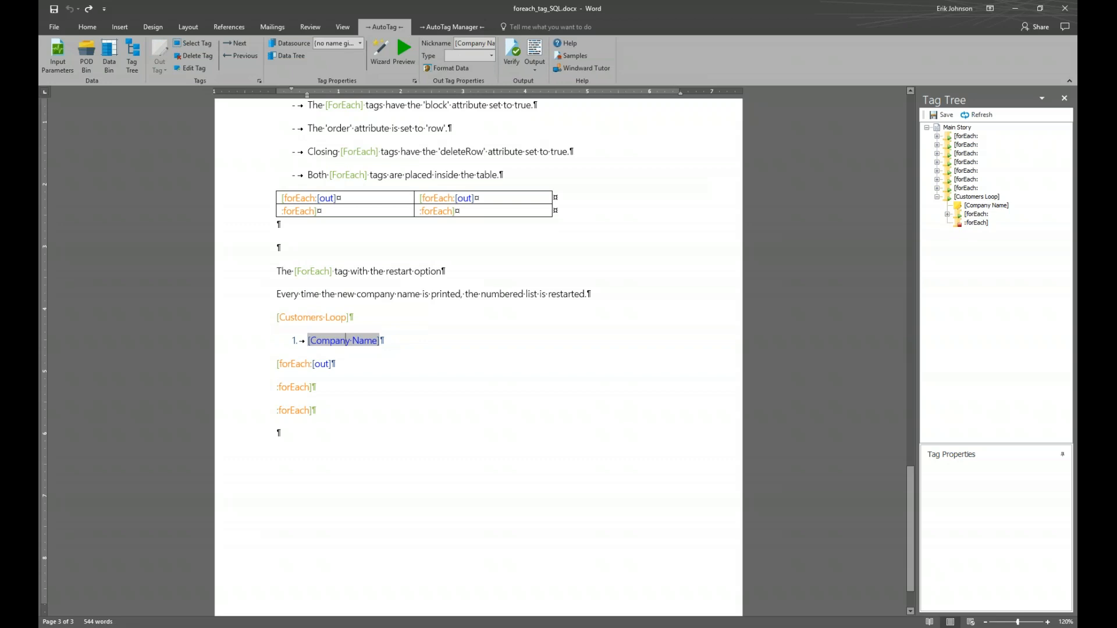
click(323, 320)
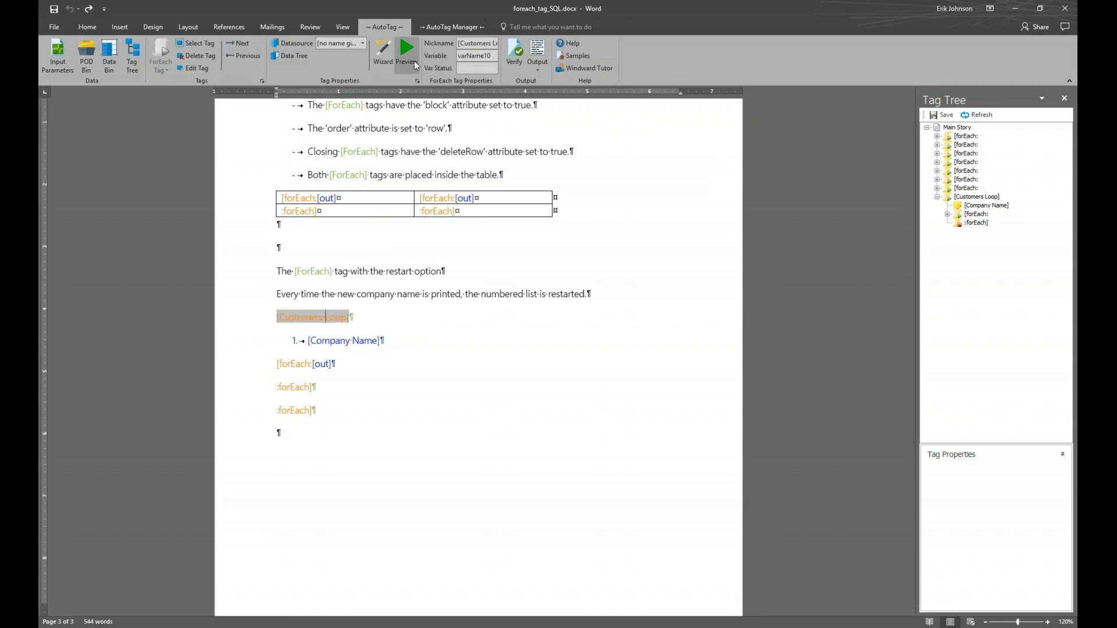
click(406, 53)
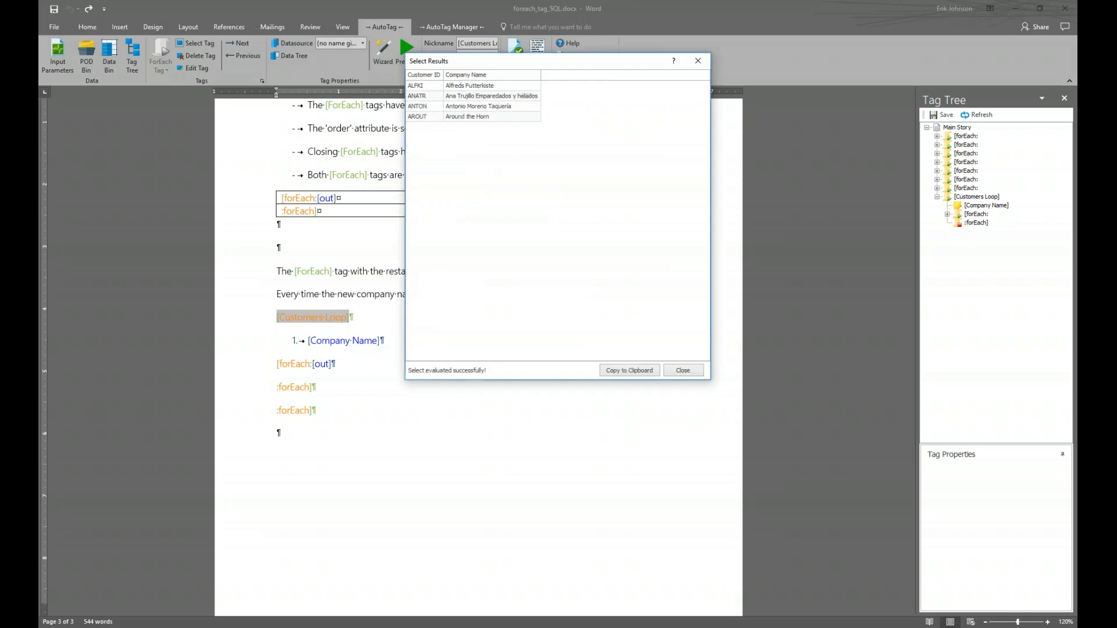
drag(465, 63, 612, 282)
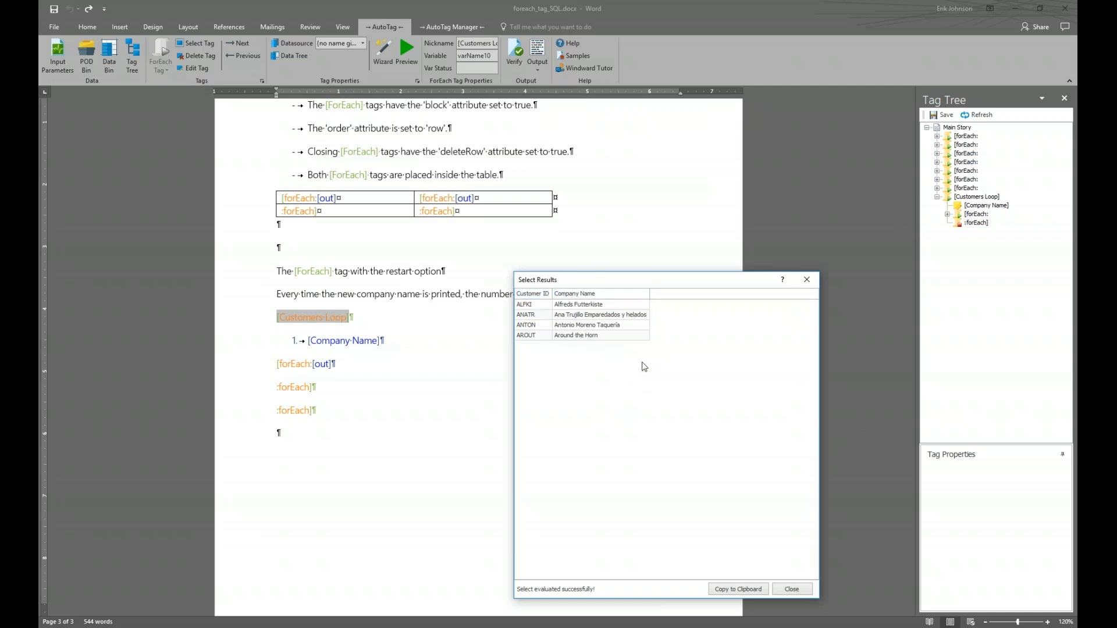
click(792, 589)
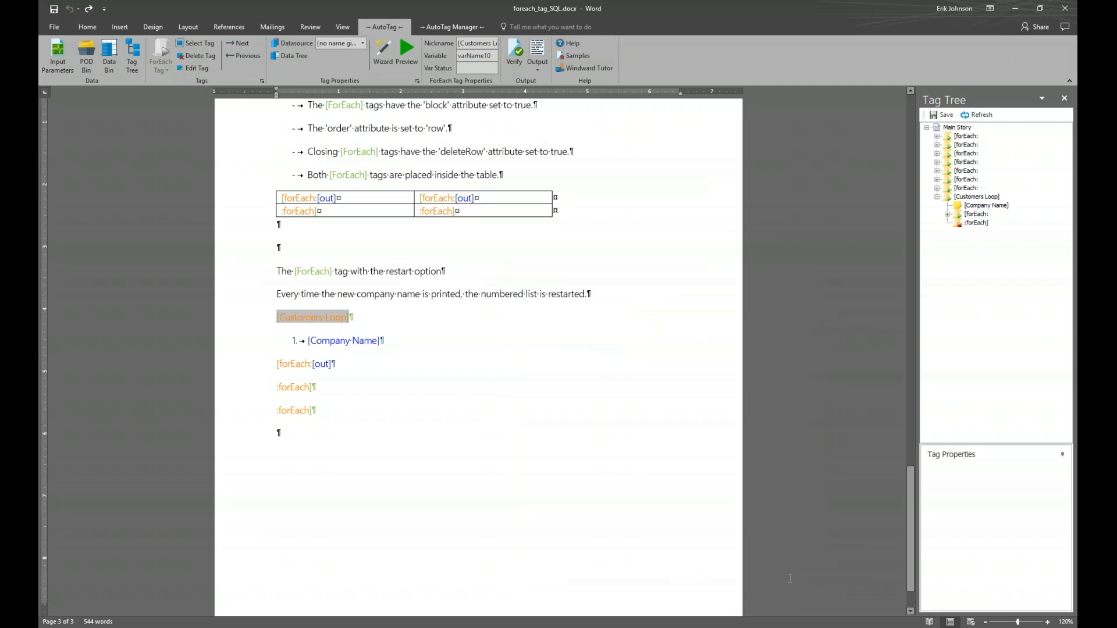
Preview the values returned by the [Company Name] out tag, and close the results
click(347, 341)
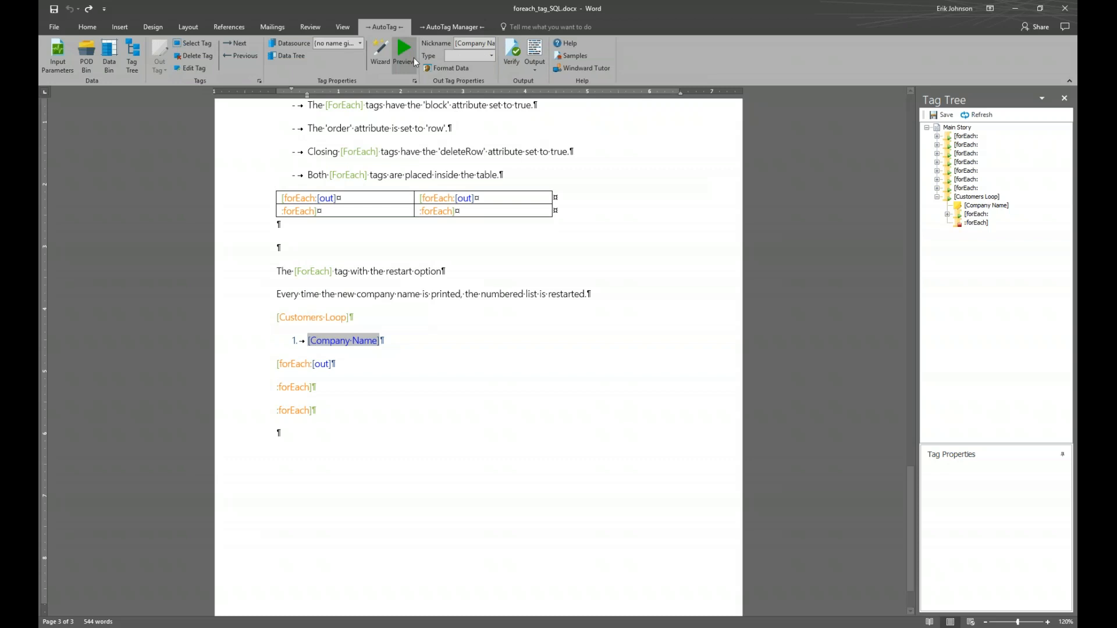
click(404, 50)
drag(557, 64, 616, 289)
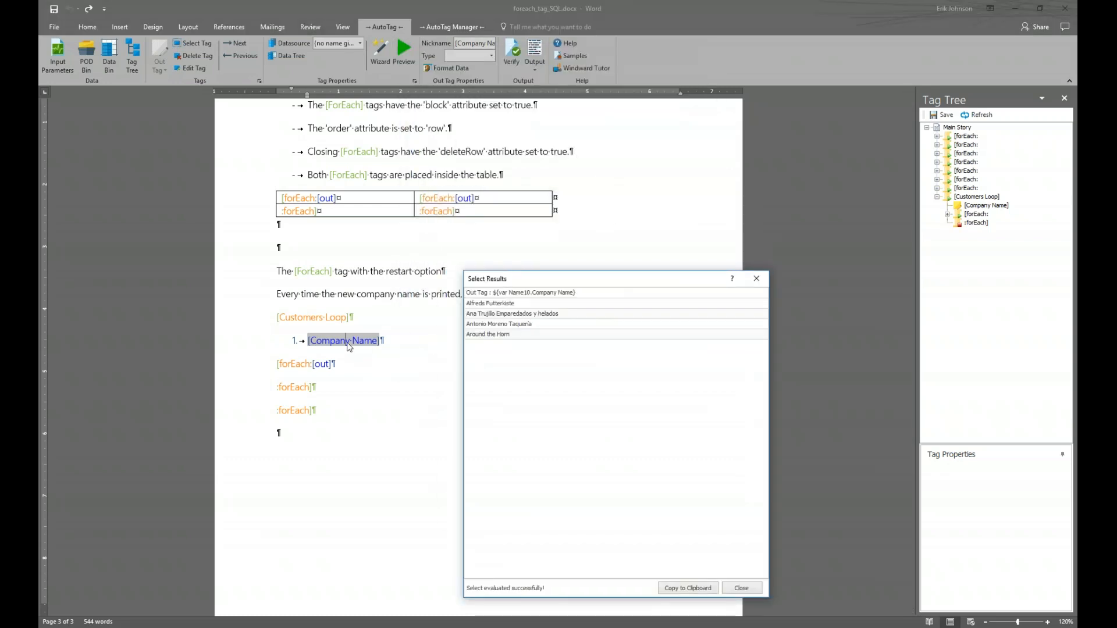
click(539, 296)
click(742, 587)
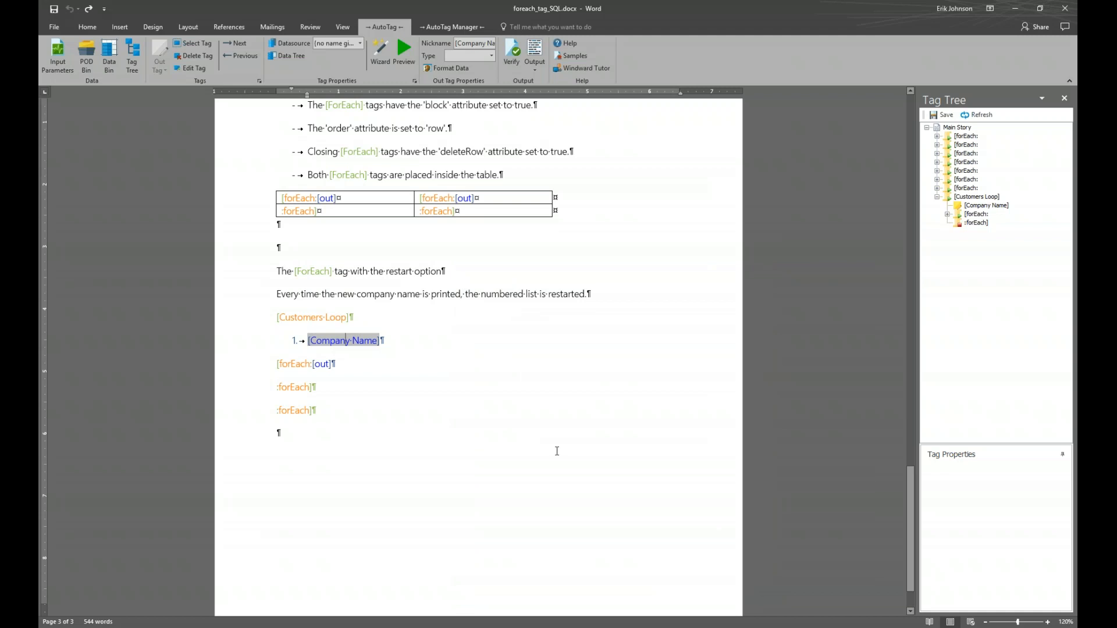
Preview the orders returned by the nested forEach tag below [Company Name], and close the results
click(293, 364)
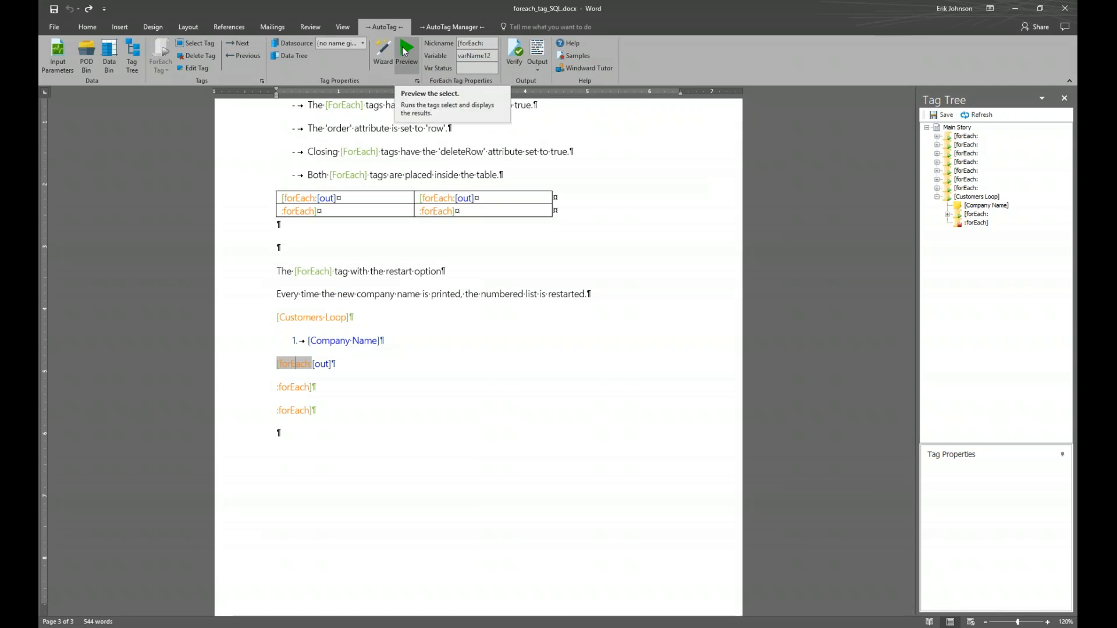
click(405, 51)
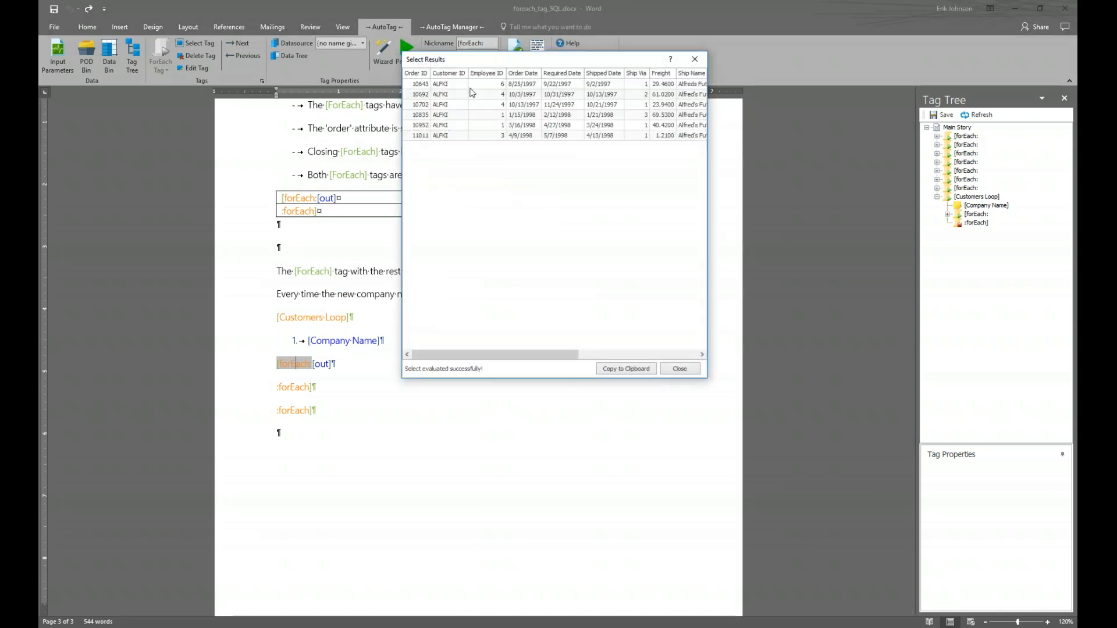
drag(523, 65, 601, 277)
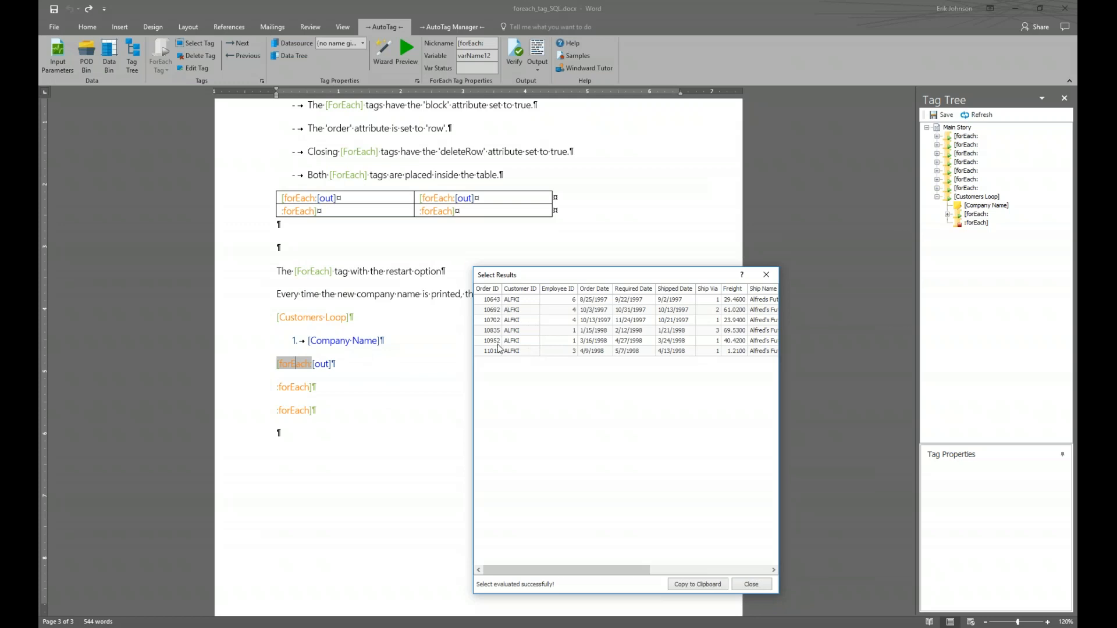
click(766, 275)
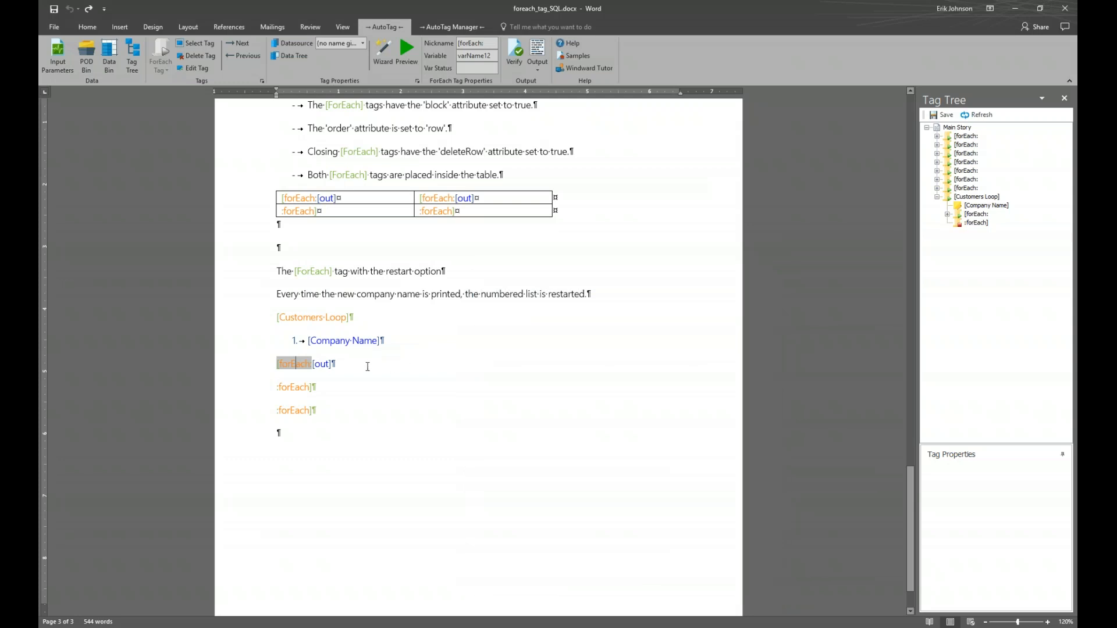
Preview the values returned by the [out] tag inside the nested forEach, with the results moved clear of the template's tags, and close the preview
click(323, 363)
click(402, 58)
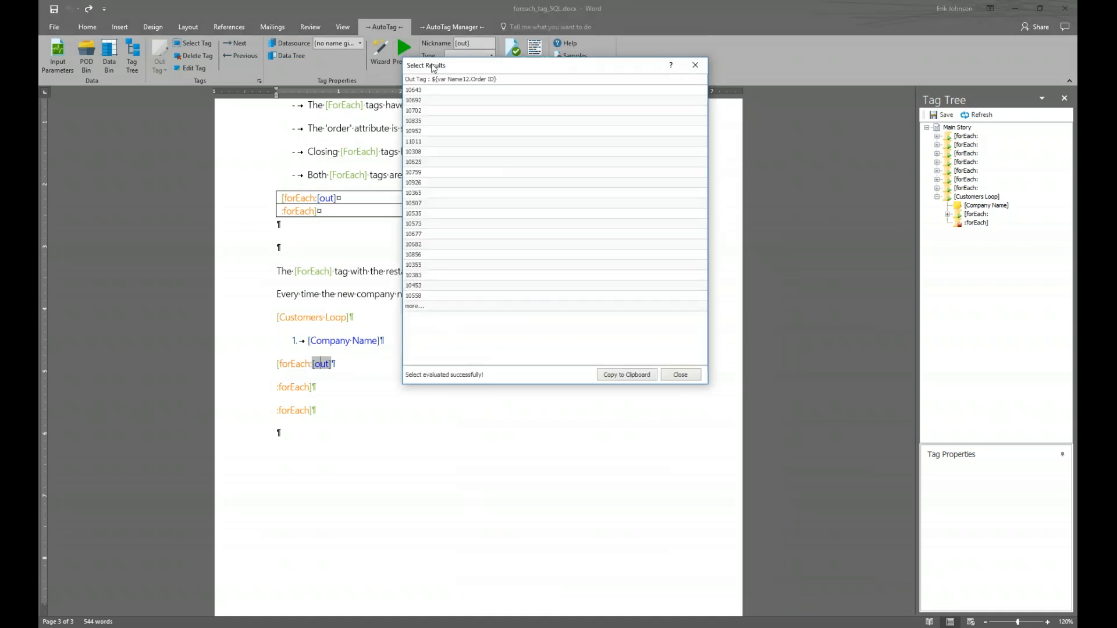
drag(496, 68, 522, 285)
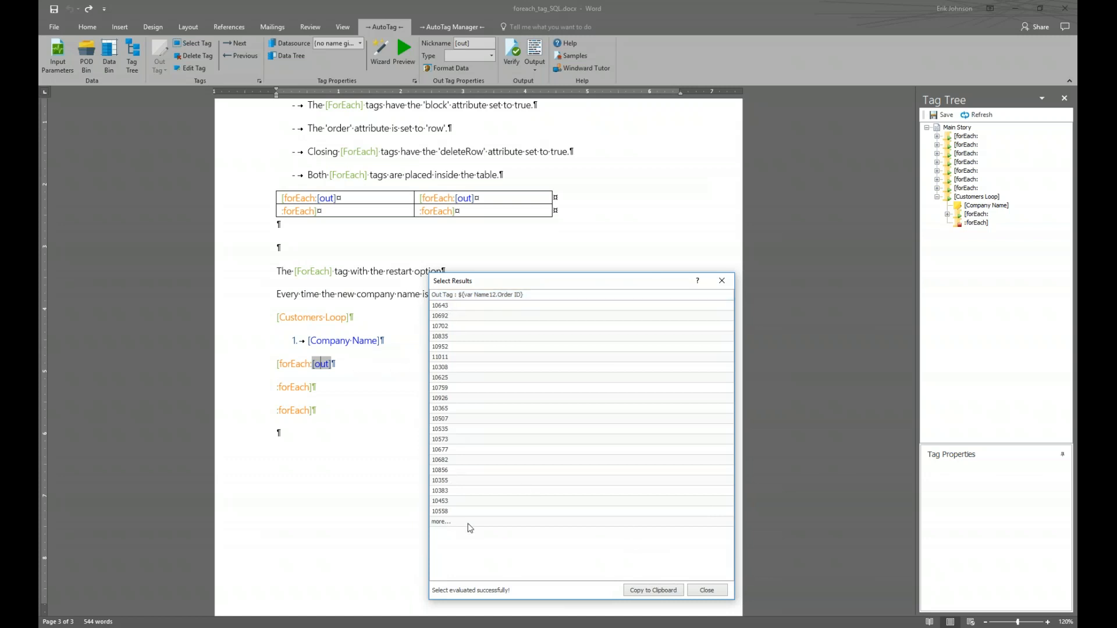
click(706, 591)
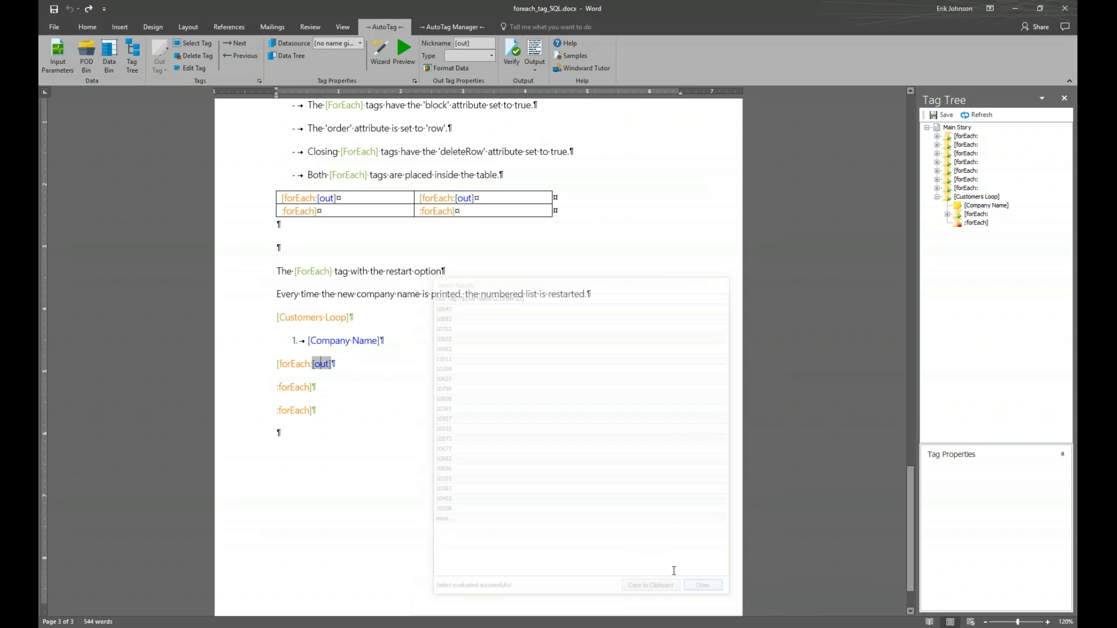
Preview the nested forEach tag's orders again, examine the shipping columns, and close the results
click(296, 363)
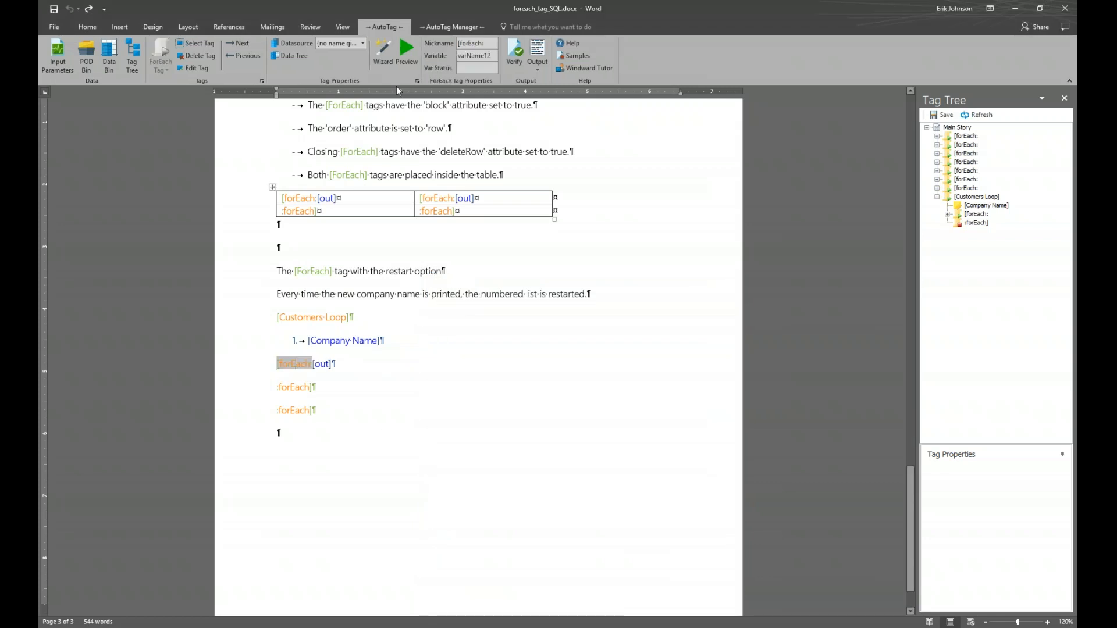
click(406, 49)
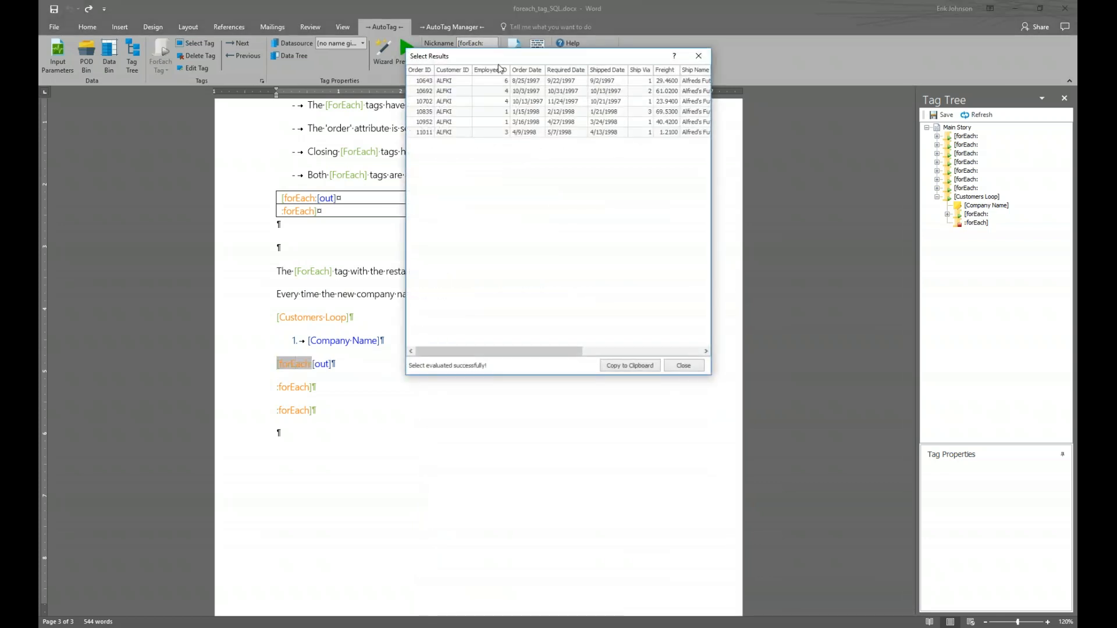
drag(576, 351, 684, 352)
click(699, 55)
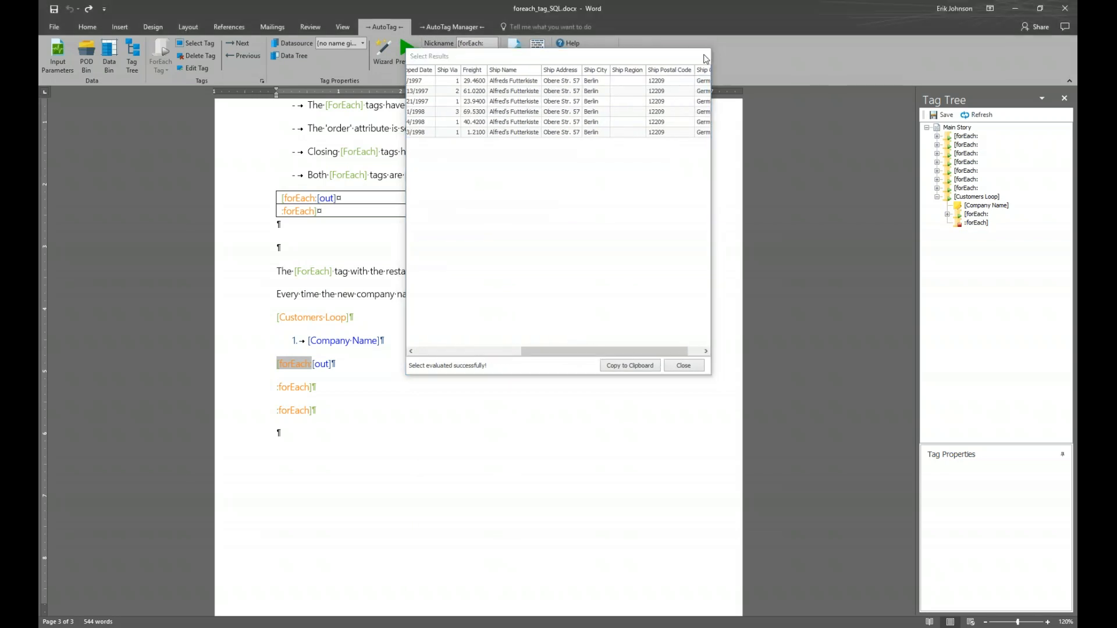
Save the template, generate the output report, and arrange it side by side with the template with the Tag Tree closed
click(322, 364)
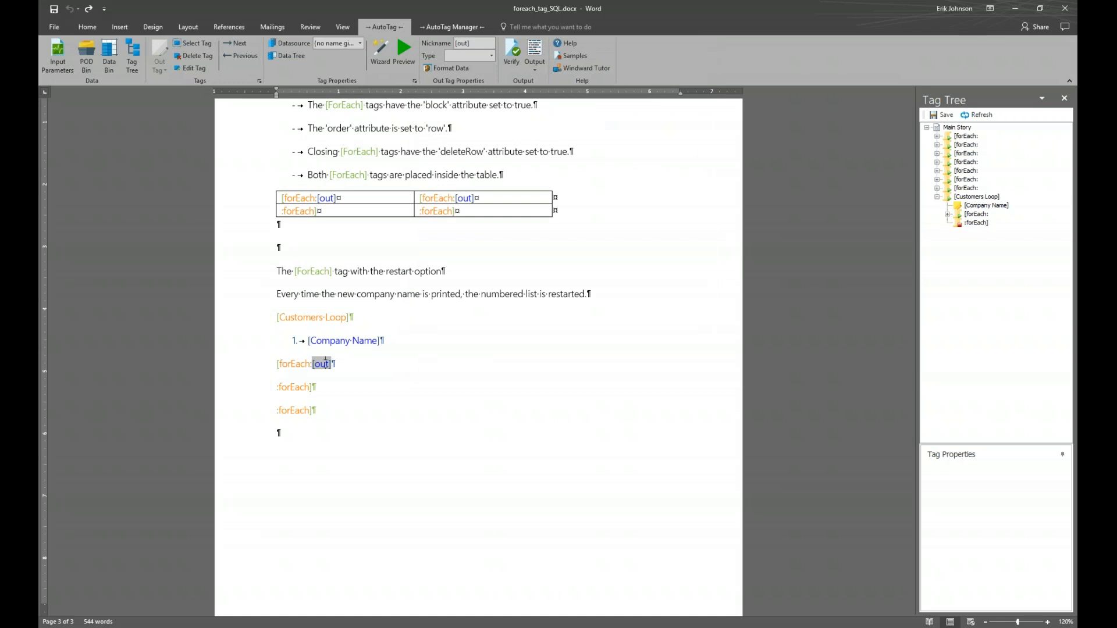
click(535, 51)
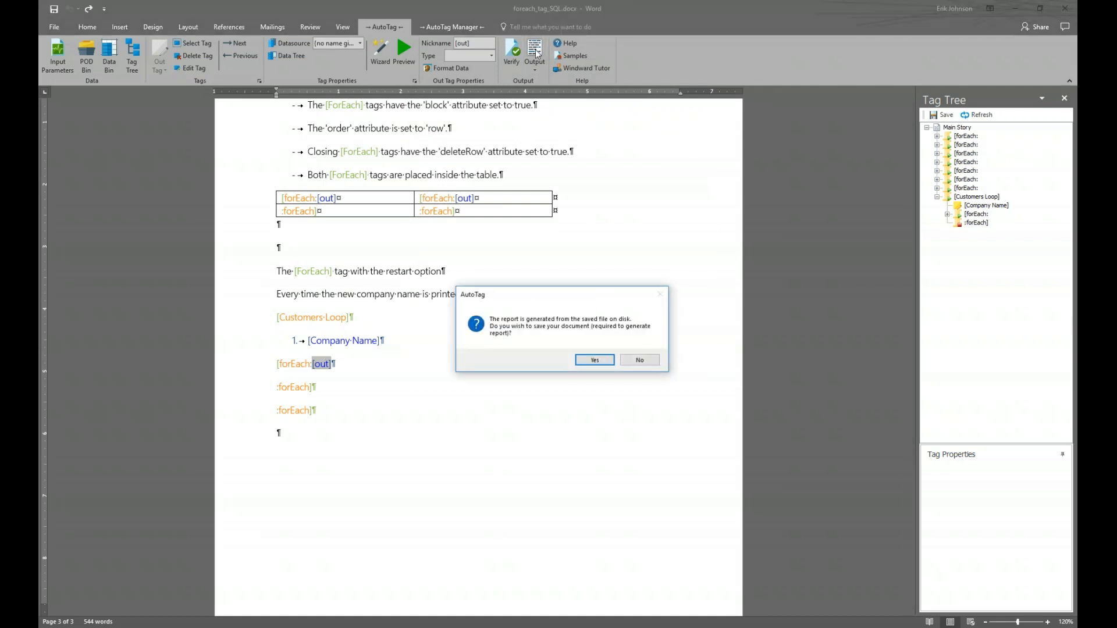
click(595, 360)
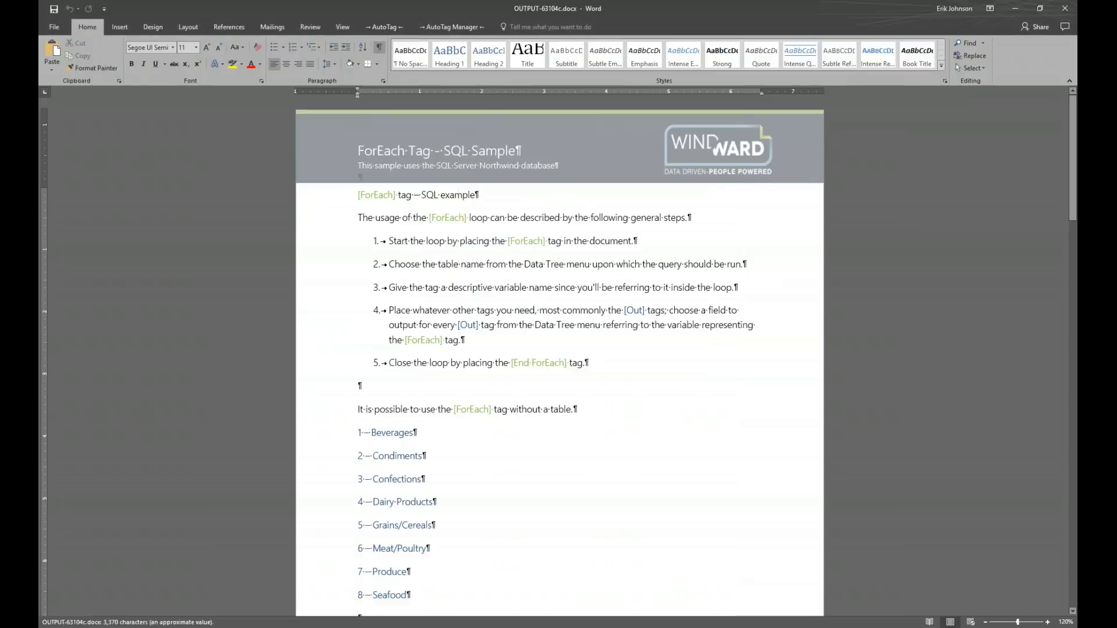
key(super+Right)
key(Return)
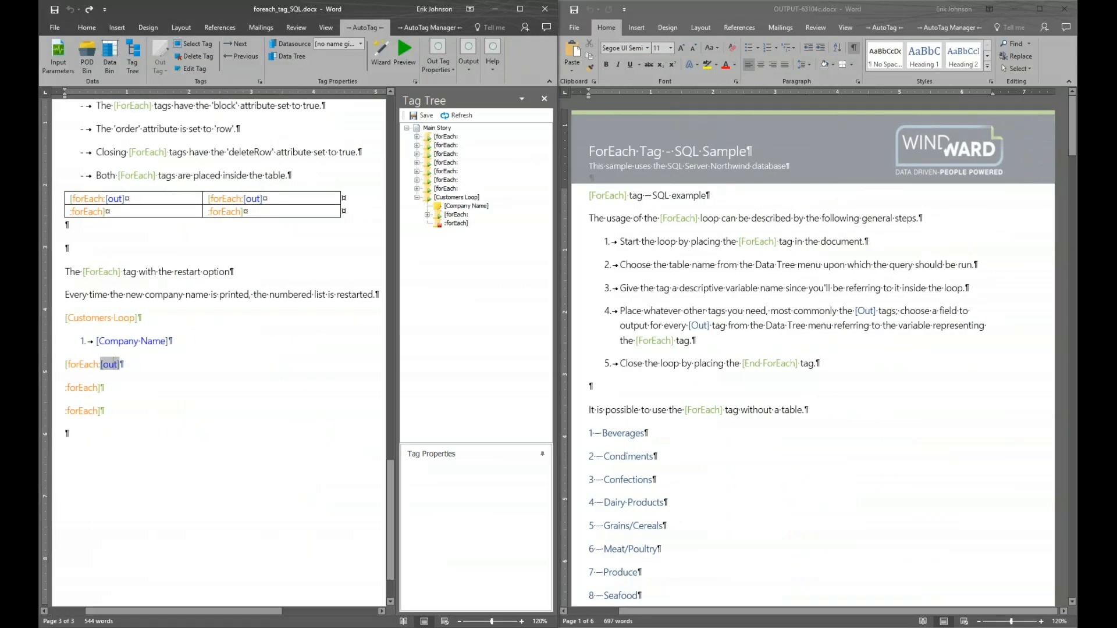
click(548, 102)
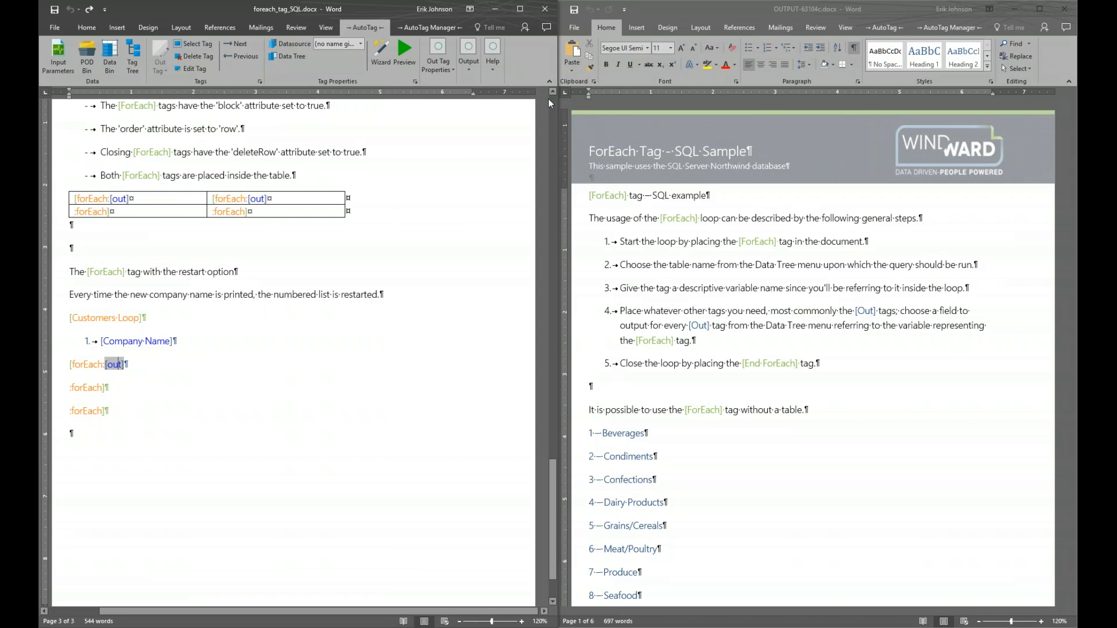
Examine the companies and their order IDs in the report's restart option section against the template, close the report, and maximize the template
scroll(768, 250, down, 5)
click(1076, 170)
drag(1076, 170, 1075, 434)
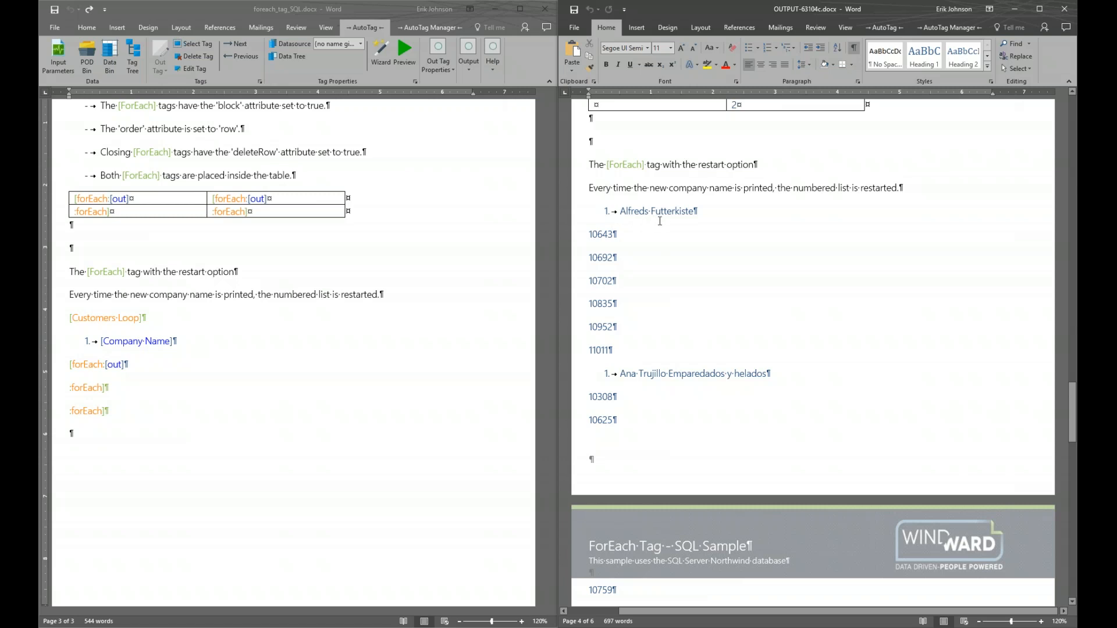
click(621, 233)
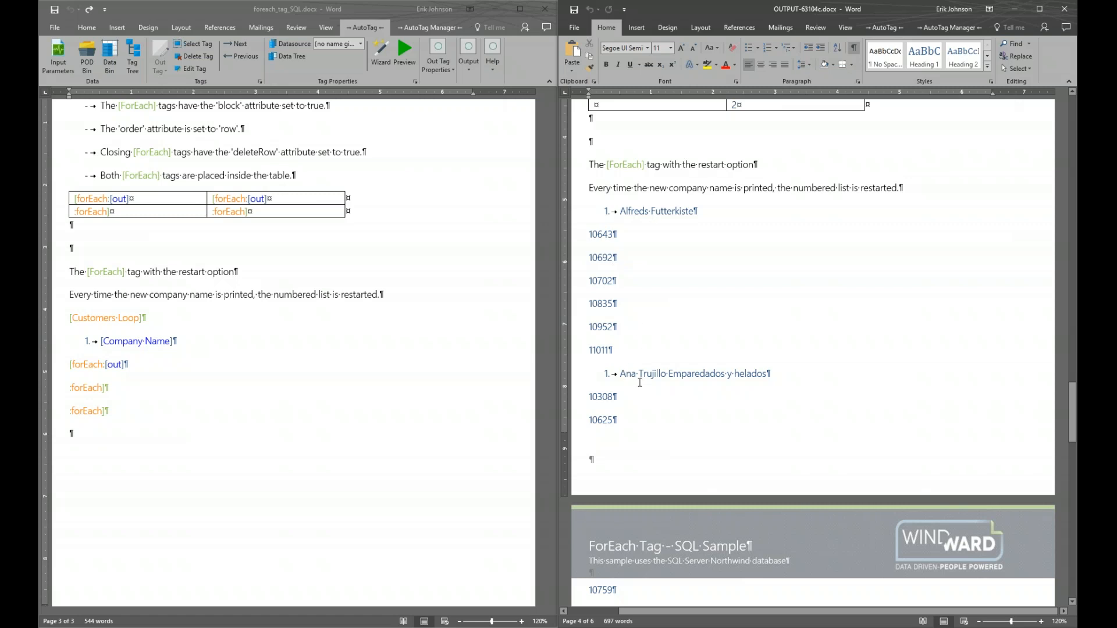
scroll(640, 383, down, 2)
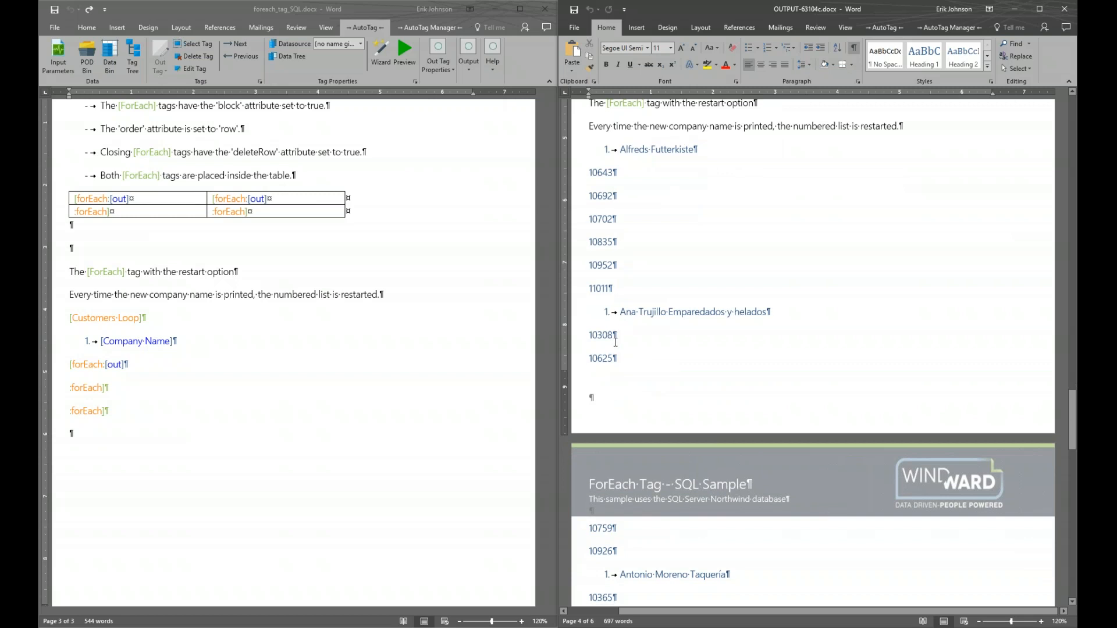
scroll(615, 345, down, 6)
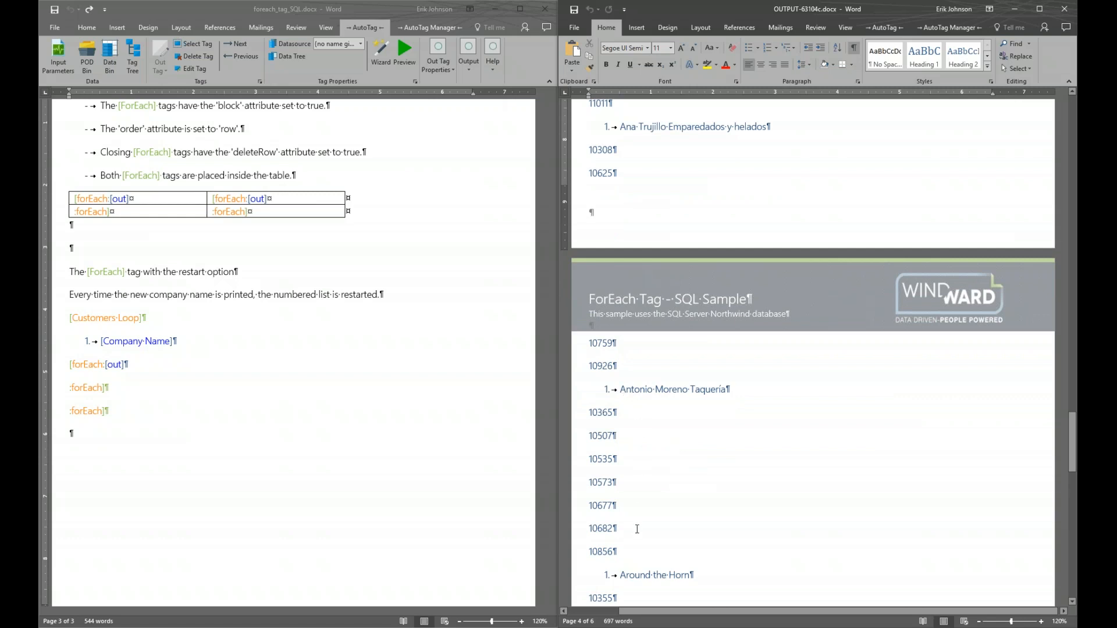
scroll(668, 499, up, 4)
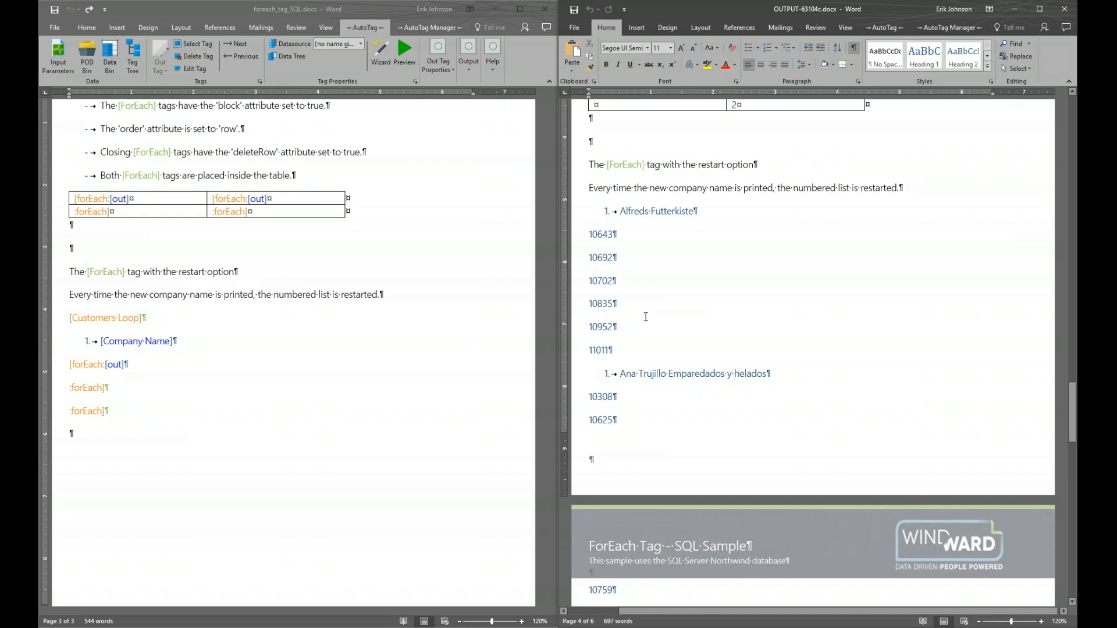
click(1069, 10)
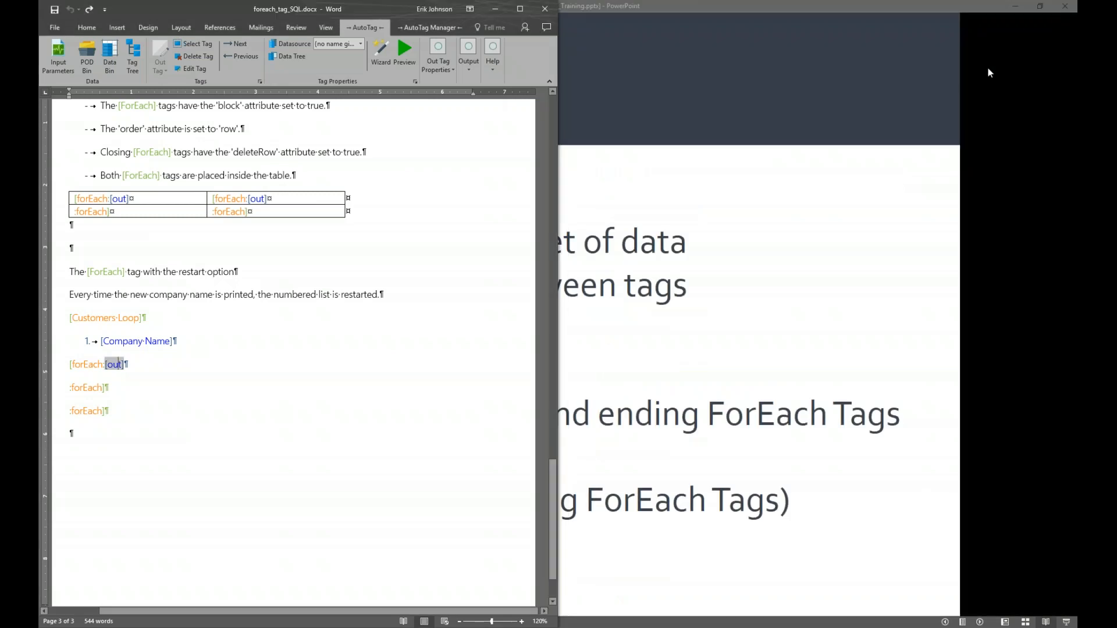
click(520, 8)
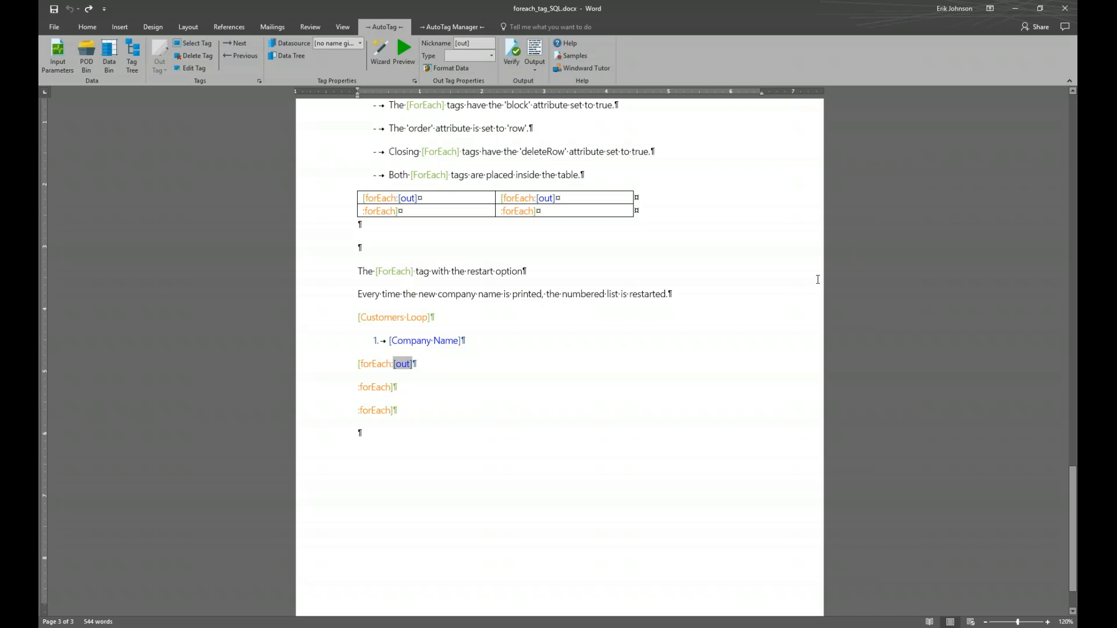
Check the variable names assigned to the nested forEach tag and the [Customers Loop] tag
click(372, 363)
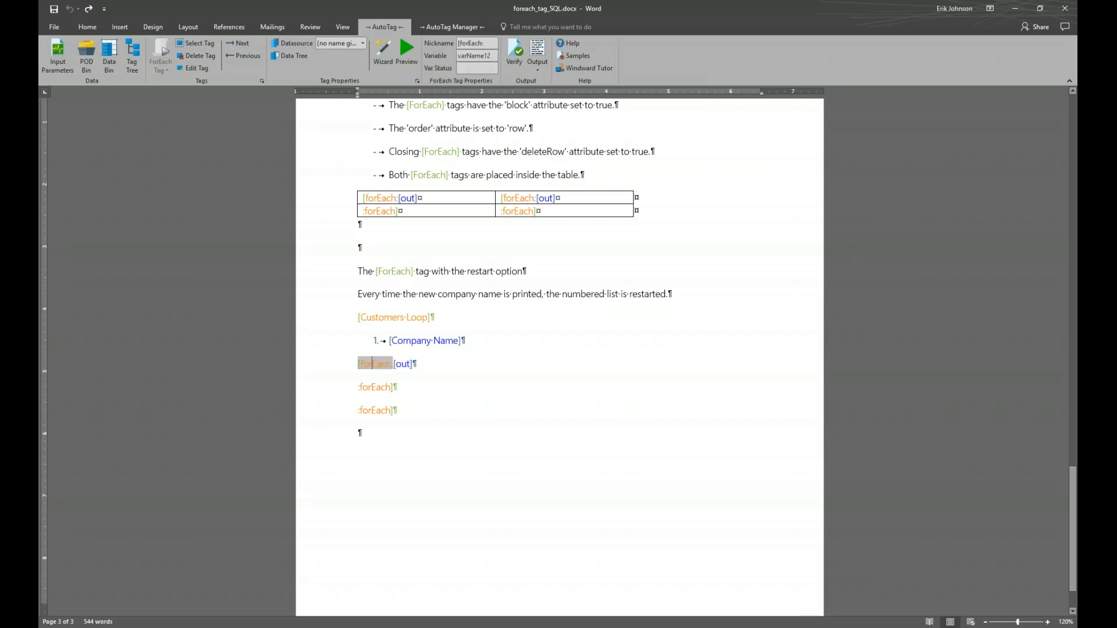
click(403, 317)
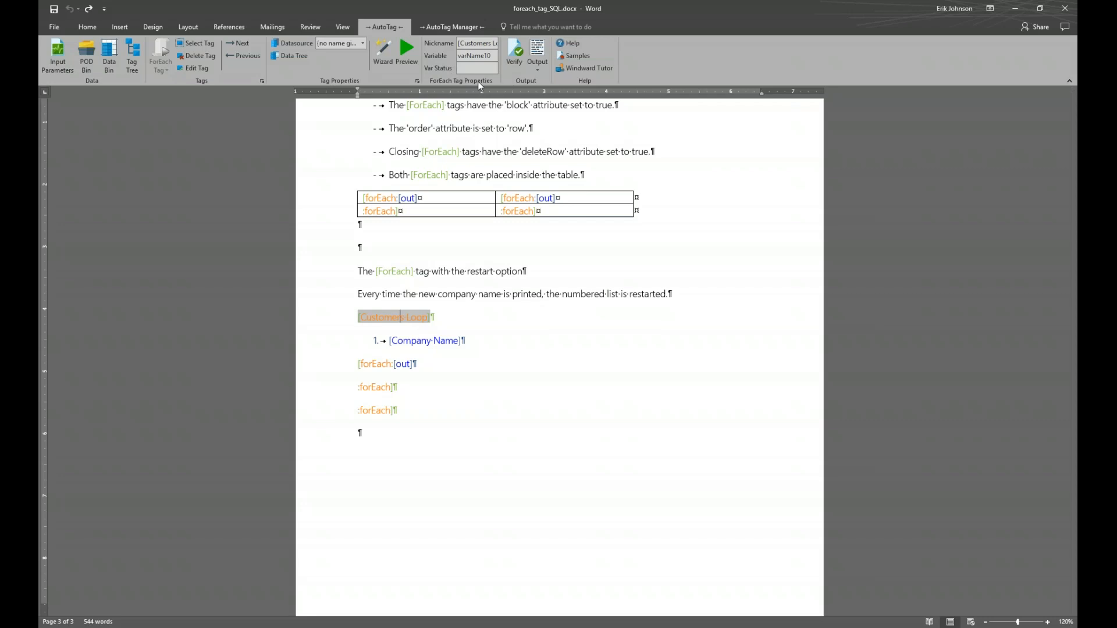
mouse_move(396, 319)
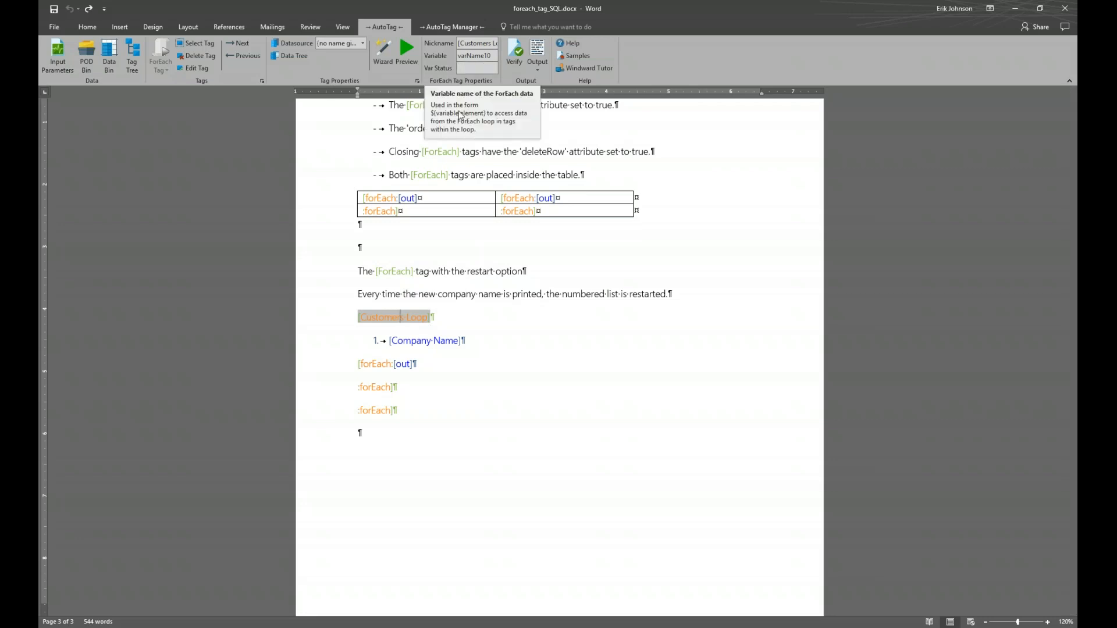
Open the nested forEach tag's query in the SQL Wizard, enlarge the wizard, and collapse the columns to examine the filter
click(372, 365)
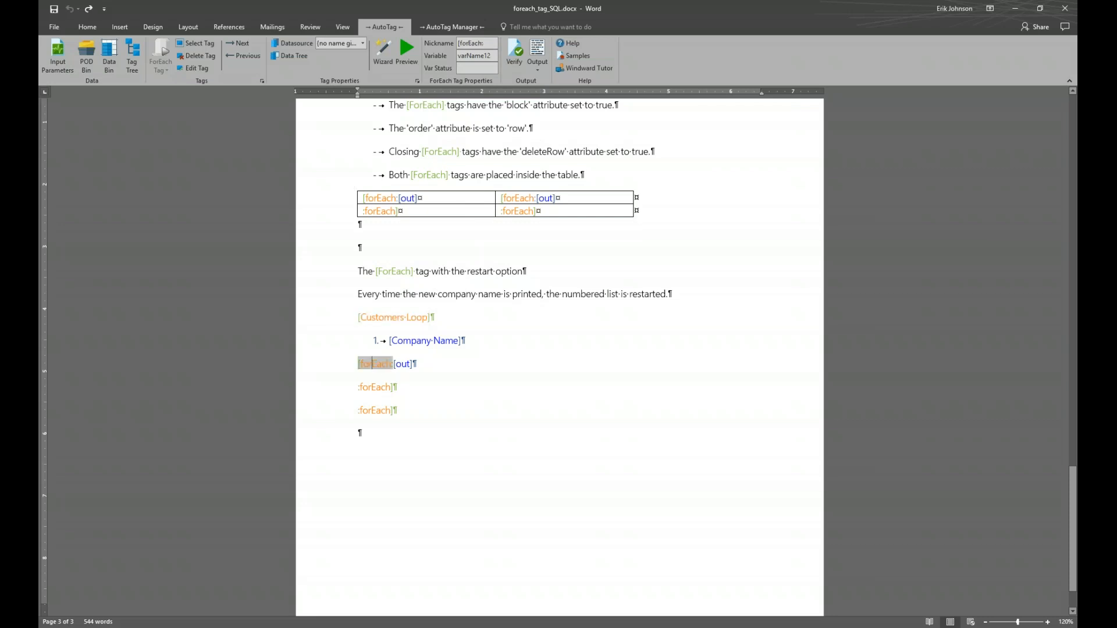
click(376, 59)
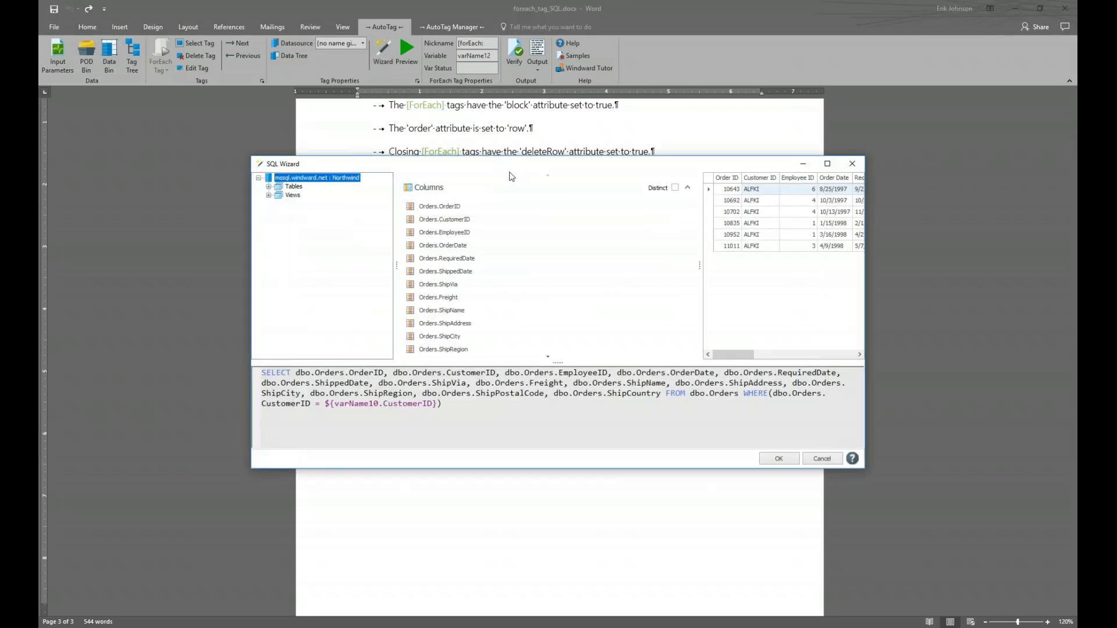
drag(510, 173, 410, 171)
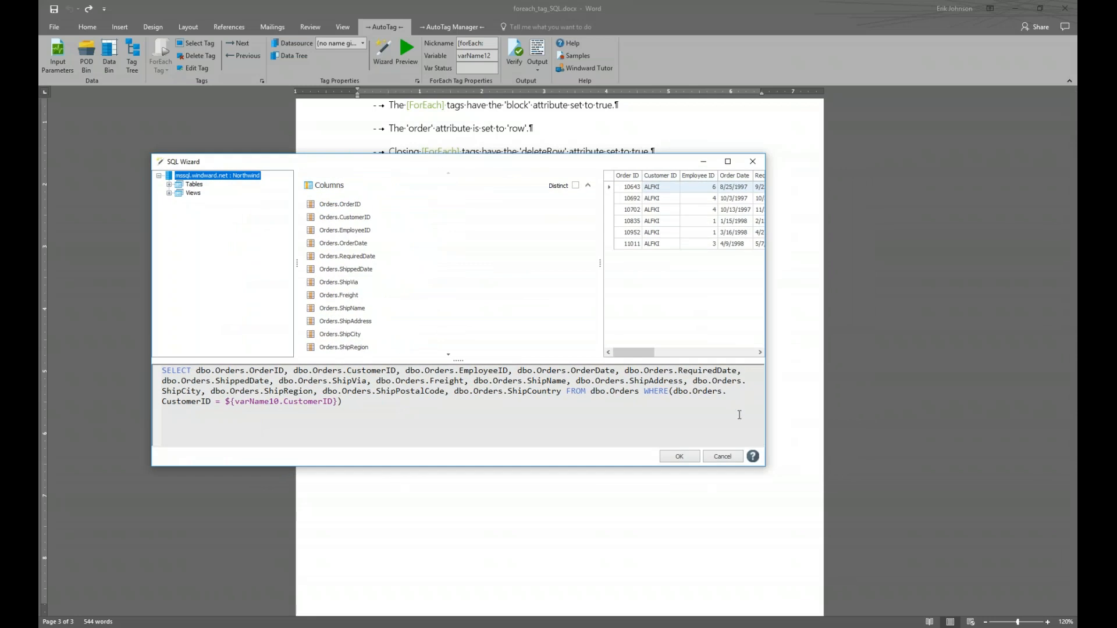
drag(765, 469, 905, 519)
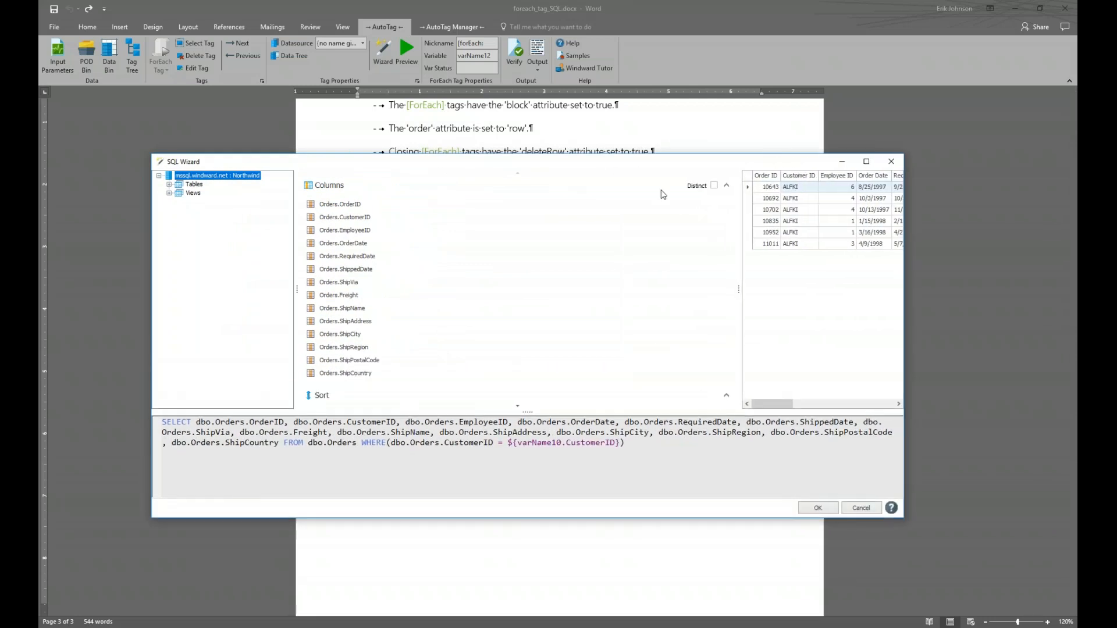
drag(615, 168, 646, 182)
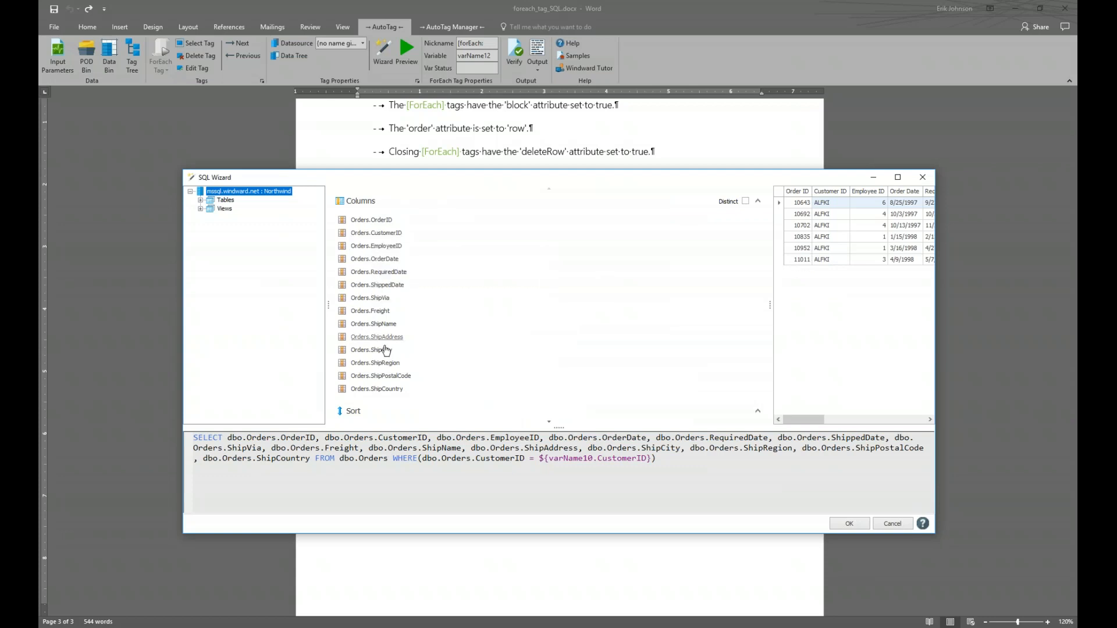
click(759, 202)
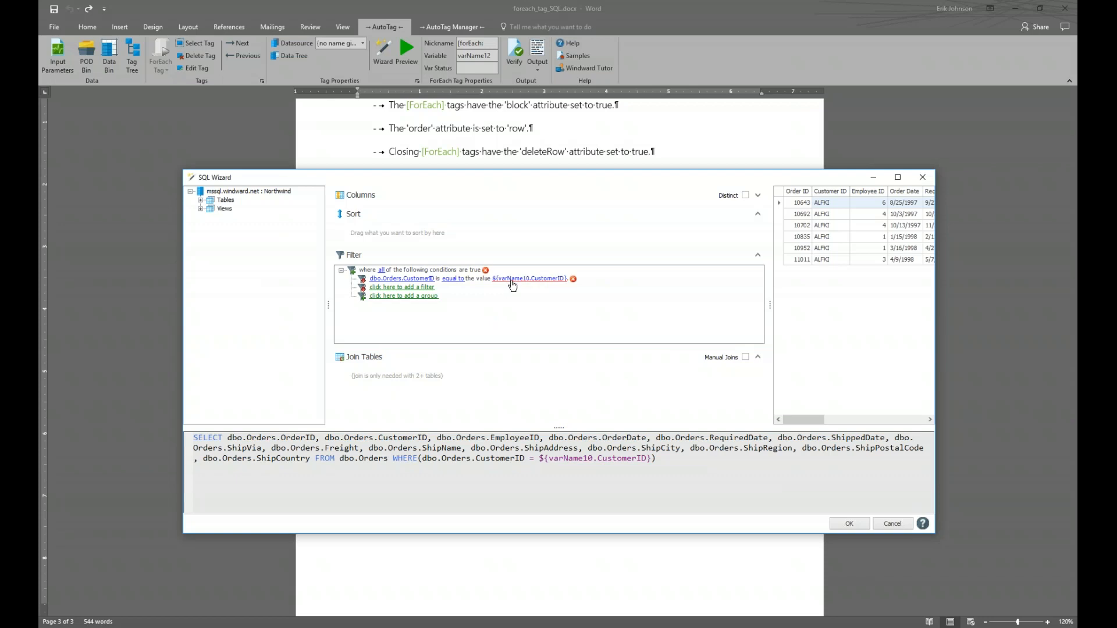
drag(510, 182, 621, 164)
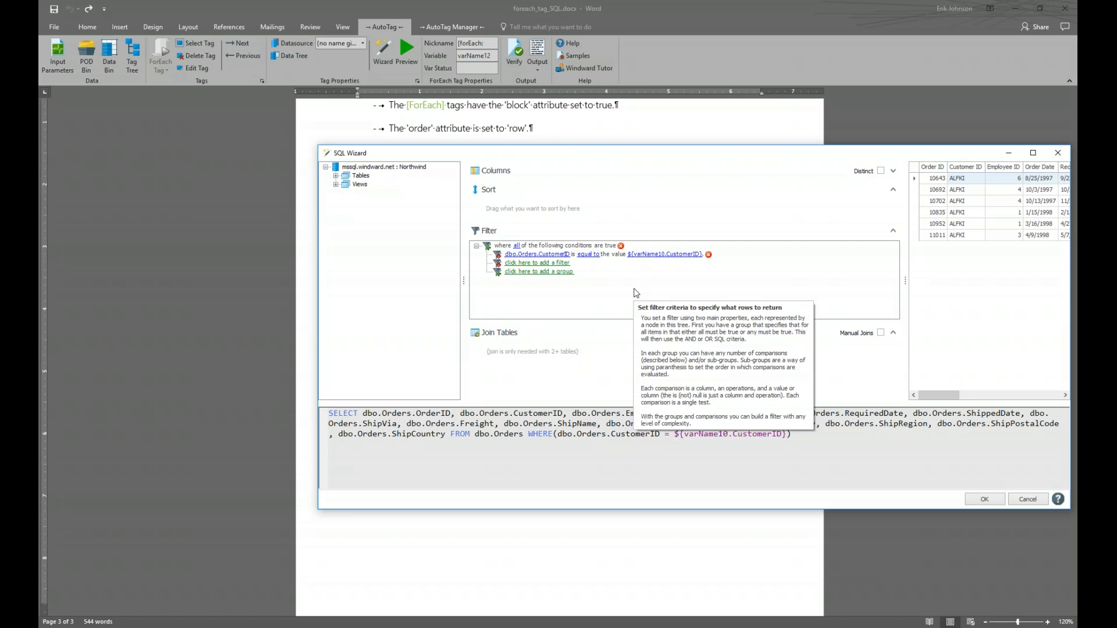
Pick CustomerID from the varName10 forEach variable as the comparison value of the dbo.Orders.CustomerID filter
click(665, 254)
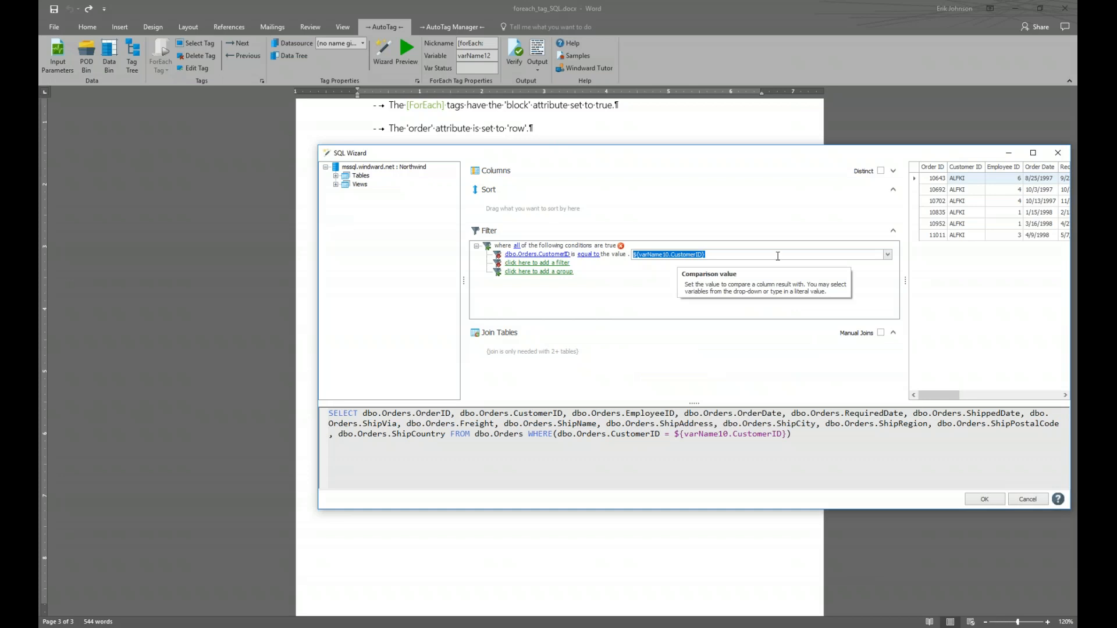
click(888, 255)
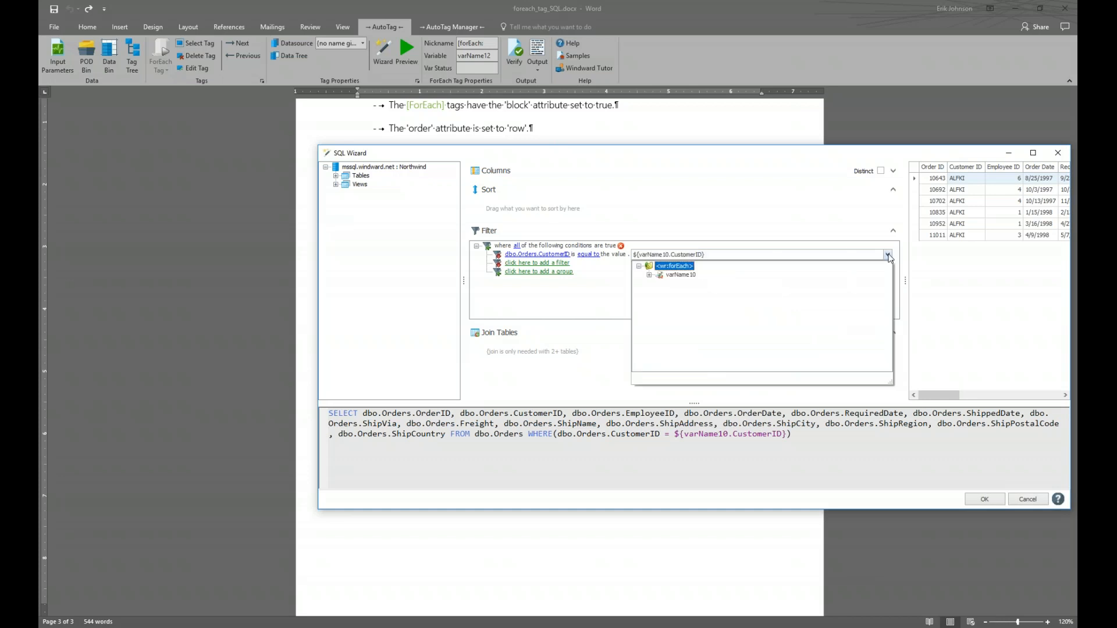
click(649, 275)
click(688, 285)
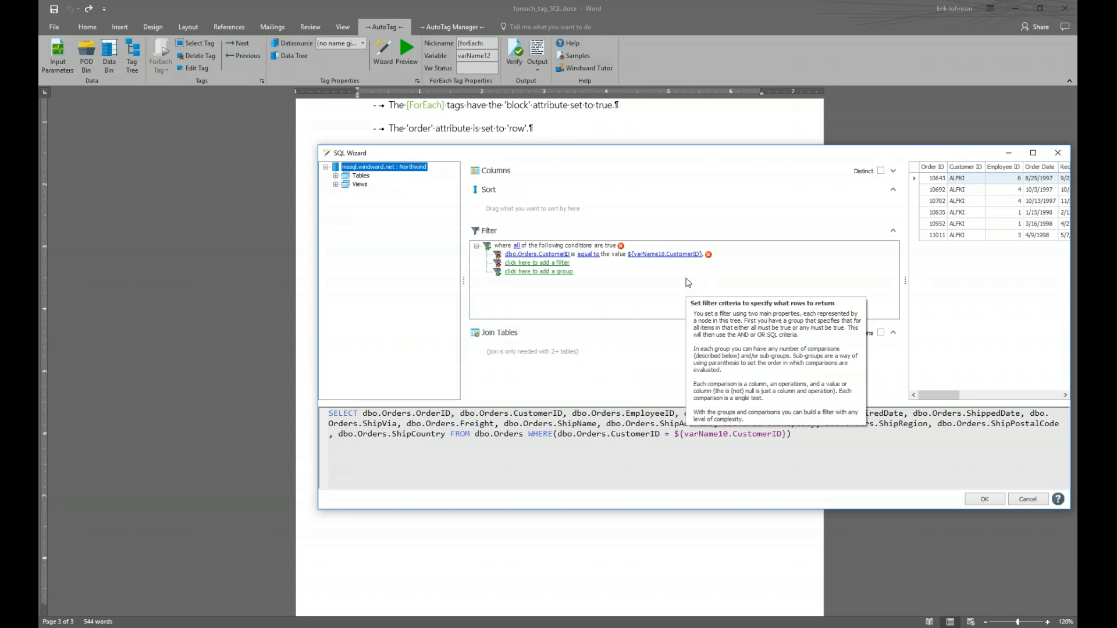
Widen the wizard's results preview to examine the filtered orders, and accept the query
drag(895, 281, 754, 281)
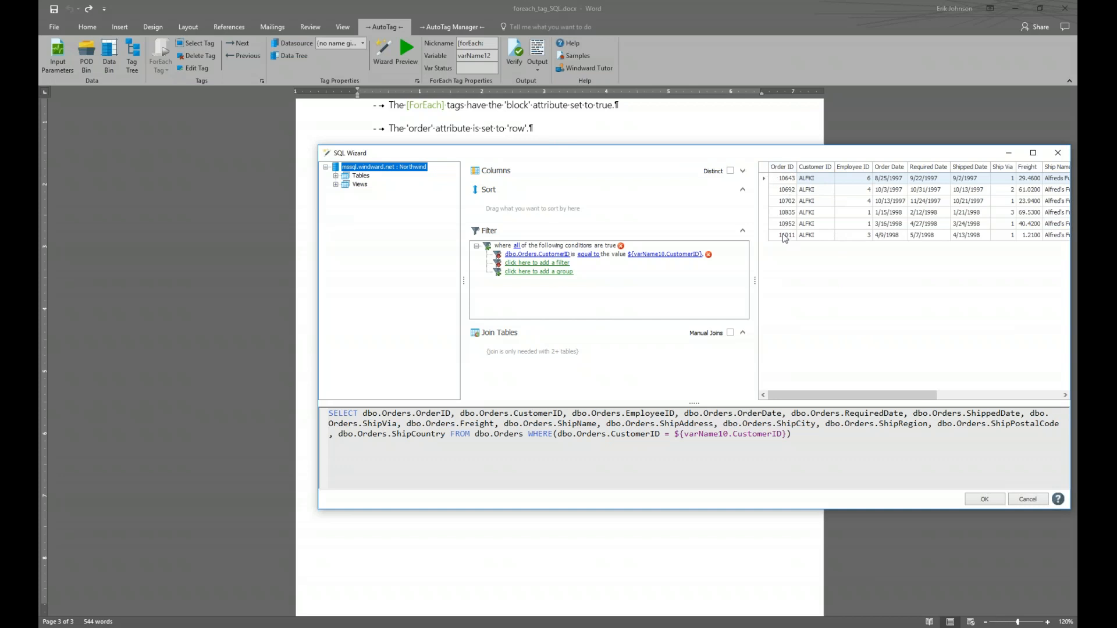
mouse_move(651, 271)
drag(906, 155, 861, 154)
click(983, 500)
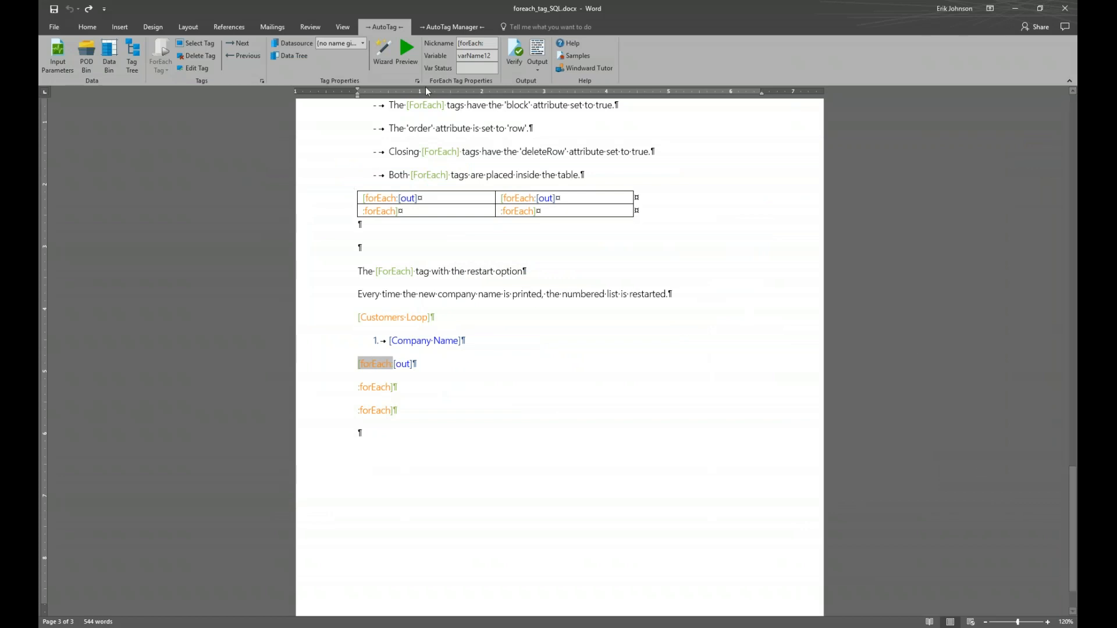
Generate the output report again and locate its restart option section listing companies with their order IDs
click(543, 50)
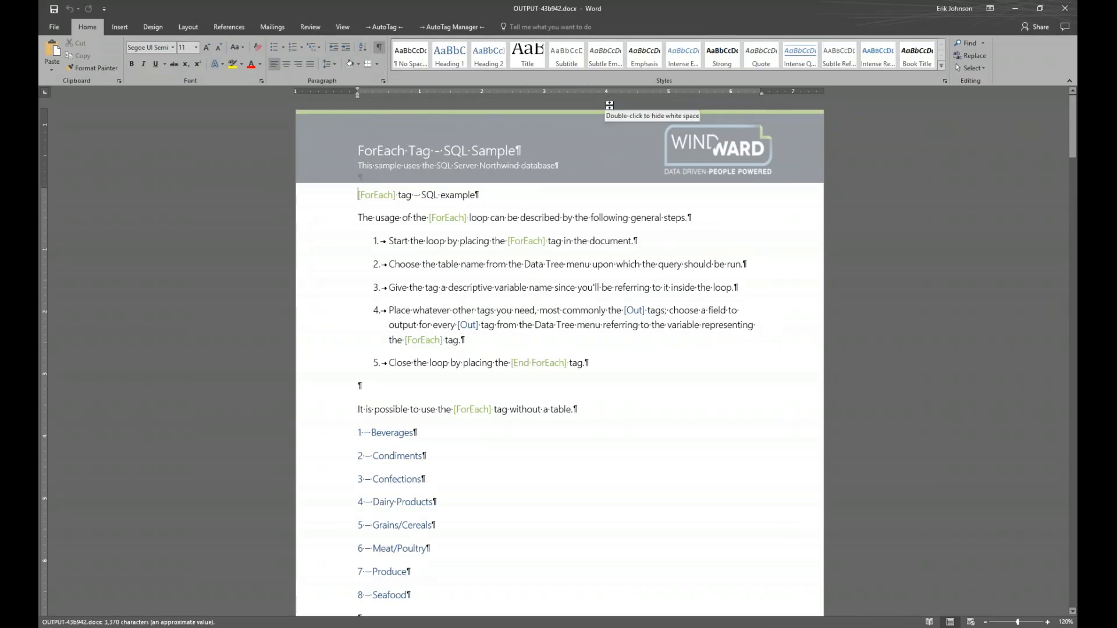
scroll(712, 233, down, 3)
drag(1073, 149, 1074, 406)
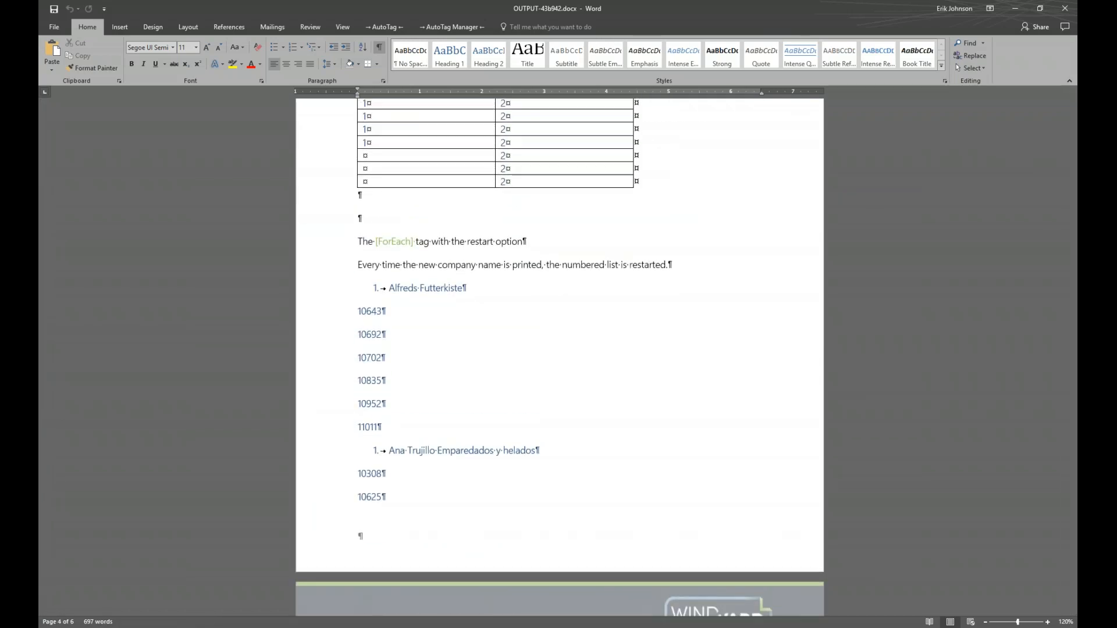
Place the generated report beside the template and inspect the definitions of the Customers Loop and Company Name tags
key(super+Right)
key(Return)
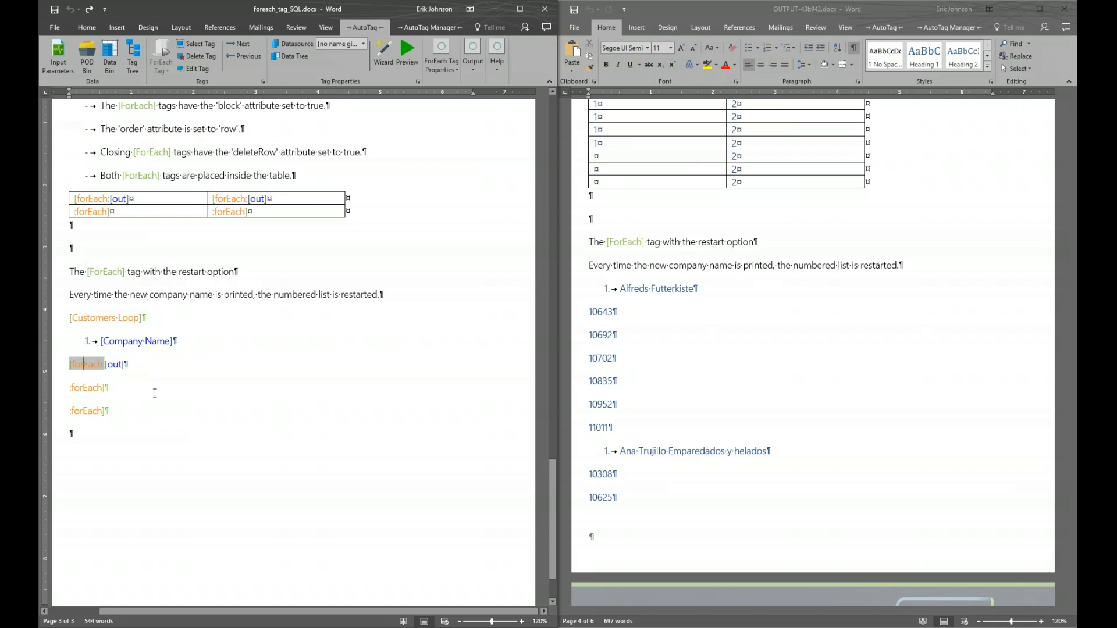
click(120, 320)
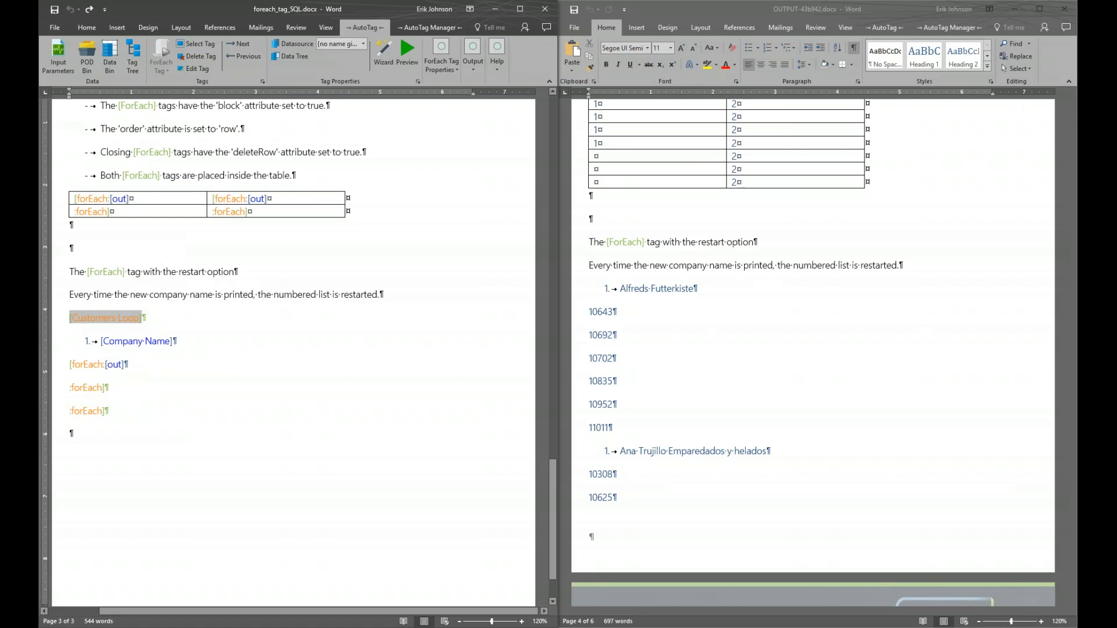
mouse_move(118, 319)
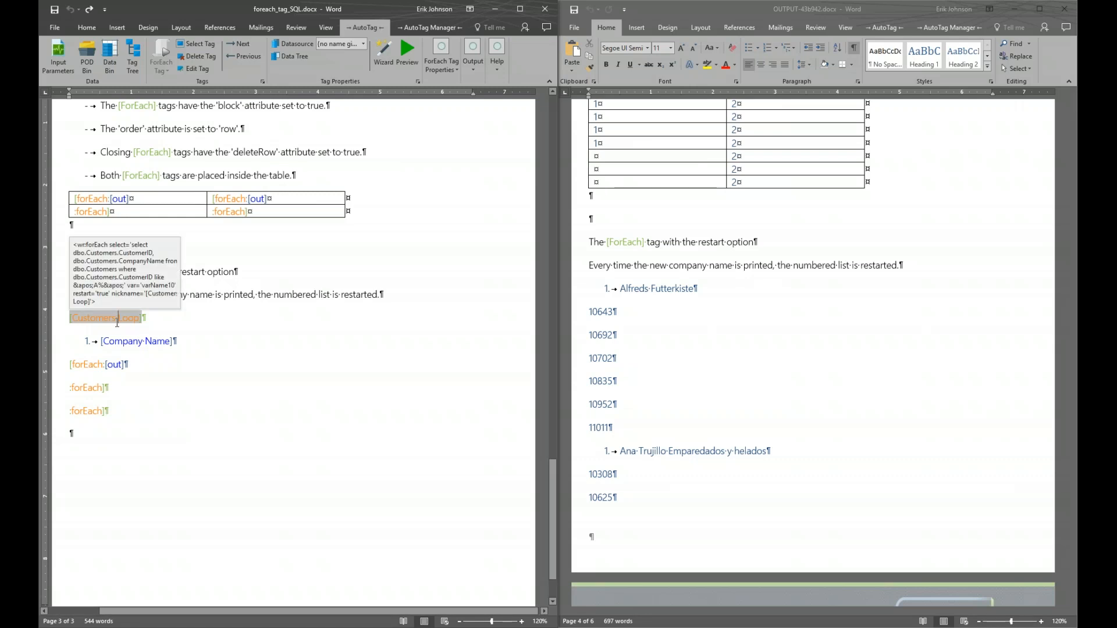
click(88, 365)
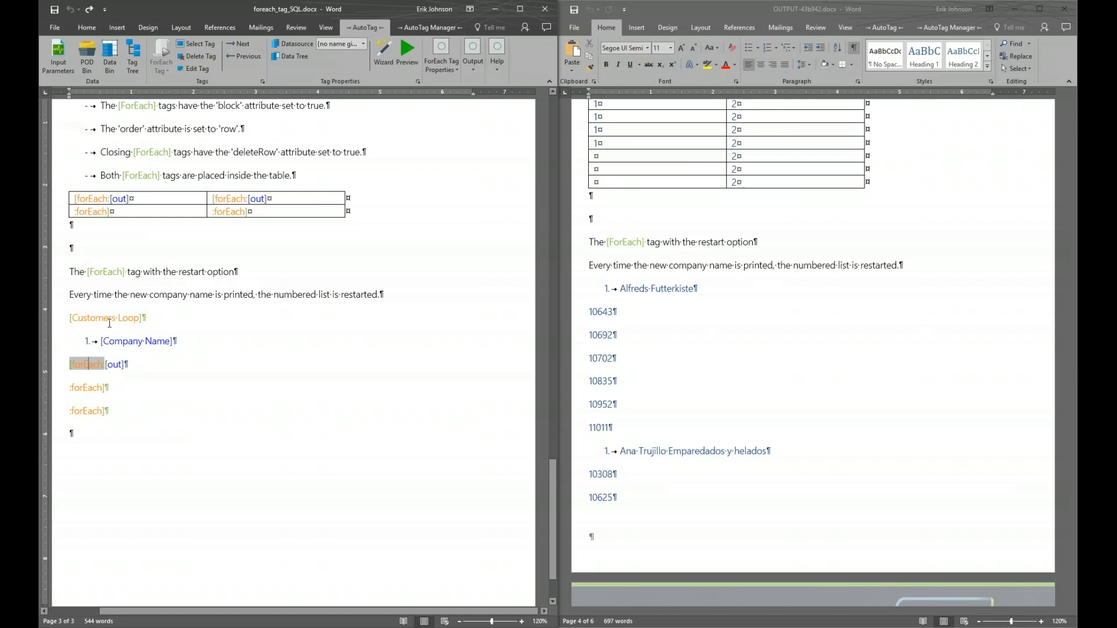
mouse_move(109, 323)
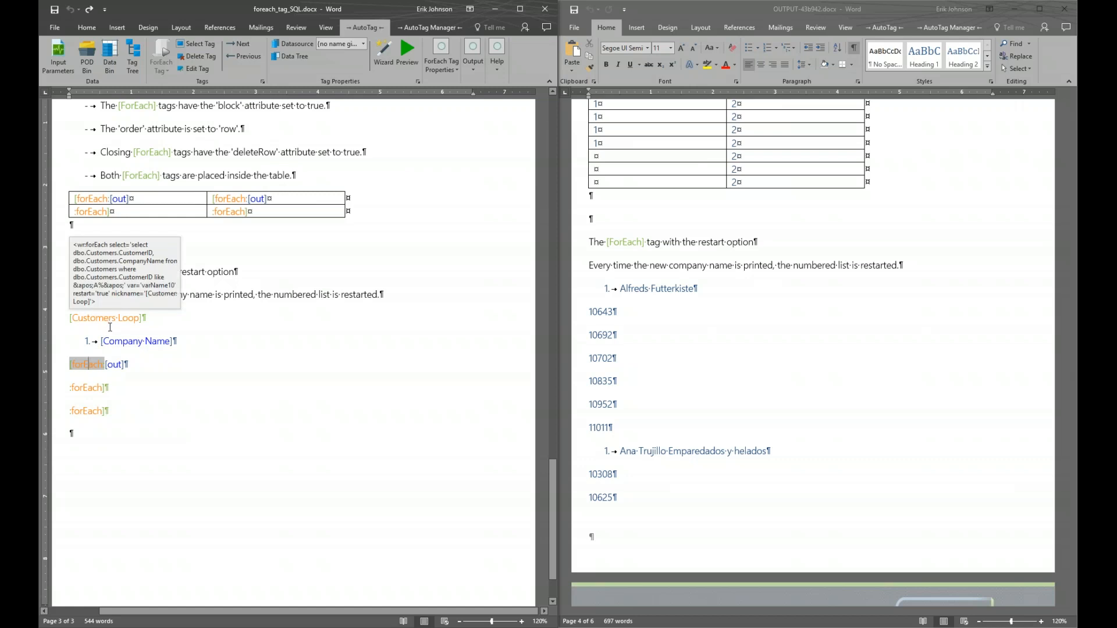
click(129, 342)
mouse_move(129, 342)
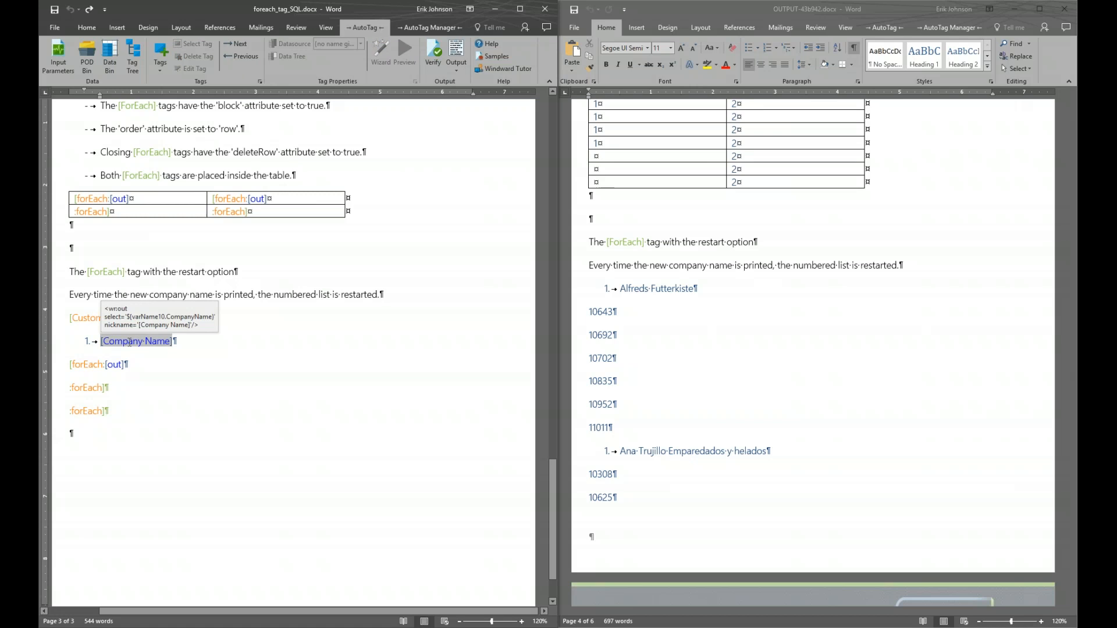
Trace how the inner forEach, its out tag and both closing tags nest within the Customers Loop
mouse_move(80, 367)
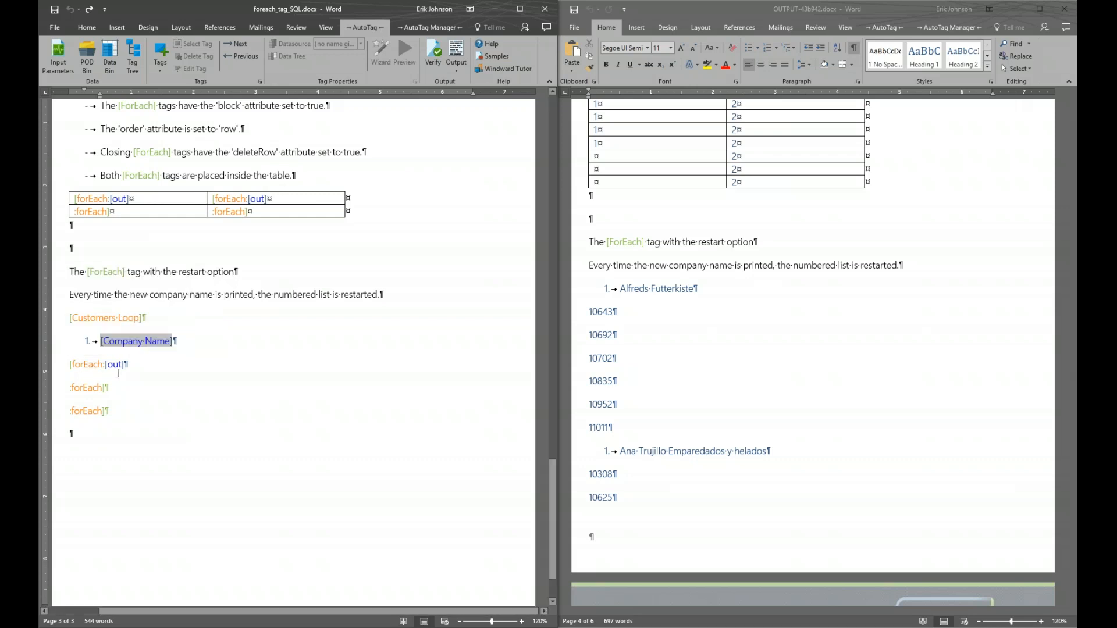
mouse_move(118, 373)
mouse_move(82, 412)
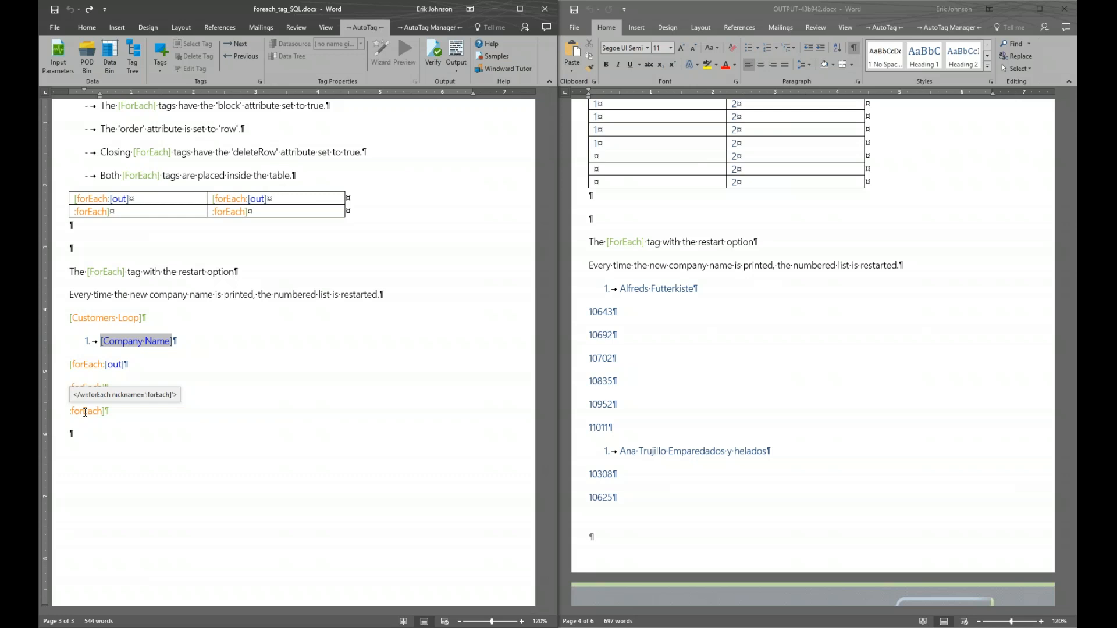
mouse_move(95, 317)
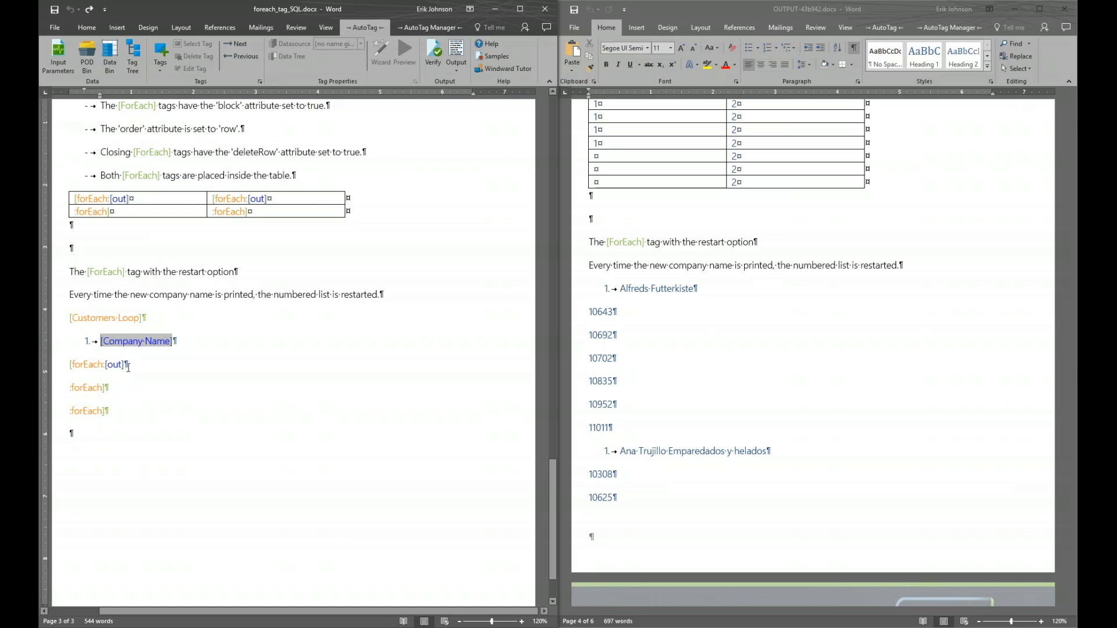
click(108, 318)
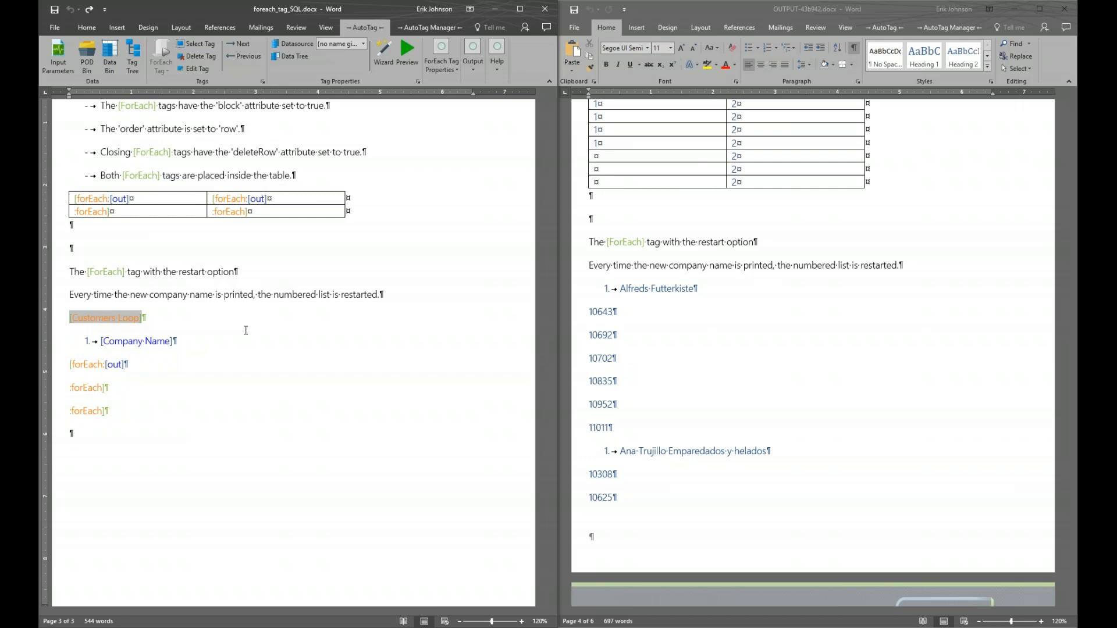
click(85, 366)
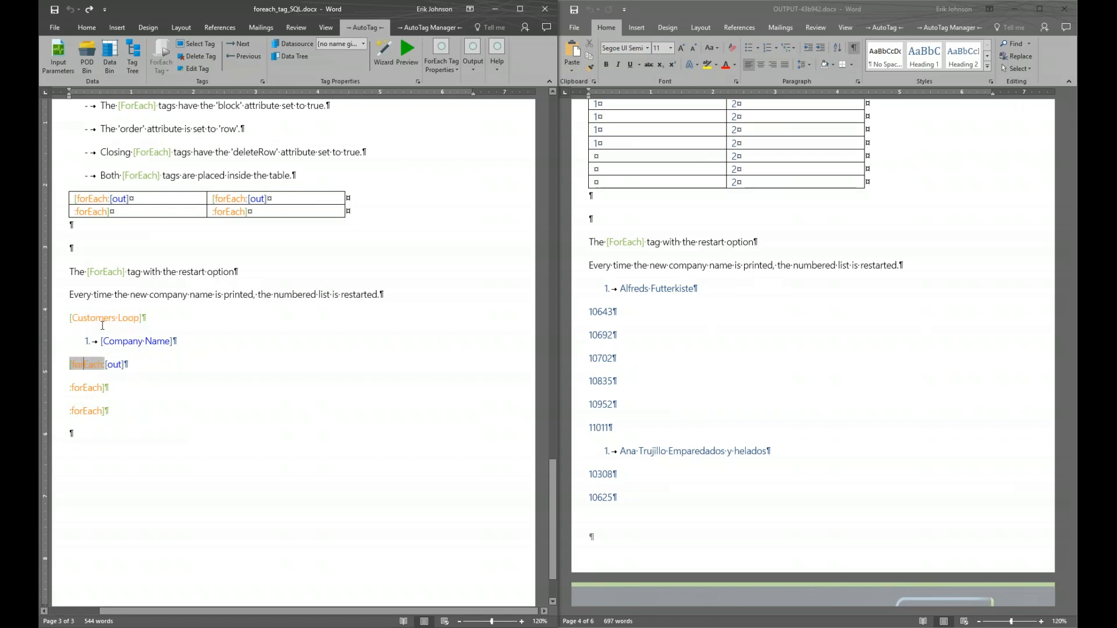
click(107, 319)
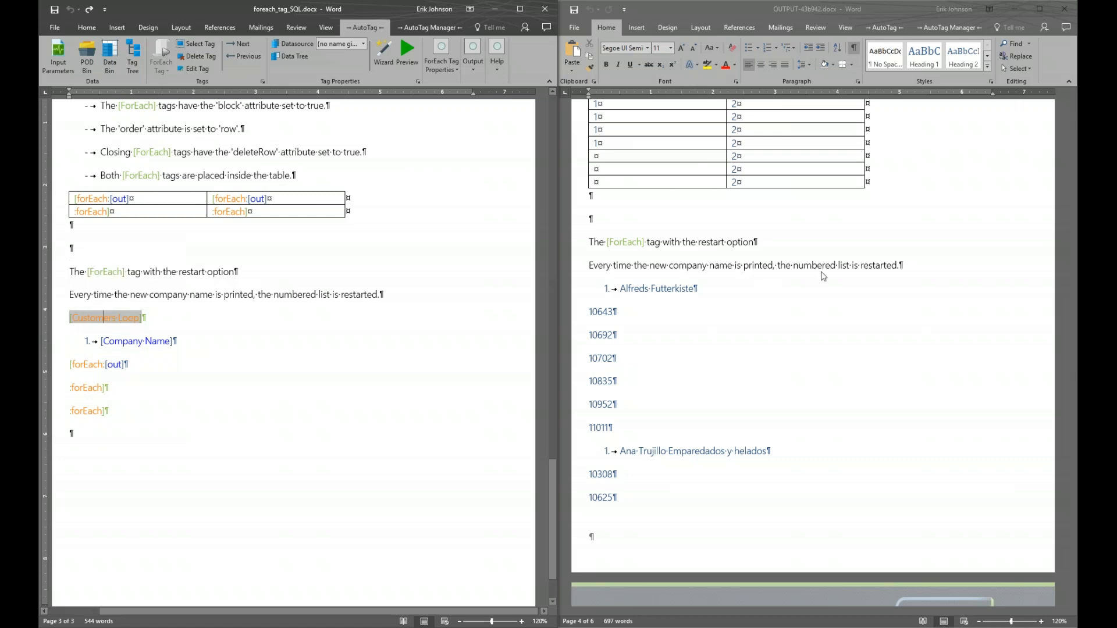
Close the generated report, maximize the template and go to the column-major expansion example
click(1064, 9)
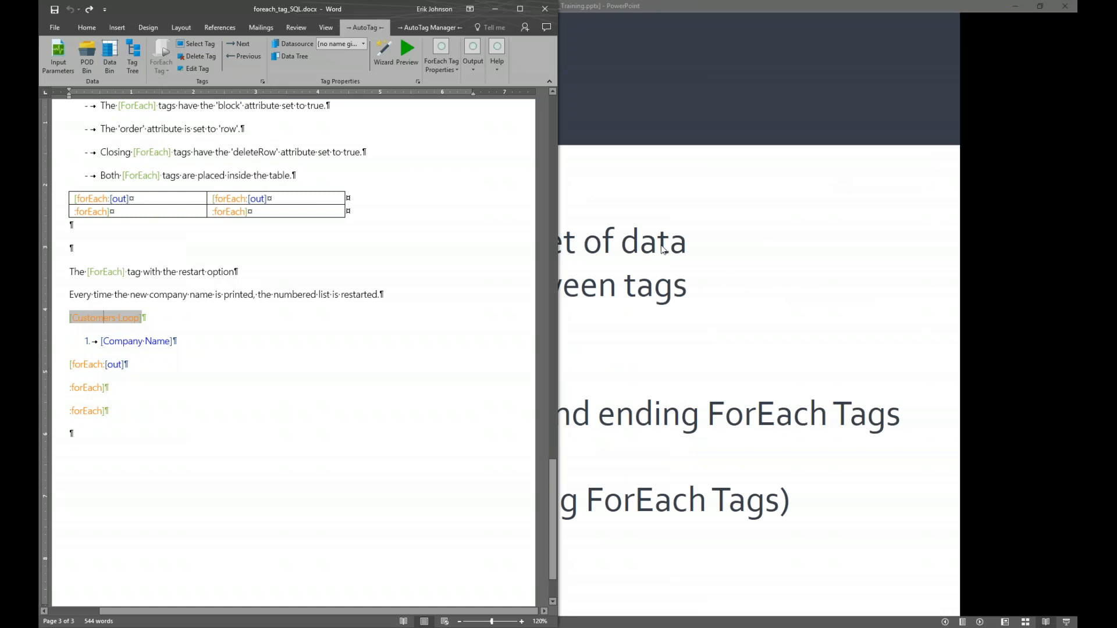
click(520, 9)
scroll(600, 211, up, 5)
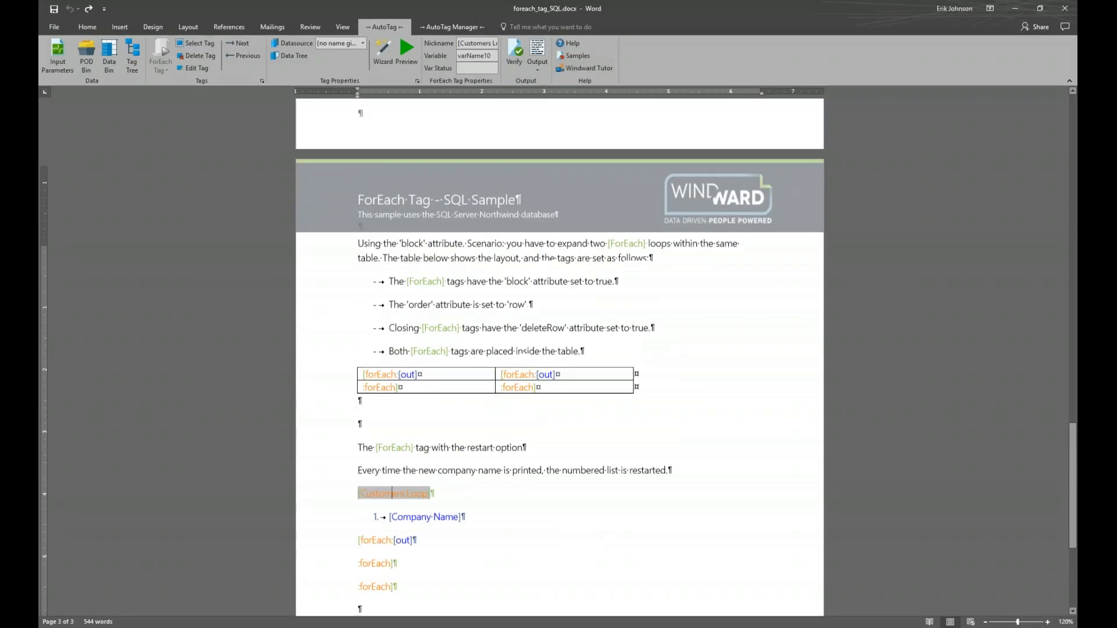
scroll(559, 355, up, 3)
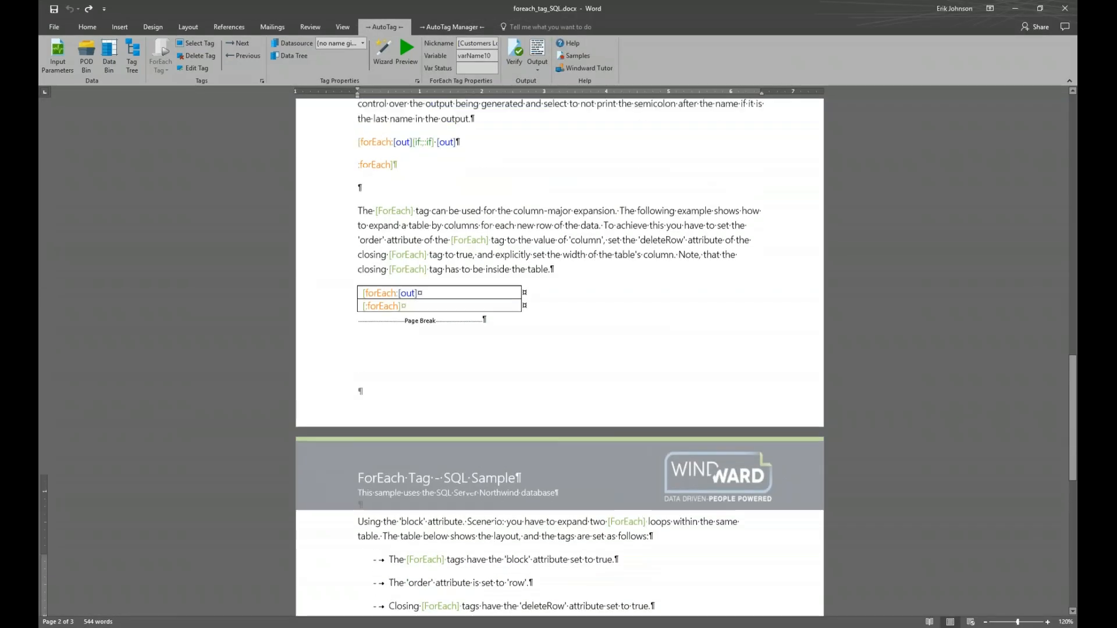
scroll(724, 266, up, 1)
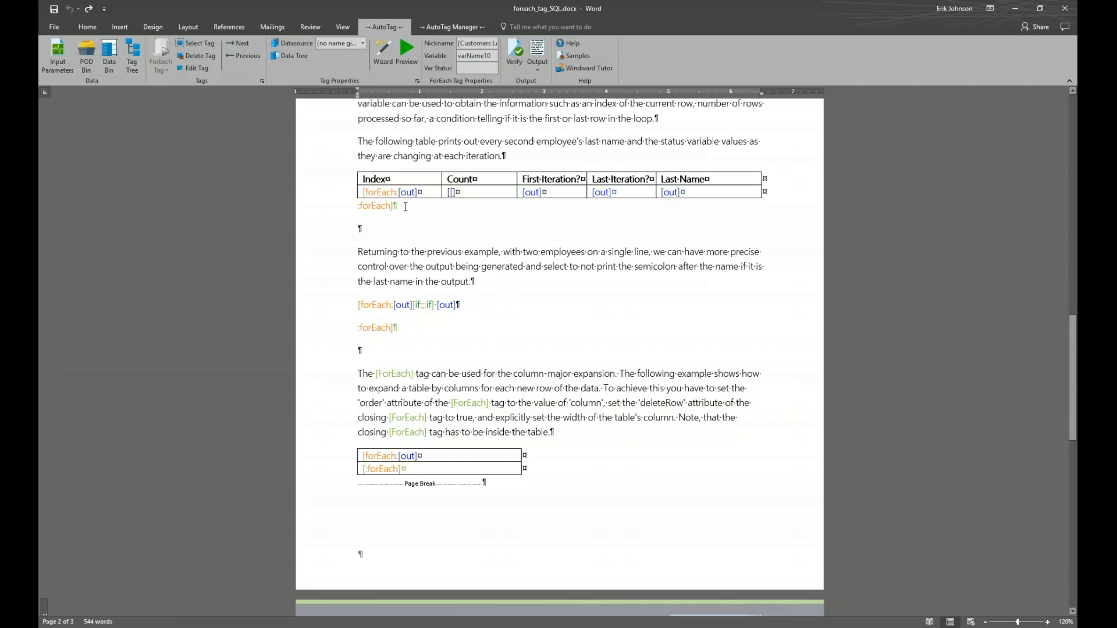
Compare the closing forEach tag below the status variable table with the one inside the column-major table
mouse_move(381, 192)
mouse_move(670, 192)
click(377, 206)
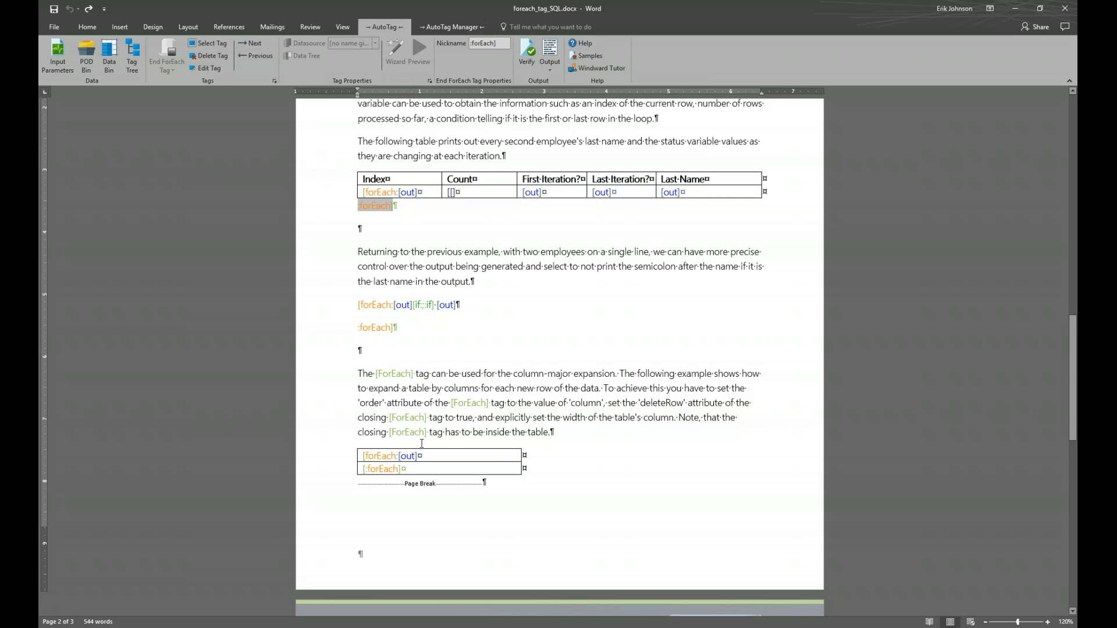
click(384, 469)
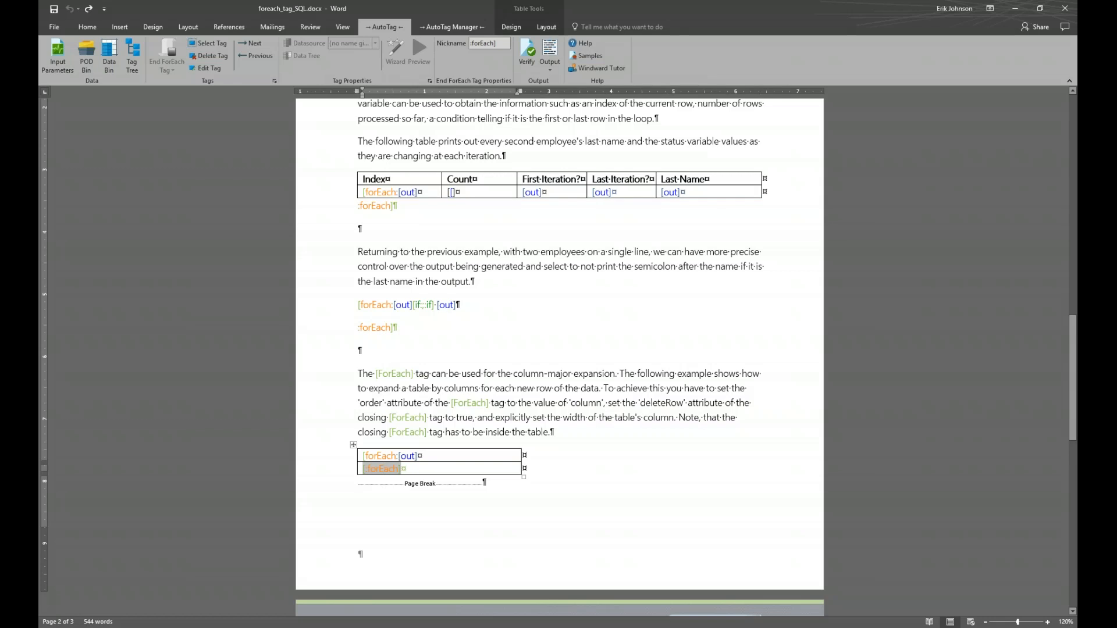
Preview the query results of the opening forEach tag in the column-major table, enlarging the results window to see all columns
click(382, 455)
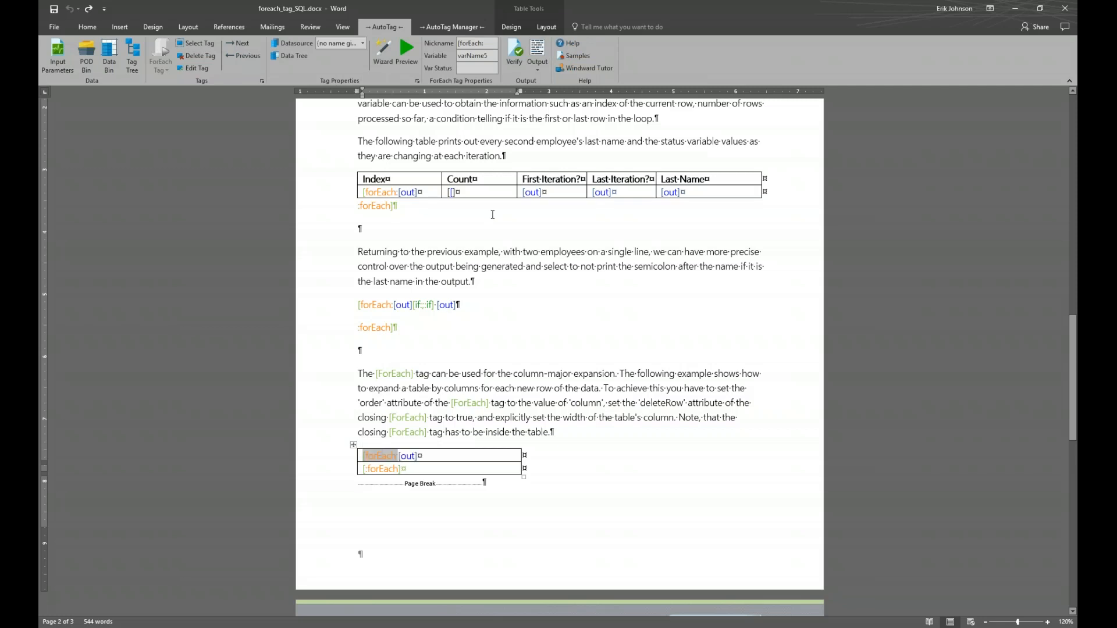
click(407, 48)
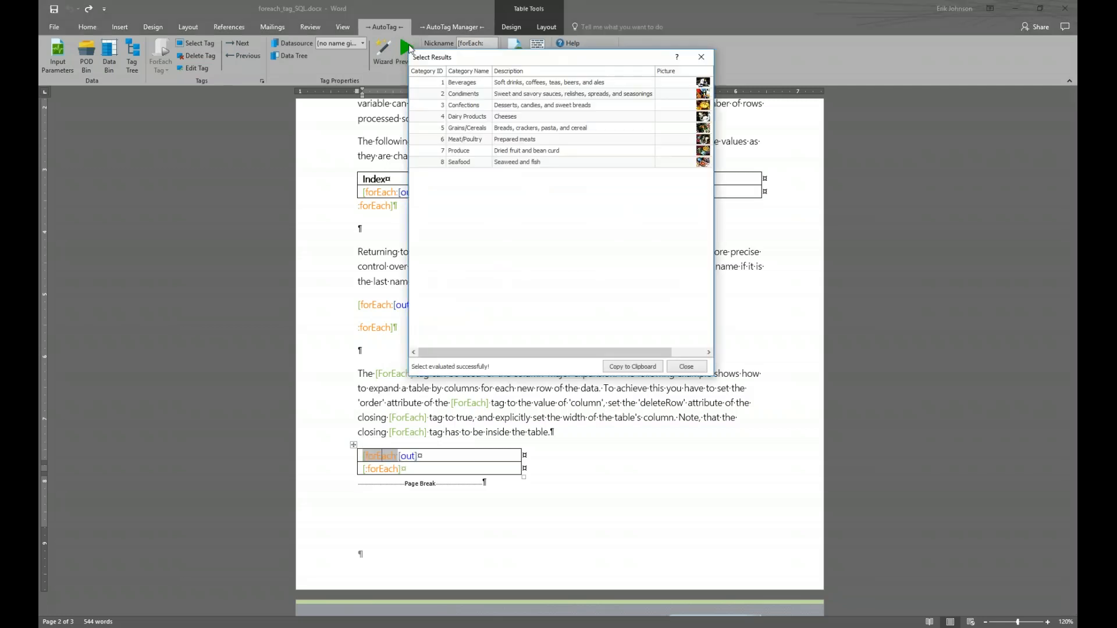
drag(525, 58, 603, 218)
drag(794, 405, 936, 404)
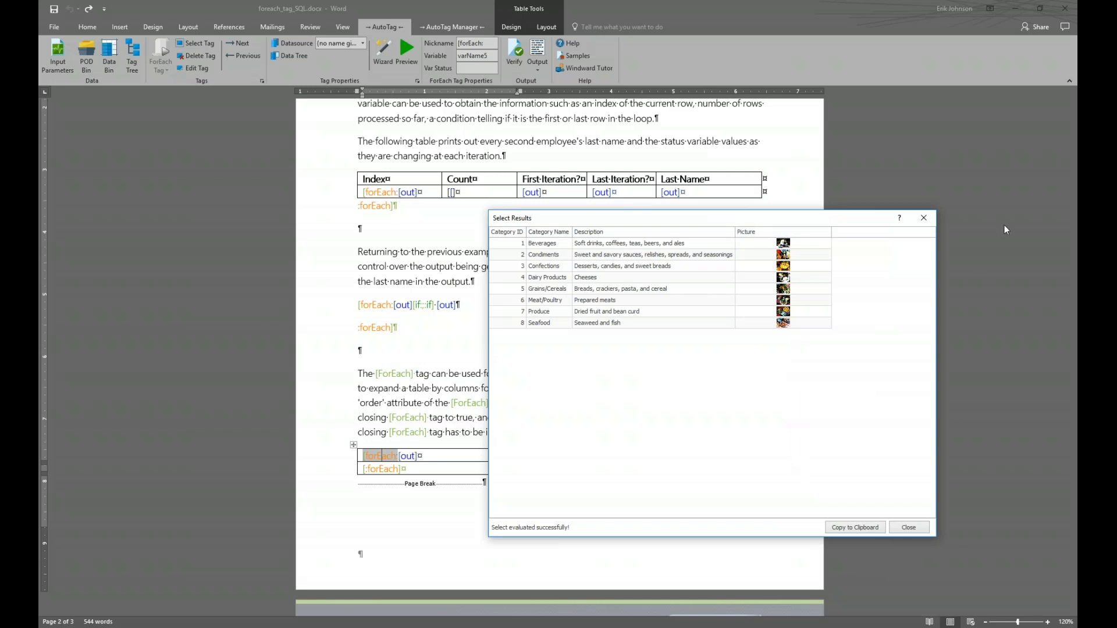
click(924, 218)
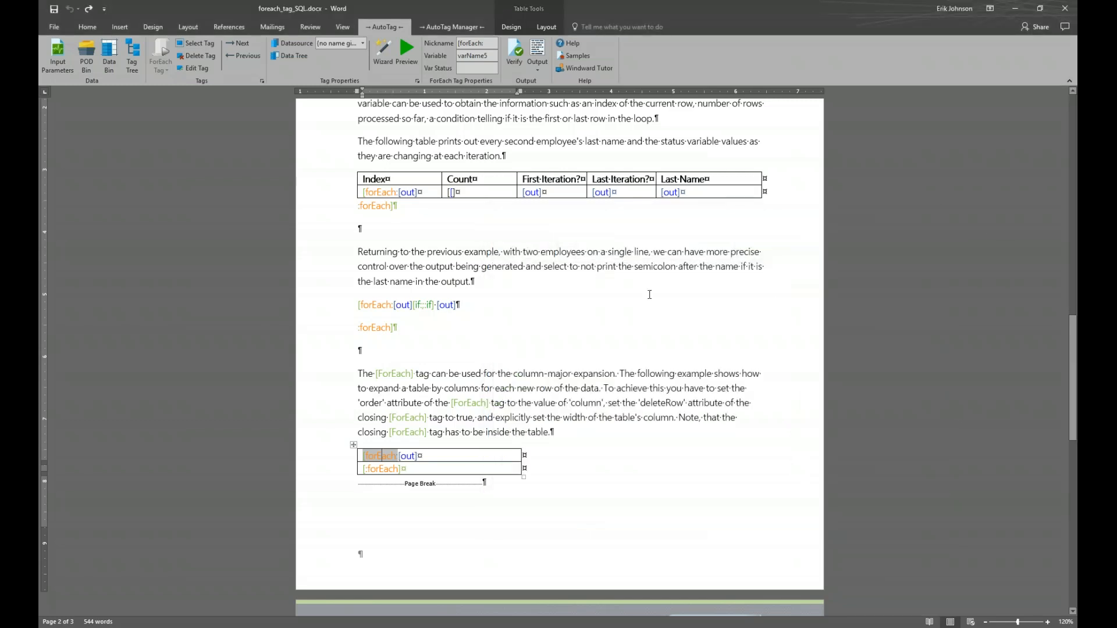
Preview the values returned by the out tag in the column-major table, and close the results
click(409, 456)
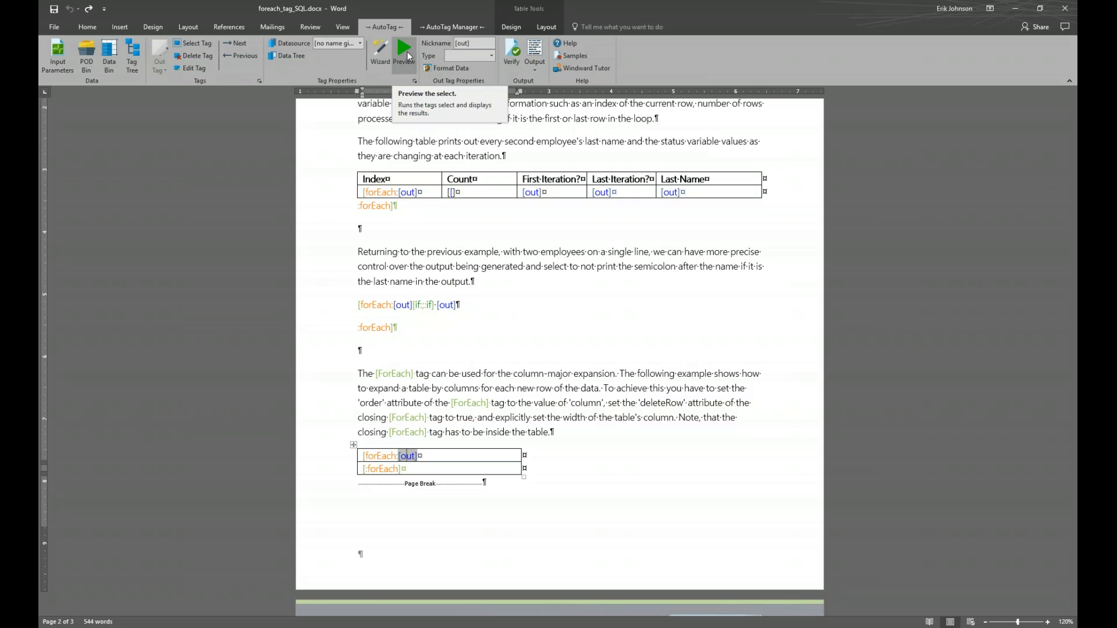
click(409, 56)
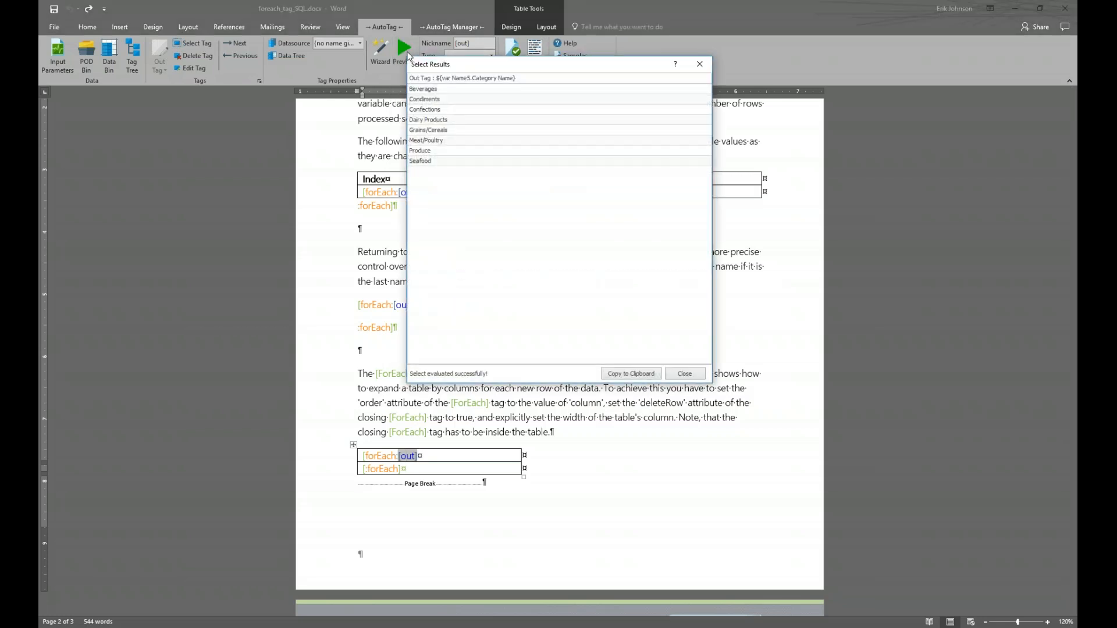
drag(542, 69, 626, 261)
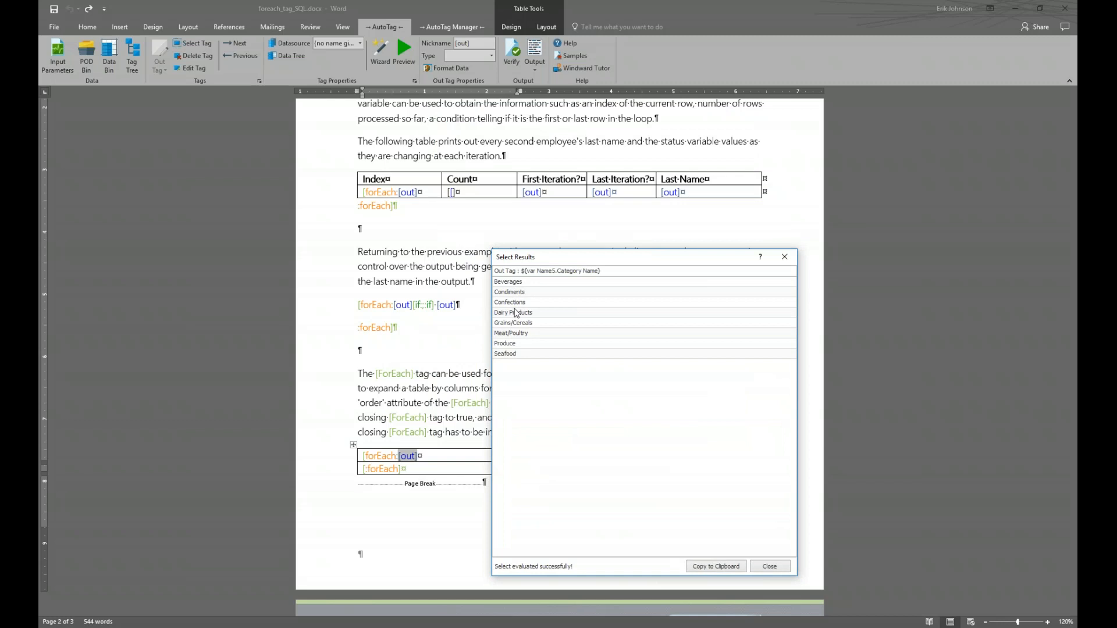
click(766, 568)
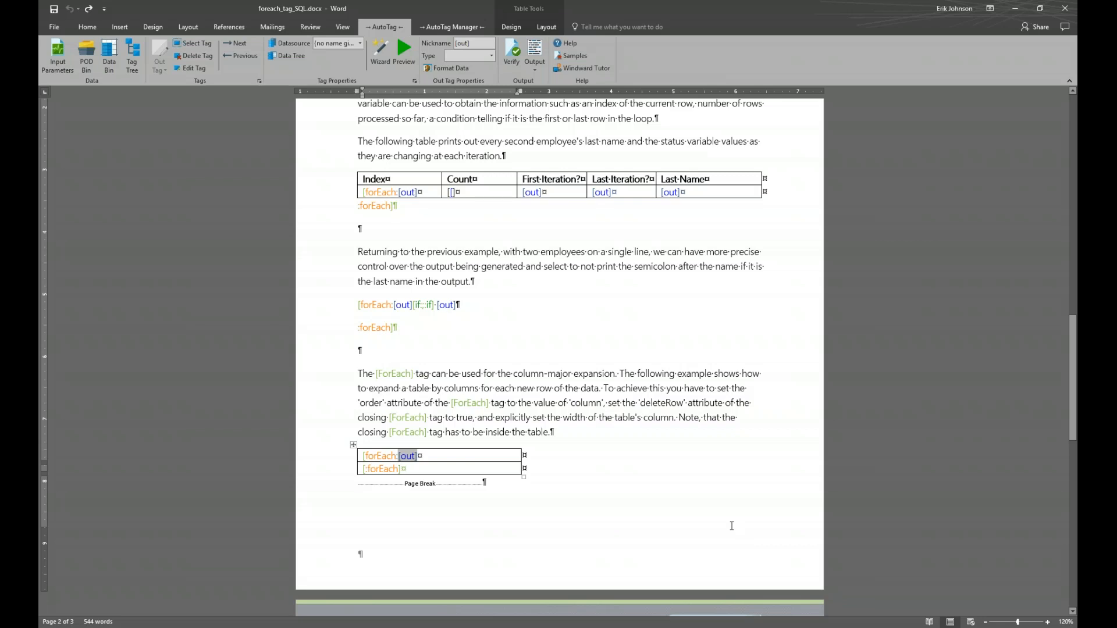
Generate the output report again, place it beside the template and locate its column-major category table
click(531, 51)
key(super+Right)
key(Return)
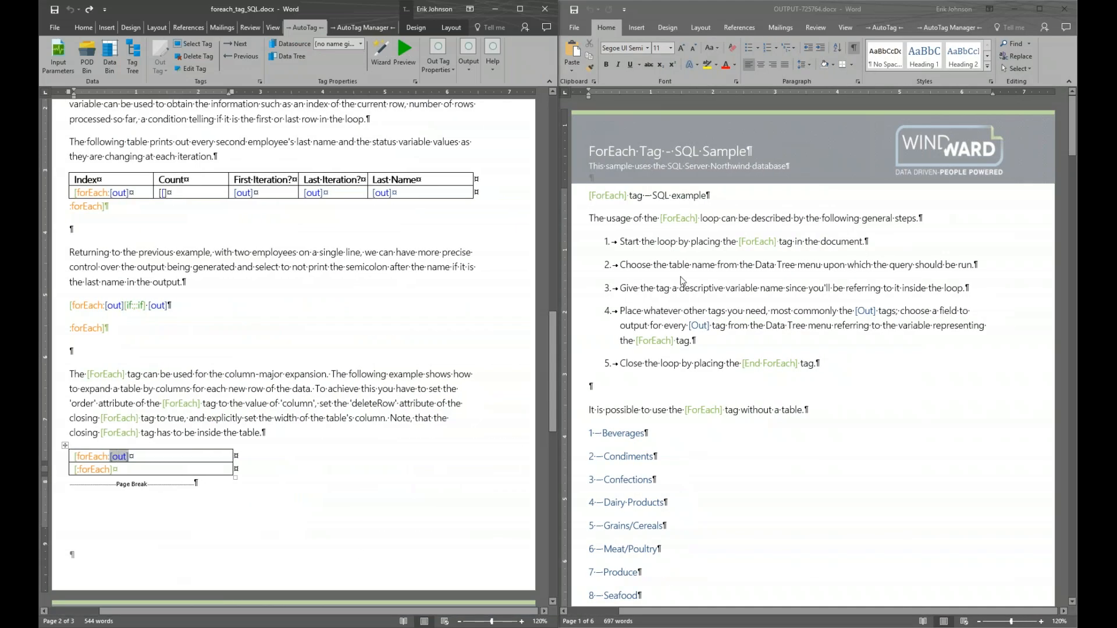
scroll(765, 273, down, 1)
scroll(768, 276, down, 5)
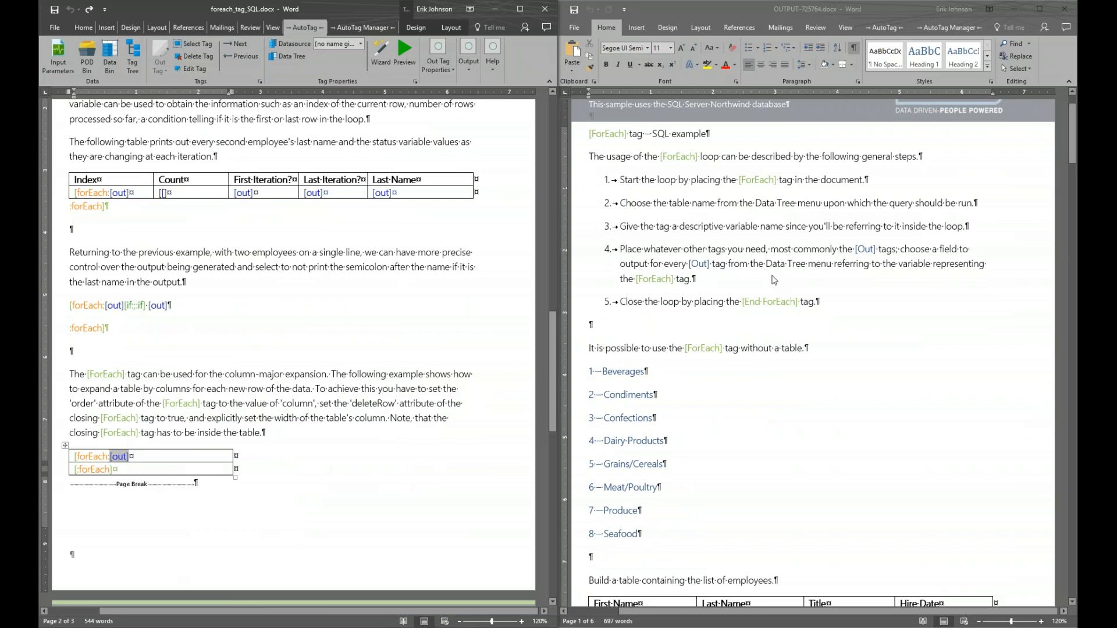
scroll(778, 283, down, 20)
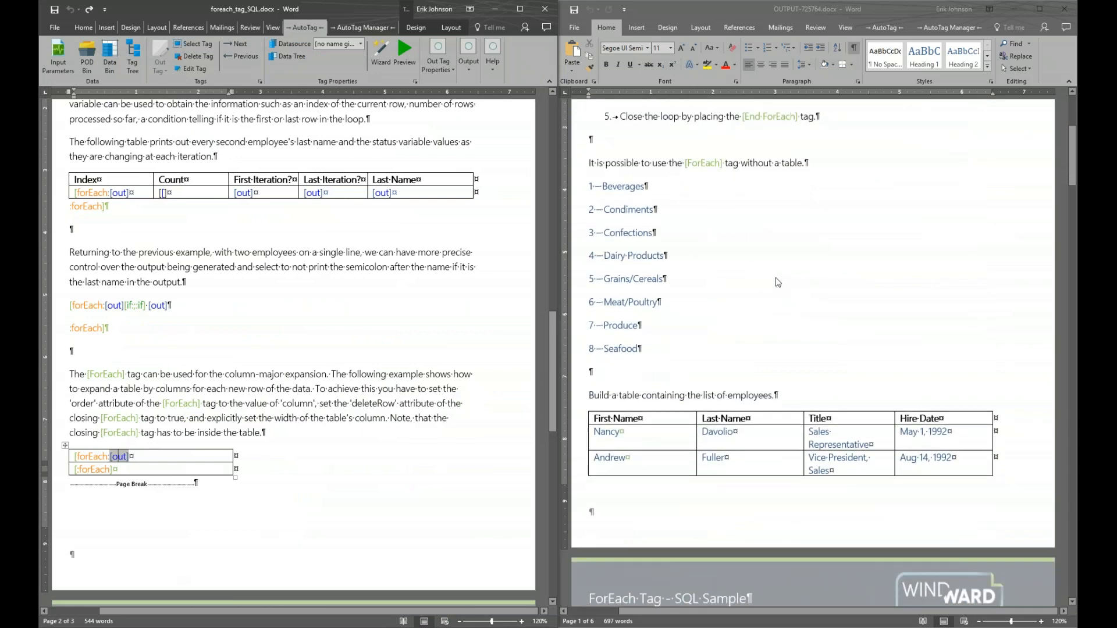
scroll(778, 283, down, 15)
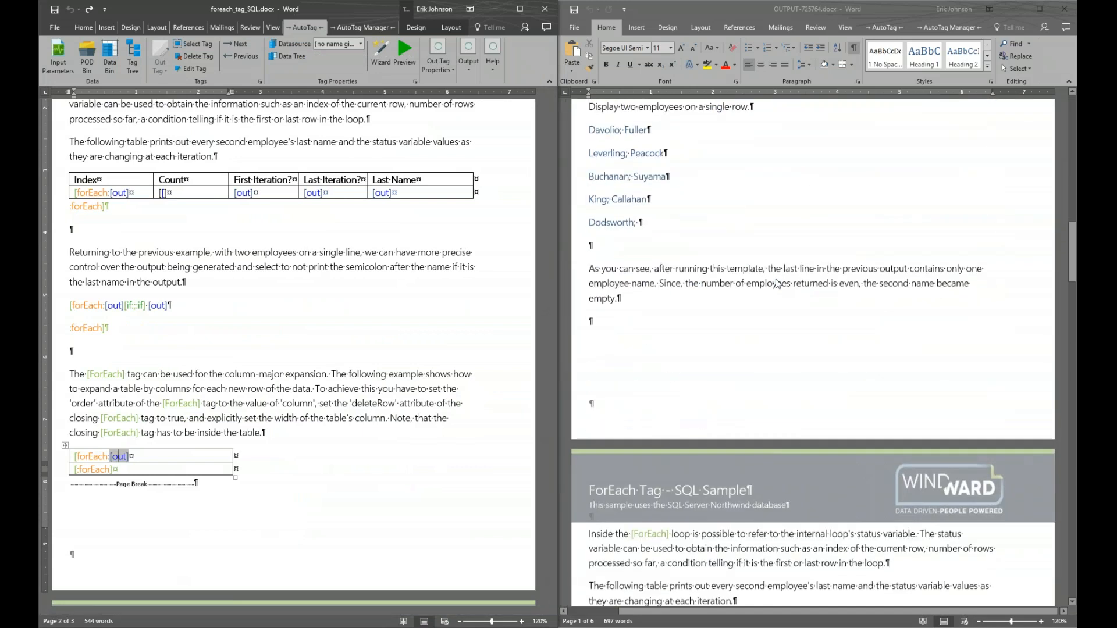
scroll(778, 283, down, 3)
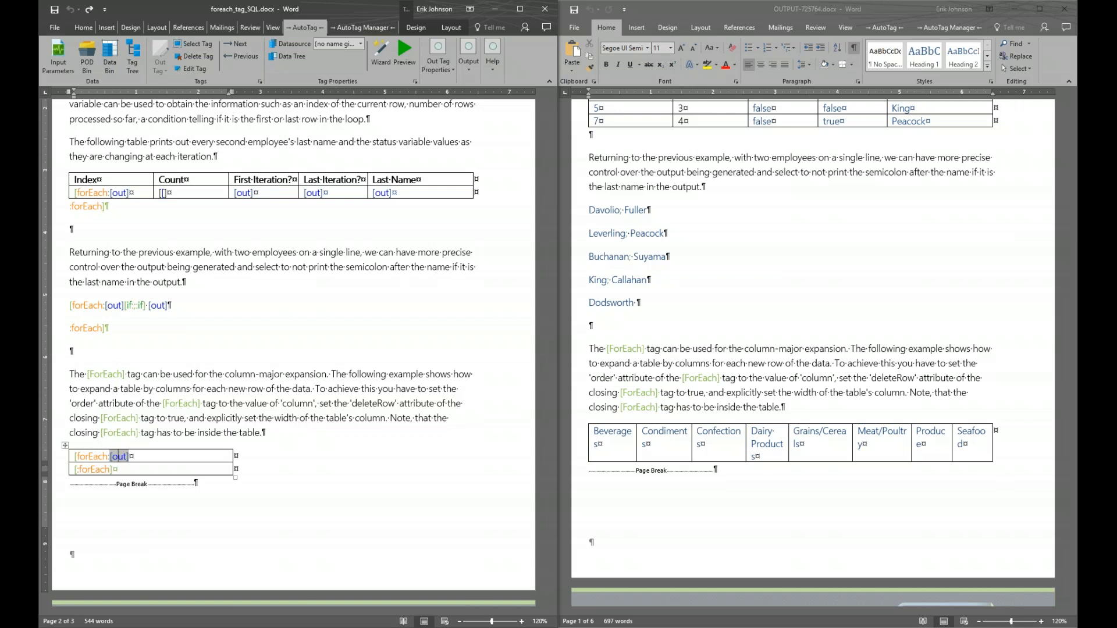
Close the generated report, maximize the template and open the column-major table's closing forEach tag in the Tag Editor
click(1064, 9)
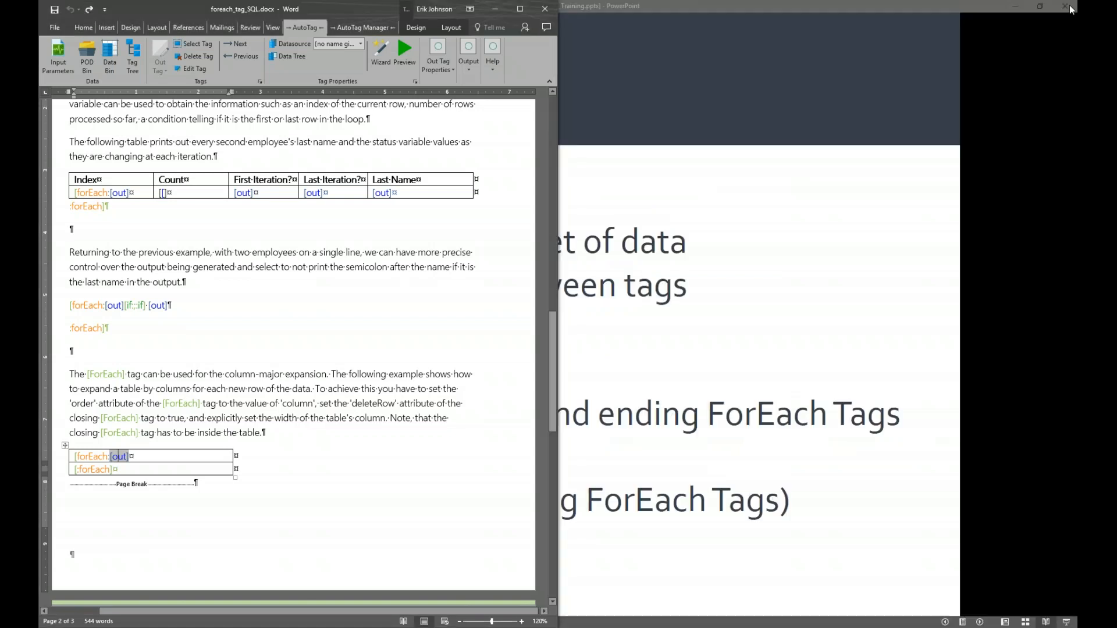
click(521, 11)
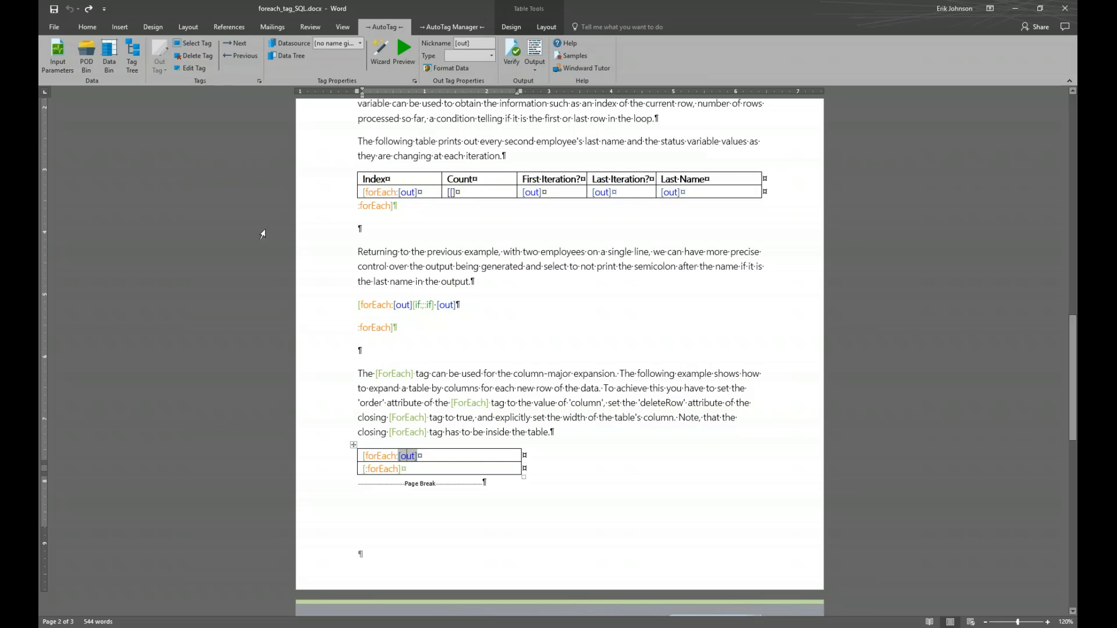
click(382, 468)
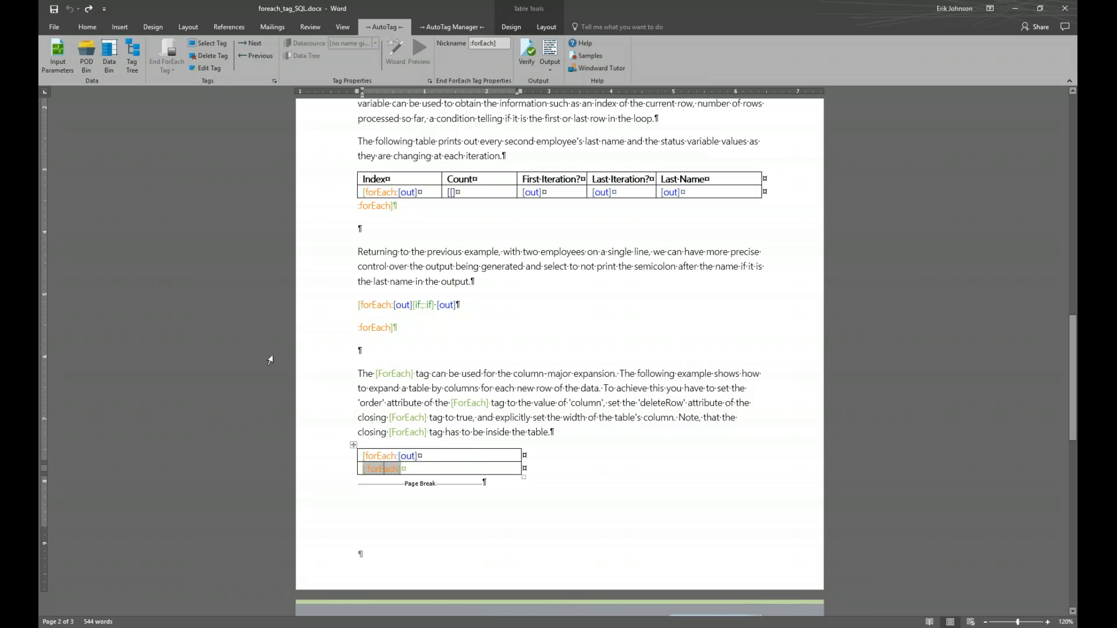
click(204, 68)
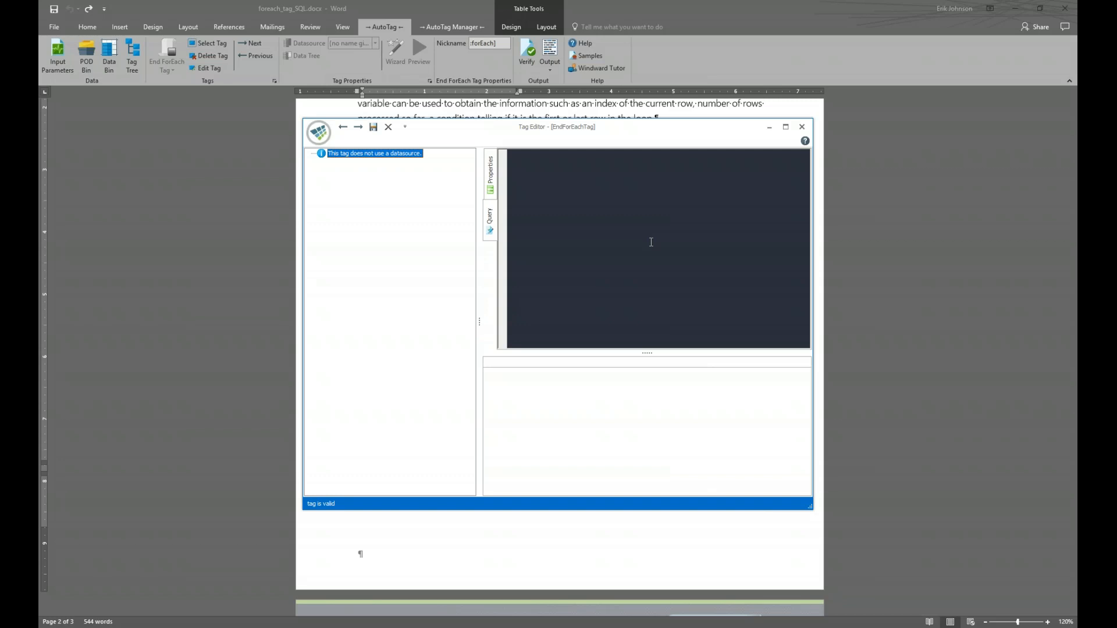
Set the deleteRow property of the column-major table's closing forEach tag to false and save the tag
click(490, 170)
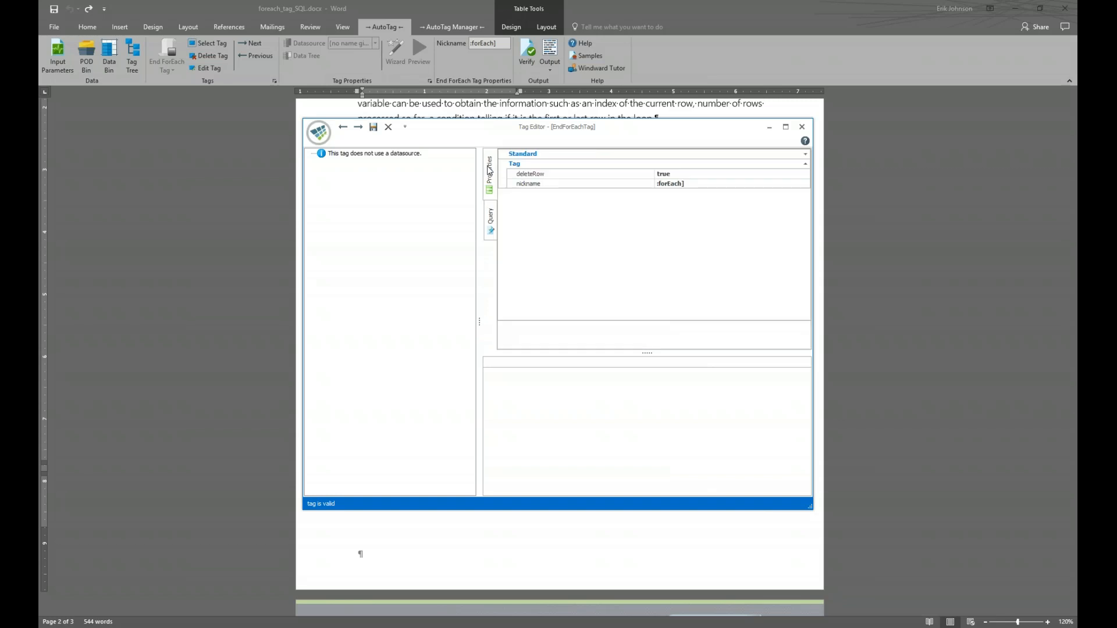
click(576, 177)
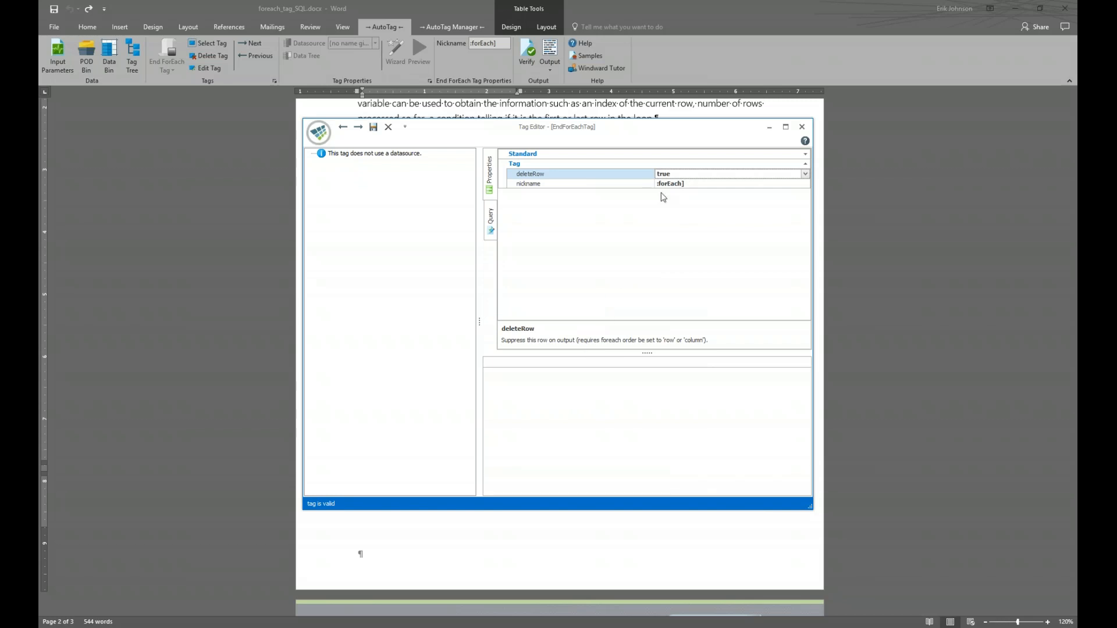
double_click(692, 175)
click(373, 128)
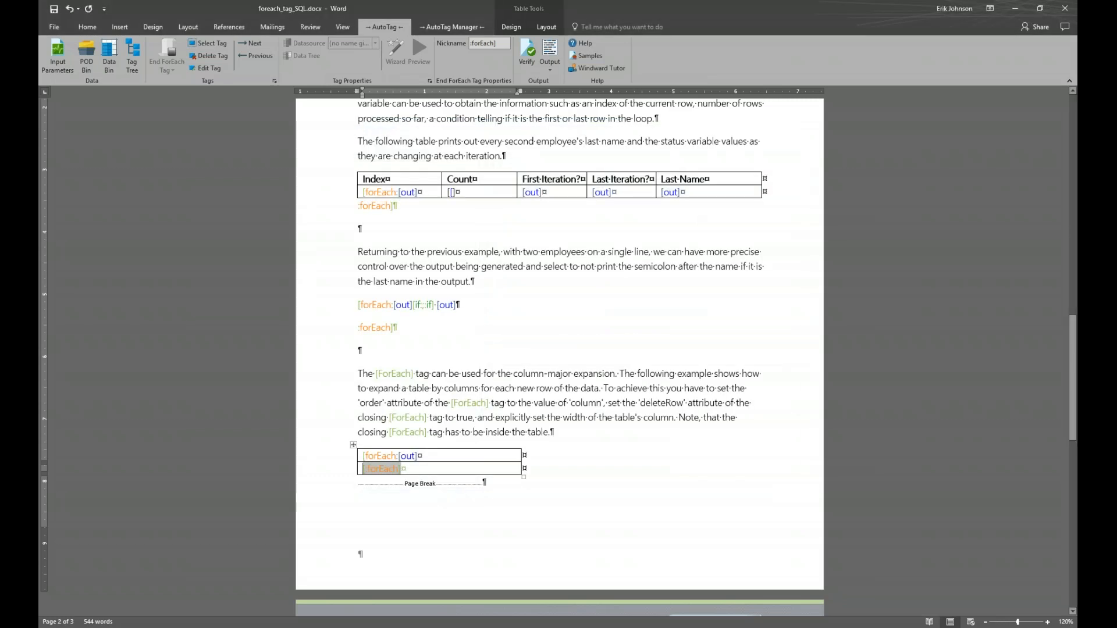
Generate the output report, place it beside the template and examine its column-major category table
click(553, 63)
click(595, 360)
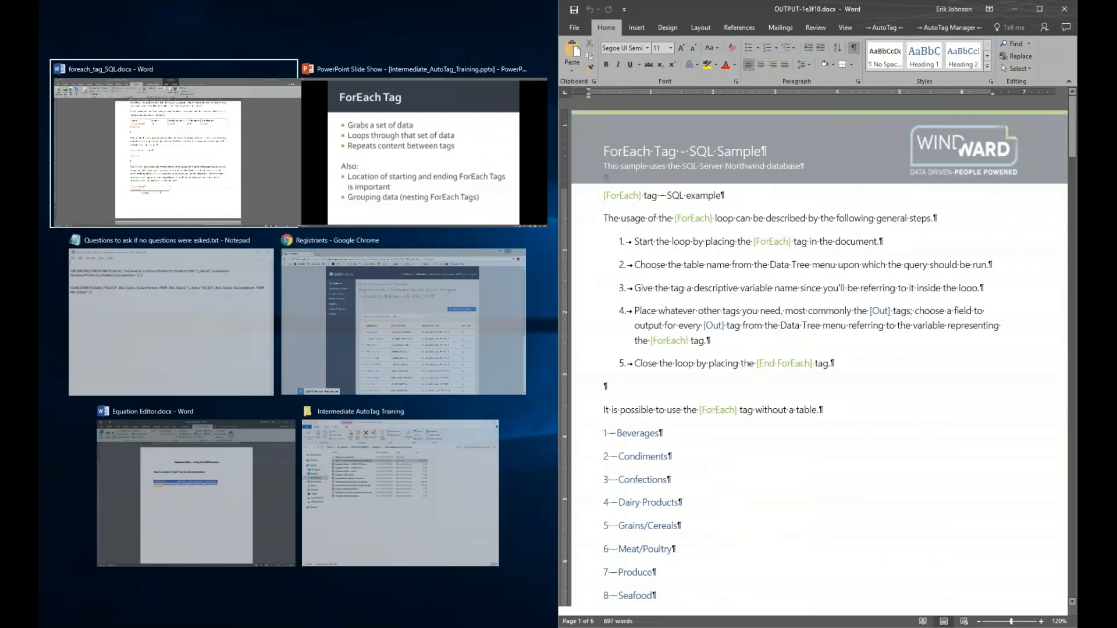
key(Return)
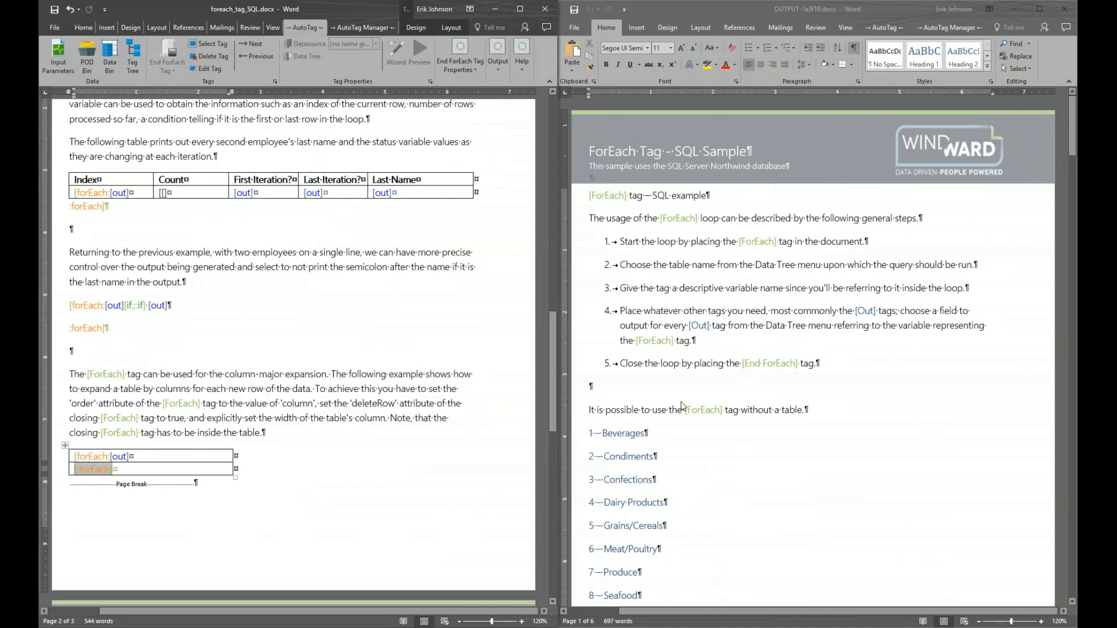
scroll(684, 407, down, 5)
scroll(683, 407, down, 3)
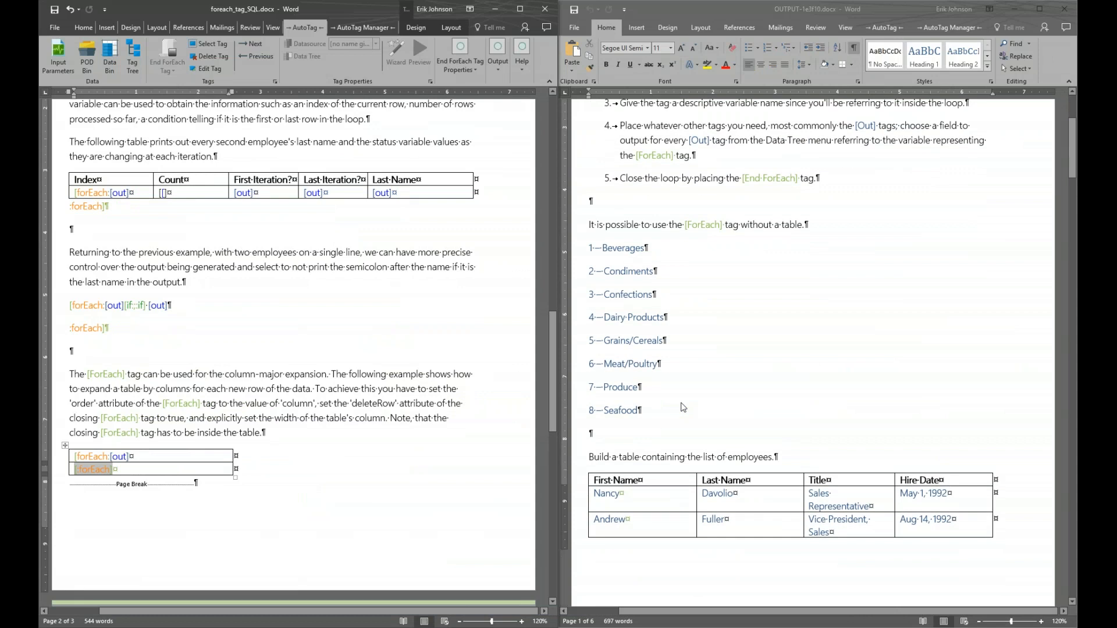
scroll(684, 407, down, 20)
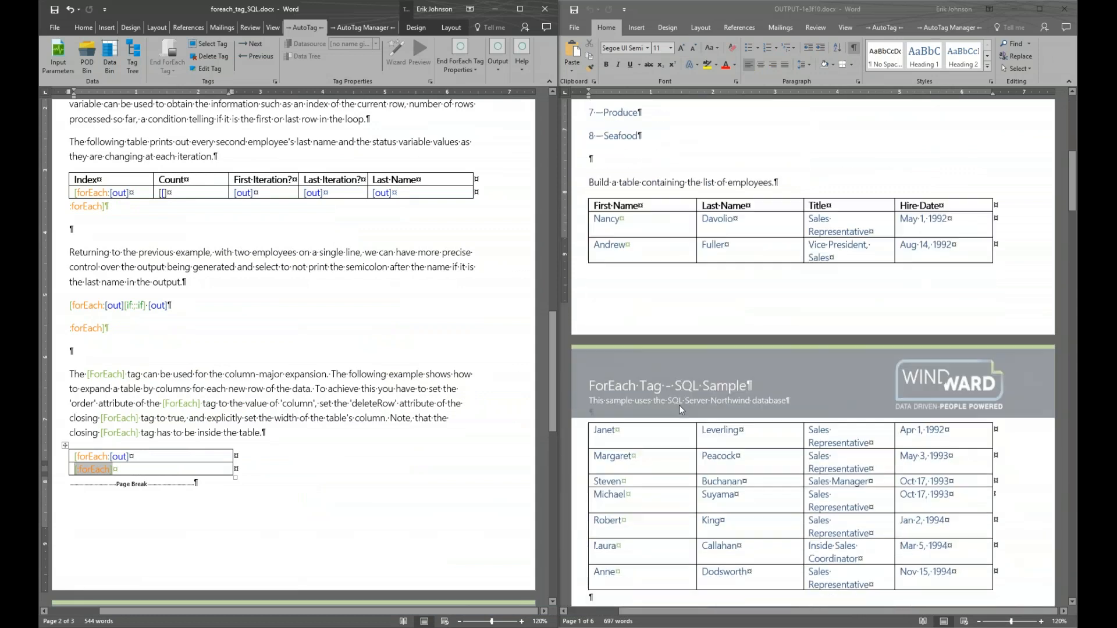
scroll(682, 410, down, 10)
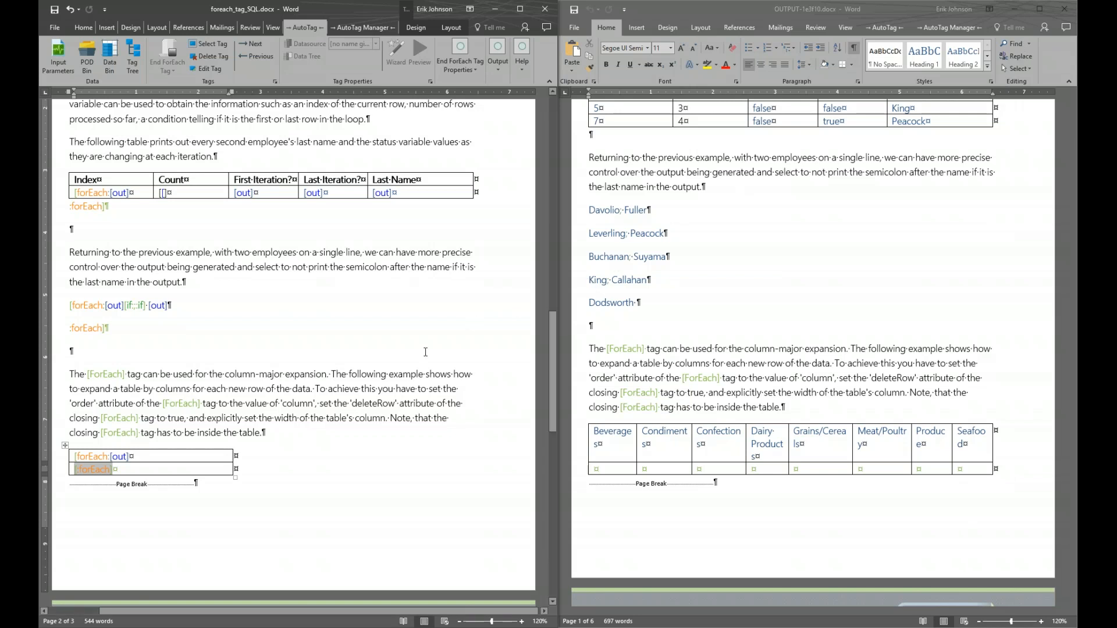
Close the generated report, maximize the template and open the column-major table's opening forEach tag in the Tag Editor
click(1065, 9)
click(521, 9)
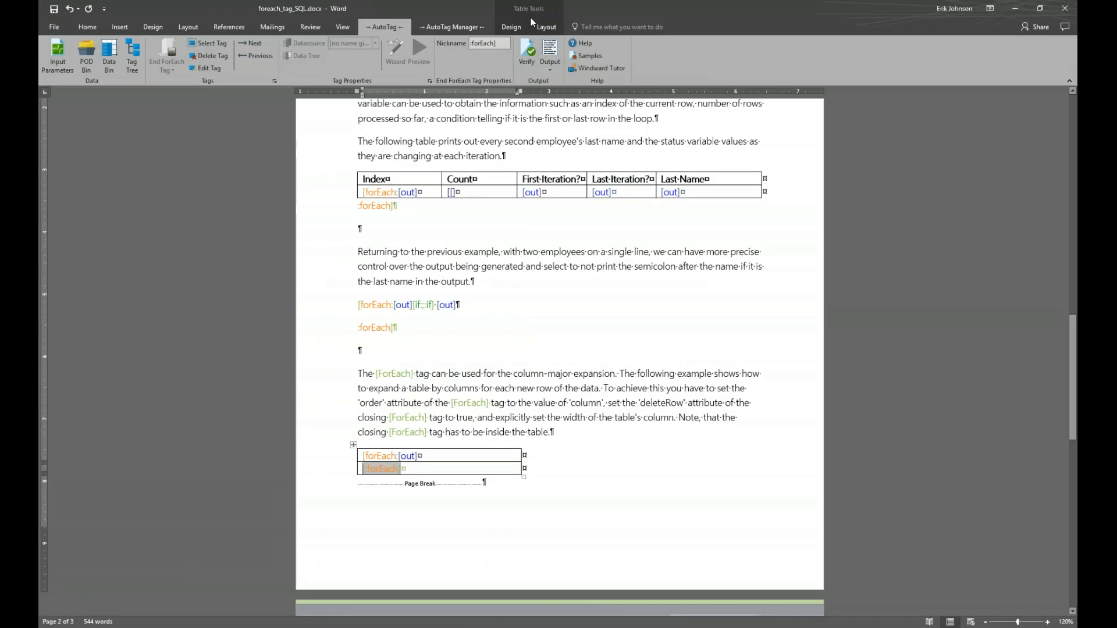
click(385, 455)
double_click(385, 456)
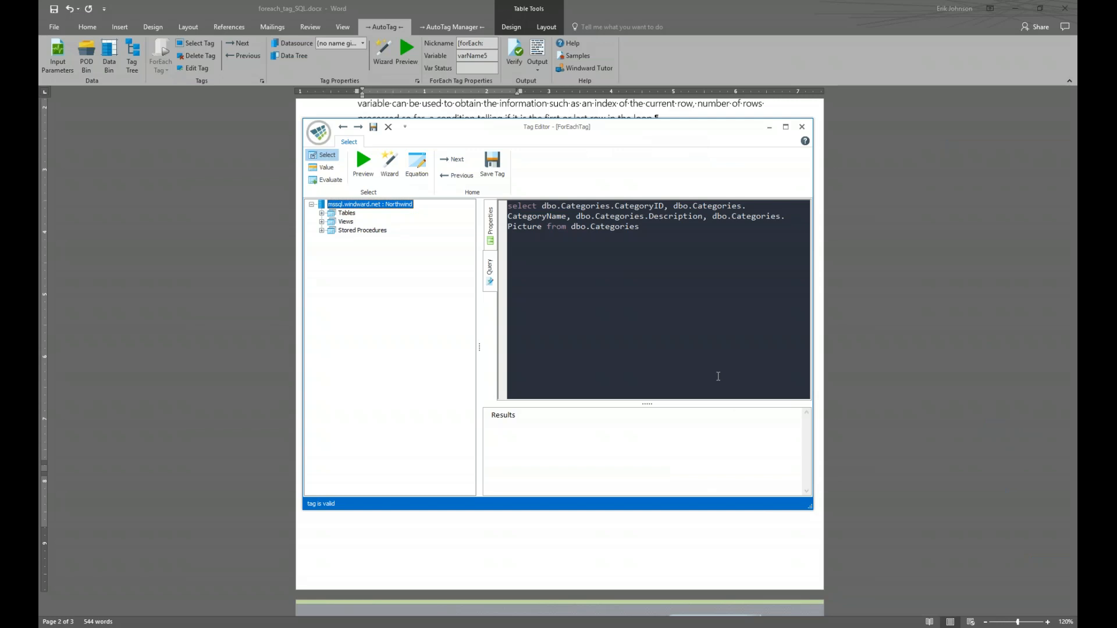
Preview the Categories query in the Tag Editor, enlarging the results area to examine all rows and columns
click(362, 162)
drag(649, 405, 648, 312)
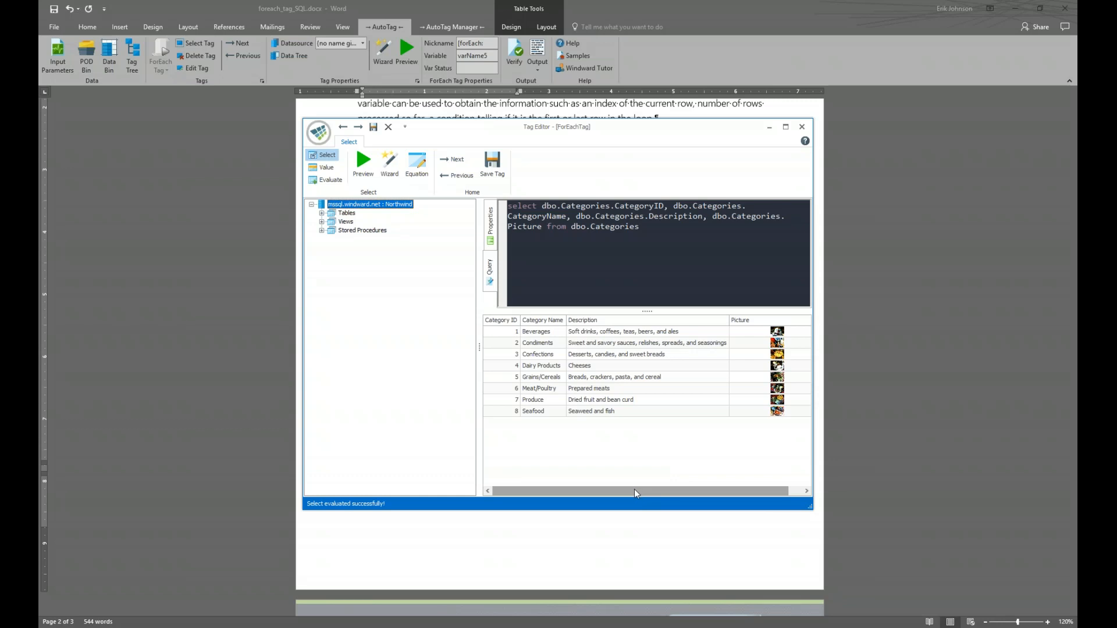
drag(634, 491, 686, 491)
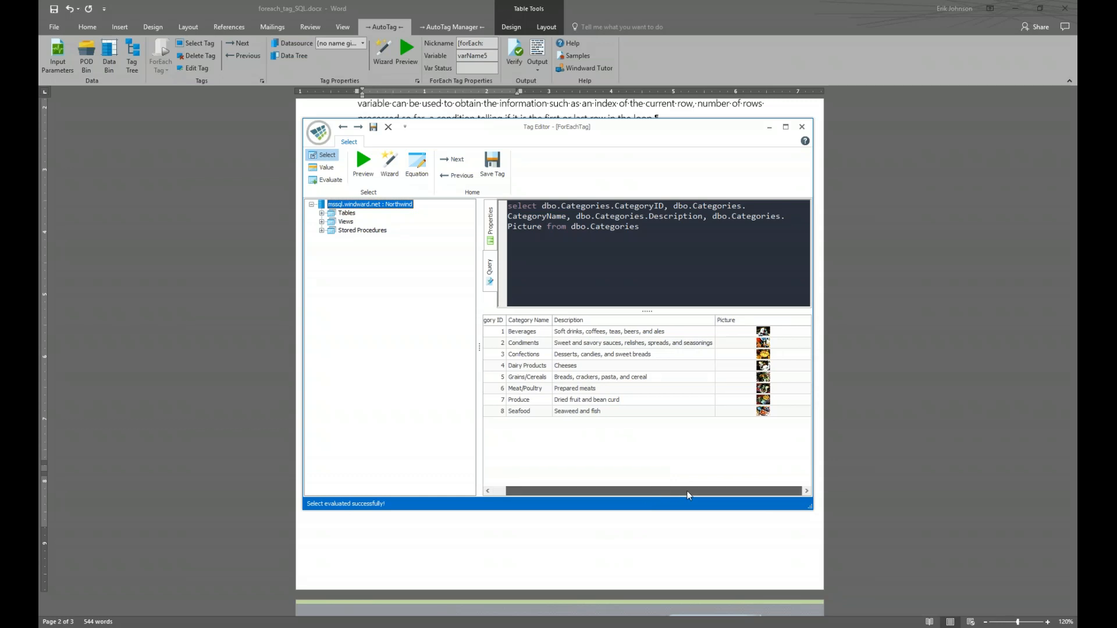
drag(686, 491, 614, 490)
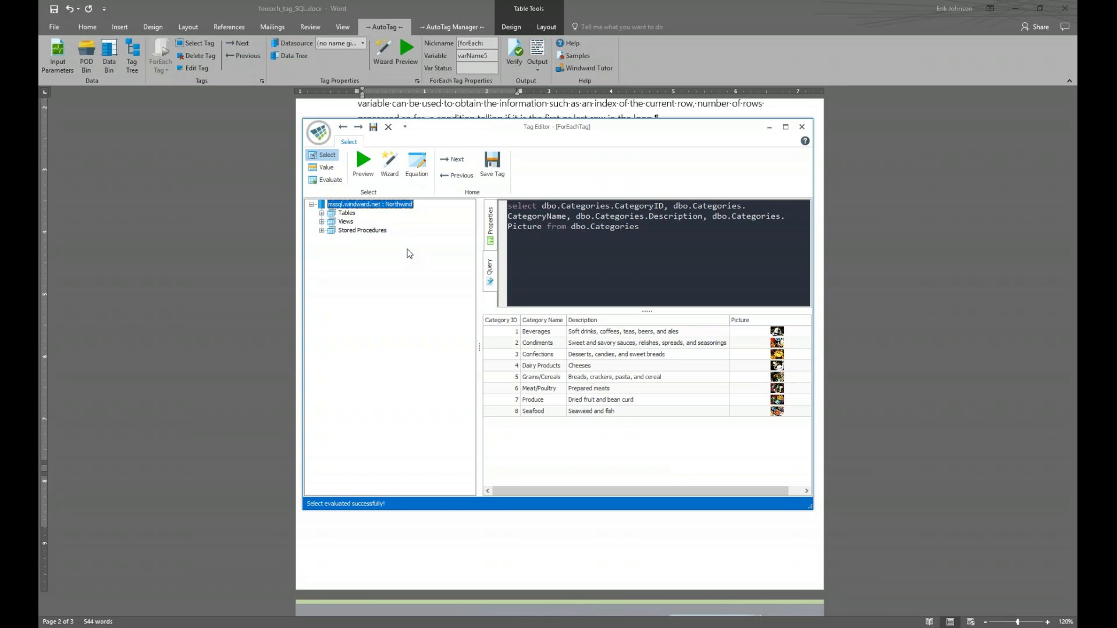
Look through the Tables, Views and Stored Procedures of the Northwind data source, and reduce the height of the results area
click(321, 213)
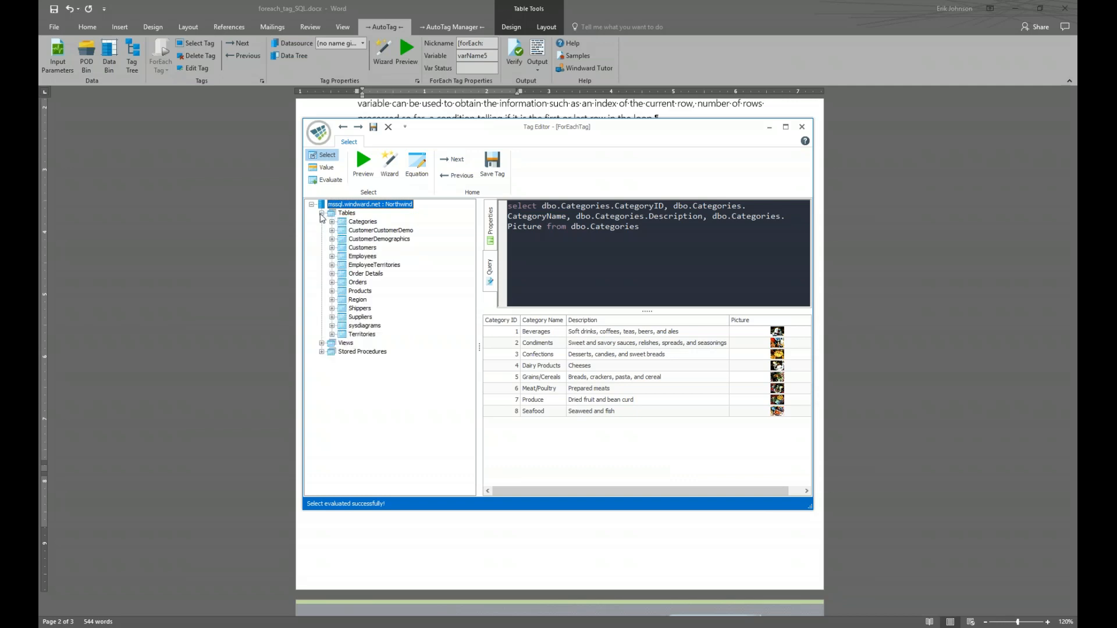
click(321, 213)
click(321, 222)
click(321, 222)
click(321, 231)
click(321, 230)
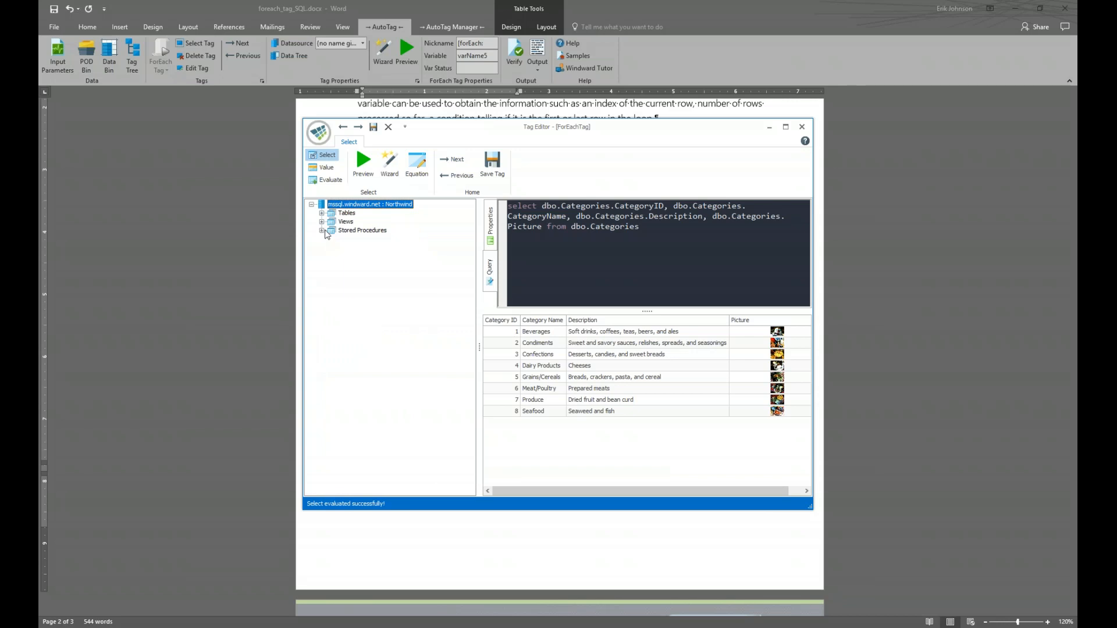
drag(647, 310, 647, 357)
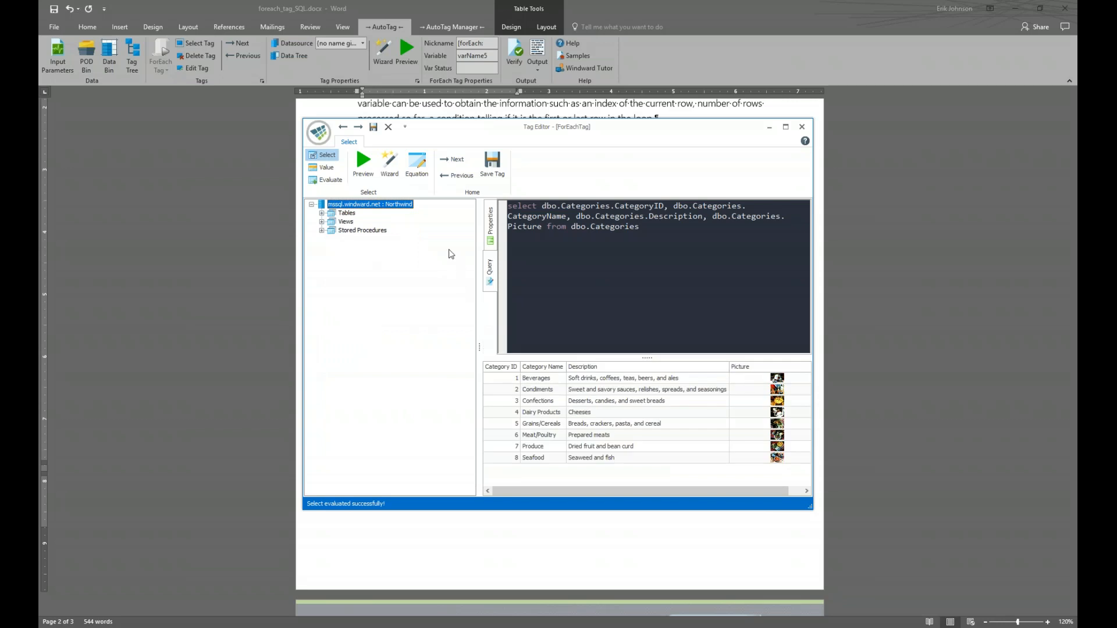
Review the color scheme options available for the tag's query text
click(490, 270)
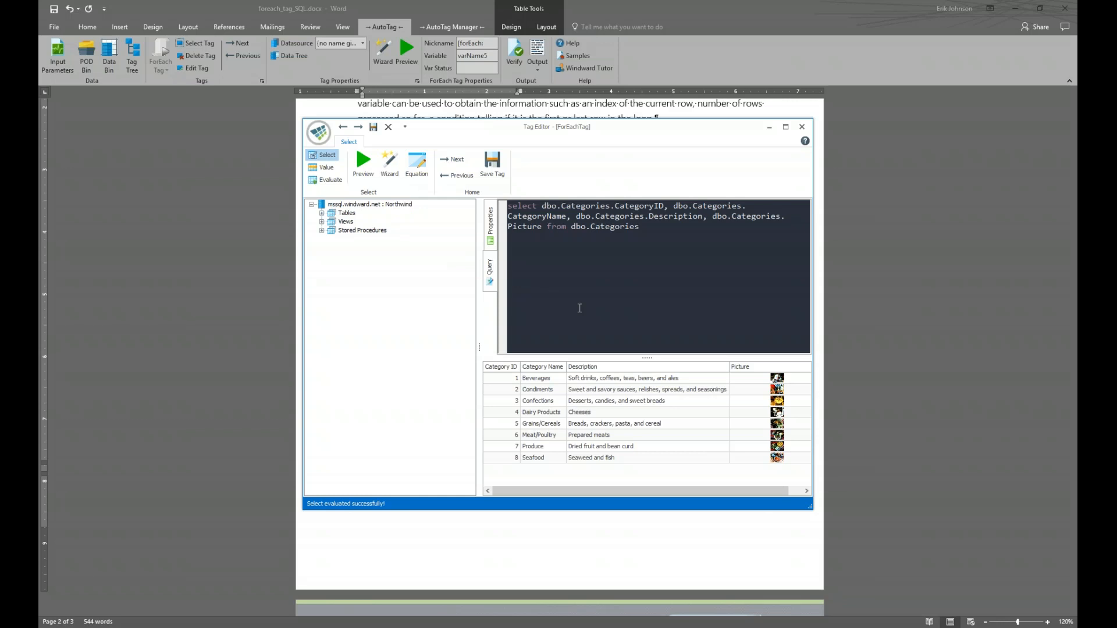
right_click(653, 292)
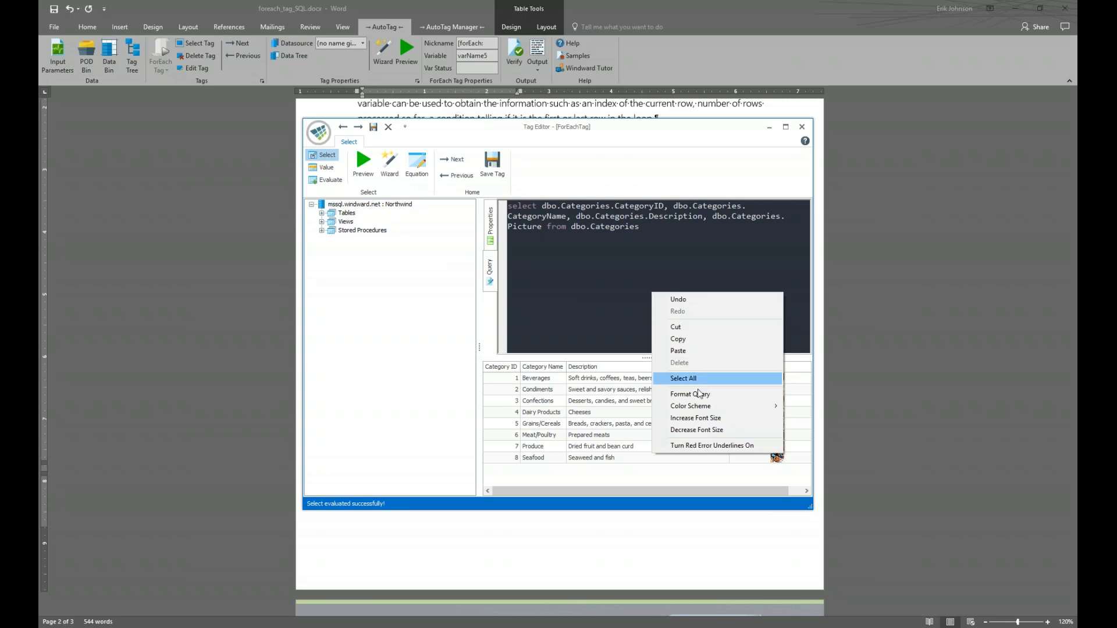
mouse_move(711, 411)
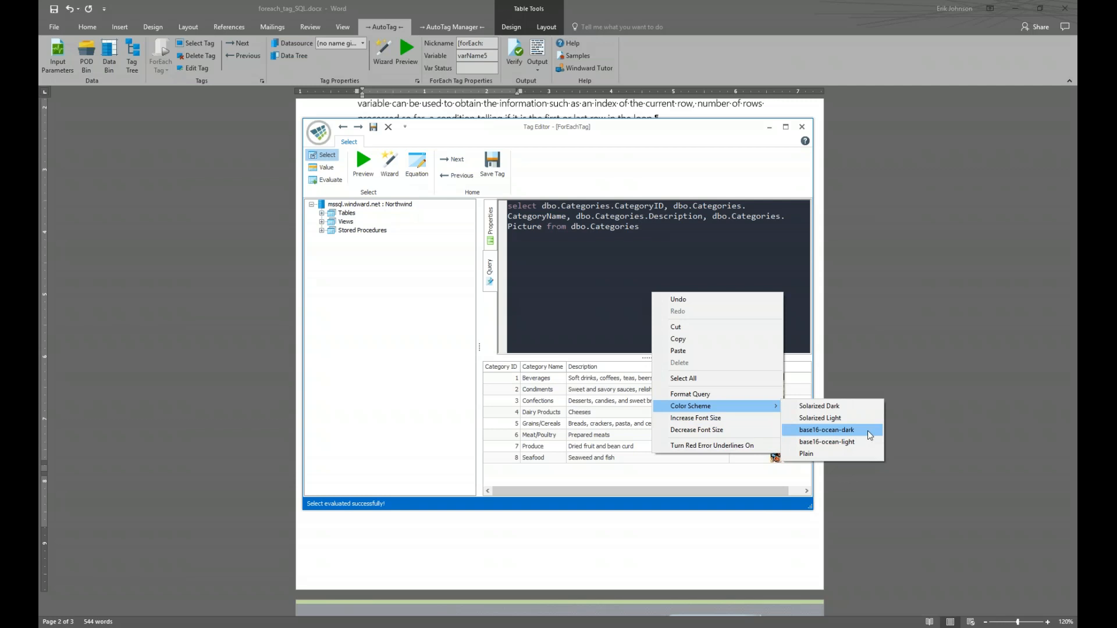
click(850, 455)
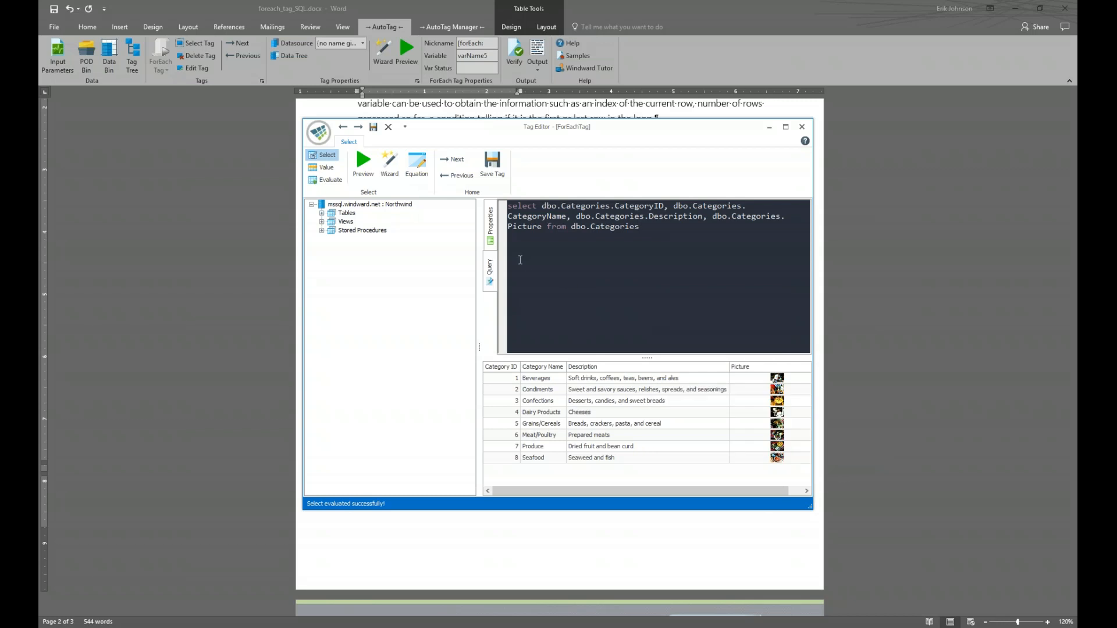
Examine the Advanced and Standard property groups of the opening forEach tag, and collapse them again
click(490, 227)
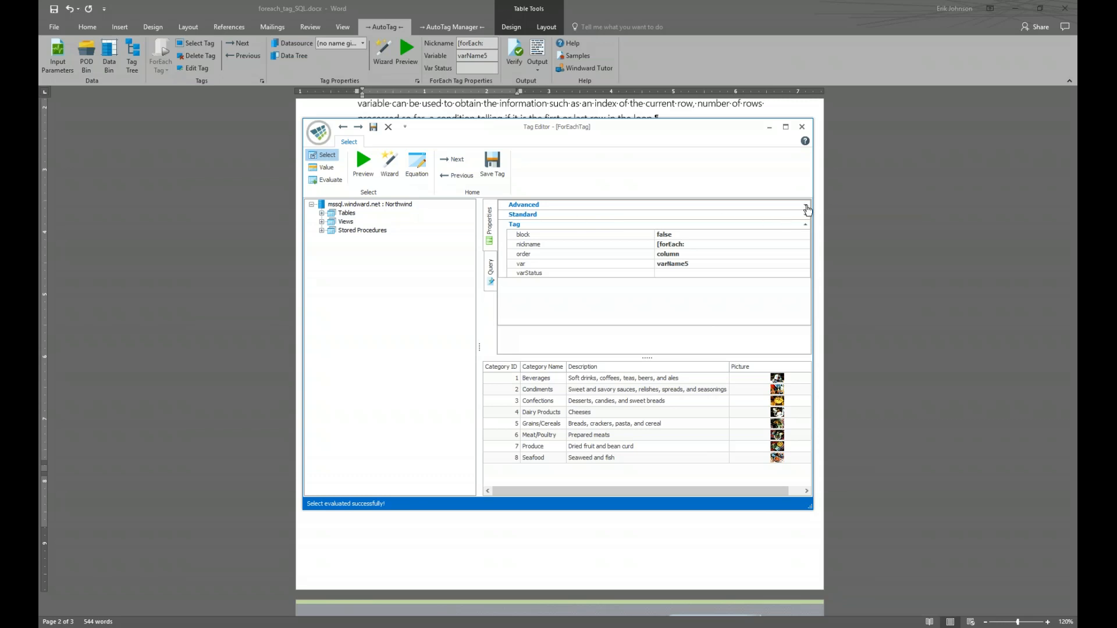
click(806, 207)
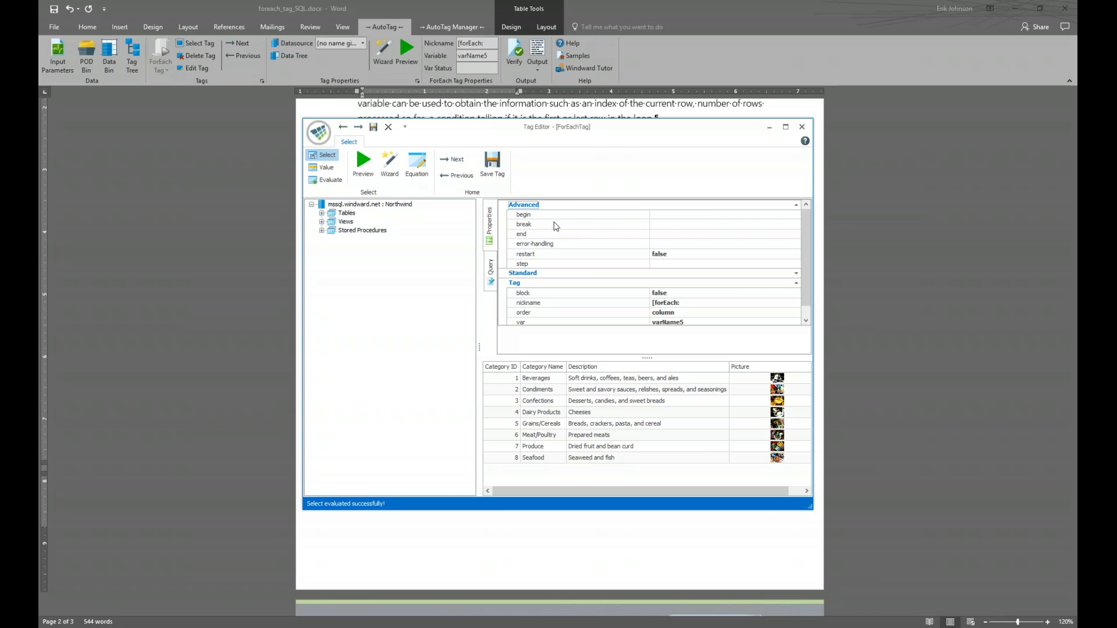
click(797, 209)
click(805, 215)
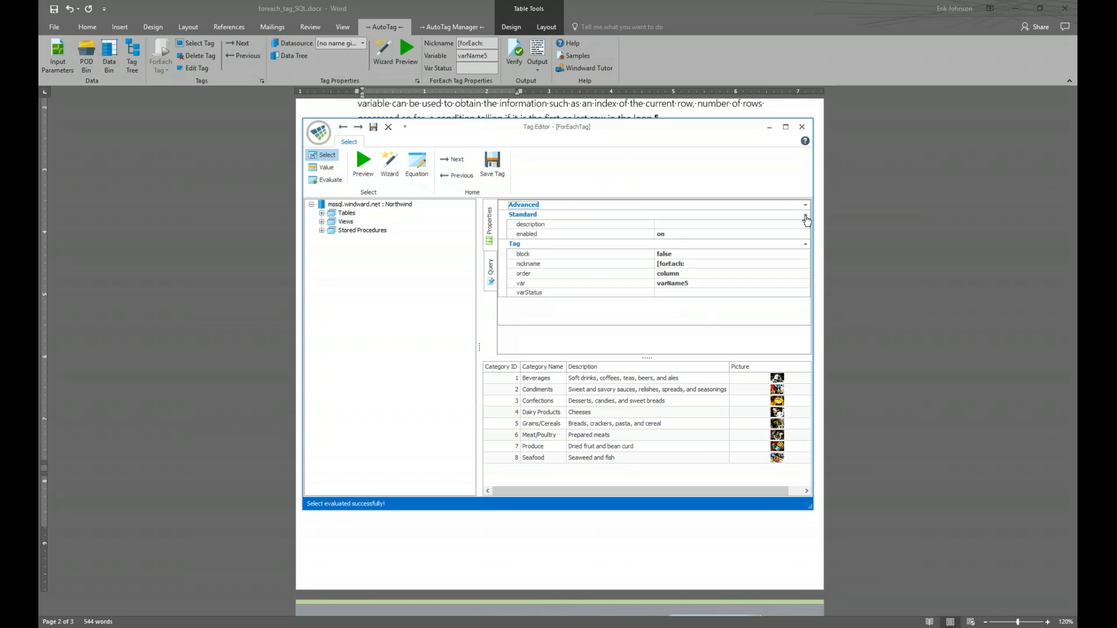
click(806, 217)
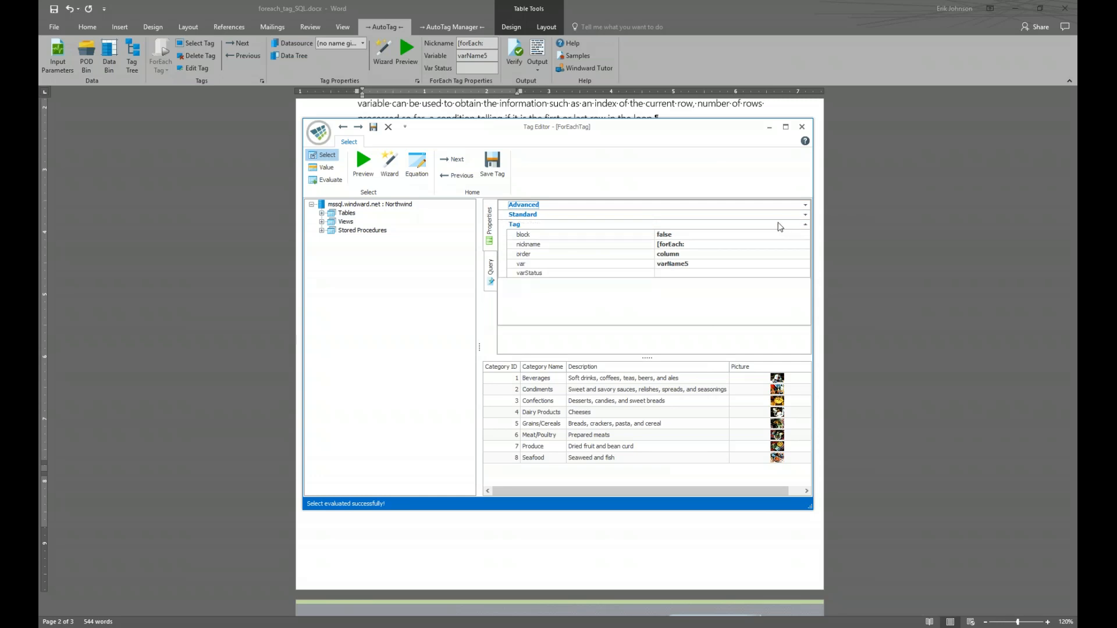
Choose column as the expansion order of the opening forEach tag and save the tag
click(555, 256)
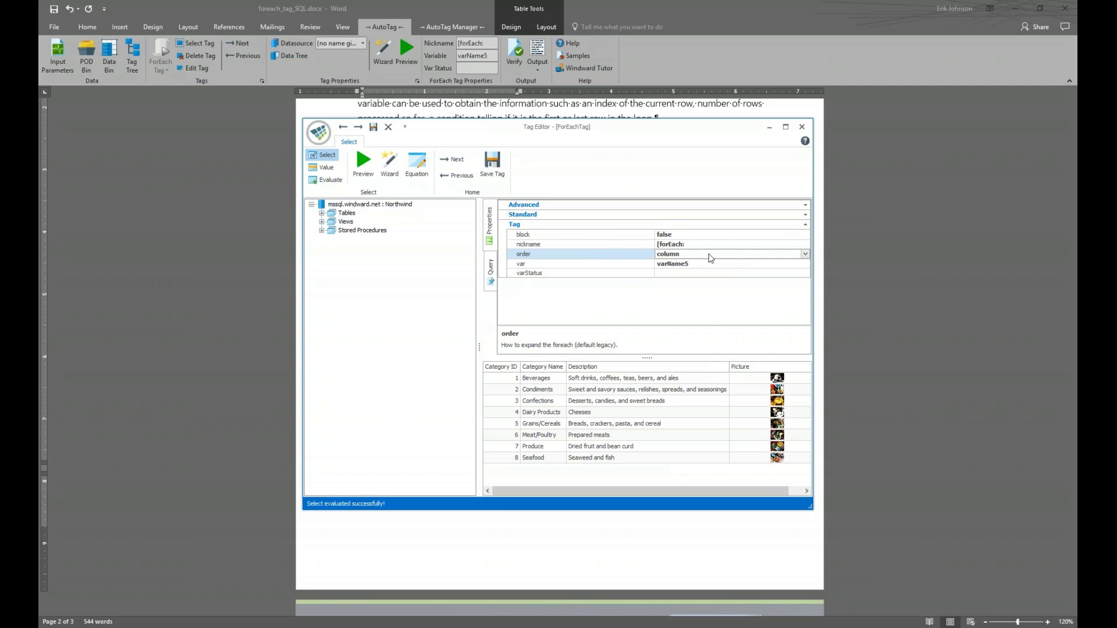
click(805, 255)
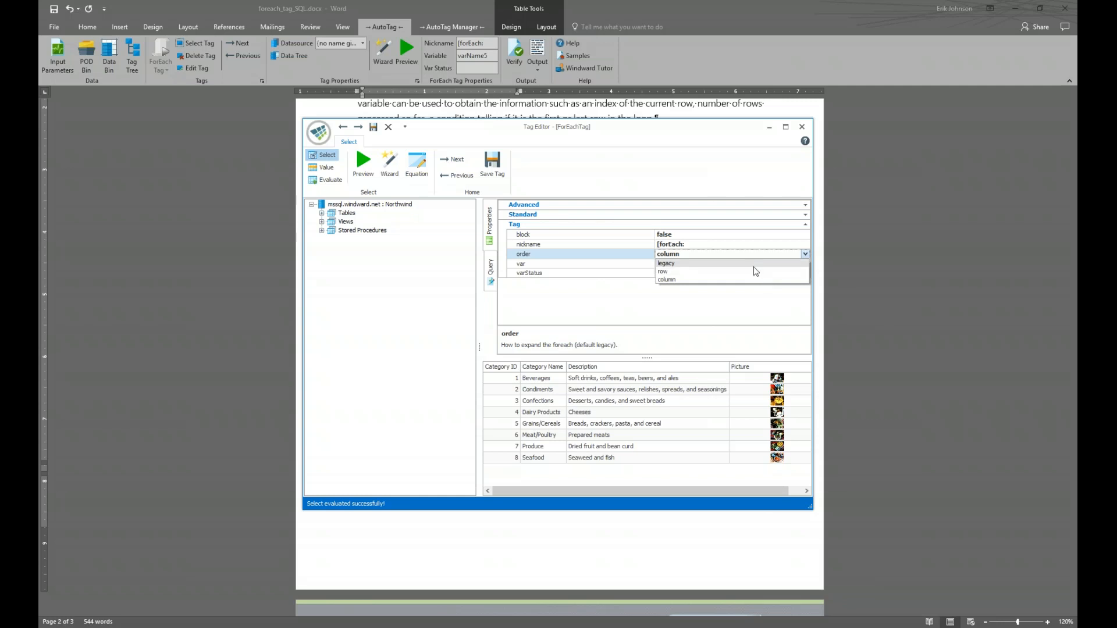
click(721, 282)
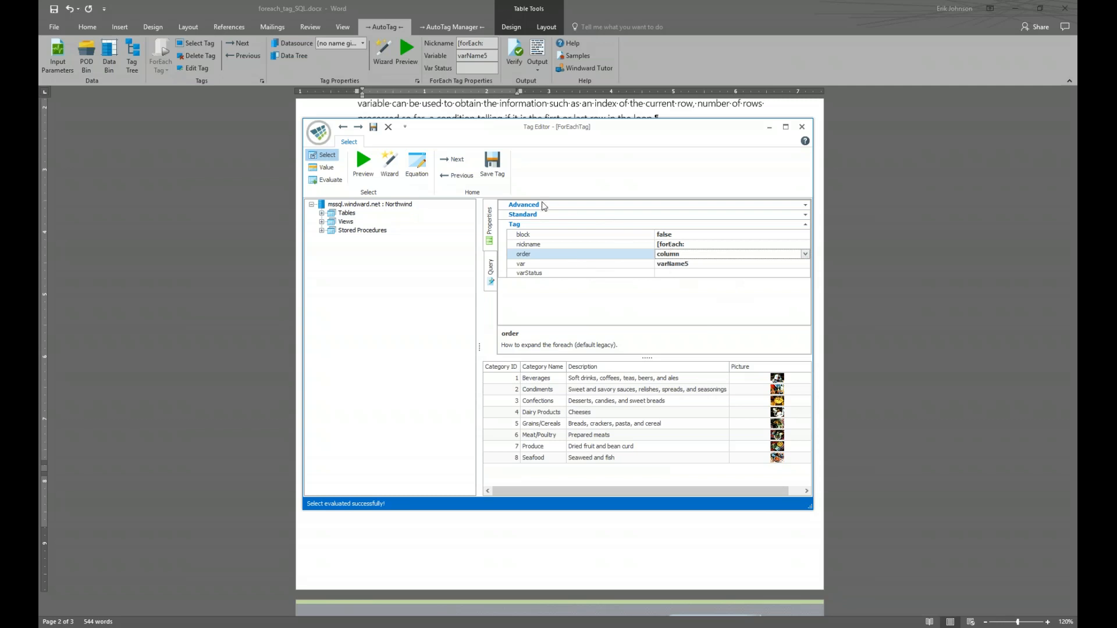
click(498, 167)
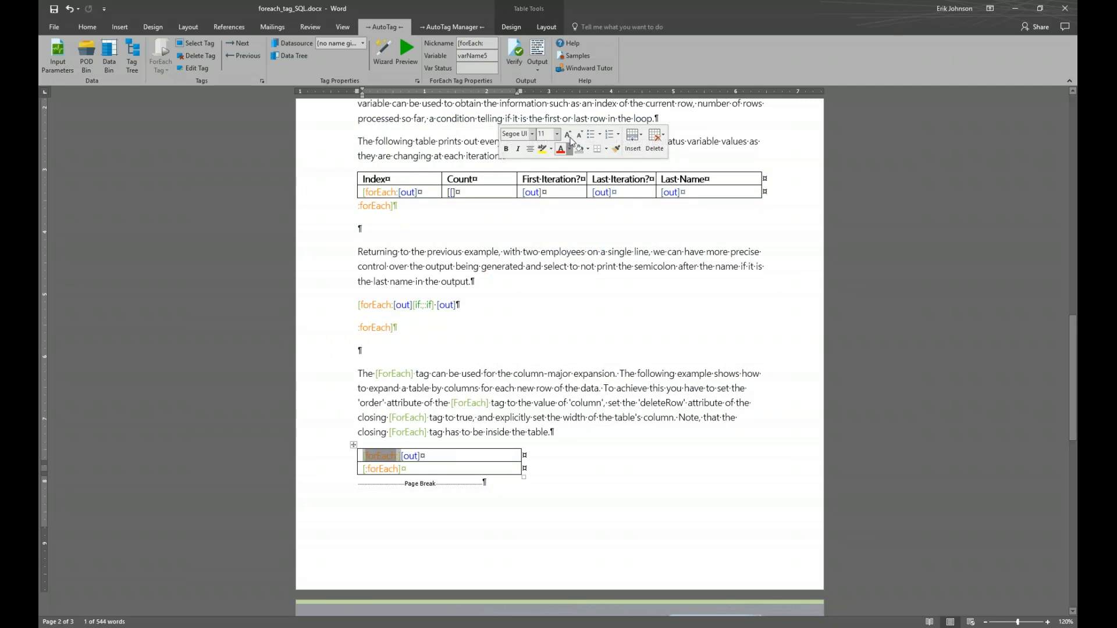
Generate a new output report, dock it next to the template and check the row beneath the category names
click(537, 52)
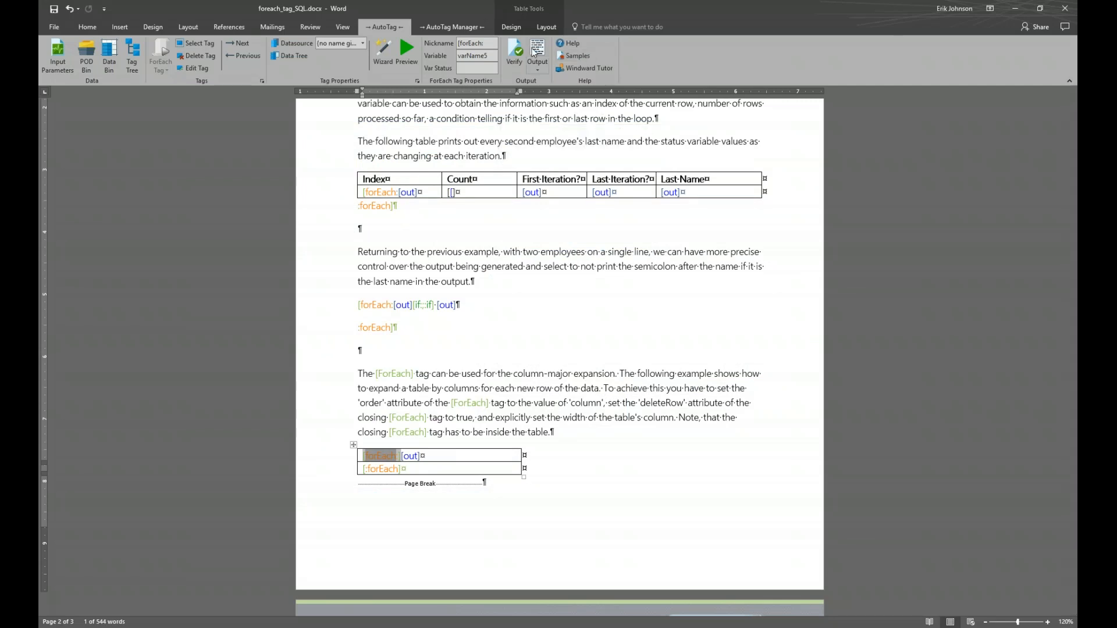
click(599, 360)
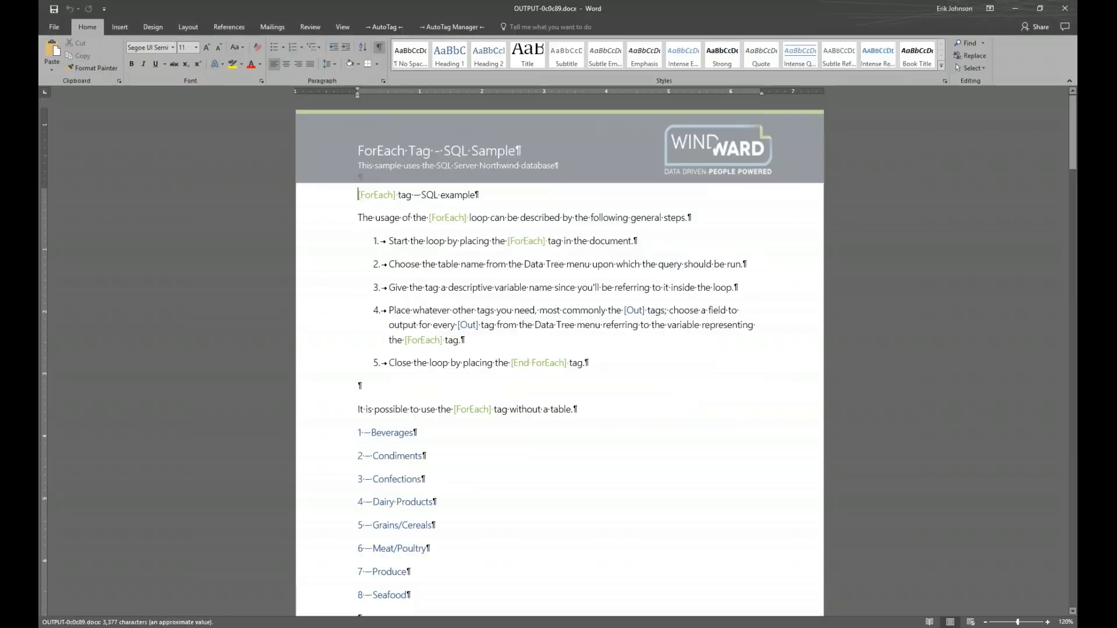
key(super+Right)
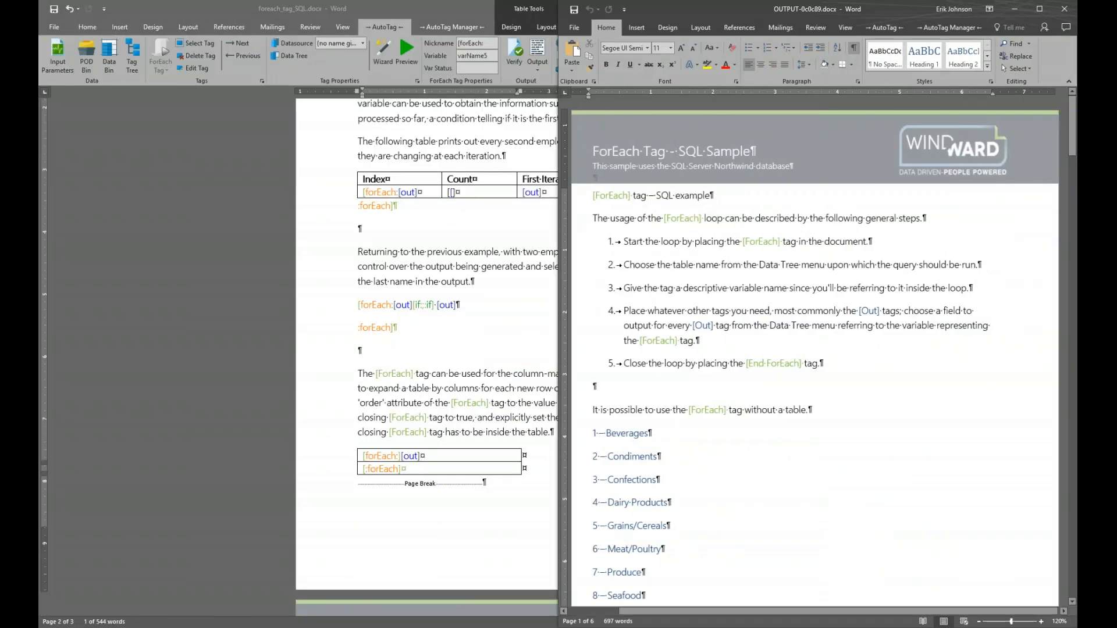
key(Return)
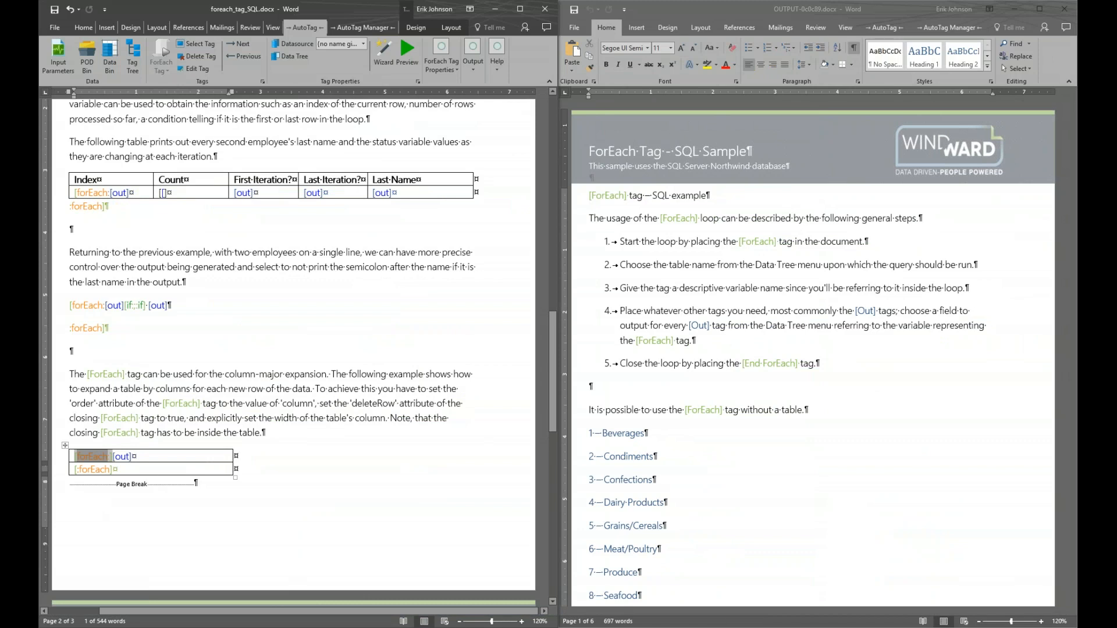
scroll(687, 450, down, 10)
scroll(687, 450, down, 15)
scroll(686, 445, up, 1)
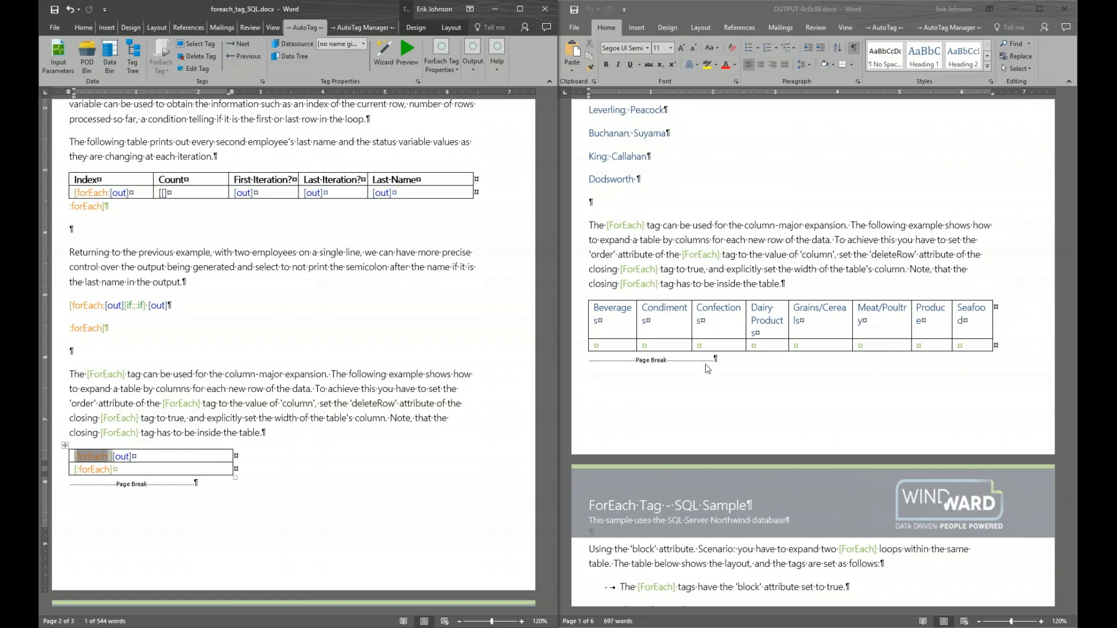
Set deleteRow to true for the closing forEach tag of the column-major table and save the tag
double_click(87, 471)
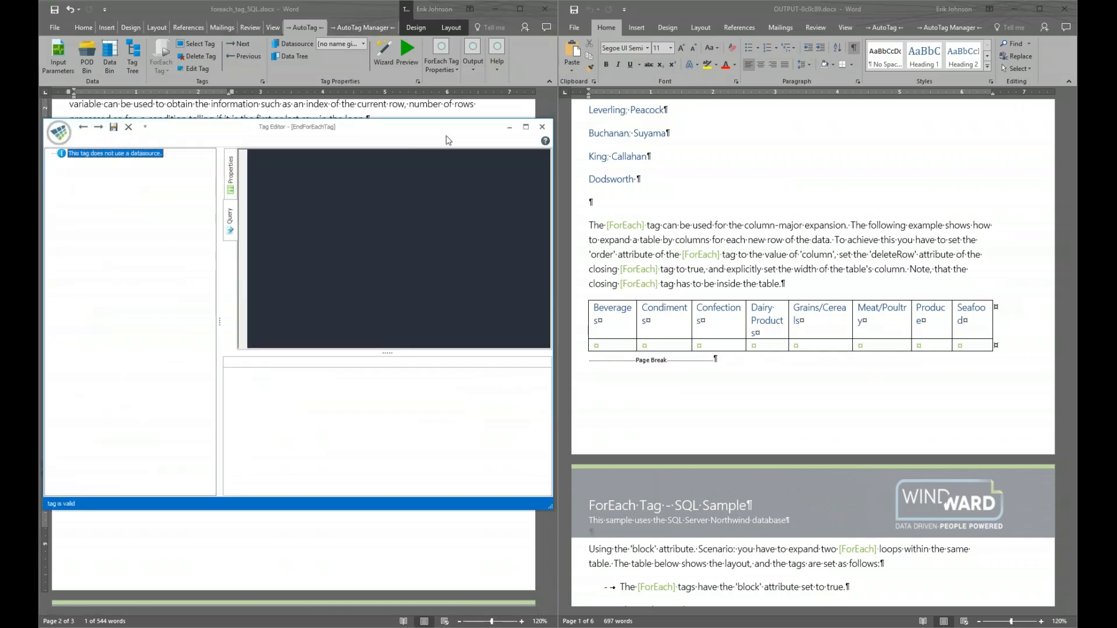
drag(594, 144, 617, 145)
click(433, 186)
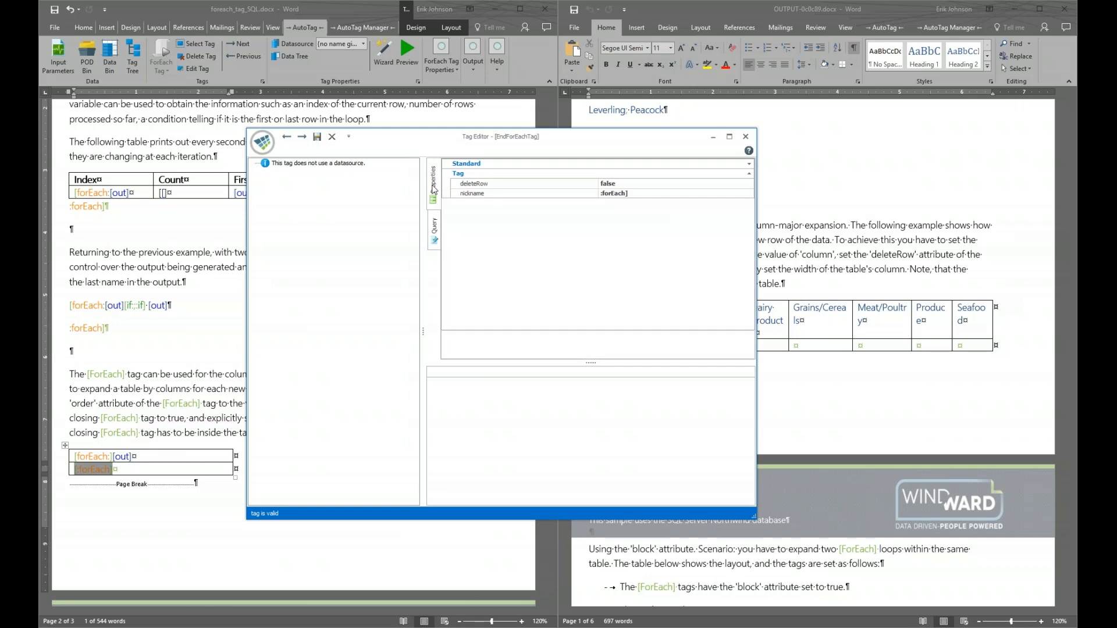
double_click(643, 185)
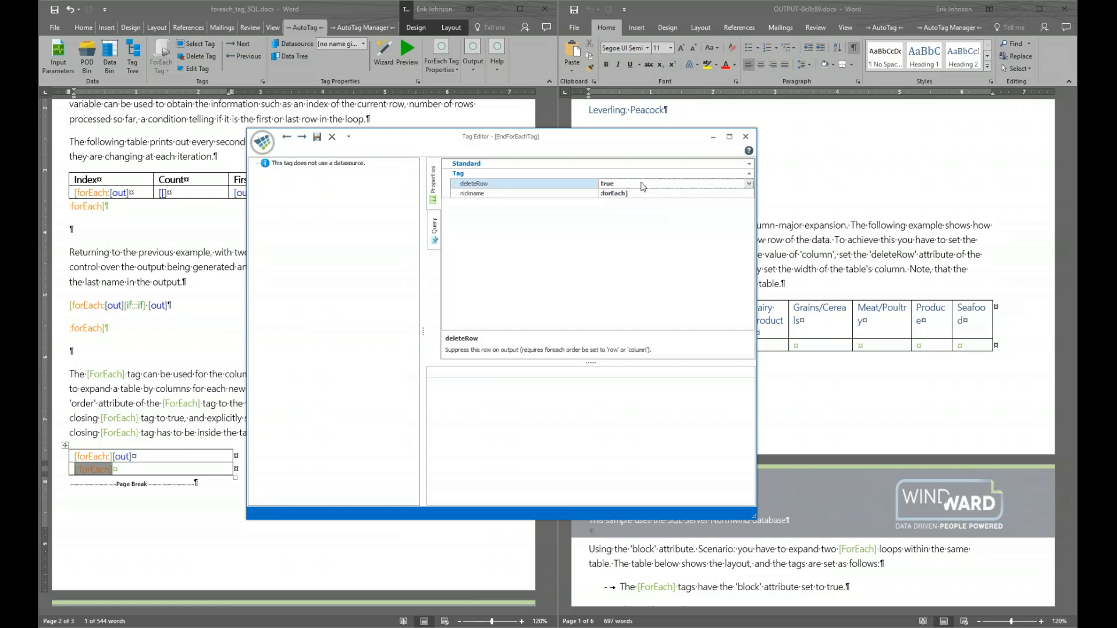
click(318, 138)
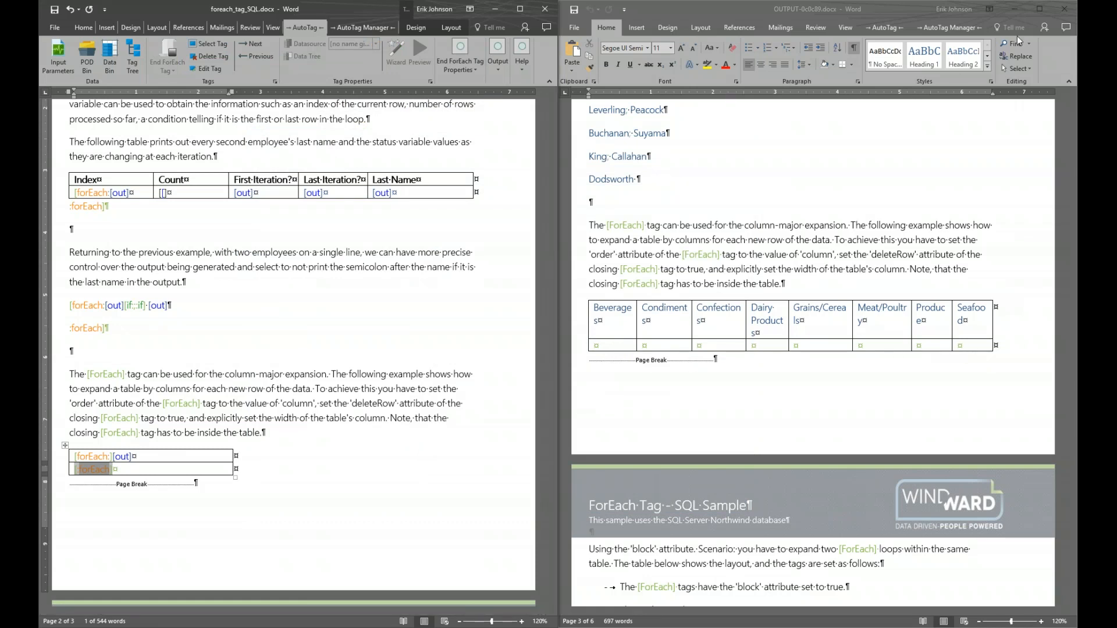
Close the old report, generate a new output report docked beside the maximized template, and check the category table in it
click(1064, 9)
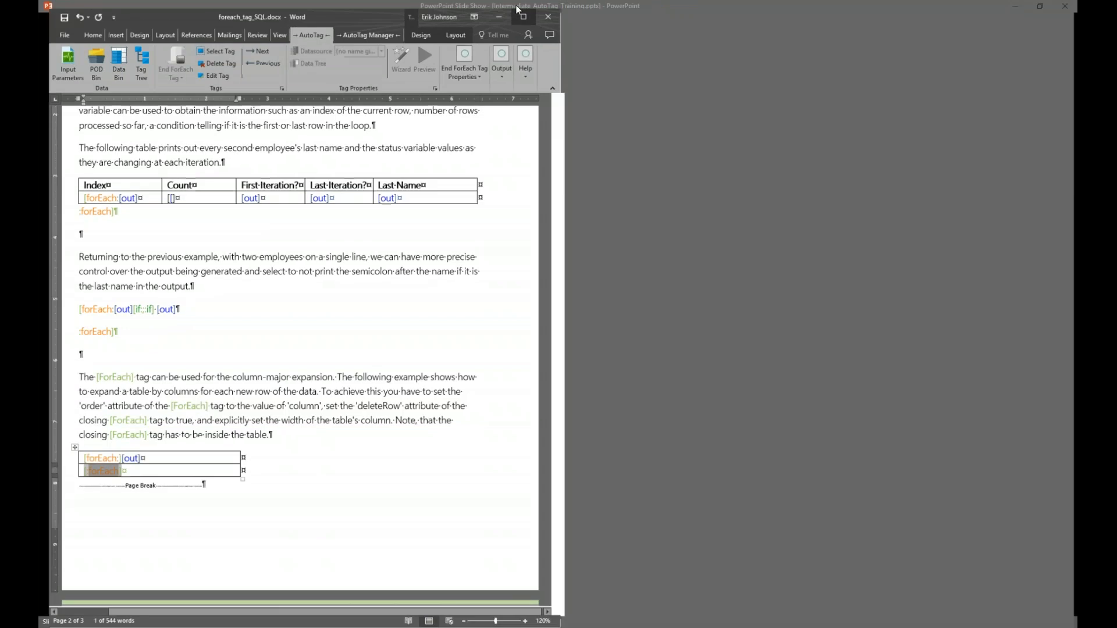
click(522, 15)
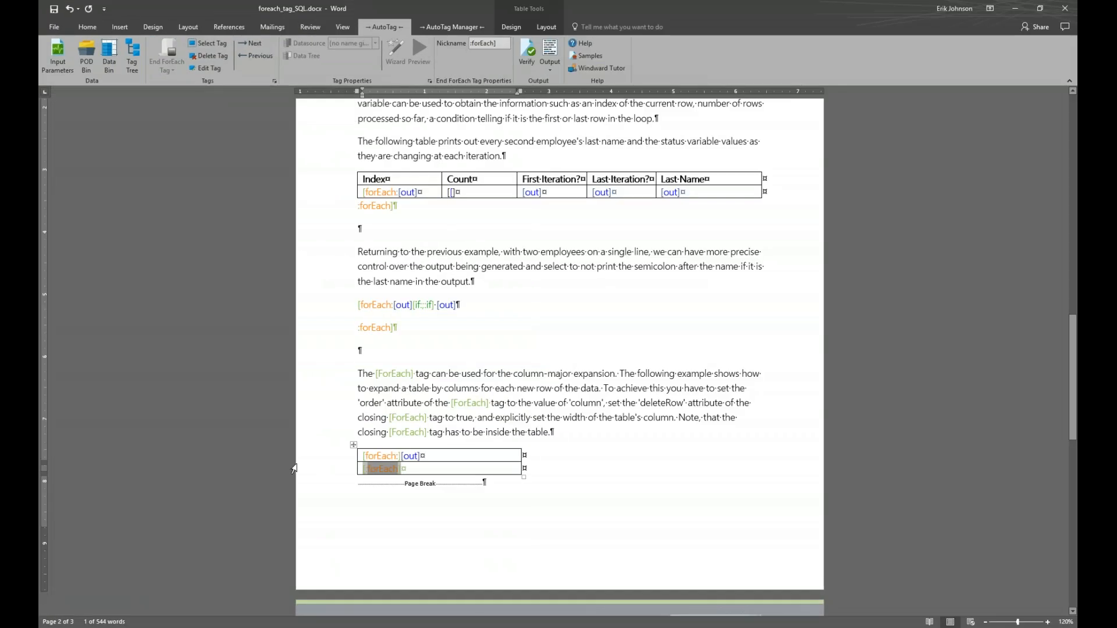
click(554, 51)
click(599, 360)
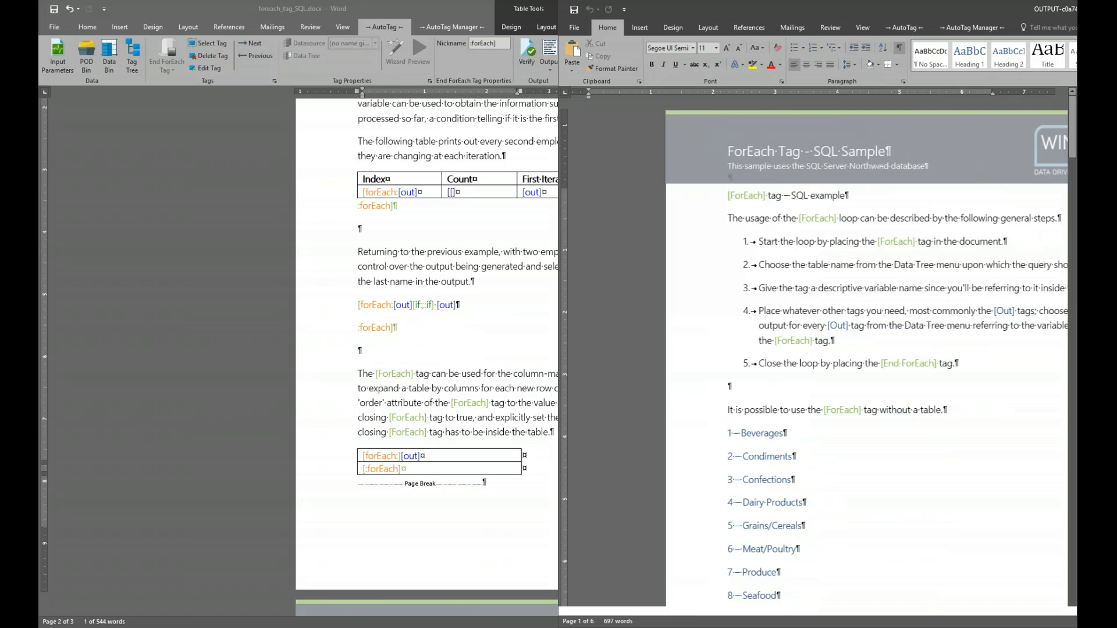
scroll(640, 372, down, 15)
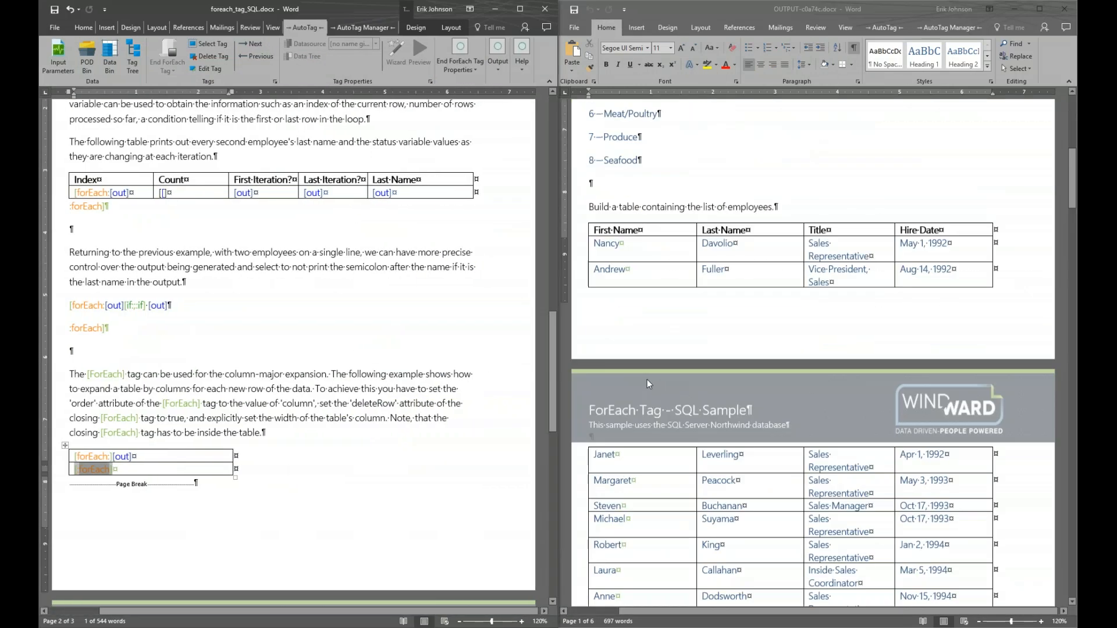
scroll(646, 385, down, 10)
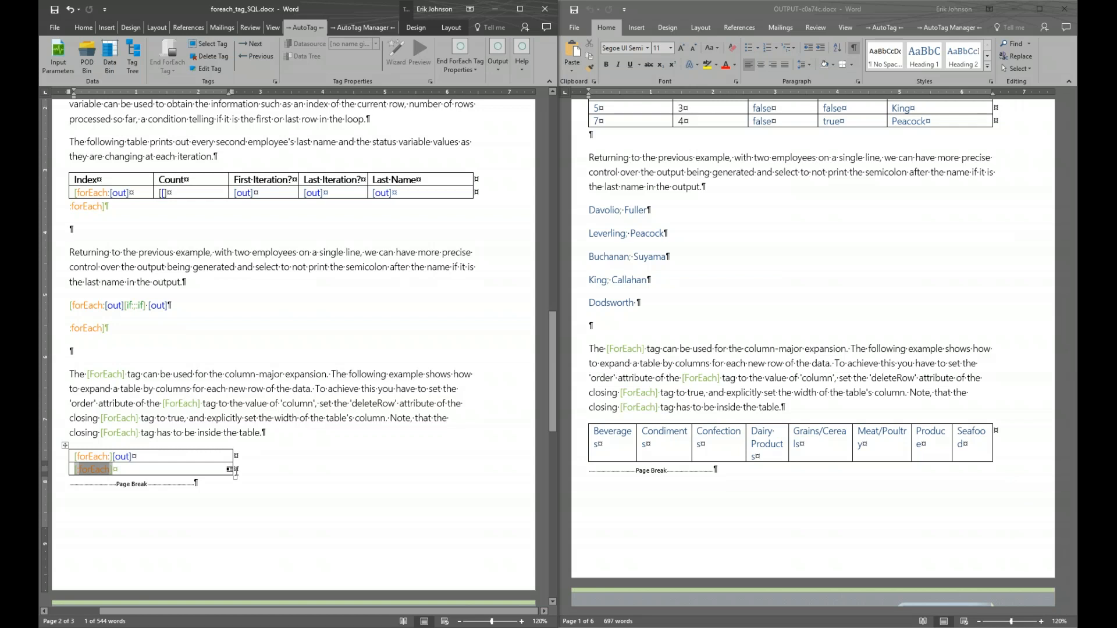
Compare the opening and closing forEach tags in the template with the category table in the report
click(101, 456)
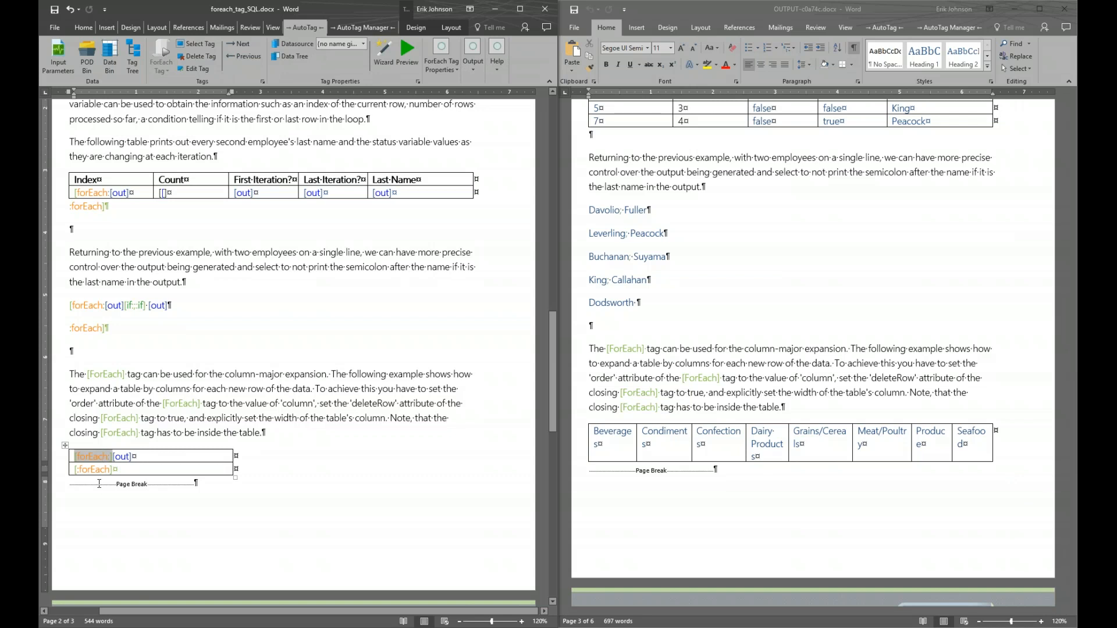
click(95, 469)
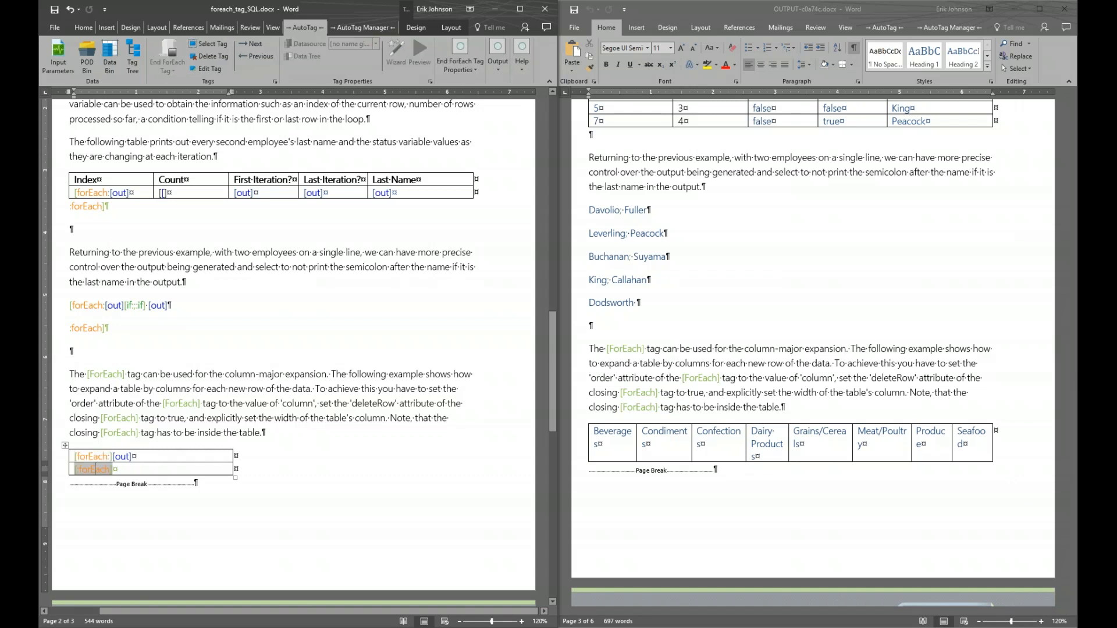
mouse_move(87, 470)
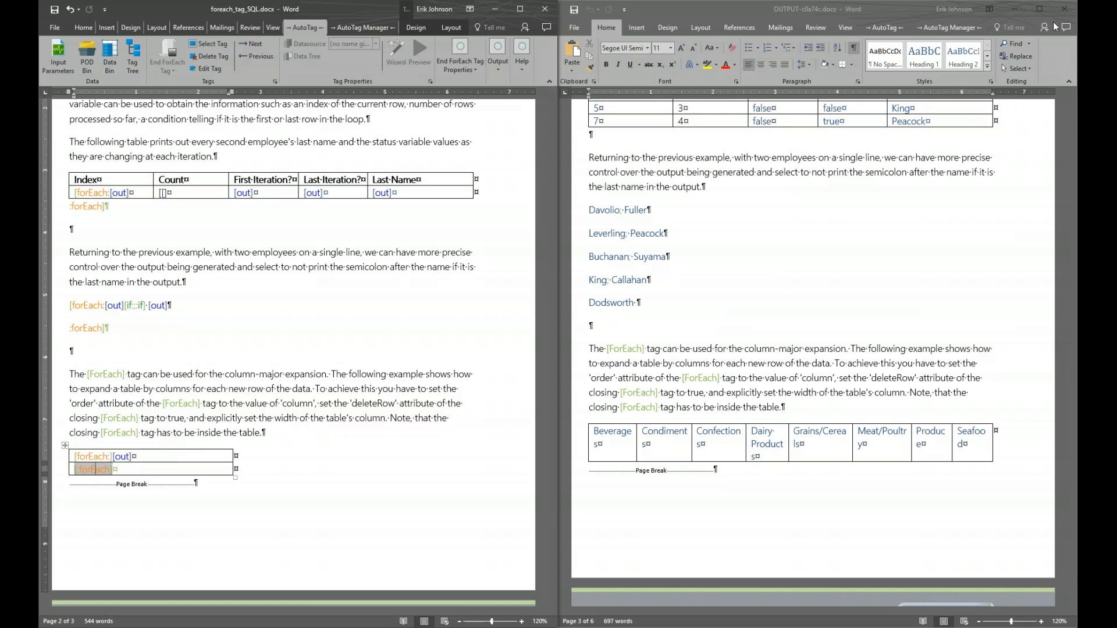
Close the output report, switch to the PowerPoint slide show and display the slide on ForEach tag types
click(1066, 10)
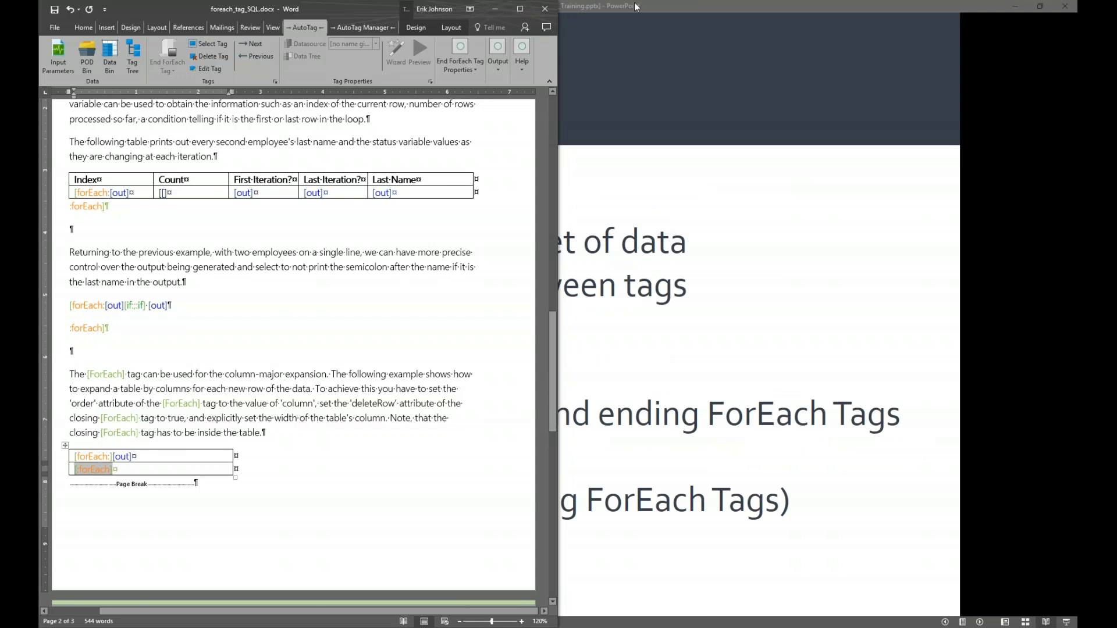
click(659, 8)
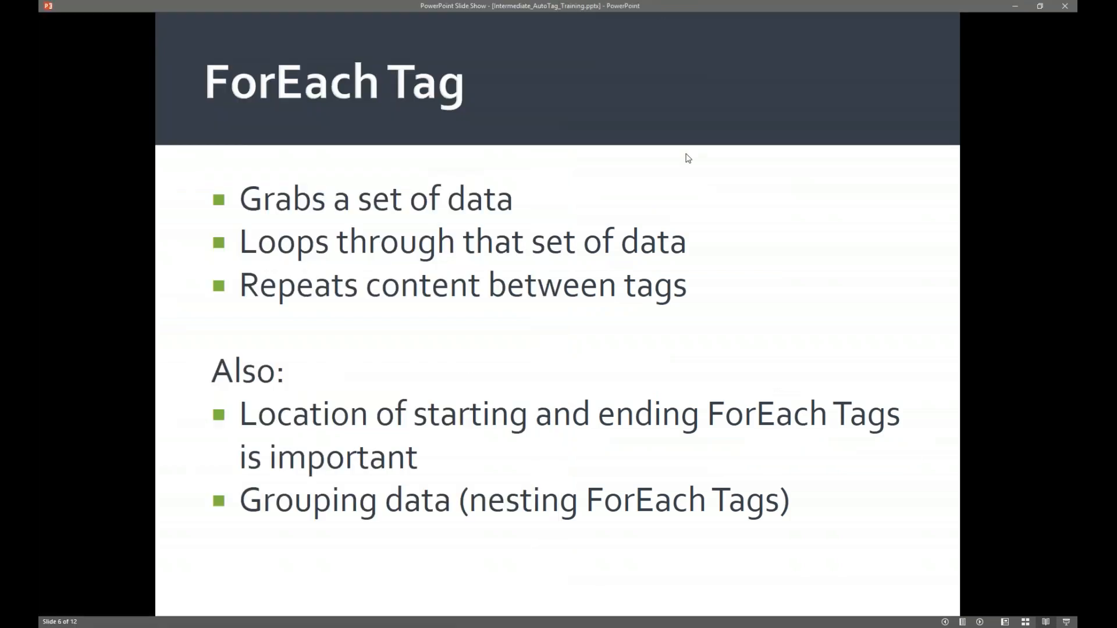
key(Right)
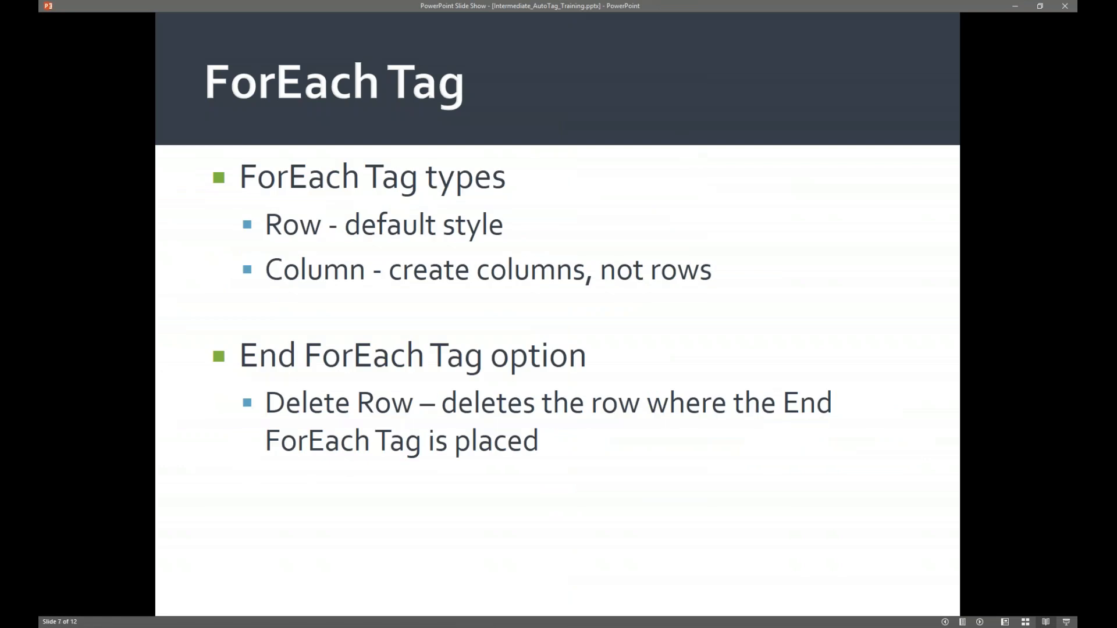
key(Left)
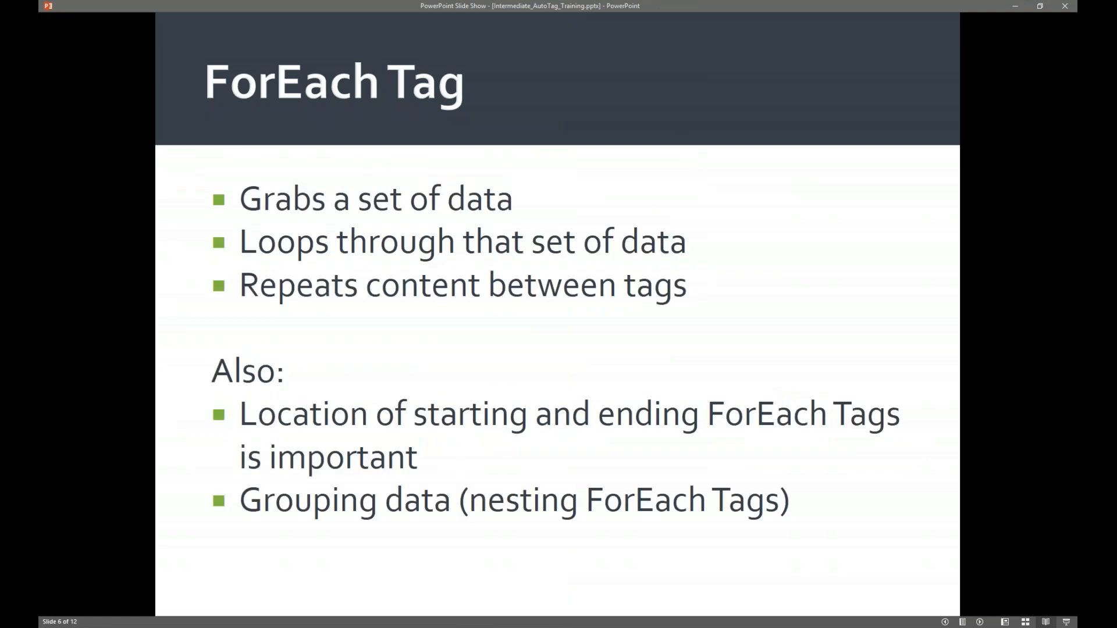
key(Right)
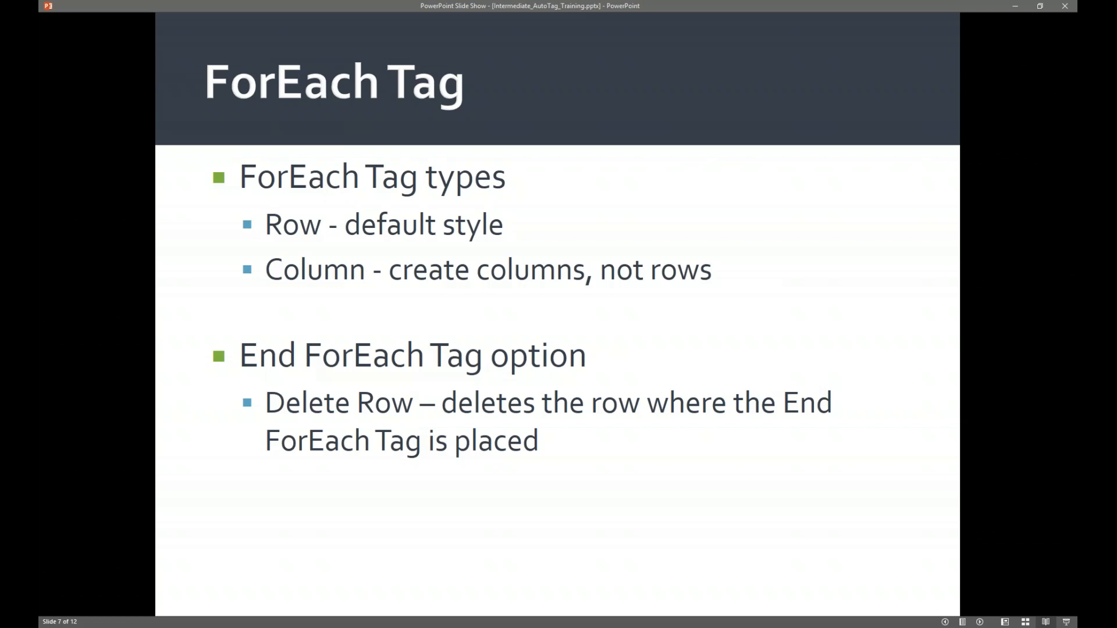
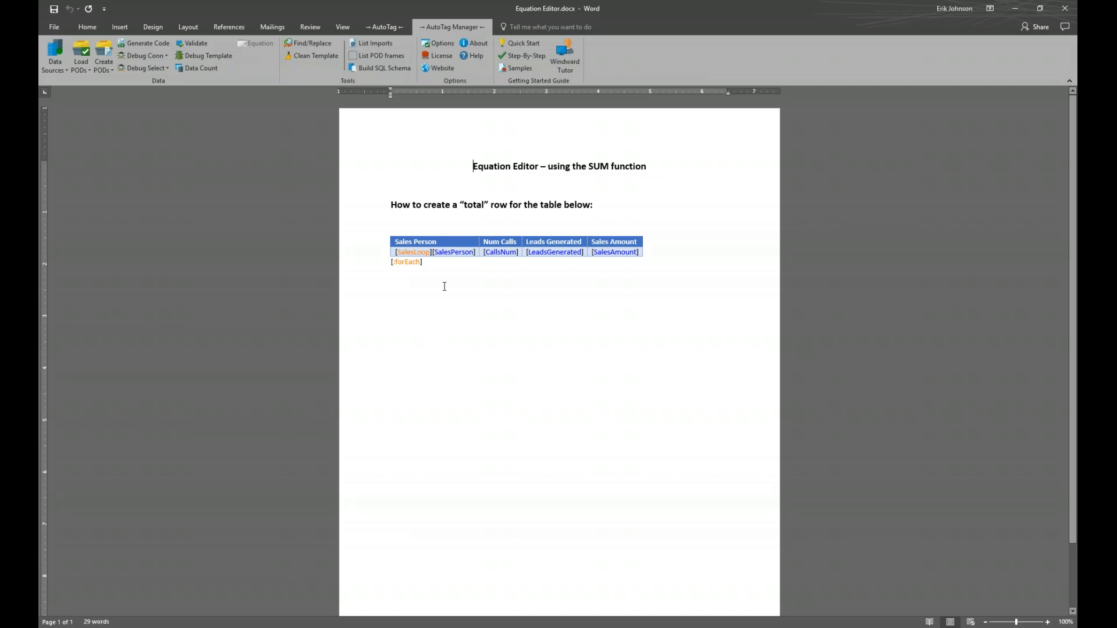
In Equation Editor.docx, inspect each tag of the sales table in turn, from the SalesLoop tag to the closing forEach tag
click(417, 252)
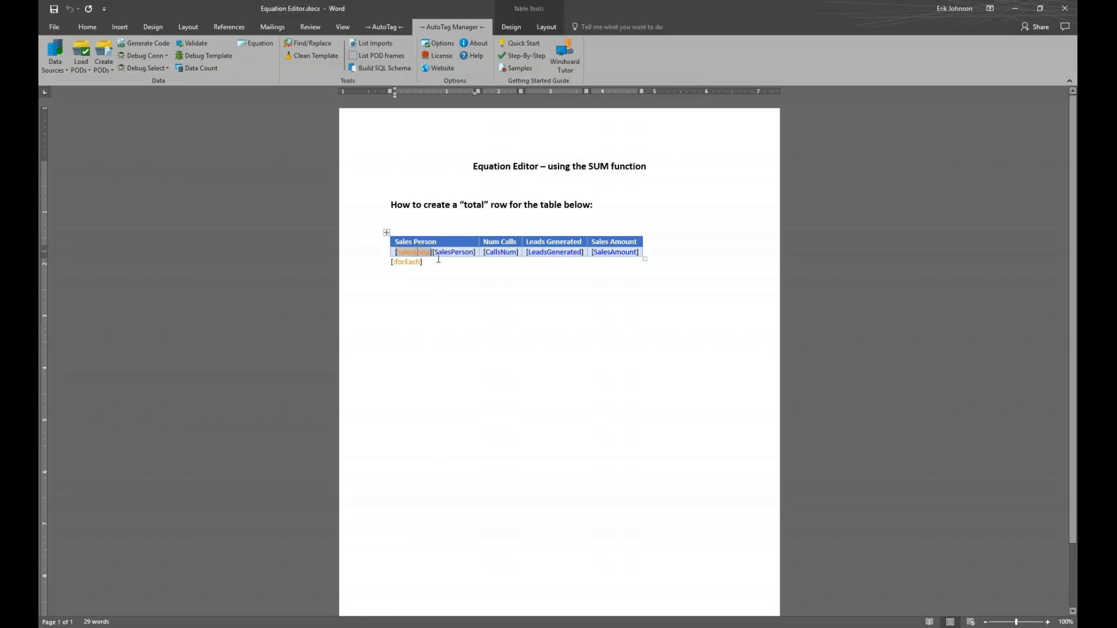
double_click(458, 251)
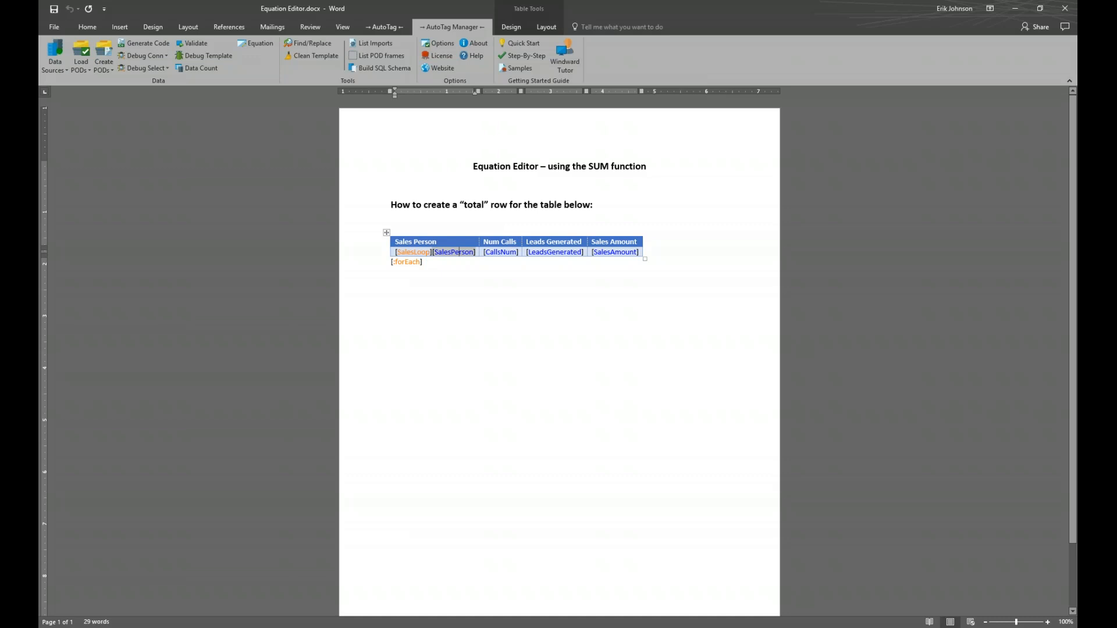
click(501, 254)
click(548, 252)
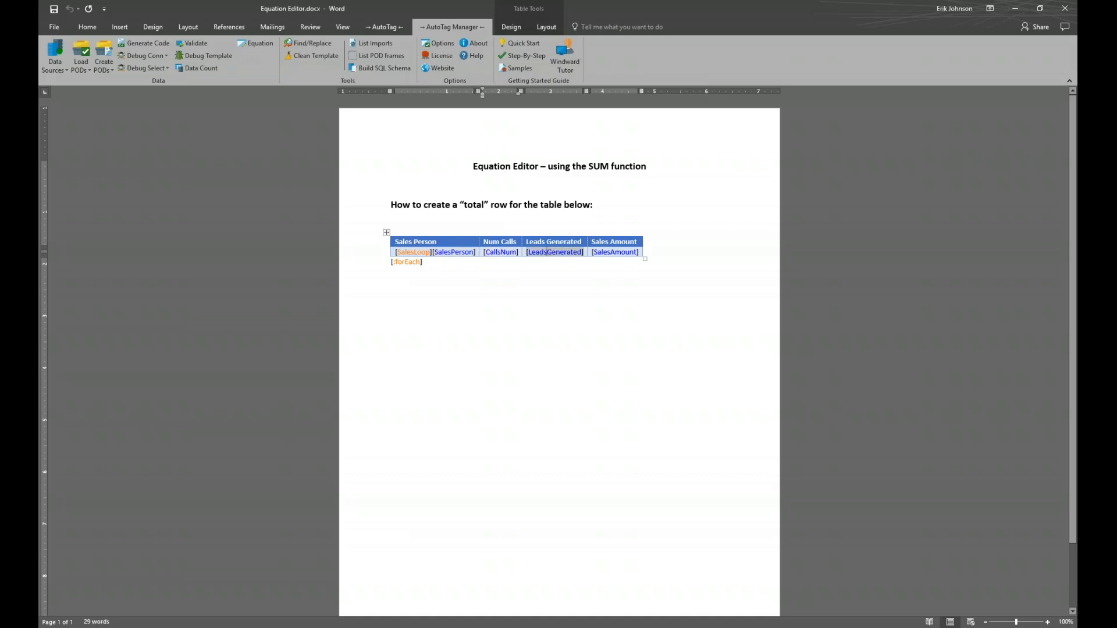
click(622, 252)
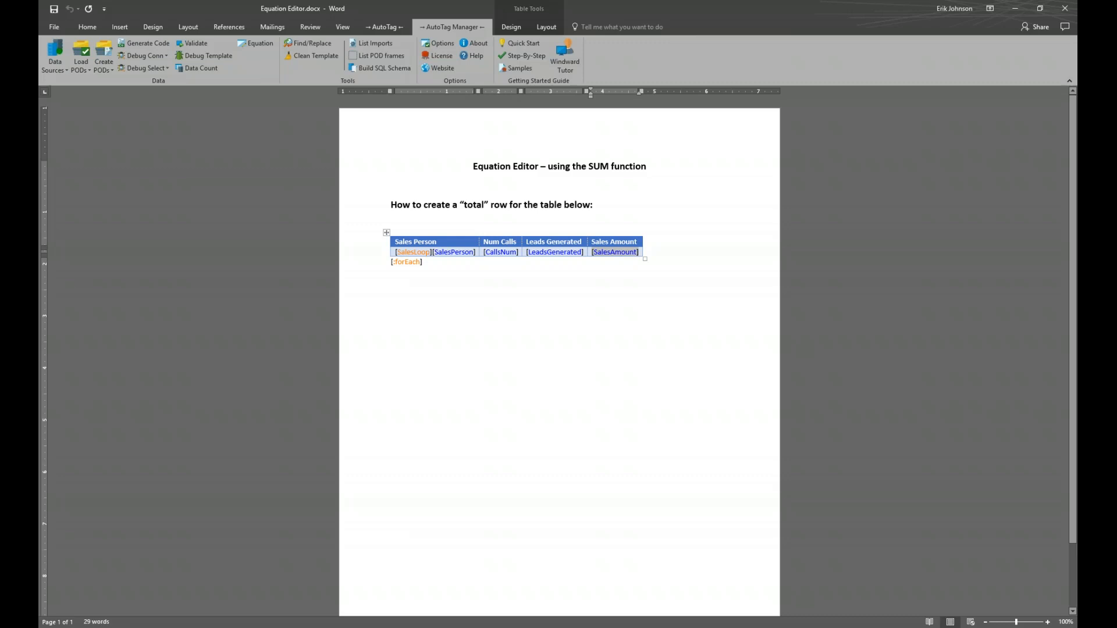
click(412, 262)
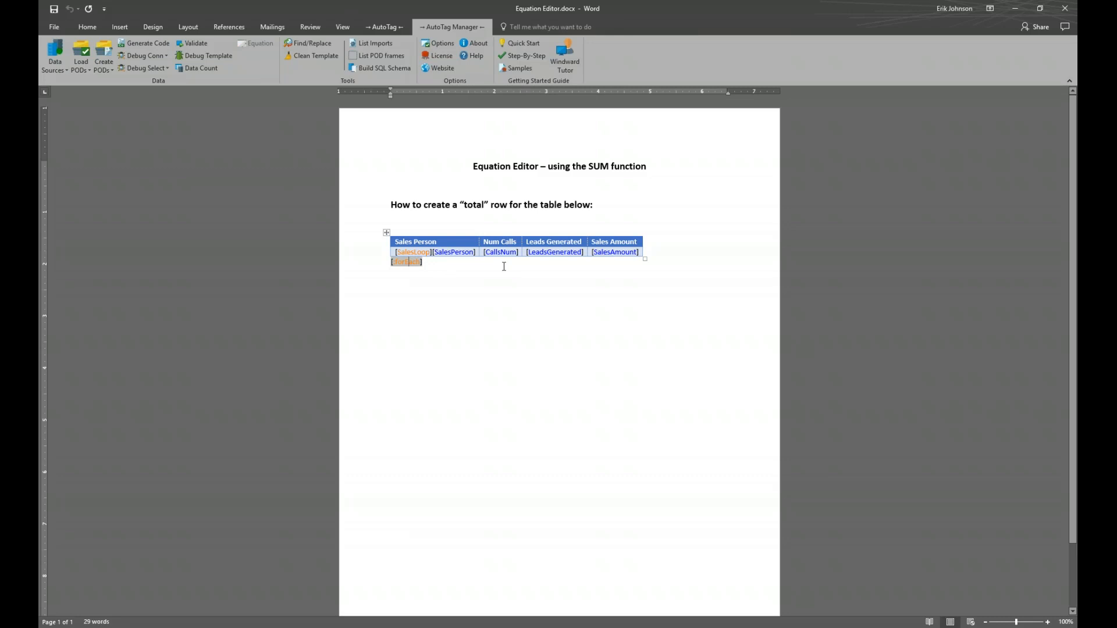
Preview the select results of the SalesLoop tag, compare them with the table's columns and close the preview
click(417, 251)
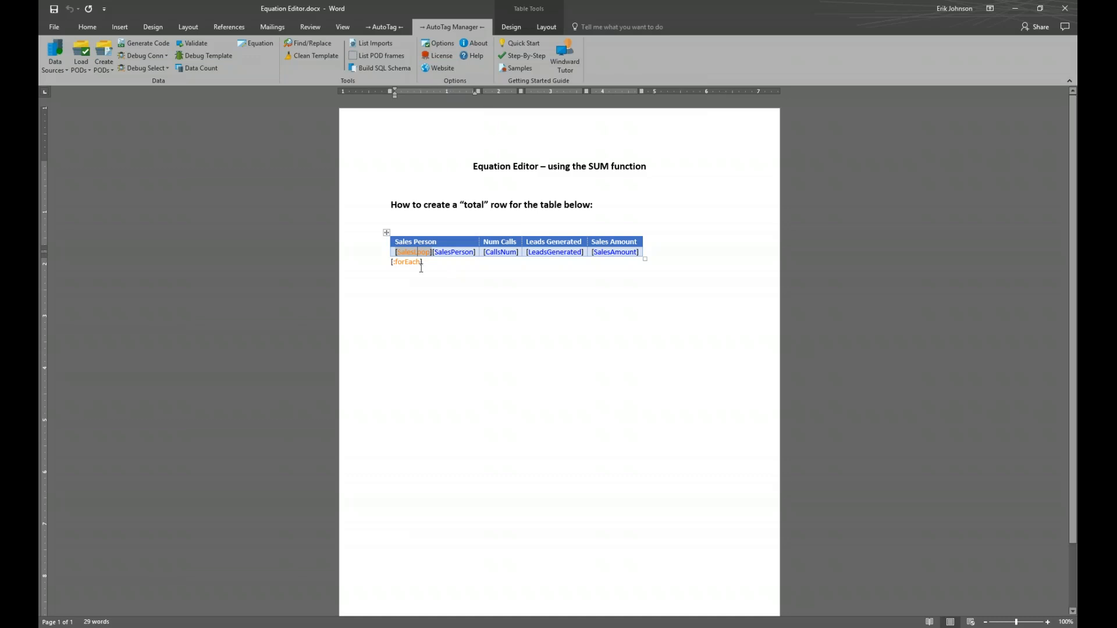
click(382, 26)
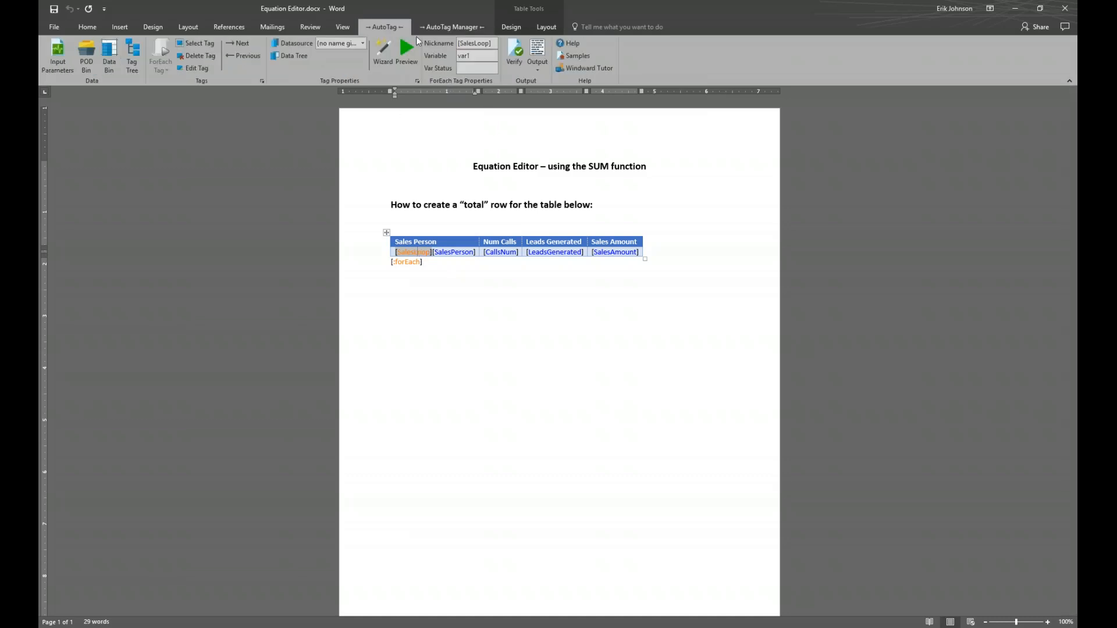
click(406, 54)
drag(523, 64, 599, 287)
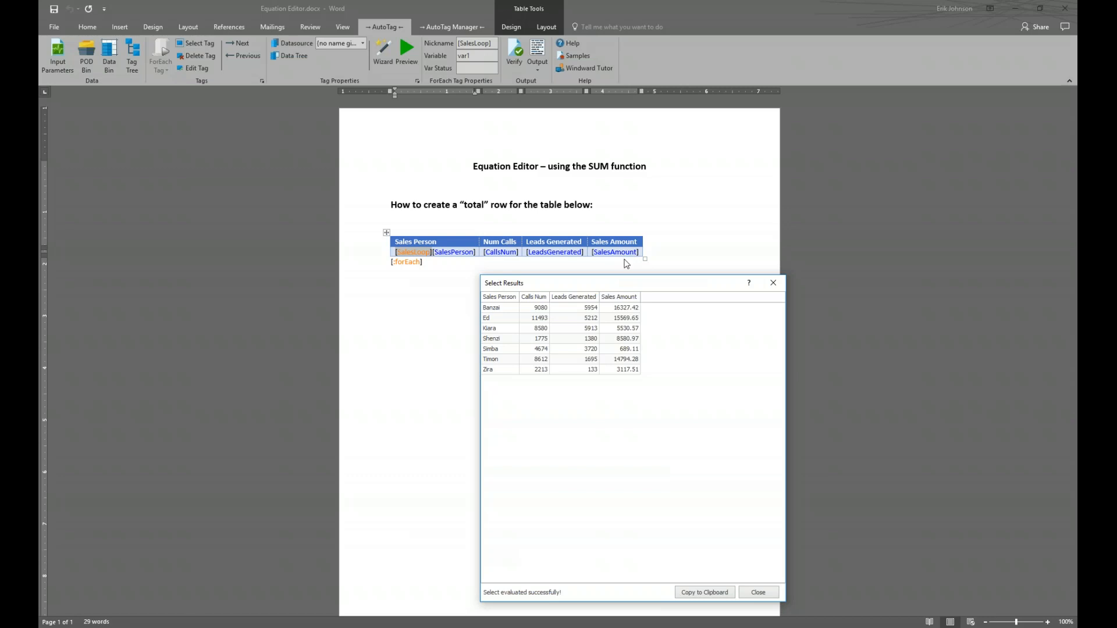
click(773, 284)
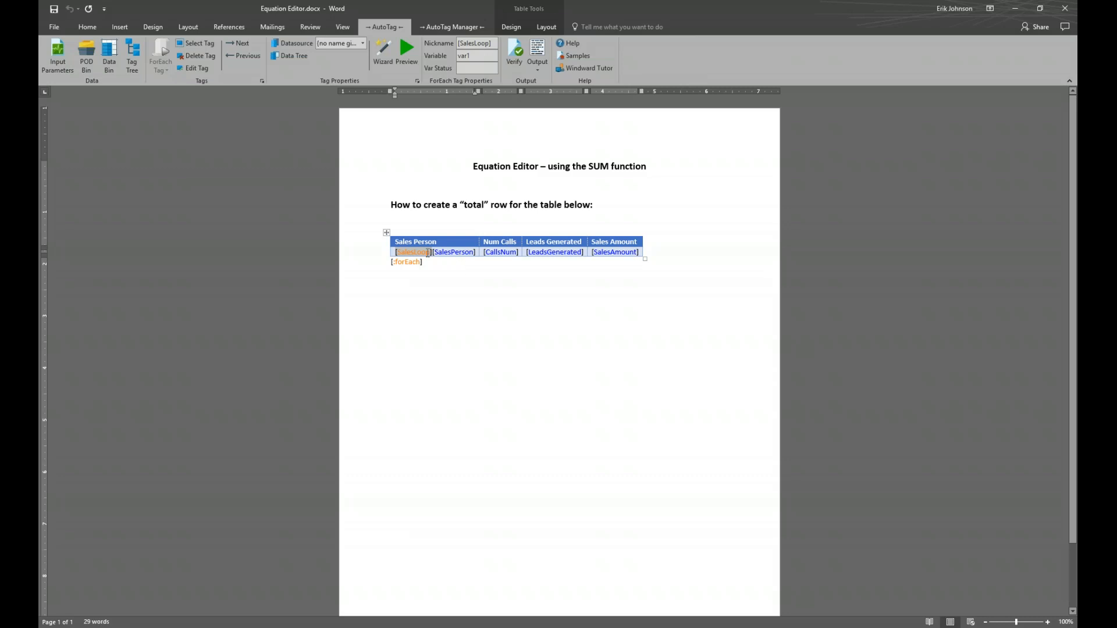
Open the SalesLoop tag in the Tag Editor, review its SQL query and close the editor
mouse_move(427, 253)
mouse_move(615, 252)
double_click(414, 252)
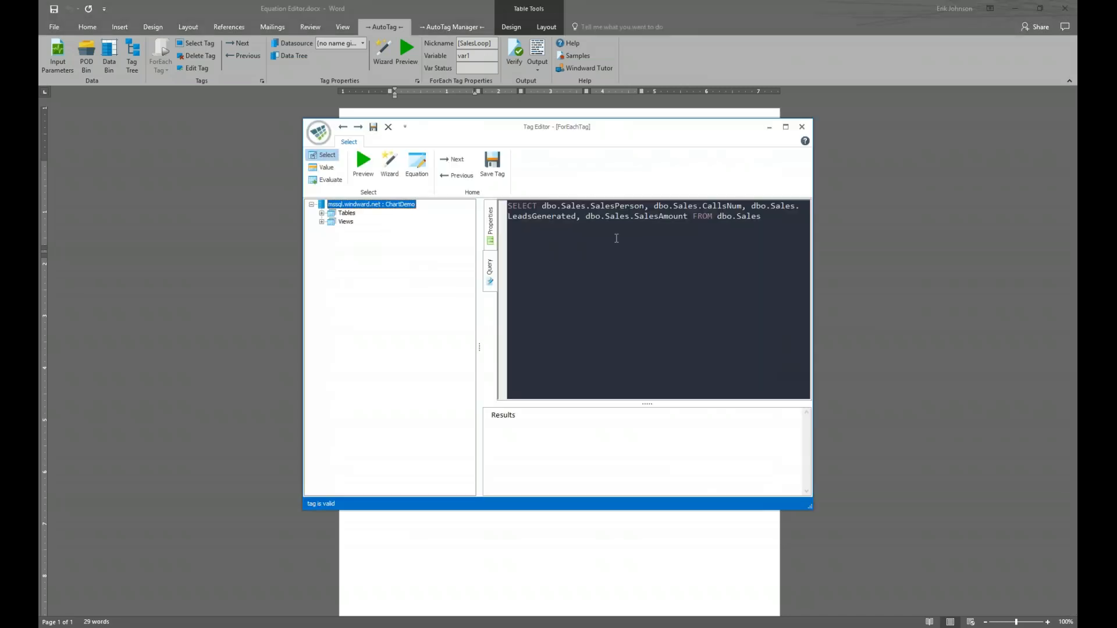
click(807, 127)
Open the SalesAmount tag in the Tag Editor, move the editor below the table and expand the fields of var1
click(615, 252)
double_click(616, 252)
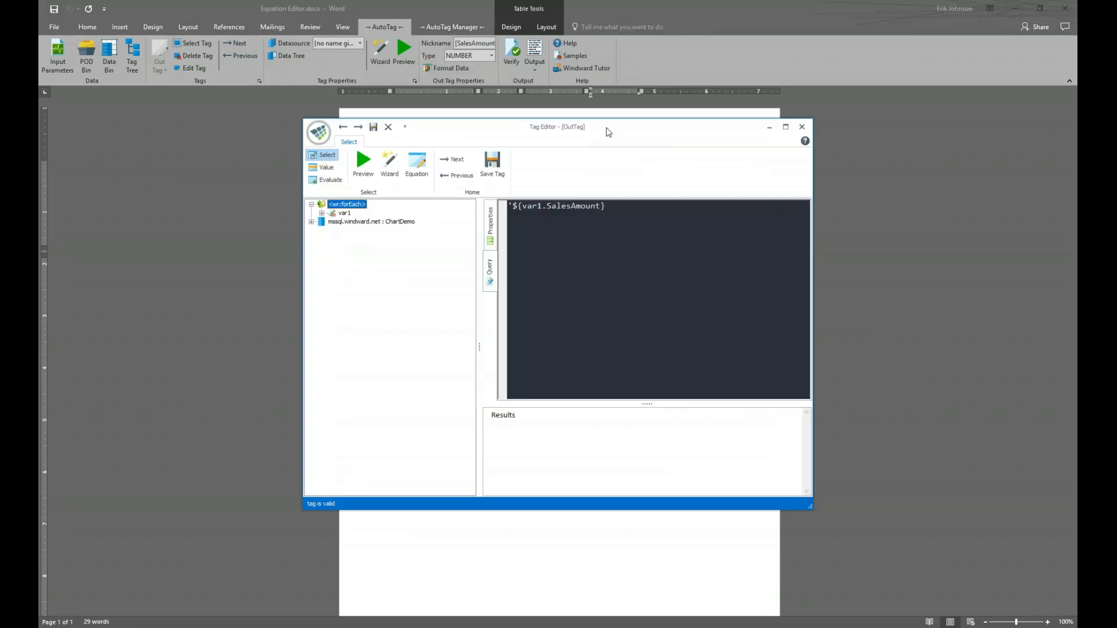
drag(662, 136, 742, 276)
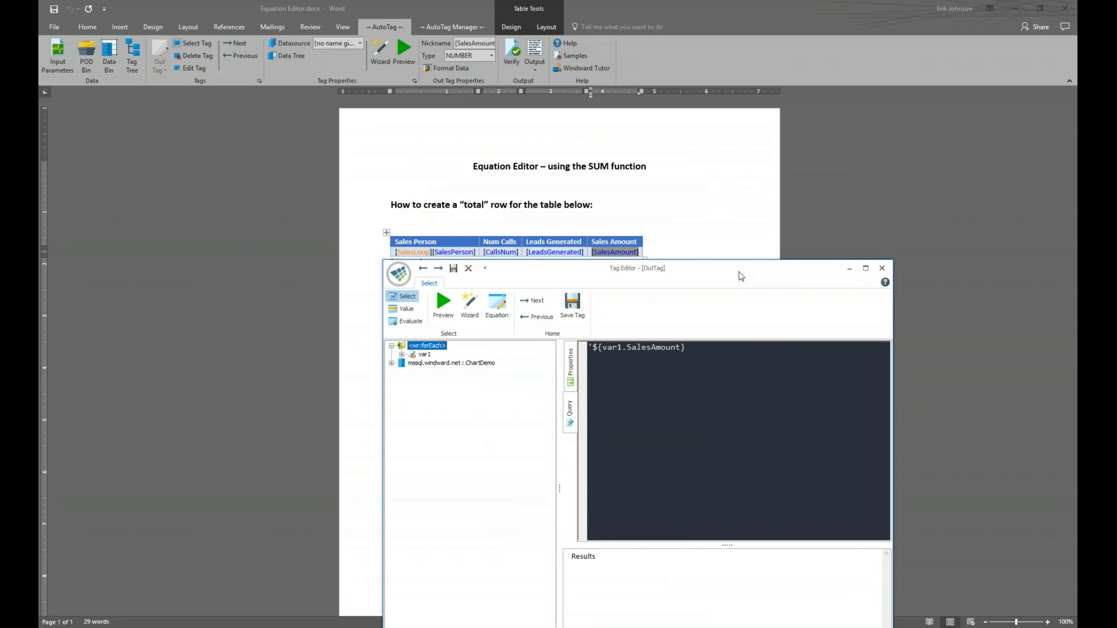
click(402, 355)
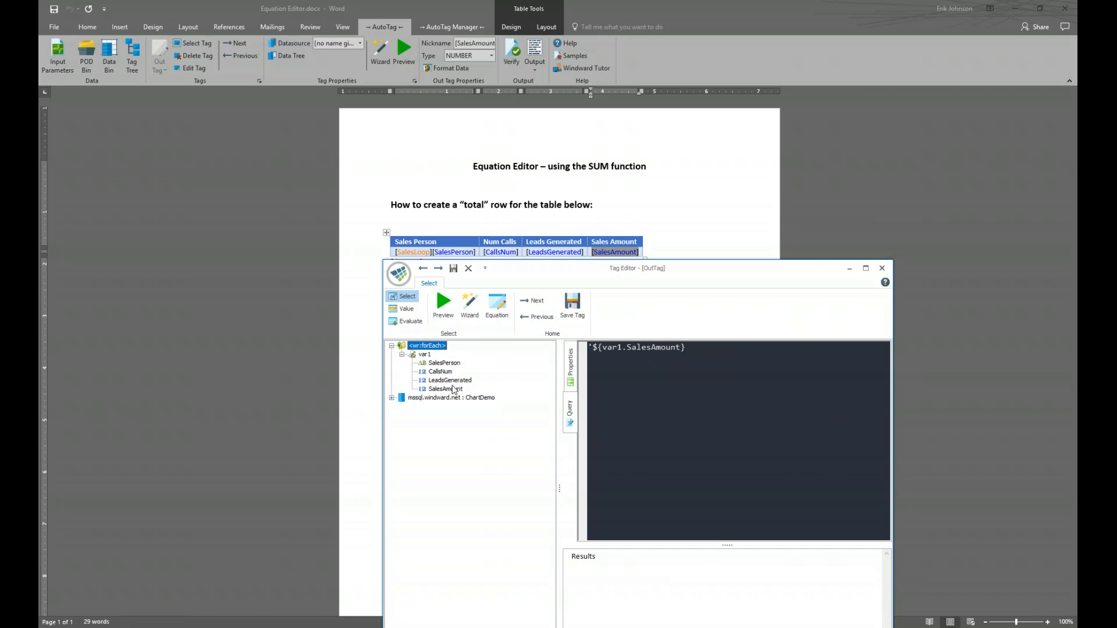
Inspect the condition property of the SalesAmount tag, its conditional formatting rule and the rule's text format options
click(573, 373)
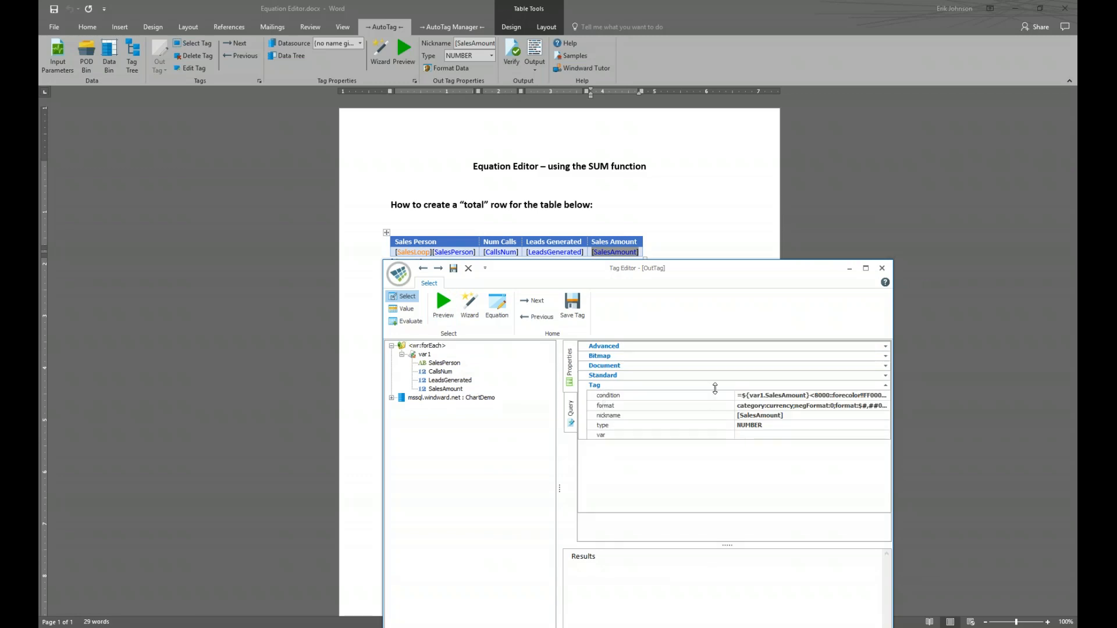
click(671, 396)
drag(734, 411, 688, 411)
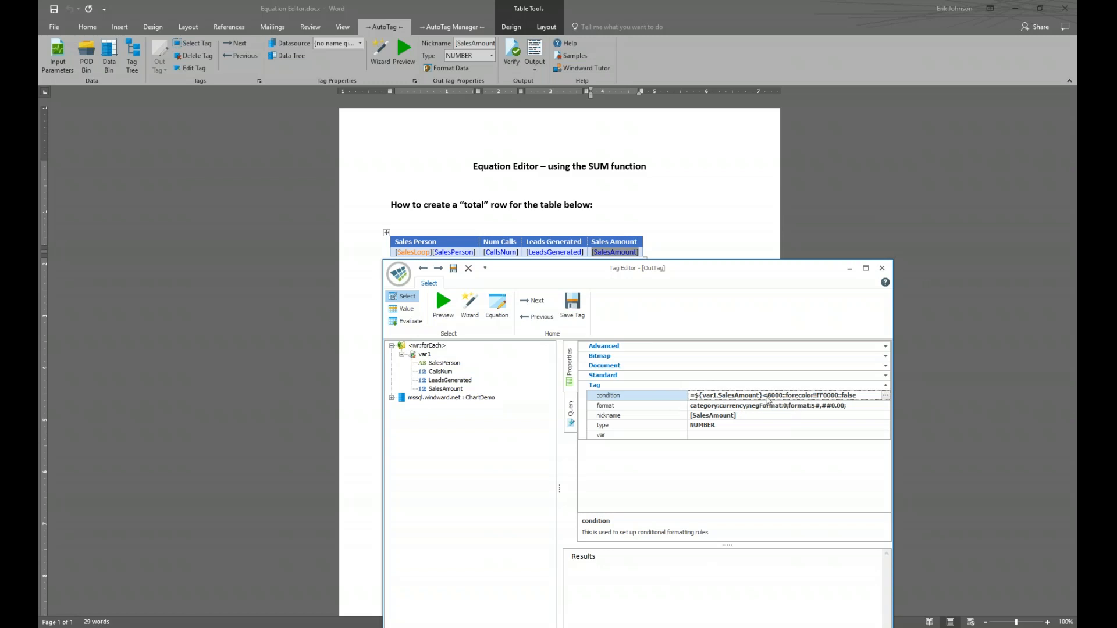
click(886, 397)
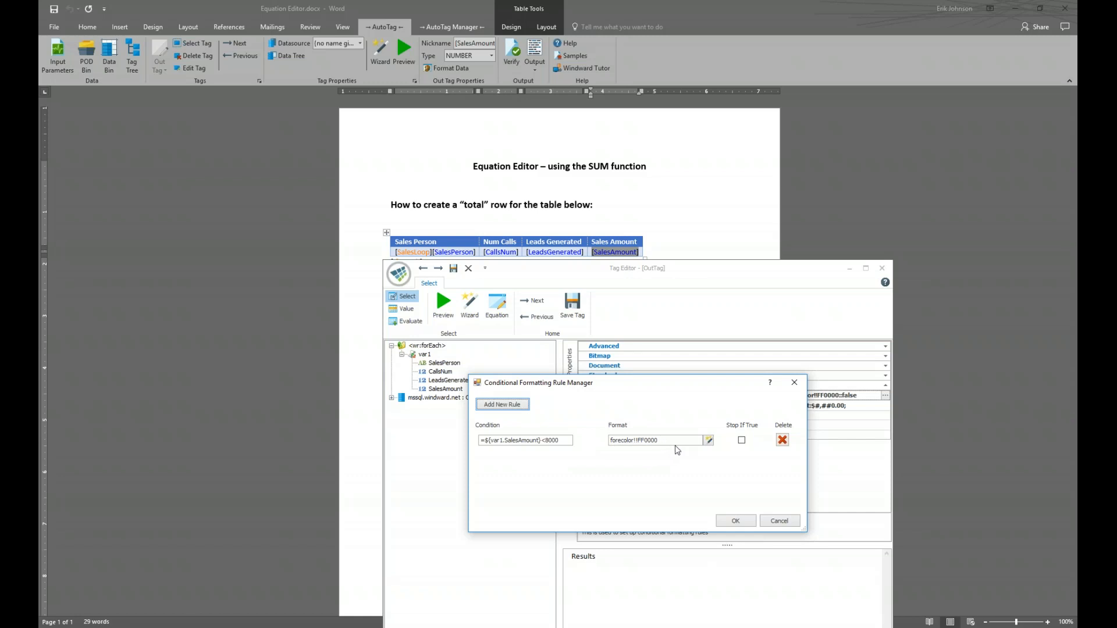
click(709, 440)
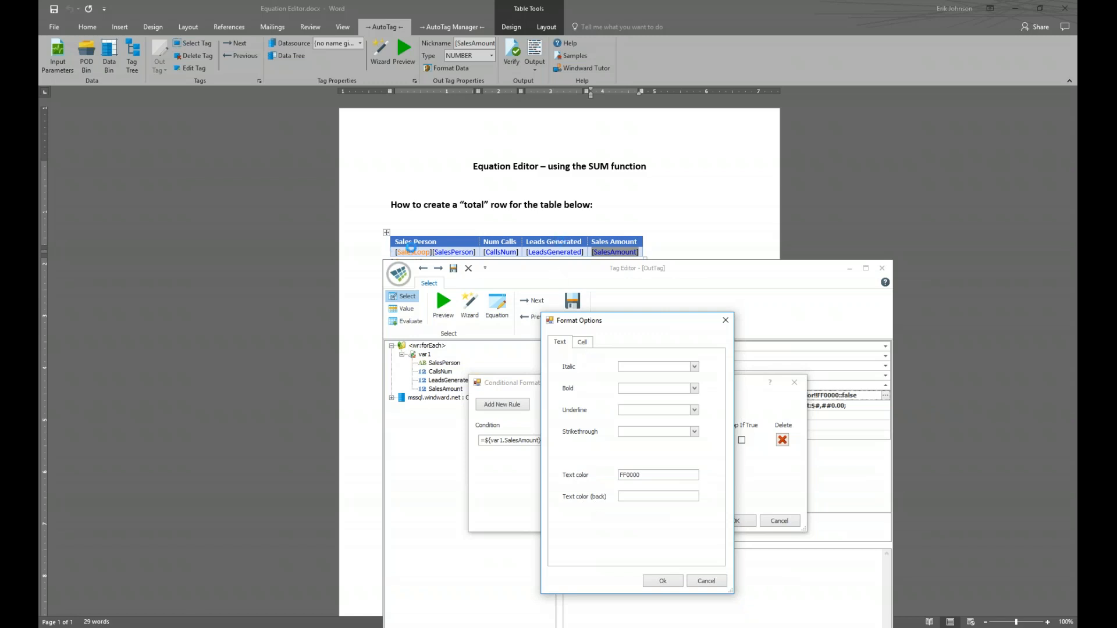
Review the cell and text format options of the SalesAmount rule and close the format options
click(583, 344)
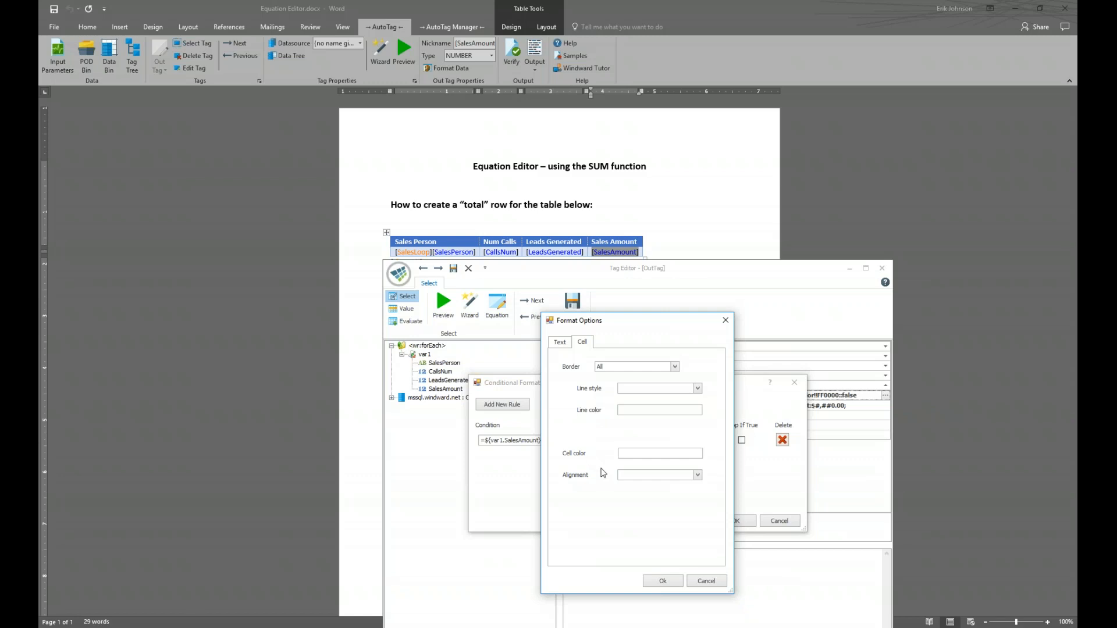
click(560, 343)
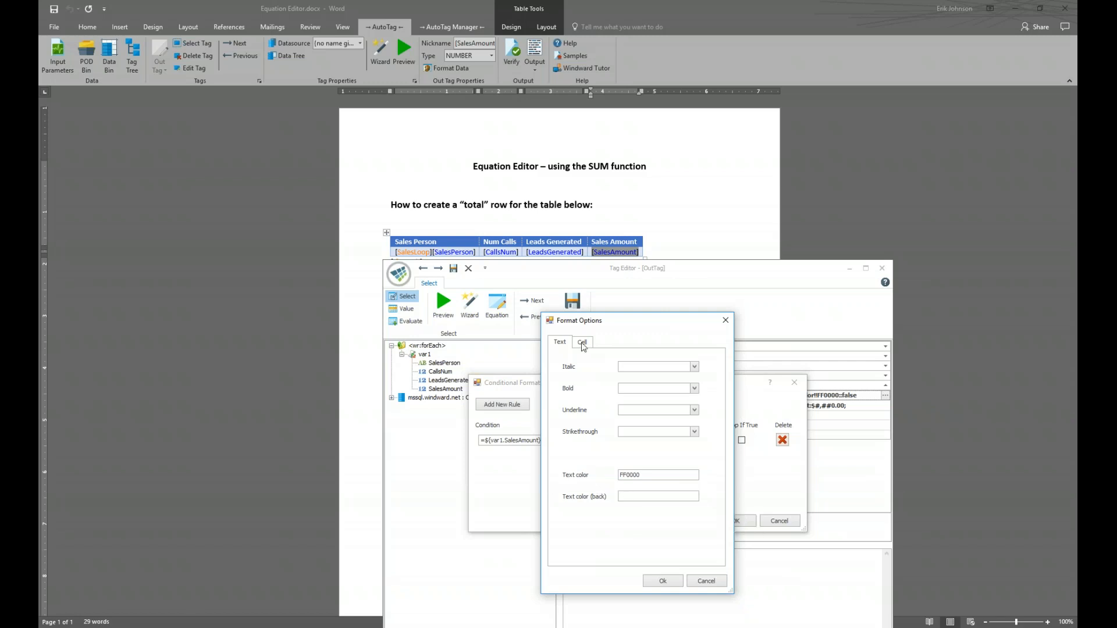
drag(622, 326, 664, 320)
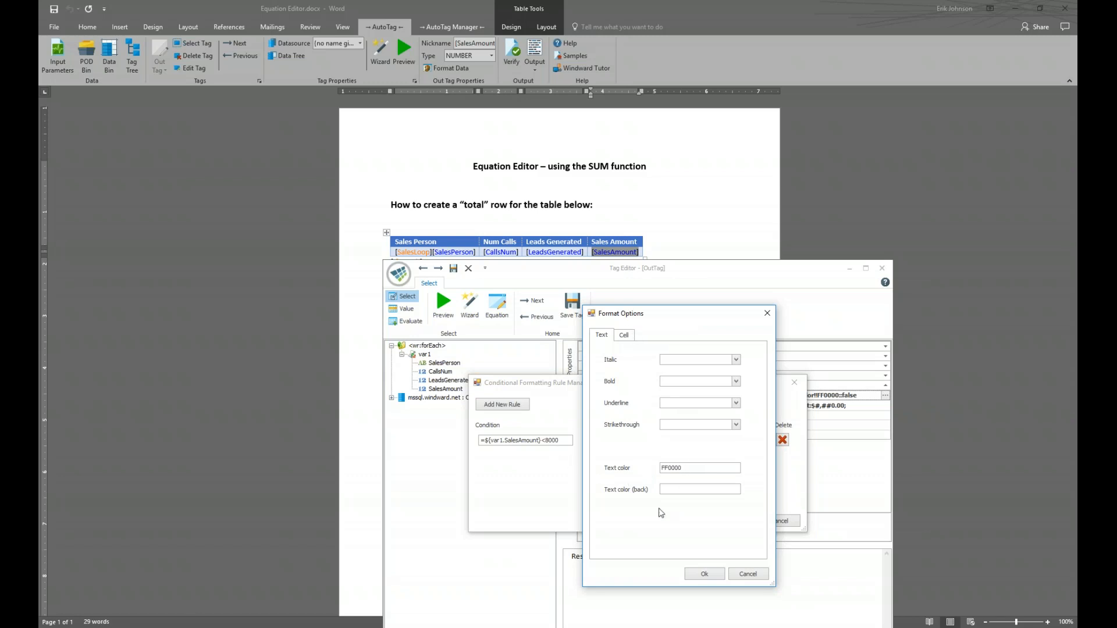
click(711, 579)
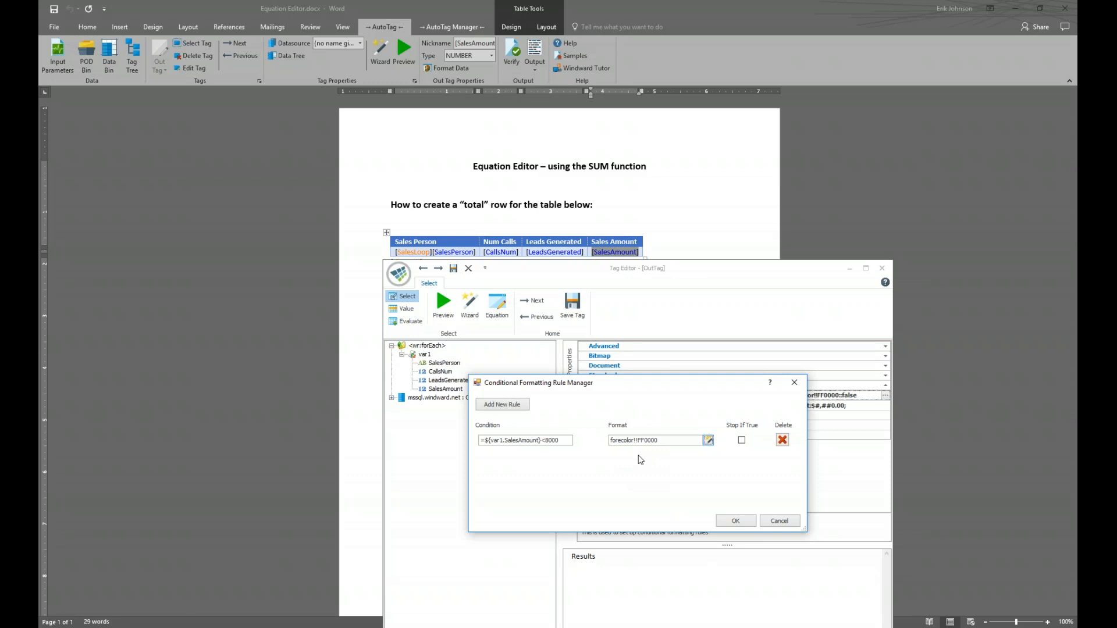
Add a blank conditional formatting rule, delete it again, and save the SalesAmount tag
click(504, 405)
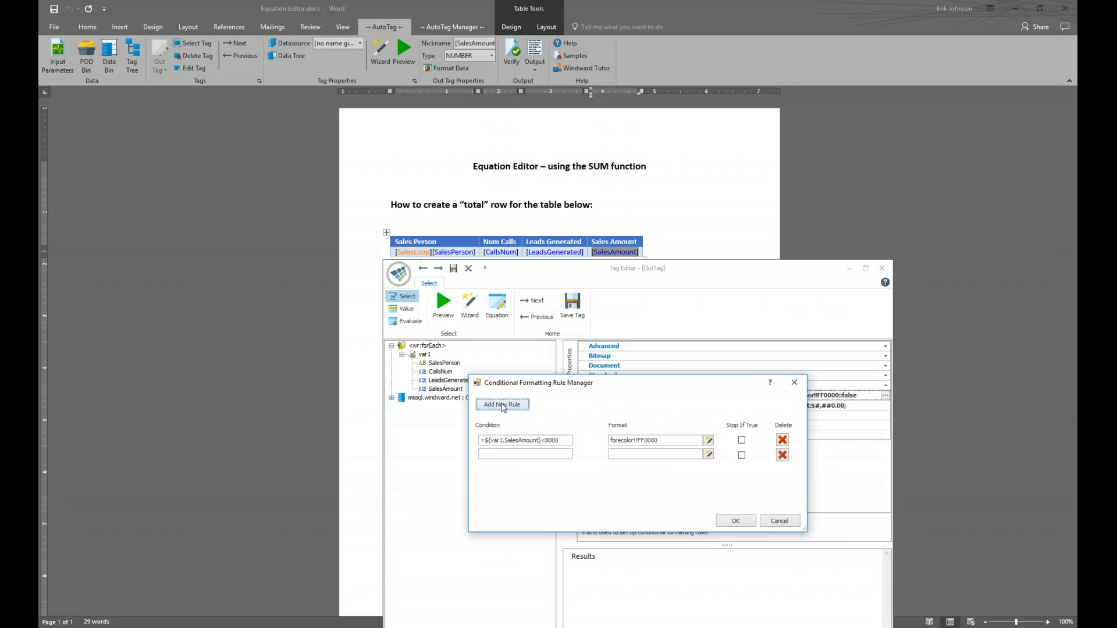
click(783, 456)
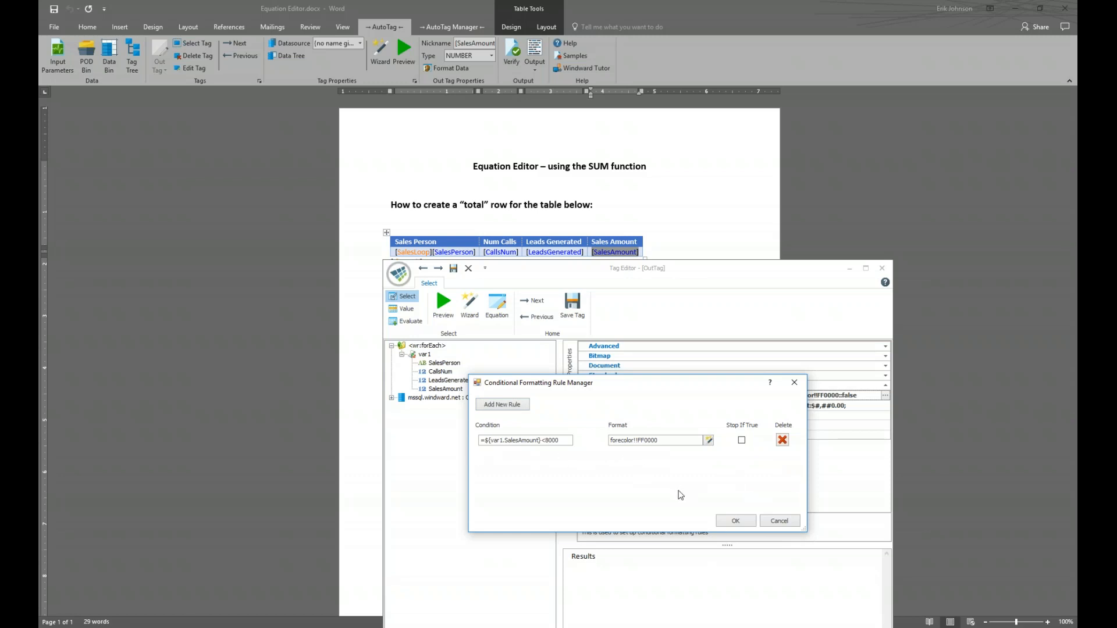
click(734, 521)
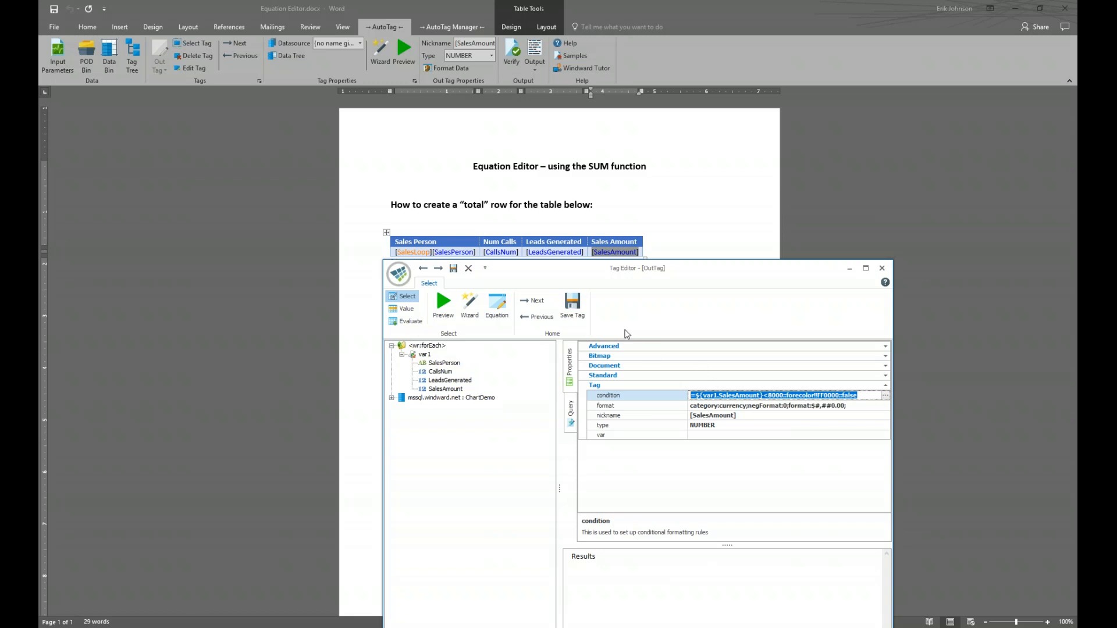
click(572, 307)
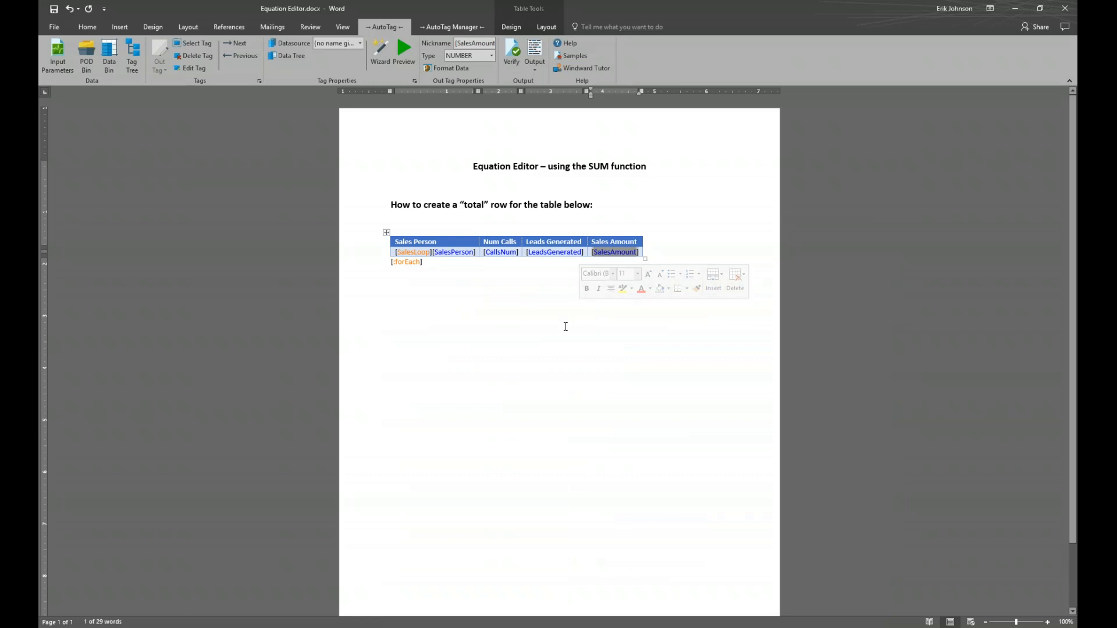
Save the document, generate its report output and hide the formatting marks in the output
click(538, 51)
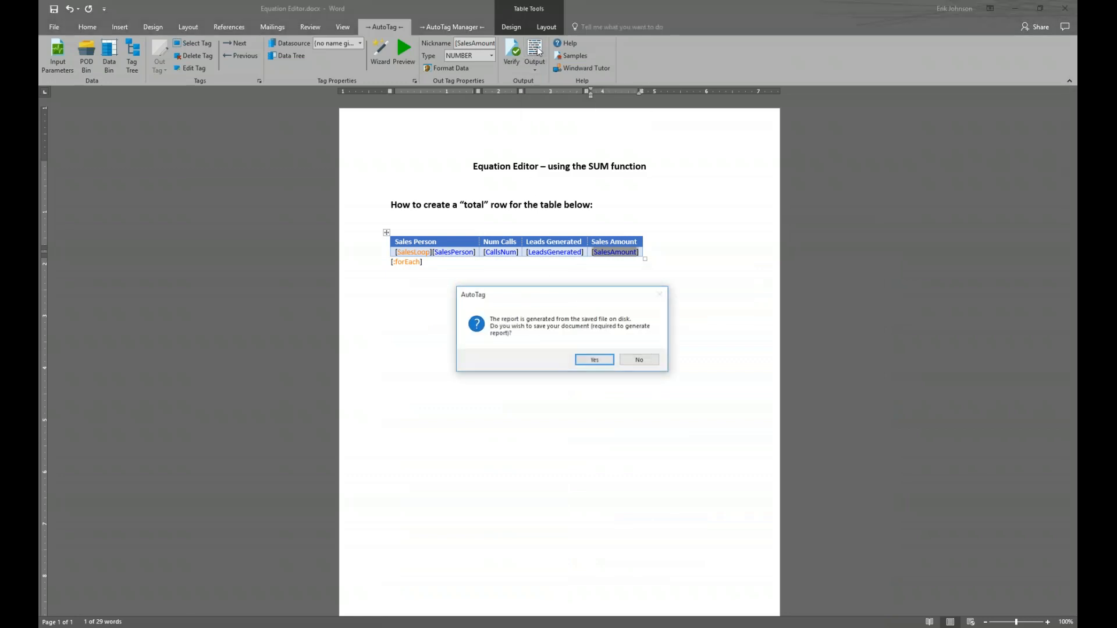
click(603, 361)
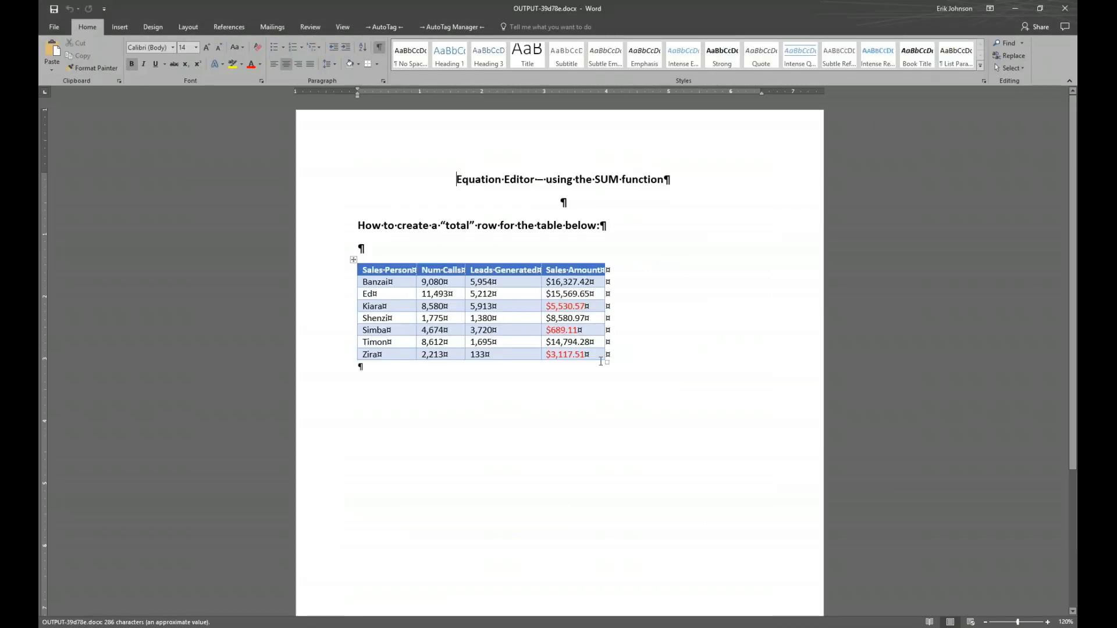
click(381, 49)
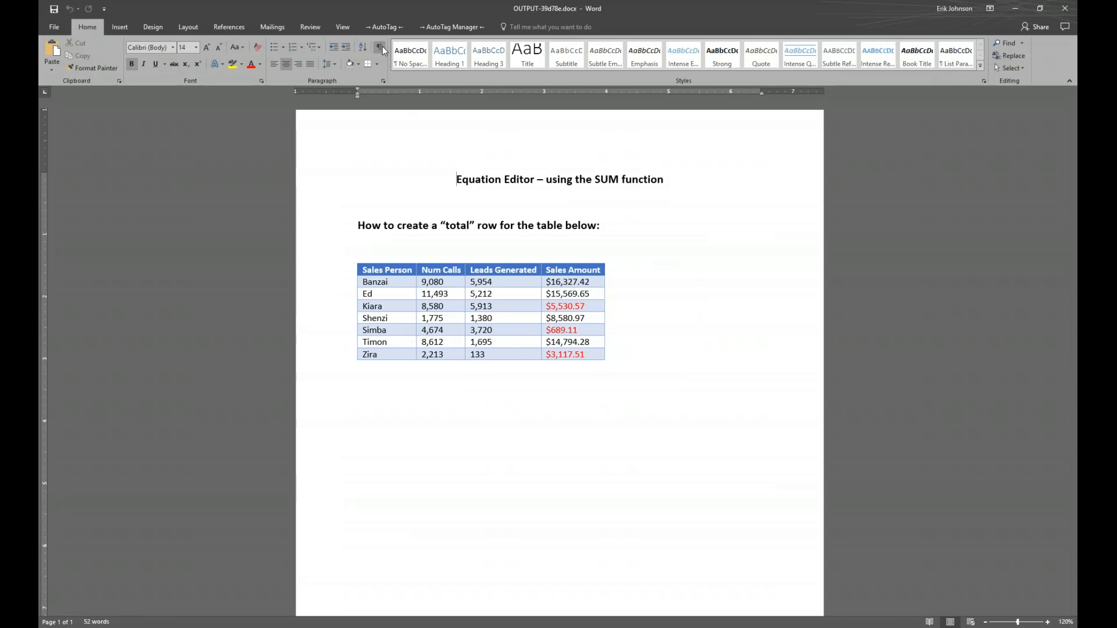
Compare the output side by side with the template, close the output and restore the template to full width
key(super+Right)
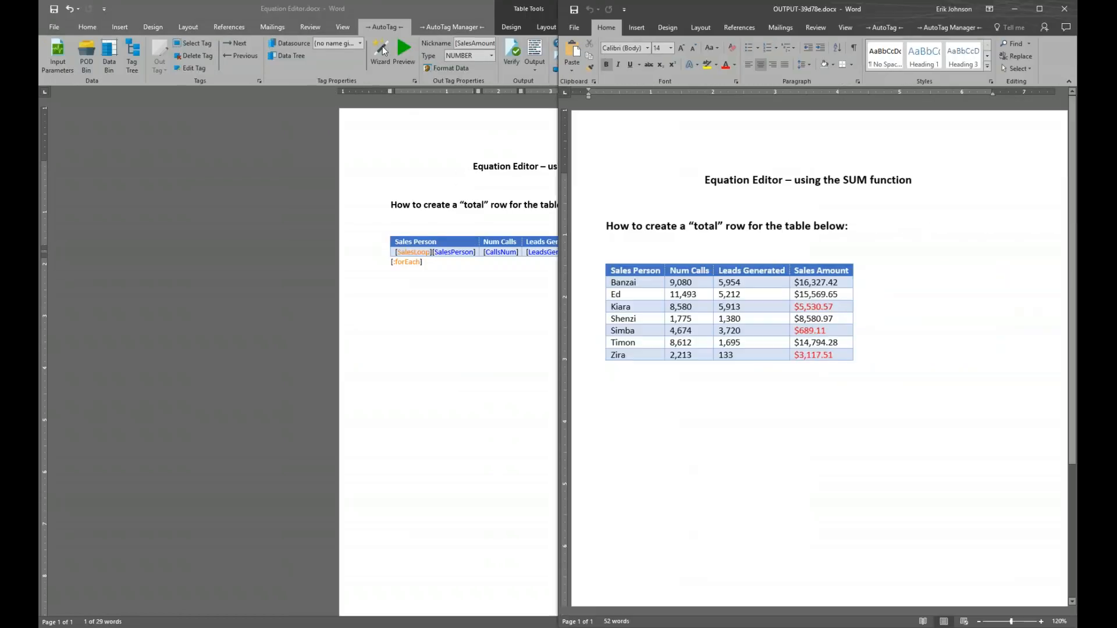
key(Return)
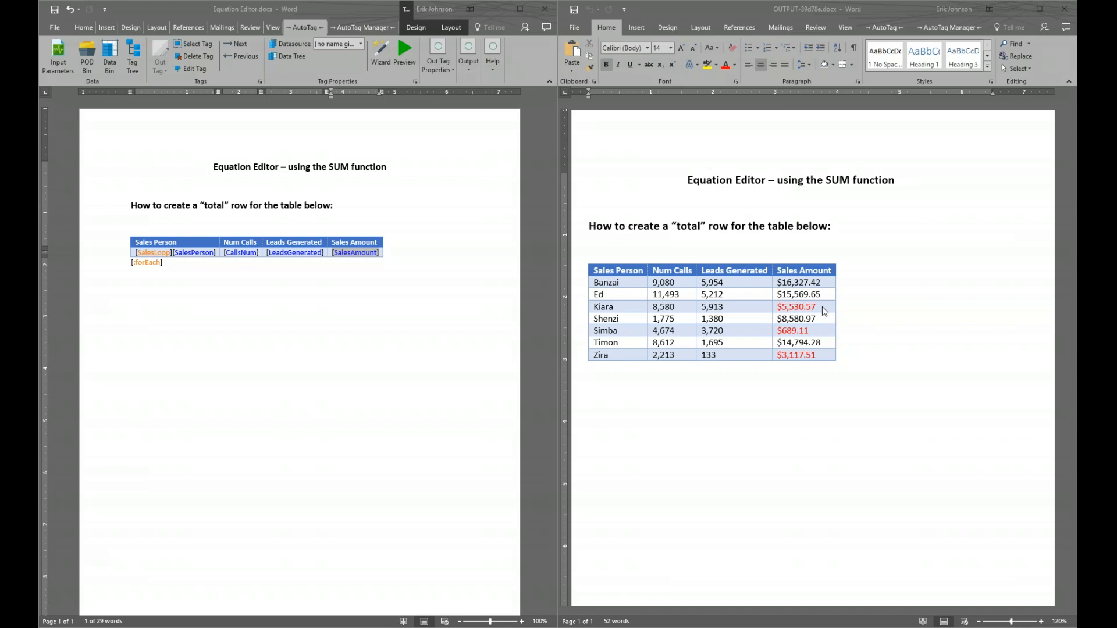
click(1068, 11)
click(520, 9)
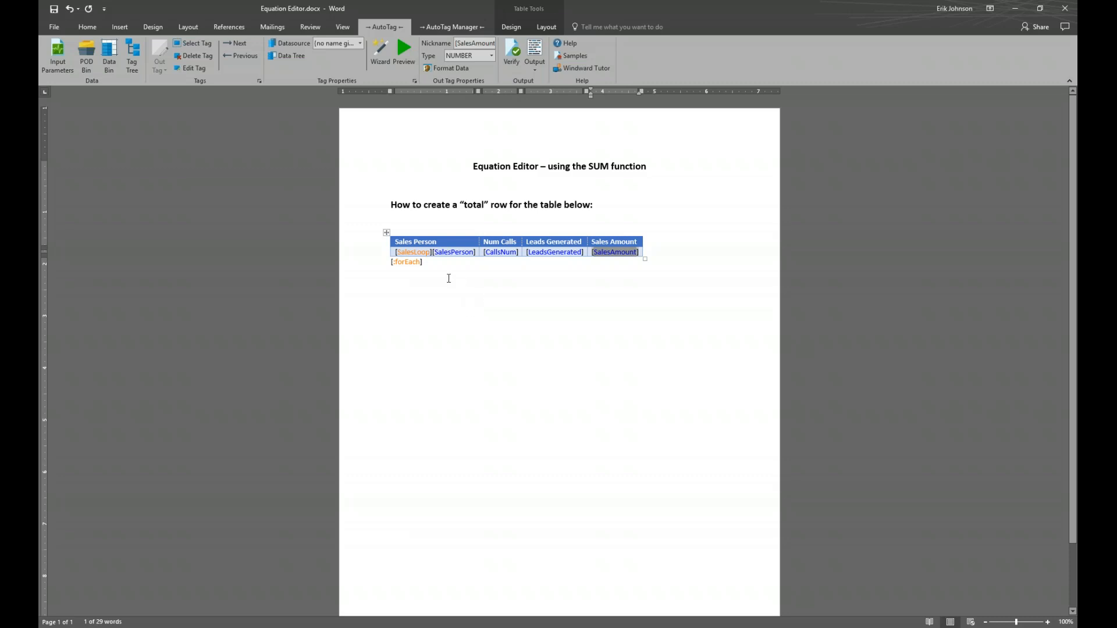
Delete the end ForEach tag below the table and add an empty row under the tag row
click(405, 262)
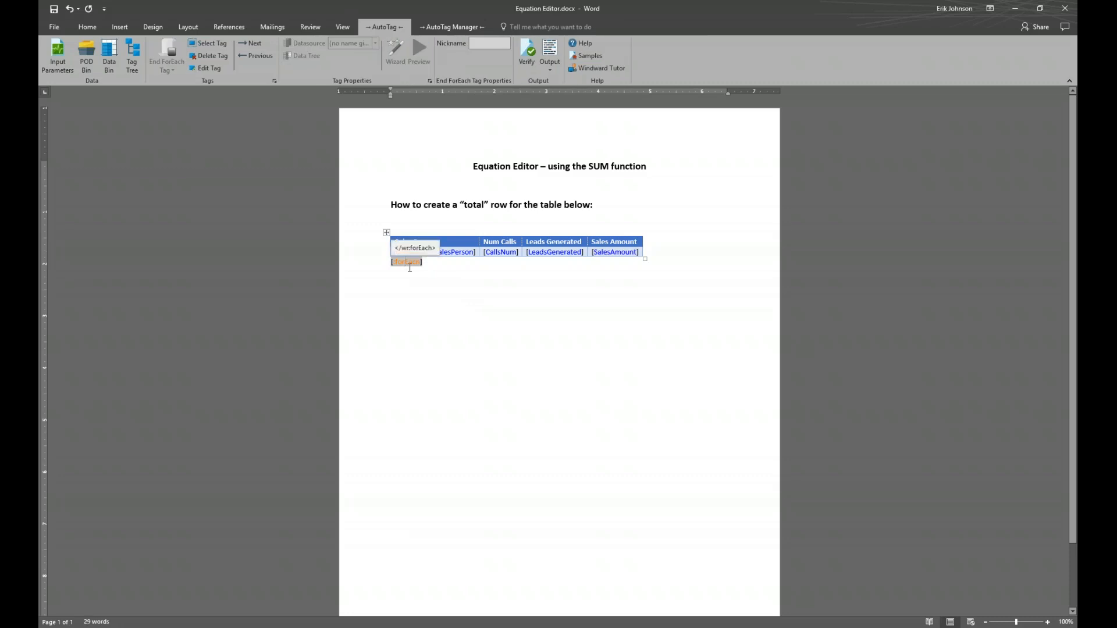
click(220, 57)
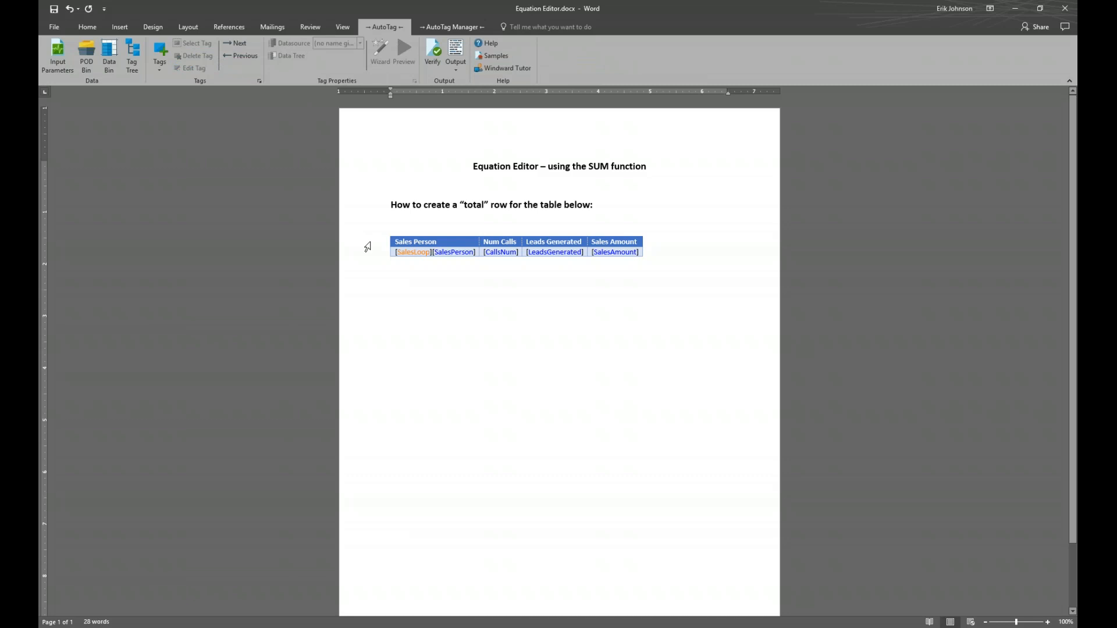
mouse_move(386, 257)
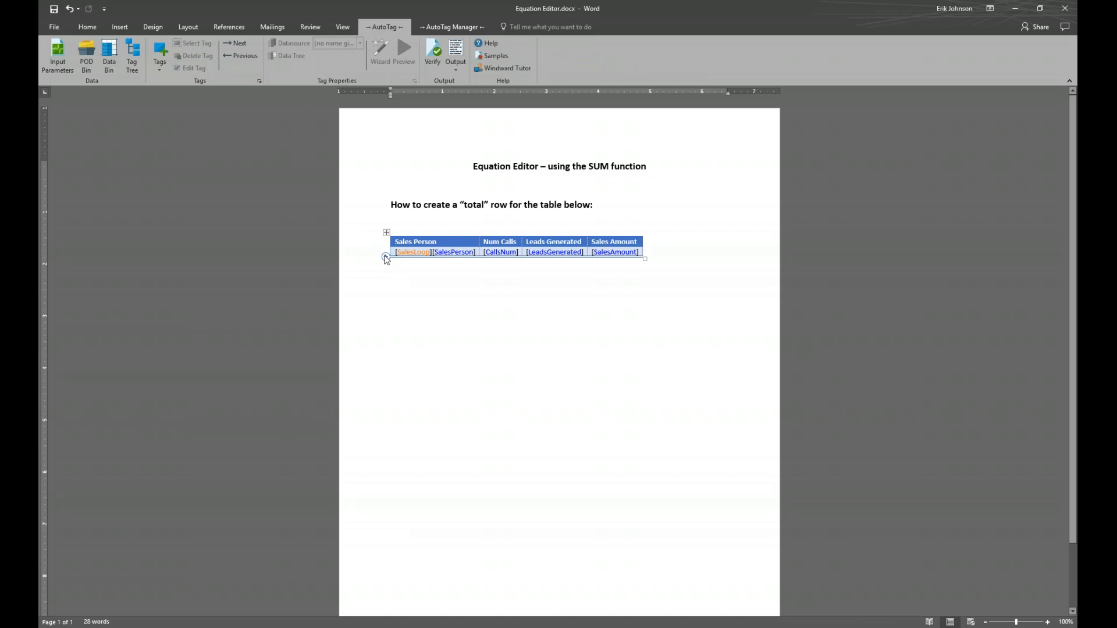
click(386, 257)
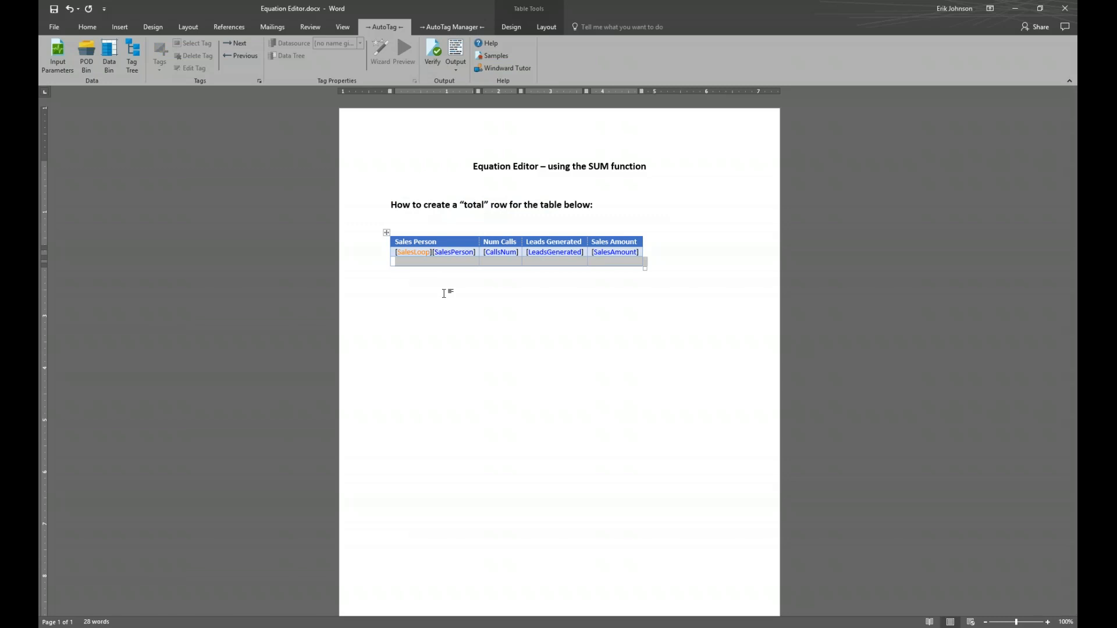
click(444, 293)
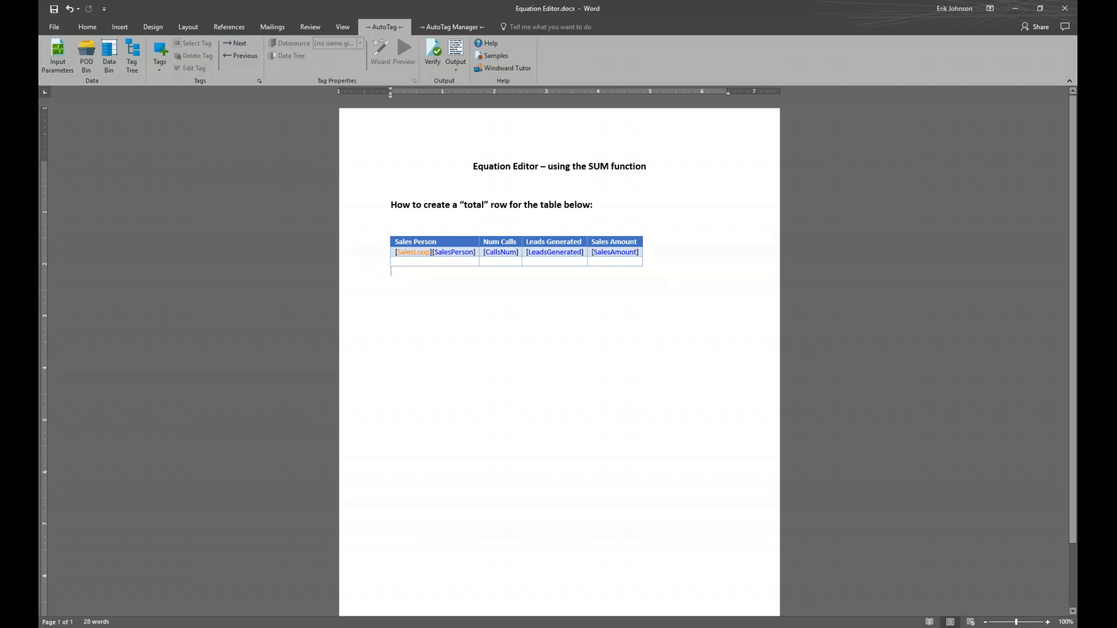
Insert an End ForEach tag in the Sales Person cell of the new bottom row
click(401, 262)
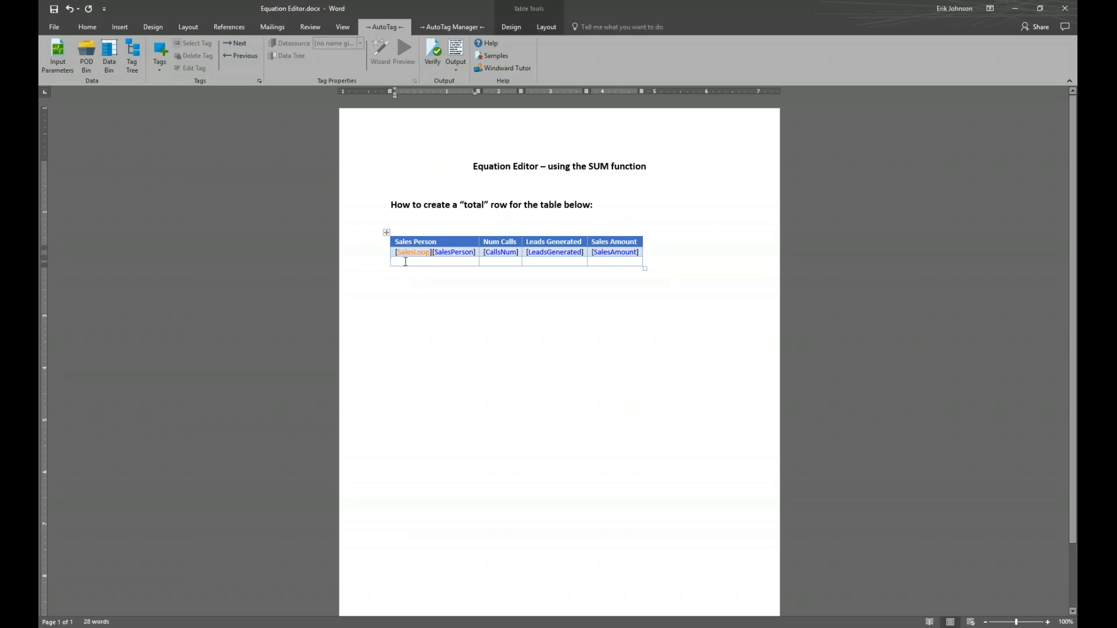
click(161, 53)
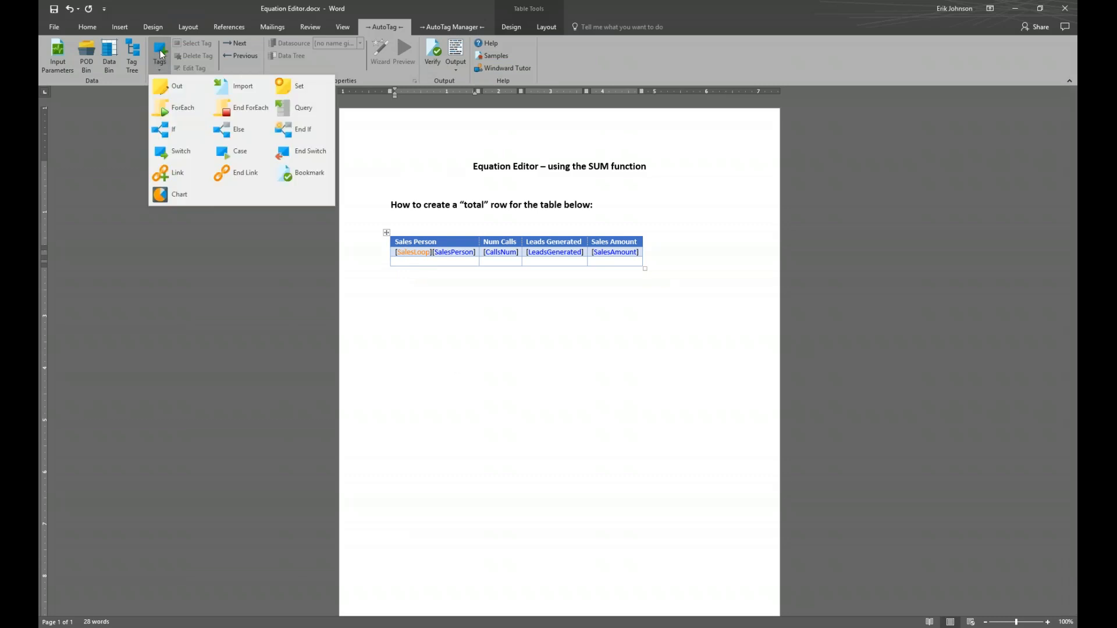
click(234, 110)
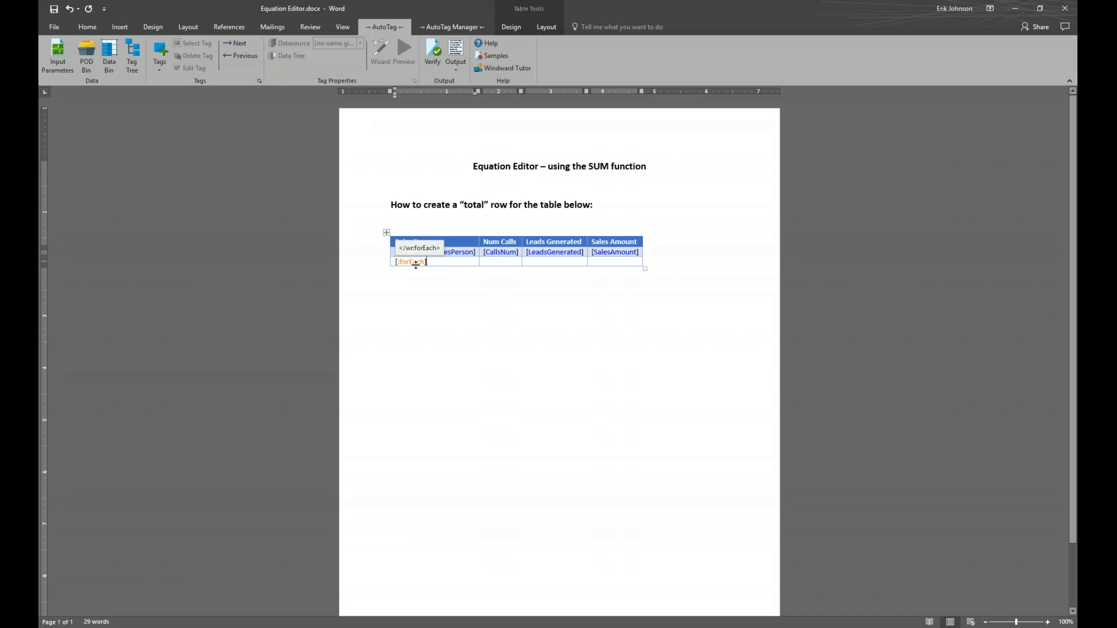
Enter the label "Total:" in the bottom row's Leads Generated cell and make it bold and right-aligned
click(548, 262)
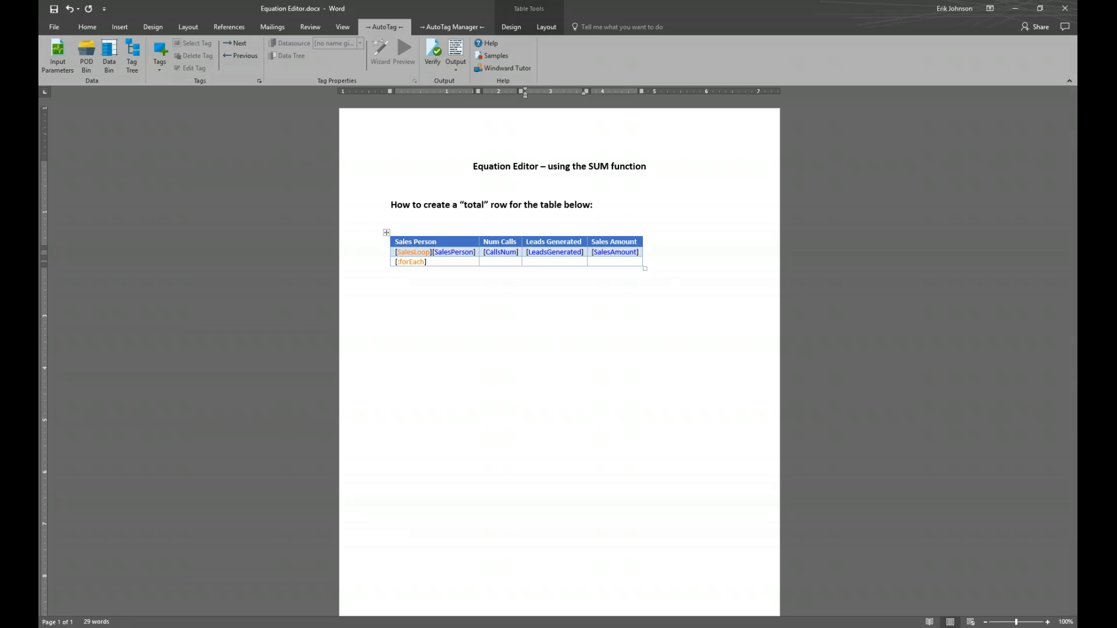
text(Total:)
key(shift+Home)
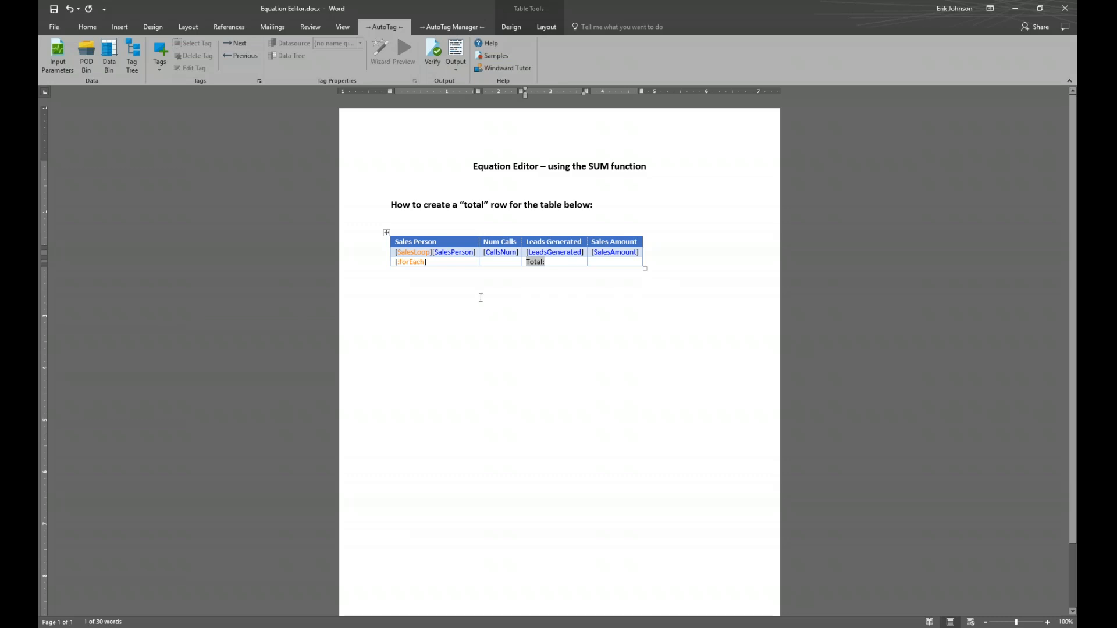
click(87, 28)
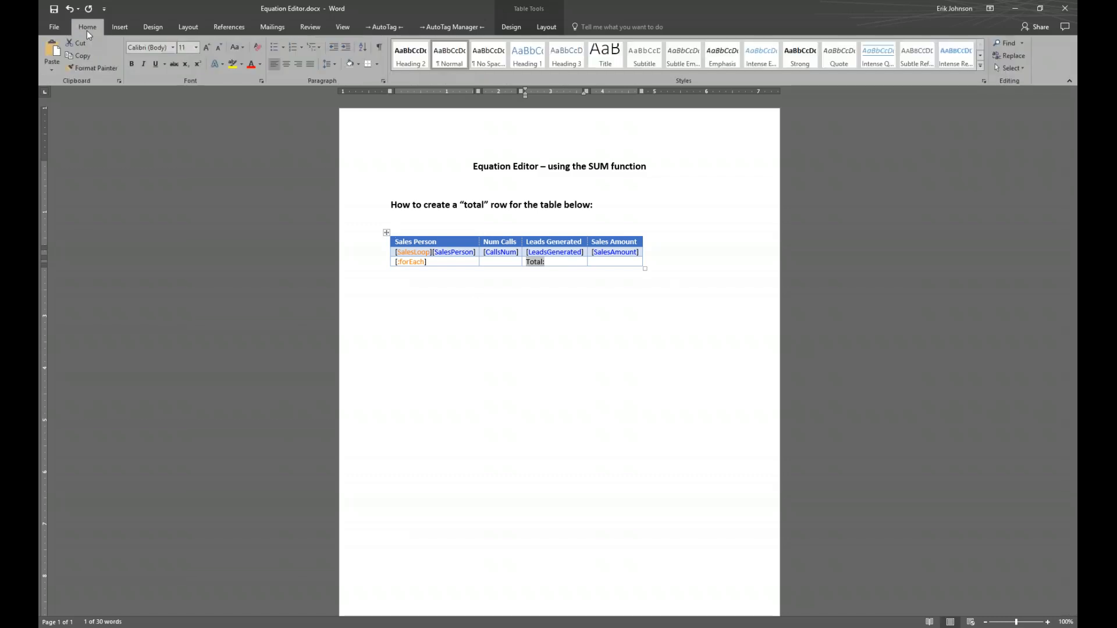
click(130, 64)
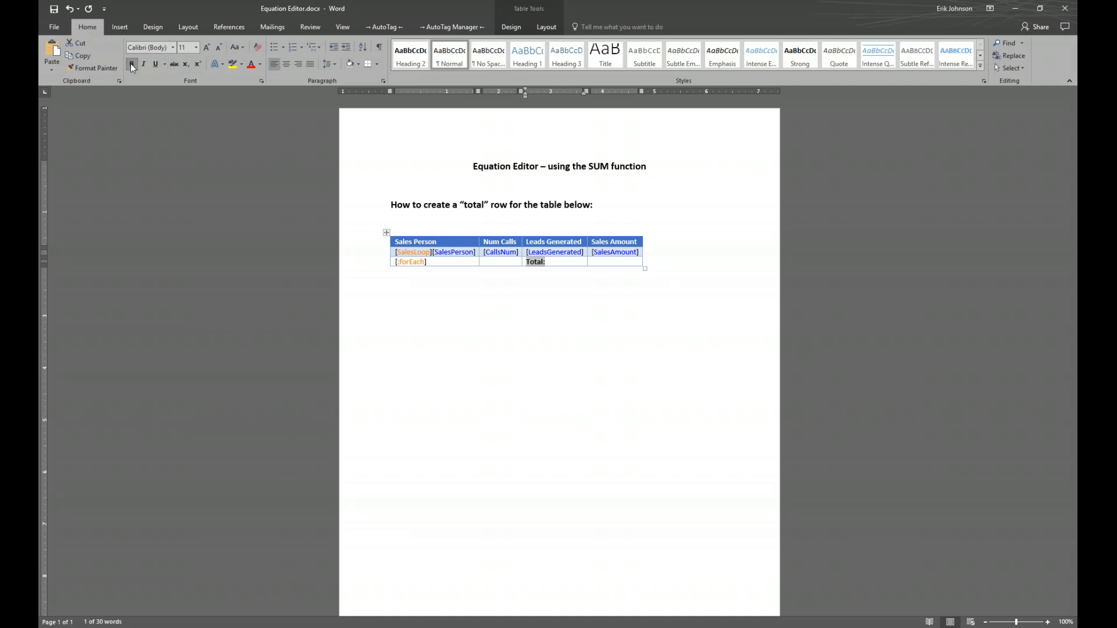
click(300, 66)
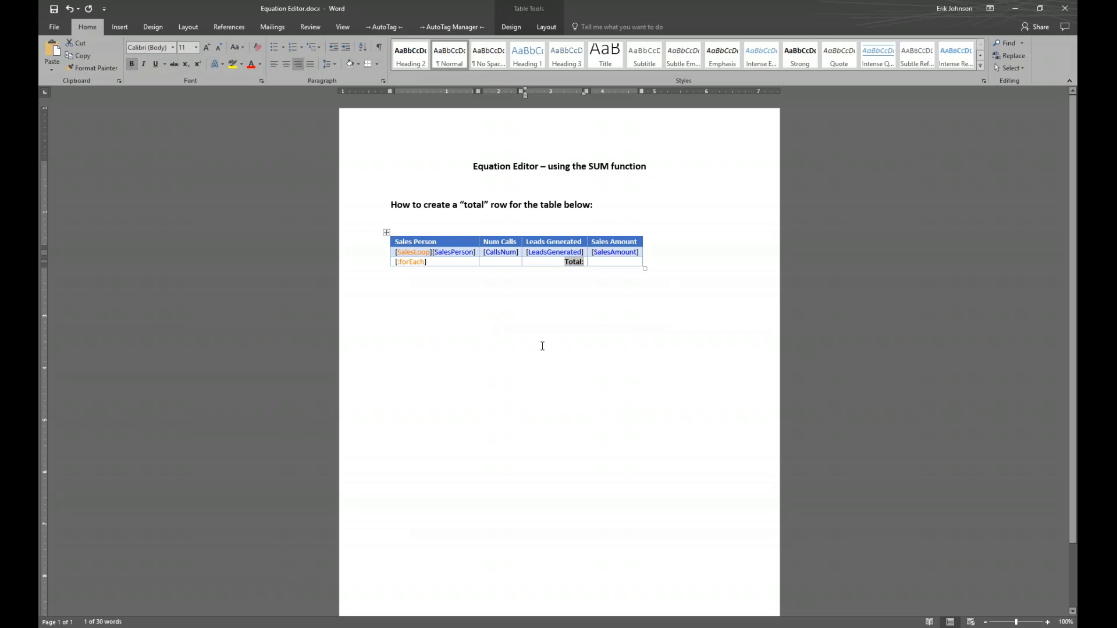
Insert an Out tag in the Sales Amount cell of the total row
click(615, 263)
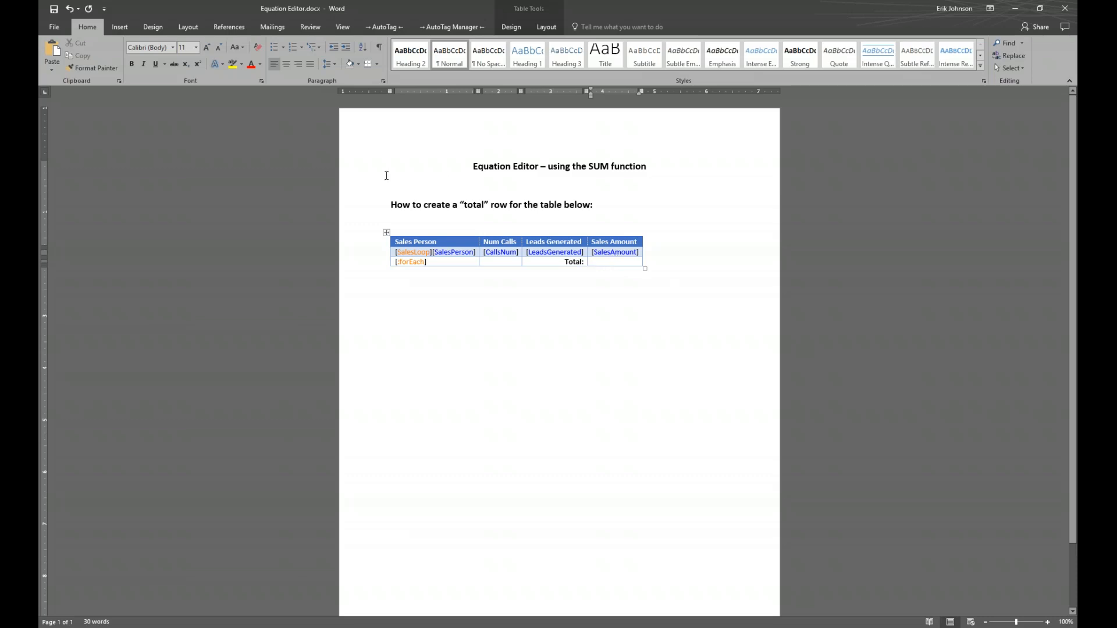
click(394, 28)
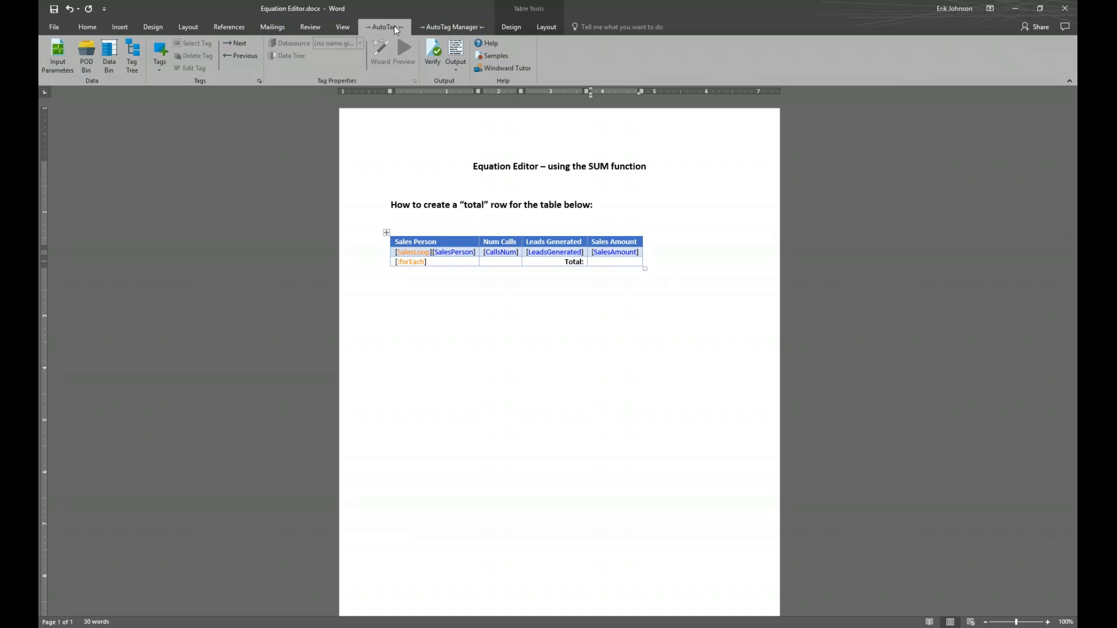
click(165, 48)
click(178, 82)
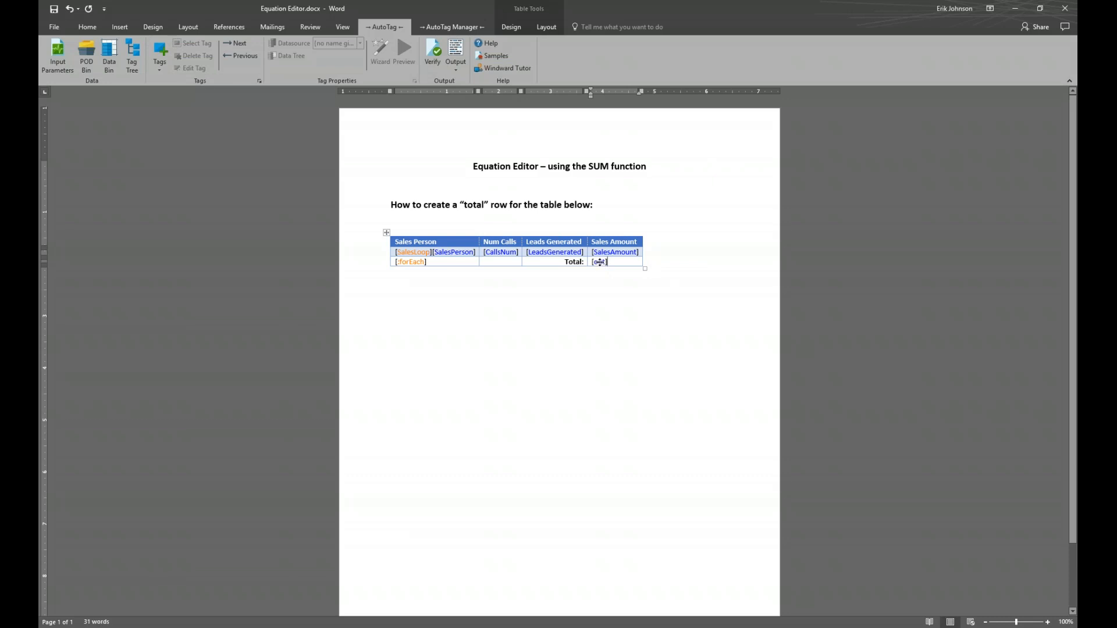
Open the total row's Out tag for editing and insert the SUM function from the Math & Trig category as its equation
double_click(599, 262)
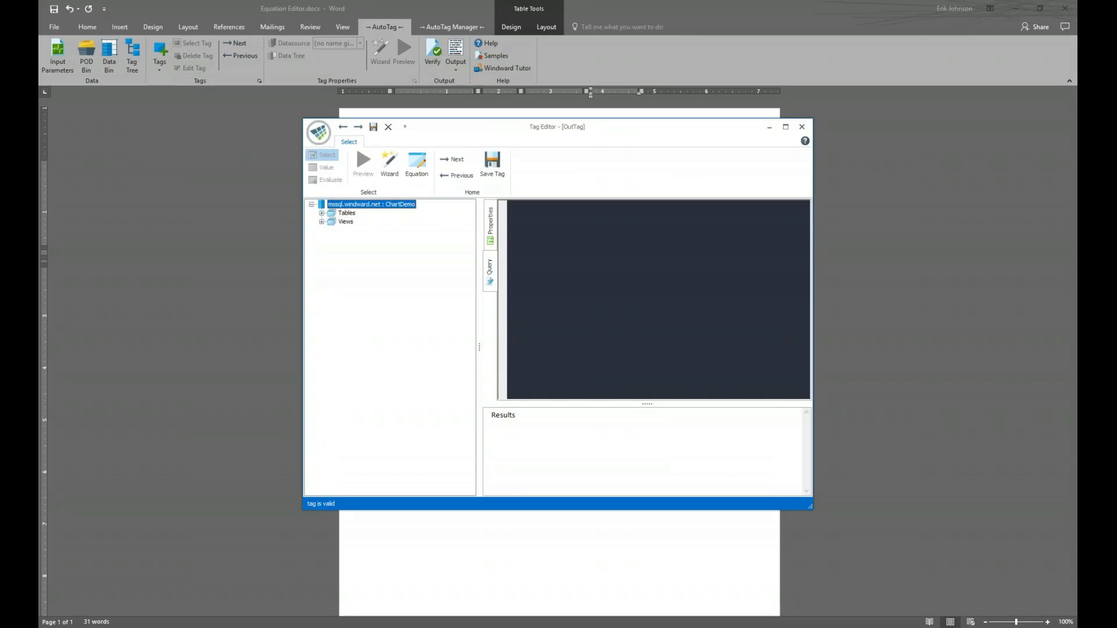
click(421, 167)
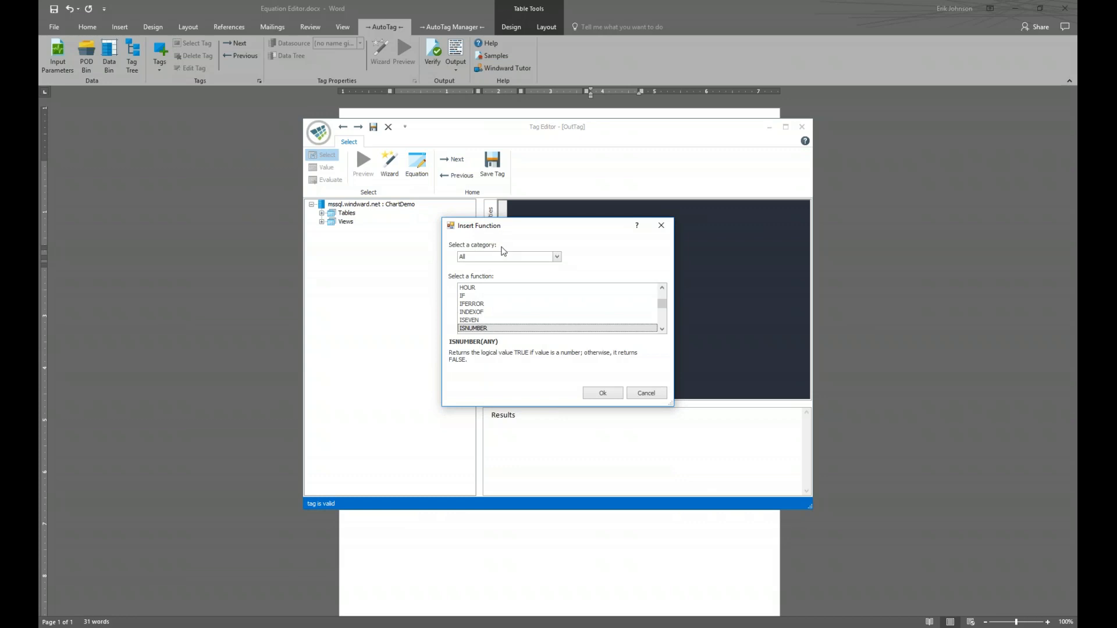
click(556, 256)
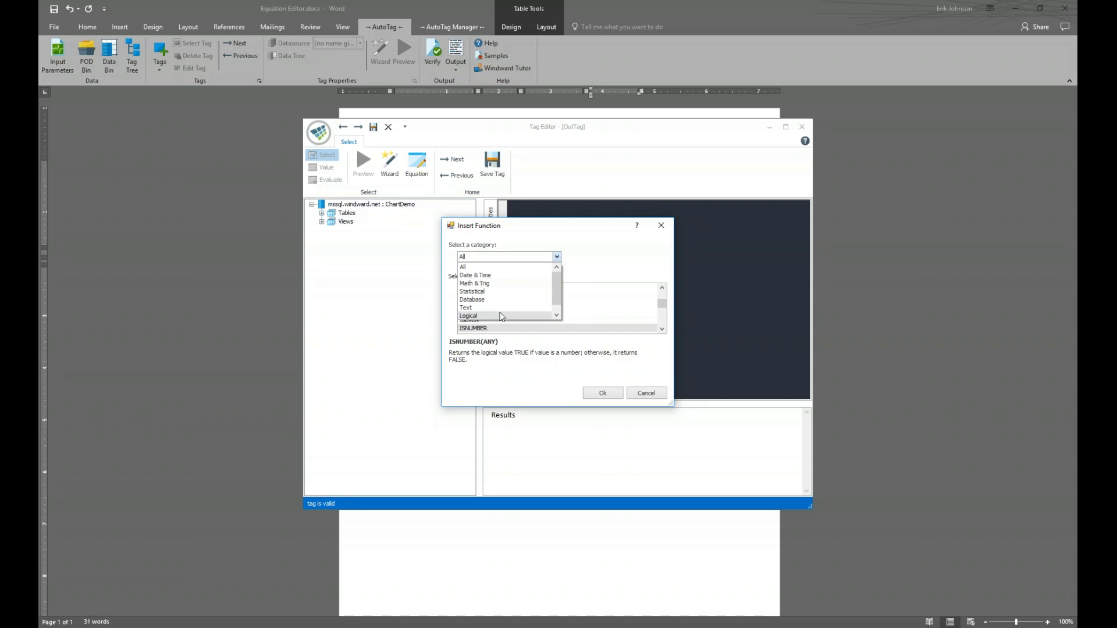
click(498, 285)
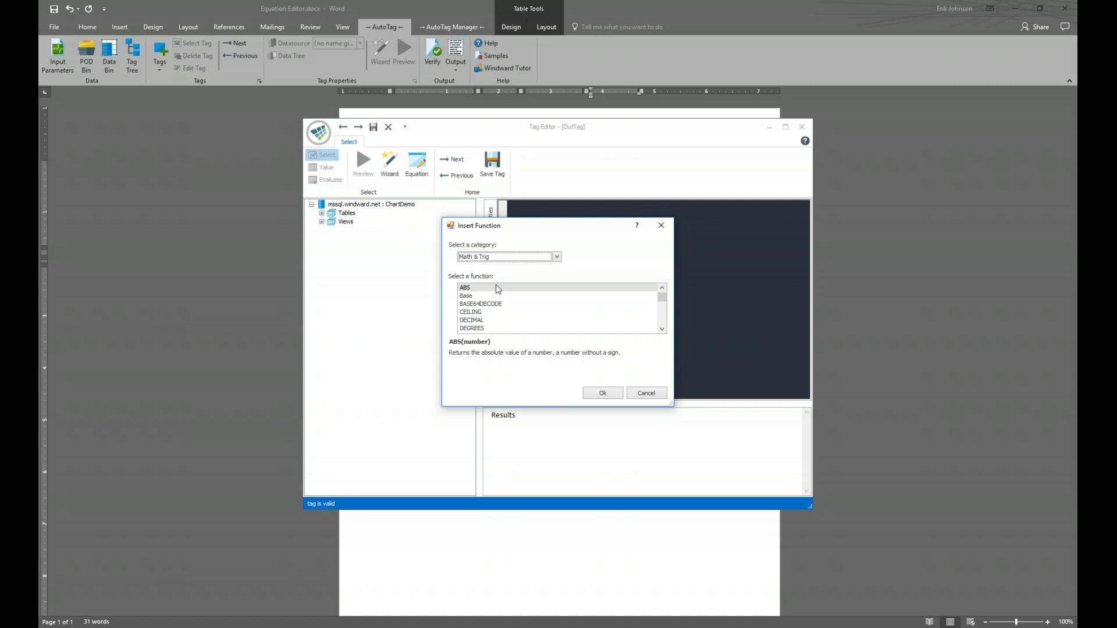
click(528, 314)
drag(662, 298, 666, 325)
click(465, 321)
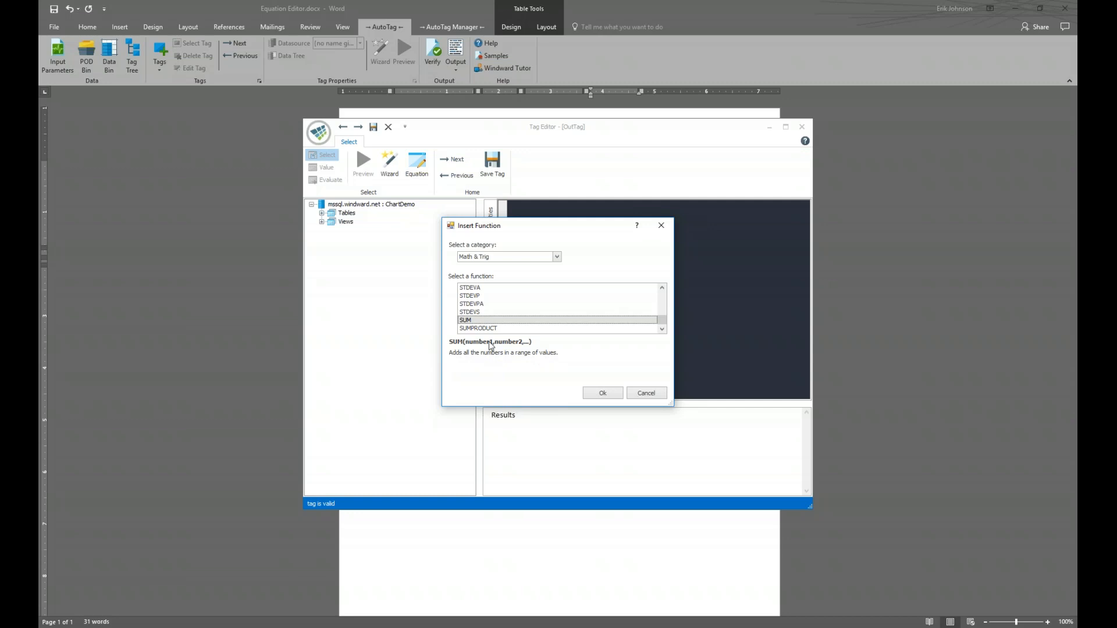
click(606, 396)
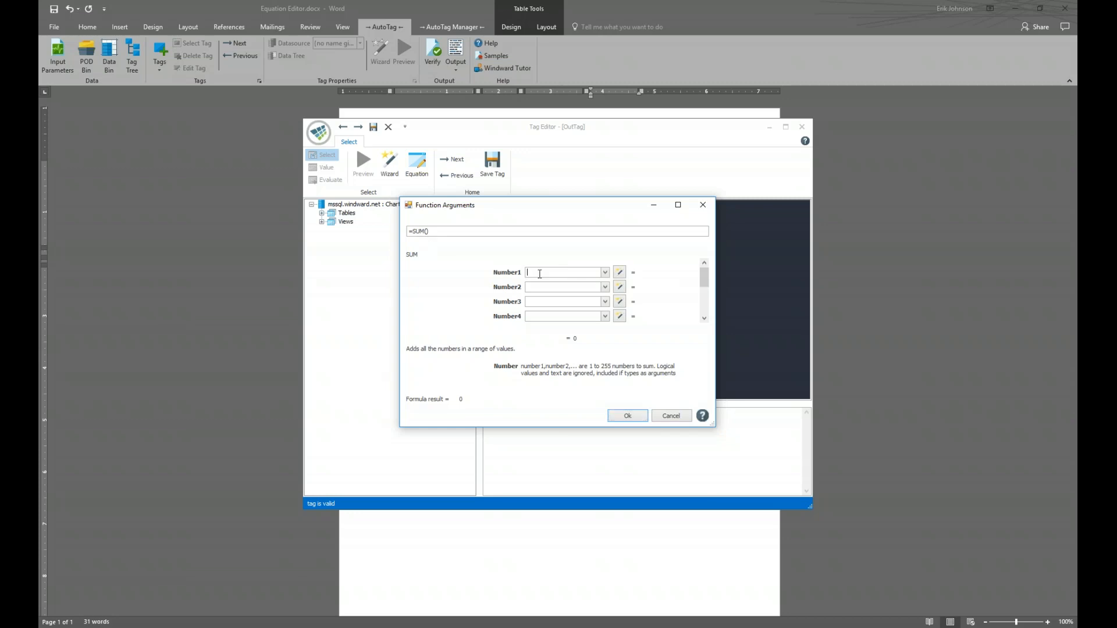
Build SUM's Number1 argument as a query returning the Sales table's SalesAmount column, accept the equation and save the tag
click(620, 273)
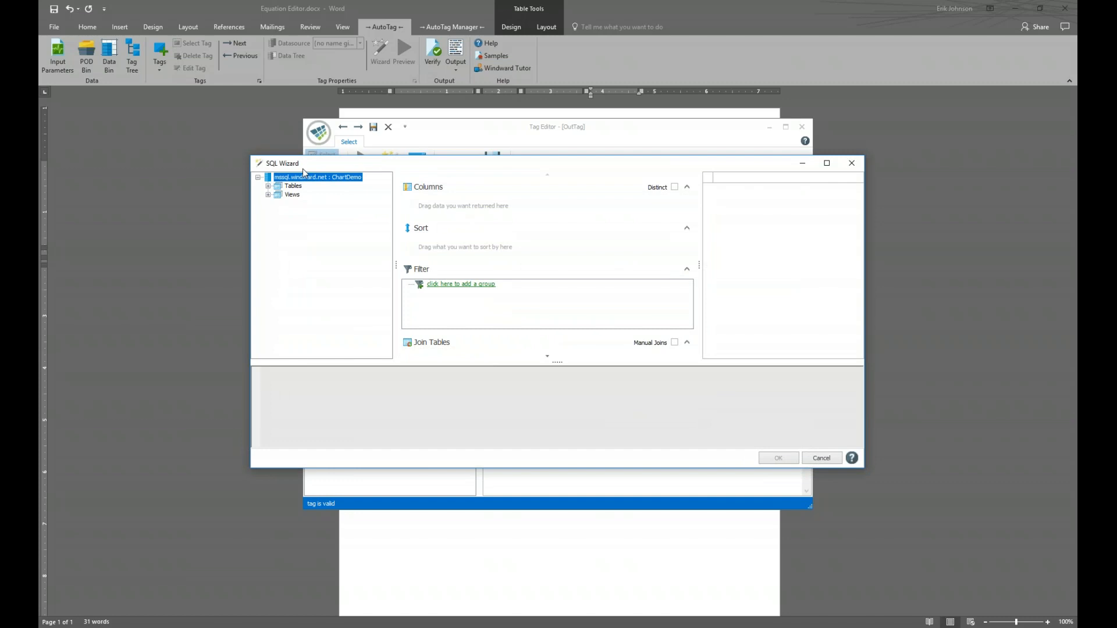
click(268, 186)
click(278, 203)
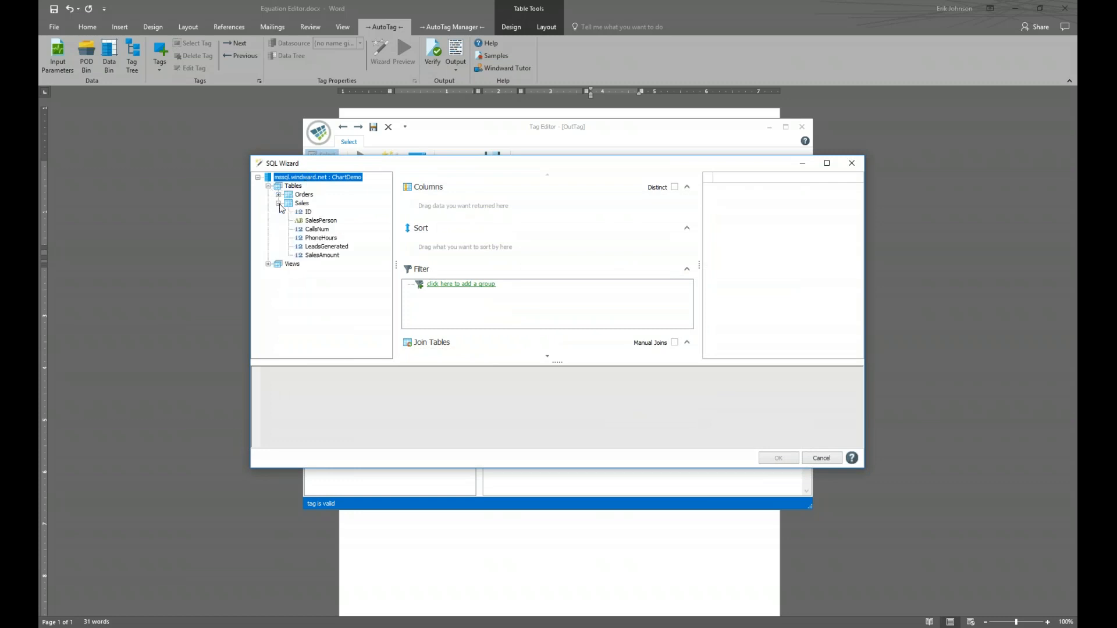
click(326, 256)
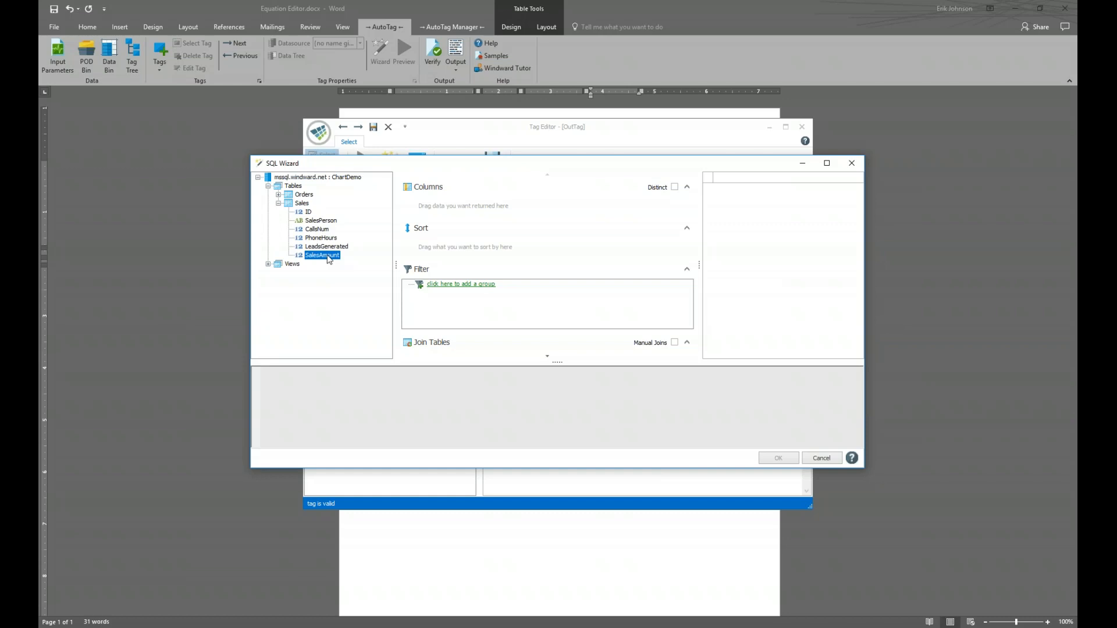
drag(328, 260, 436, 205)
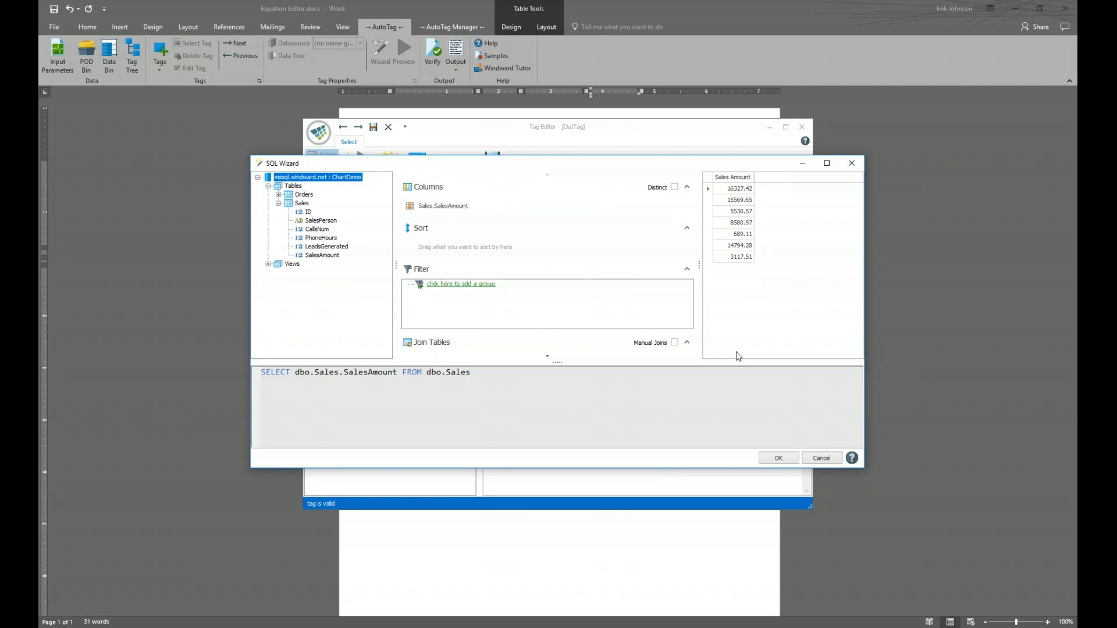
click(783, 459)
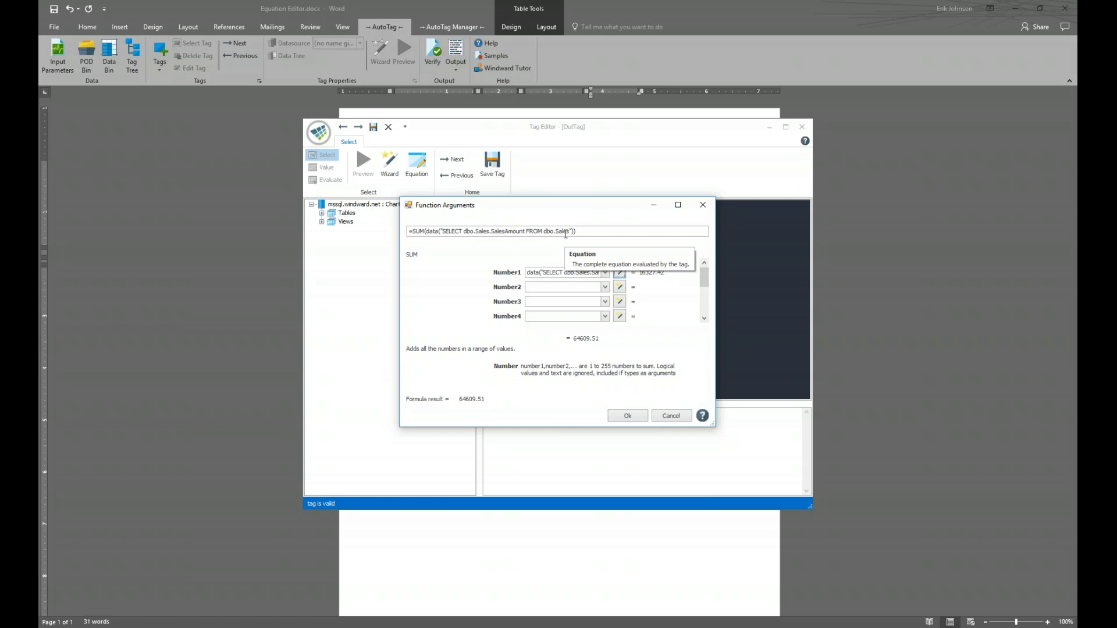
click(629, 416)
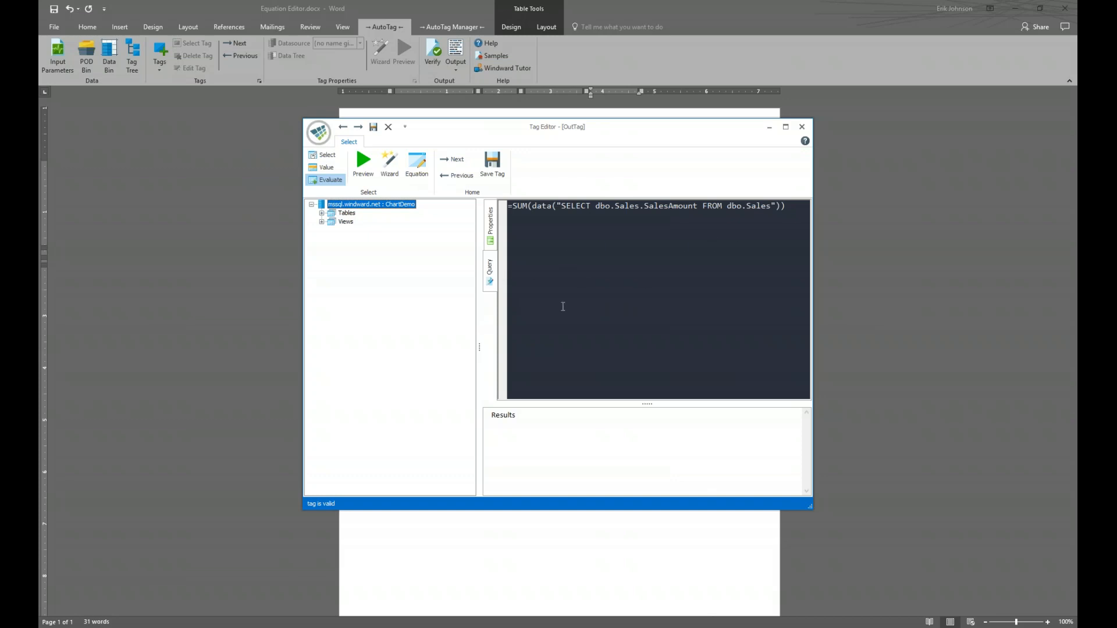
click(492, 167)
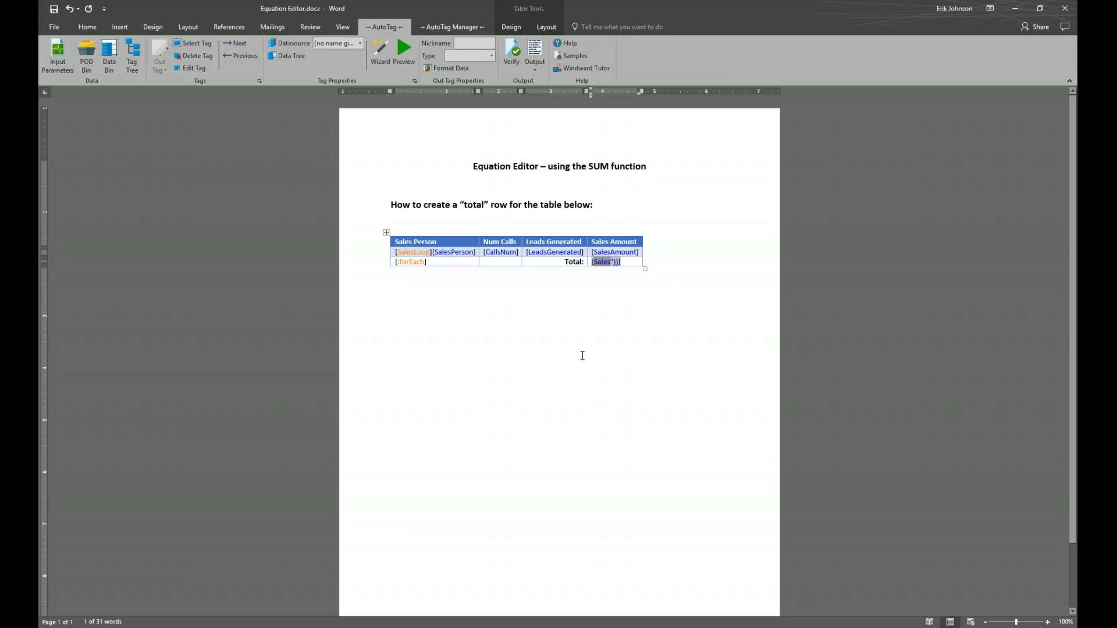
Select the total row's Out tag and apply the Currency number format to its data
mouse_move(610, 265)
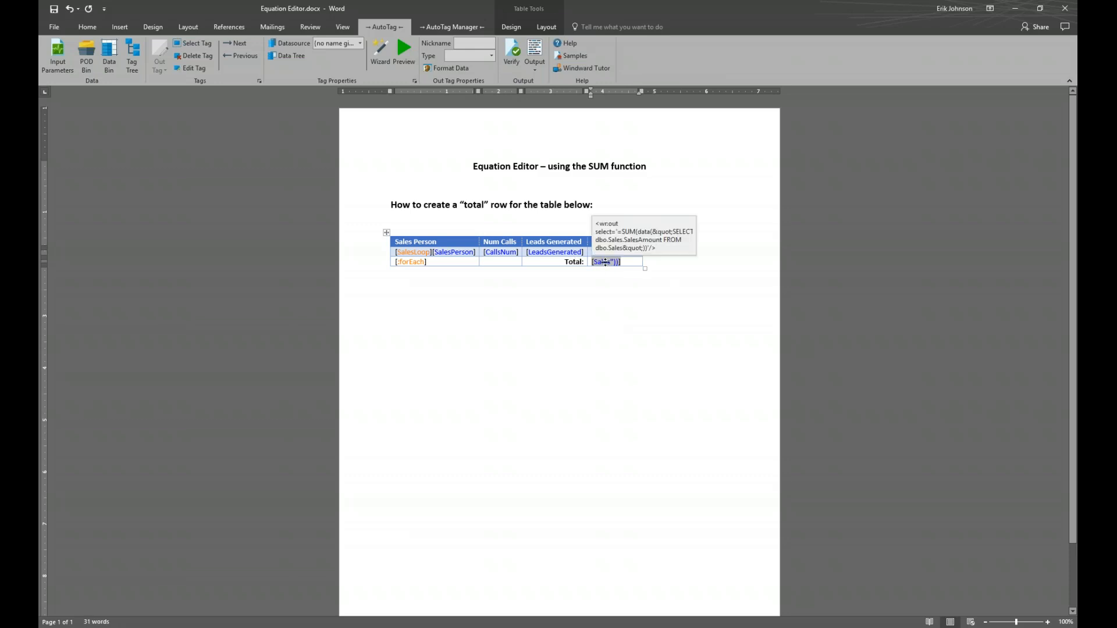
click(201, 43)
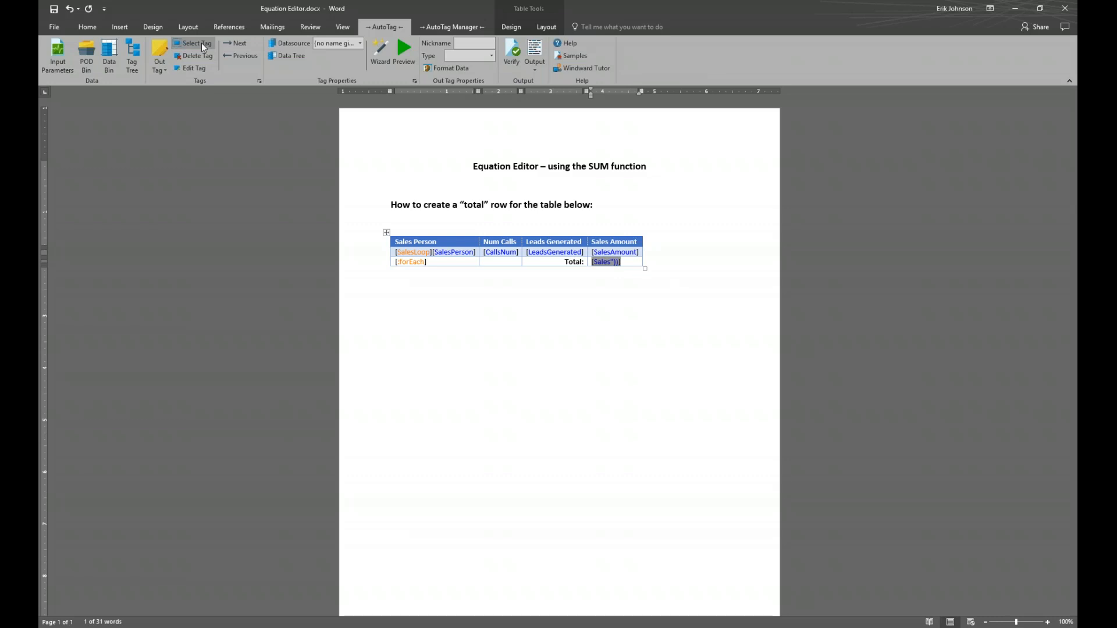
click(456, 68)
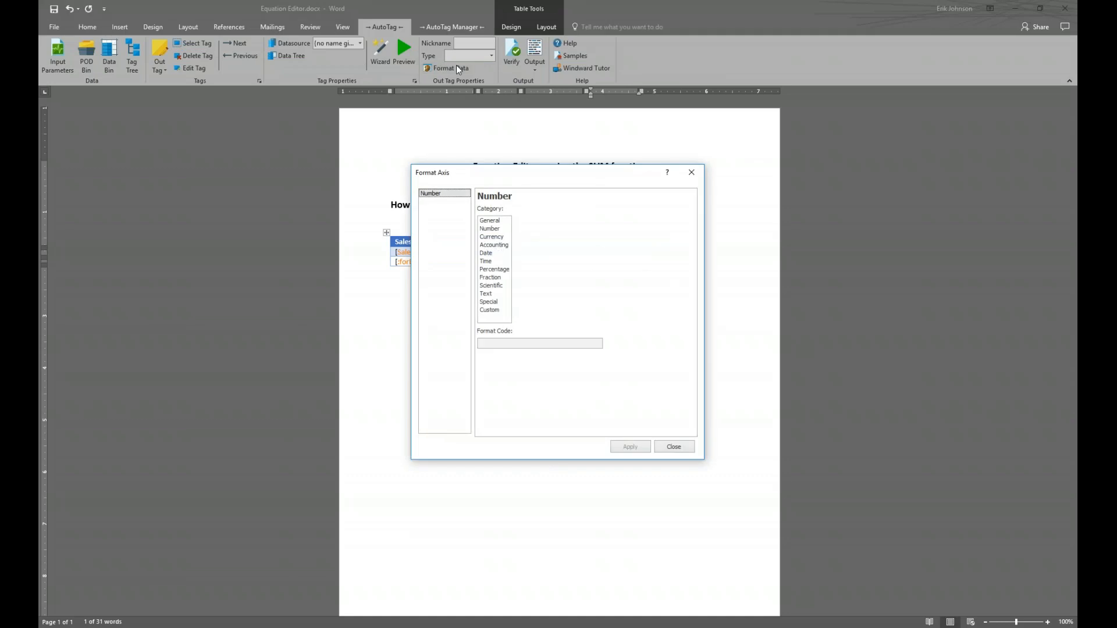
click(492, 237)
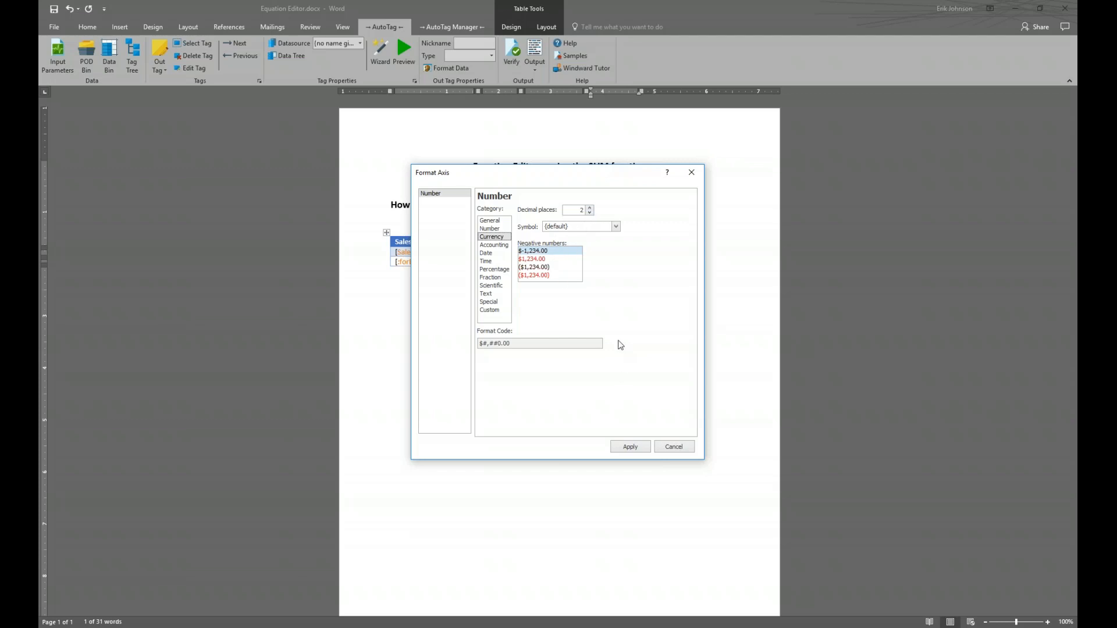
click(628, 449)
click(682, 451)
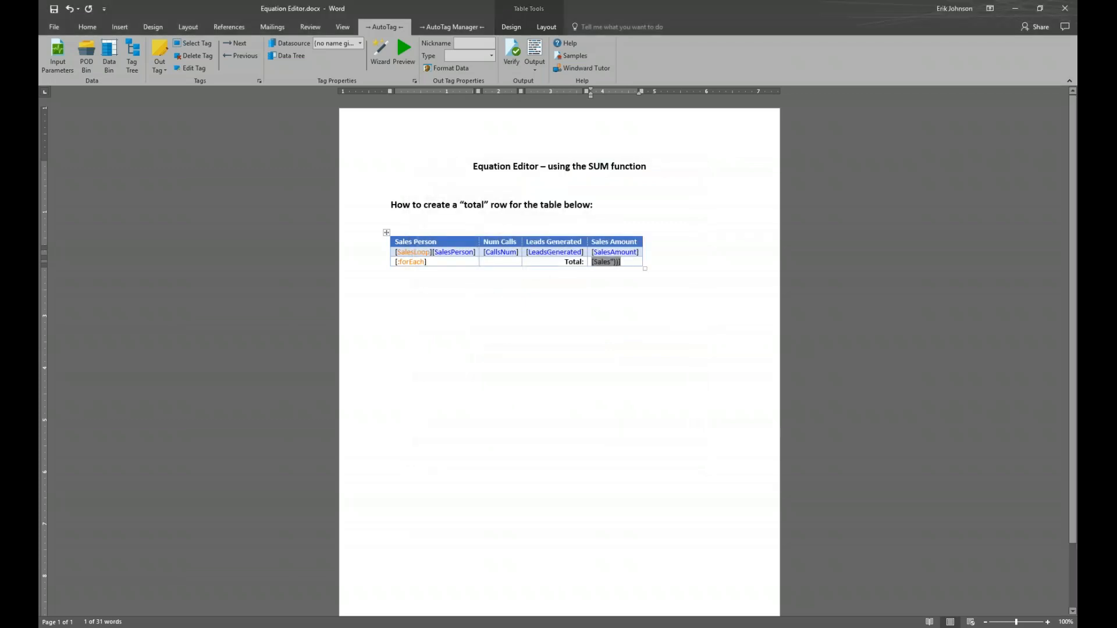
Make the SUM Out tag in the total row's Sales Amount cell bold
click(607, 261)
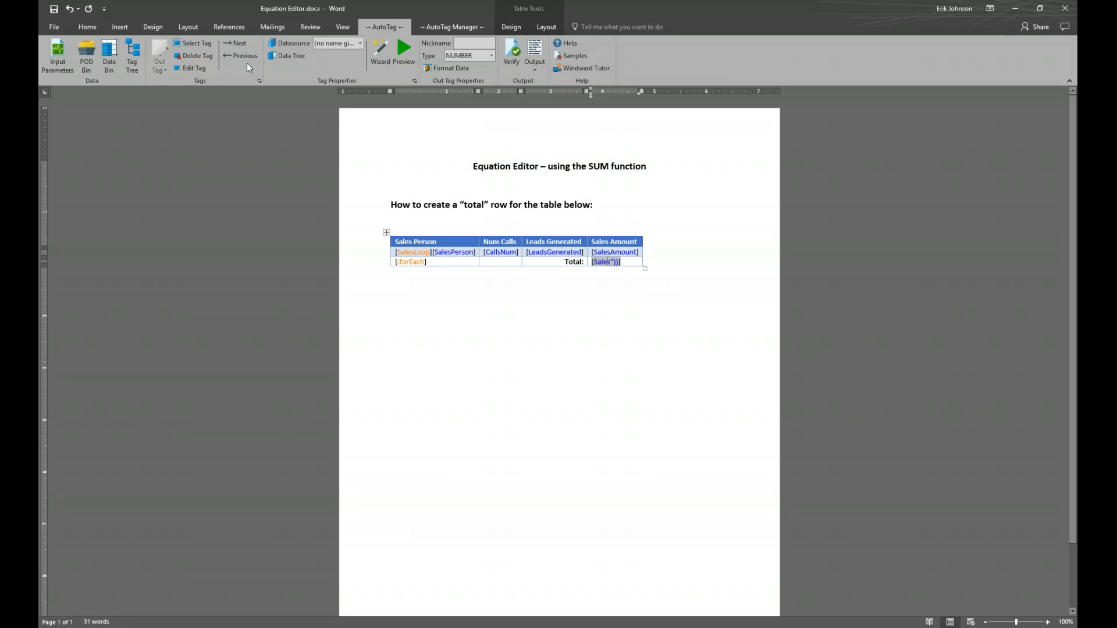
click(607, 260)
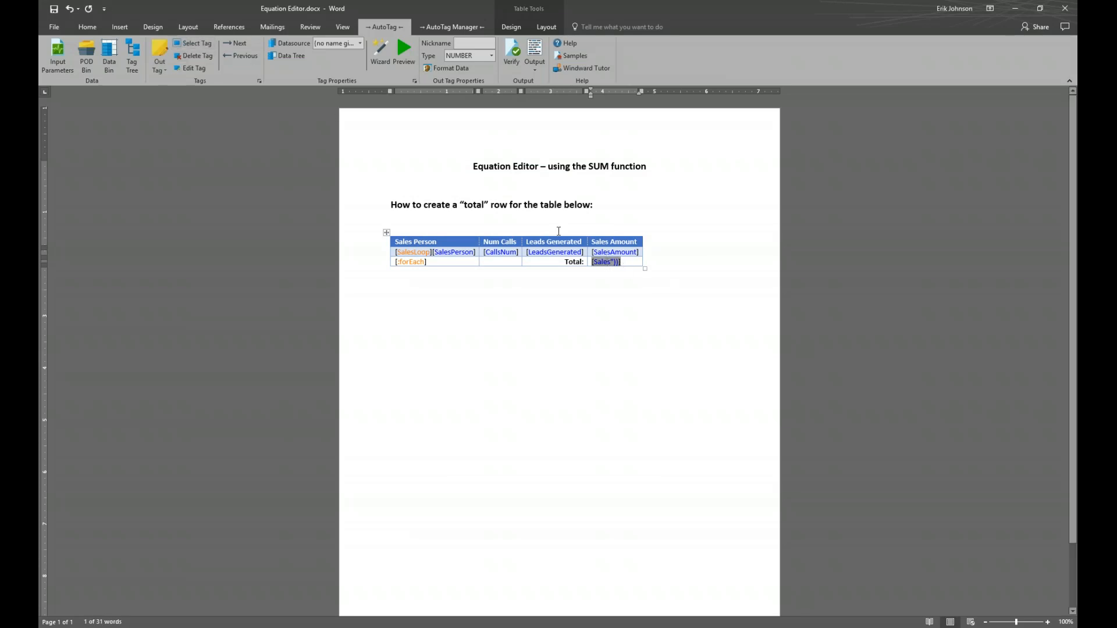
click(84, 28)
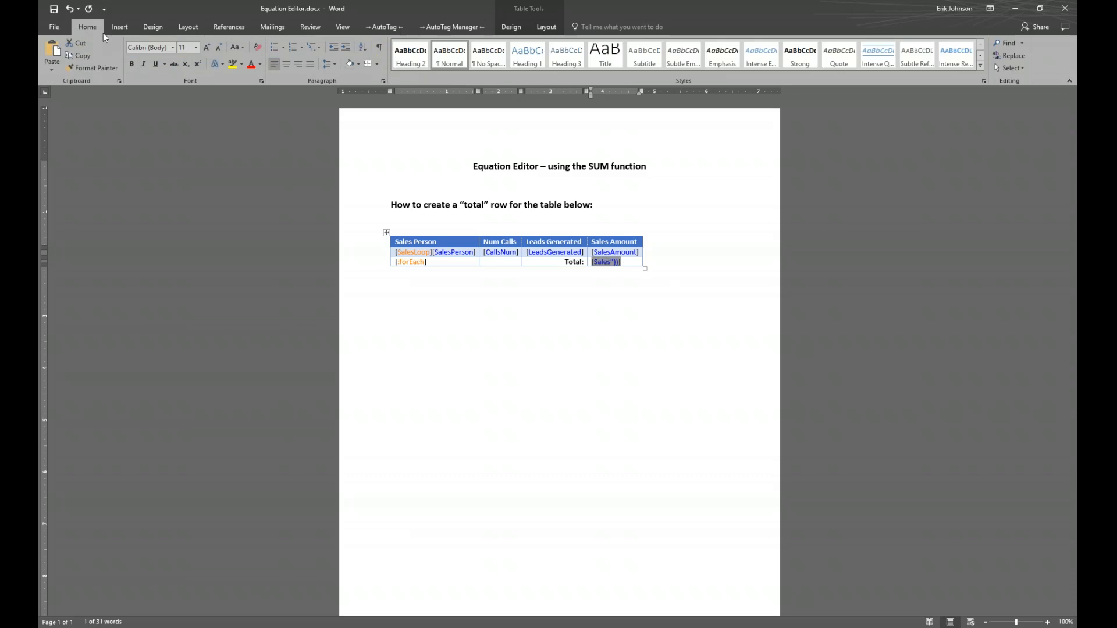
click(130, 64)
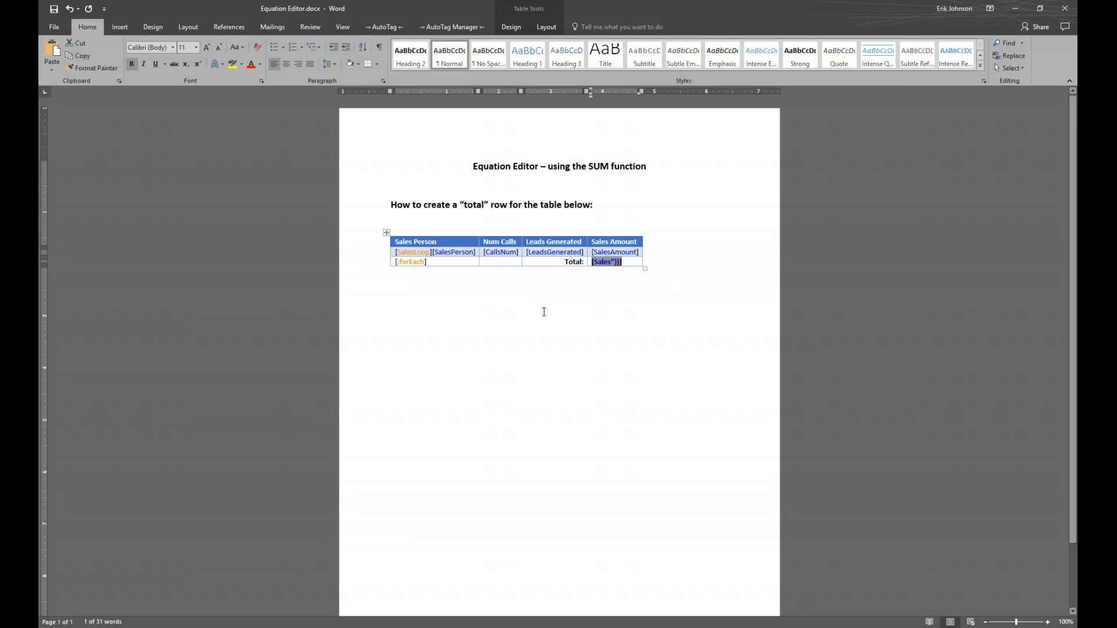
click(591, 344)
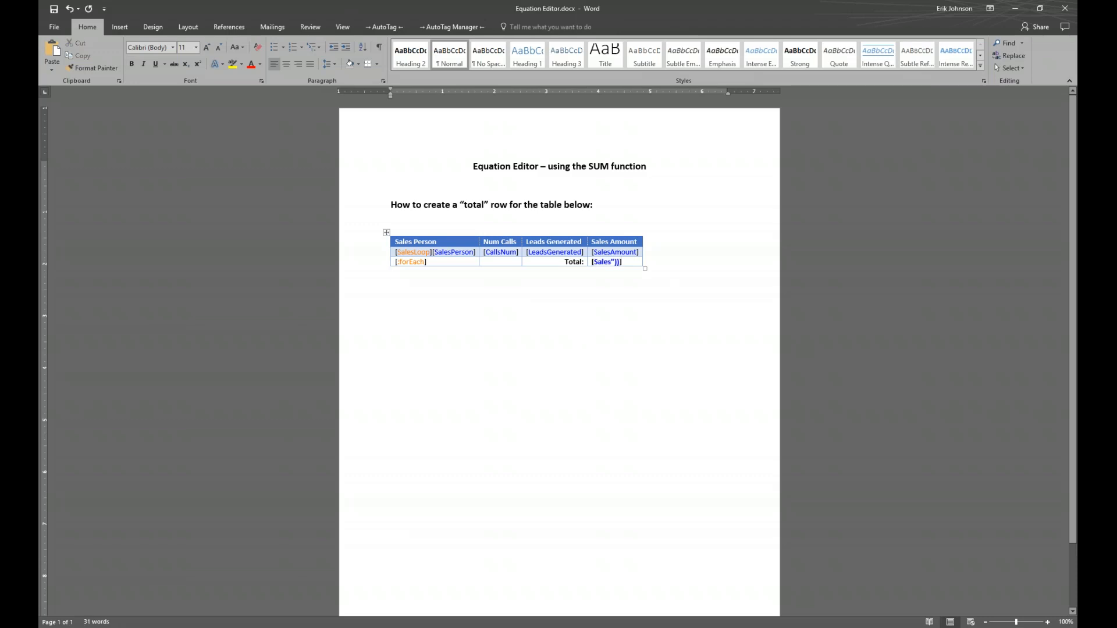
Generate the report as a Word document to check the total row, close the output and maximize the template window
click(373, 27)
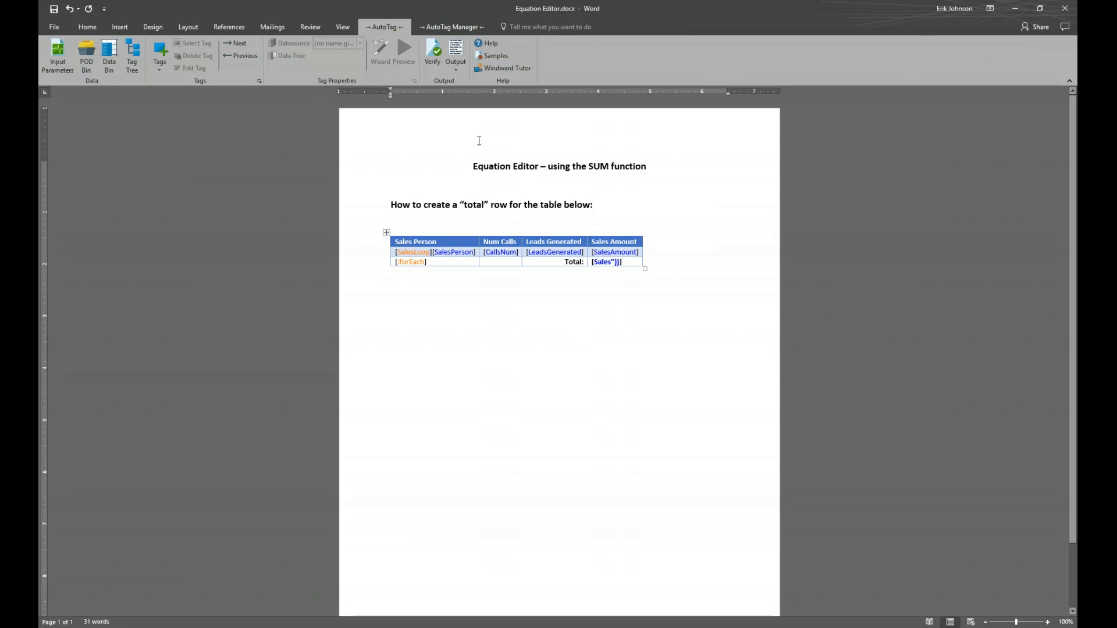
click(452, 53)
click(616, 359)
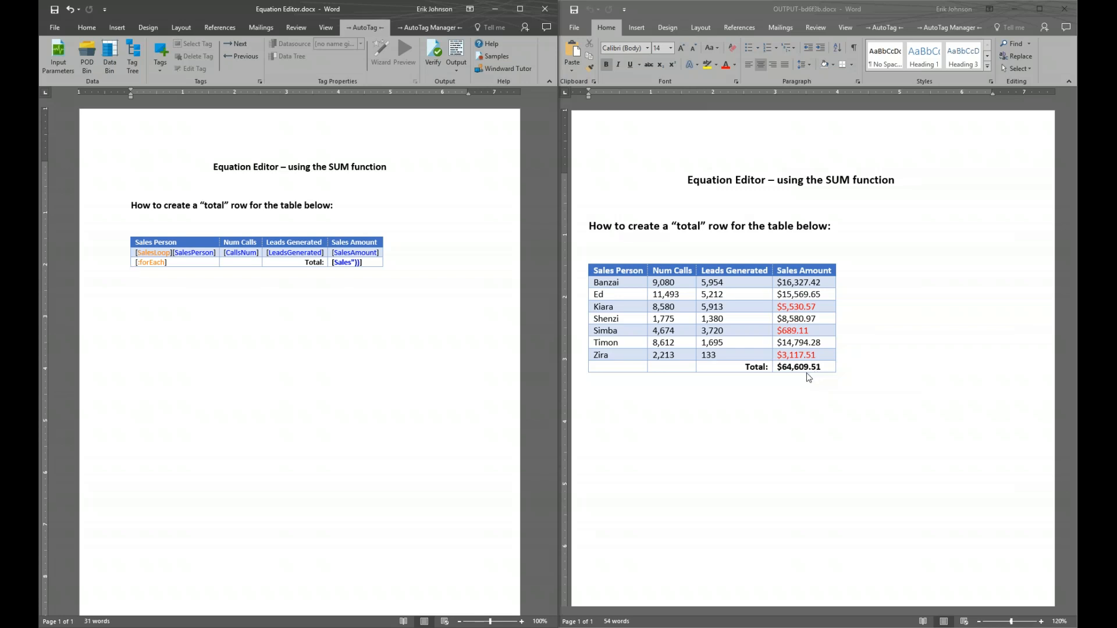
click(1061, 10)
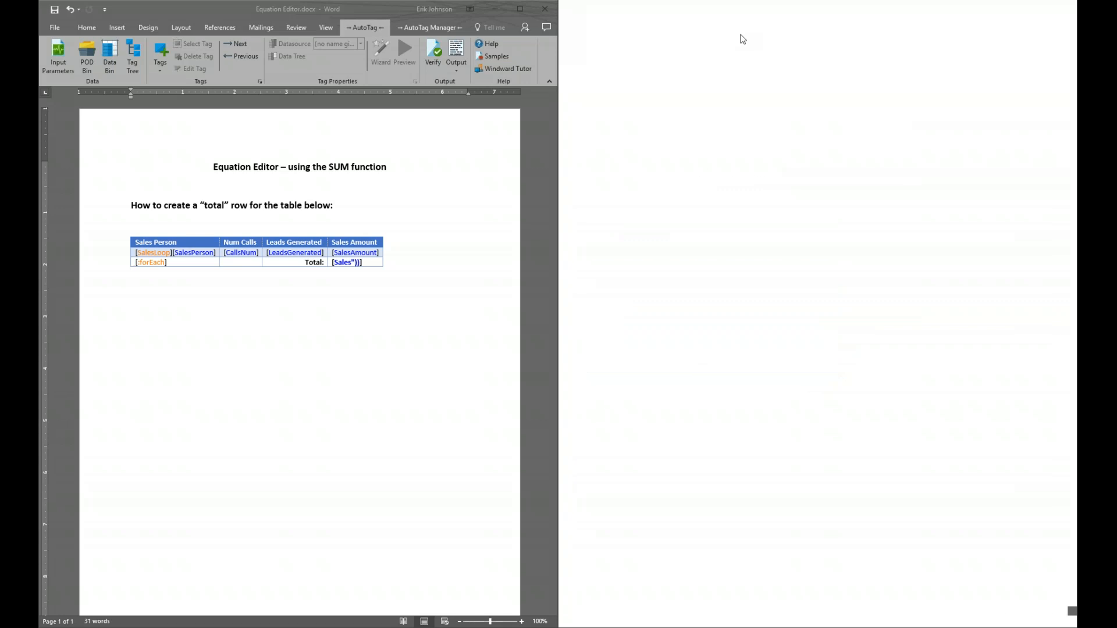
double_click(521, 9)
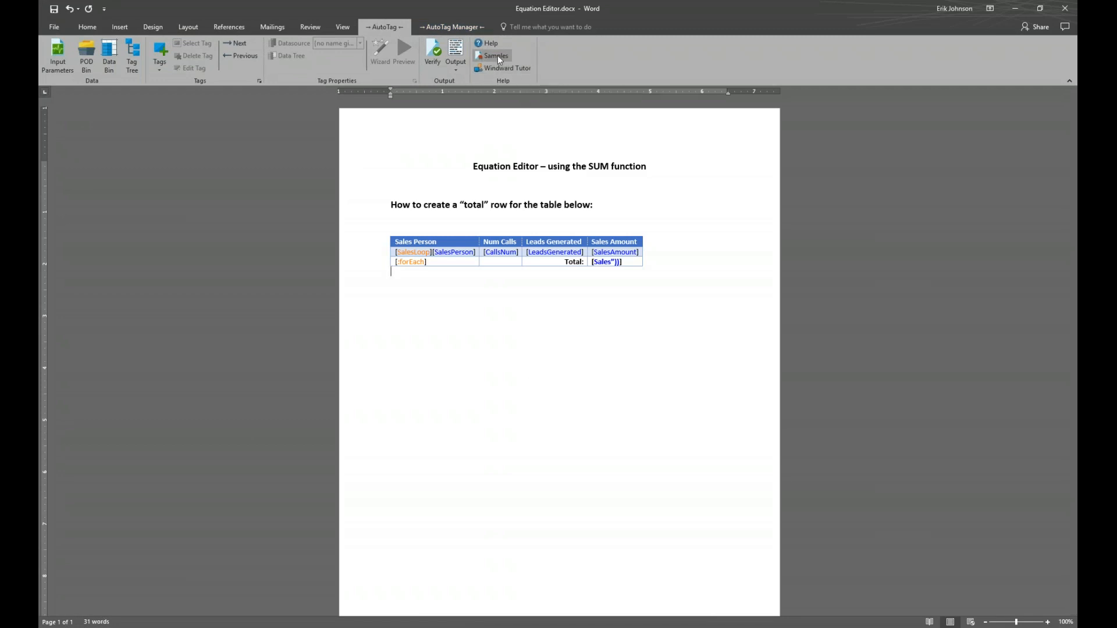
Open the If Tag sample template from the SQL tag tutorials in AutoTag's sample templates
click(445, 26)
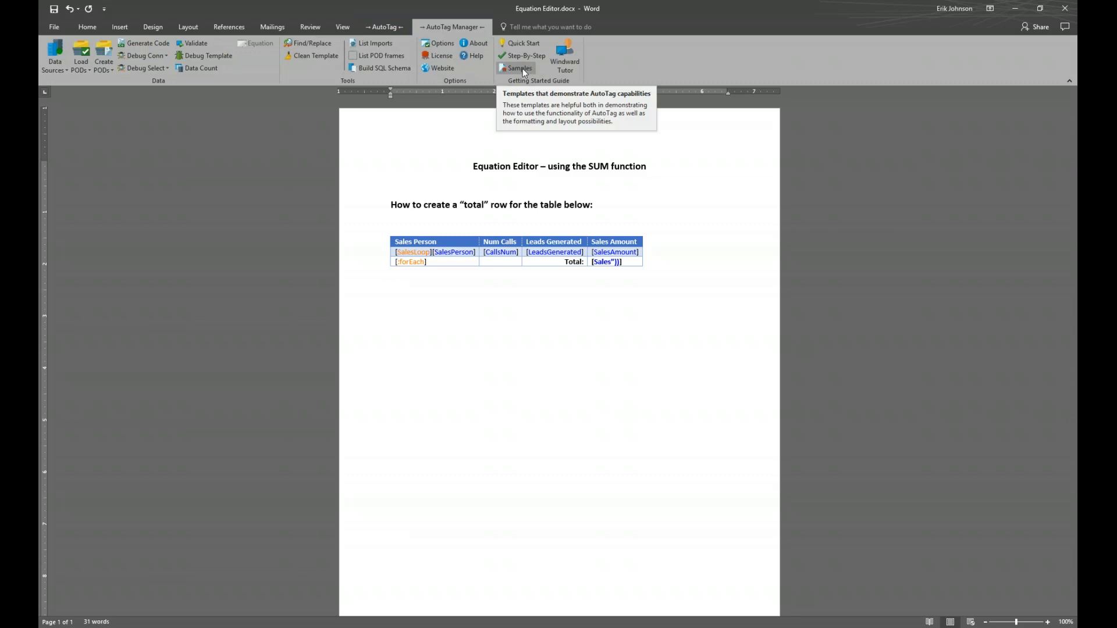
click(523, 69)
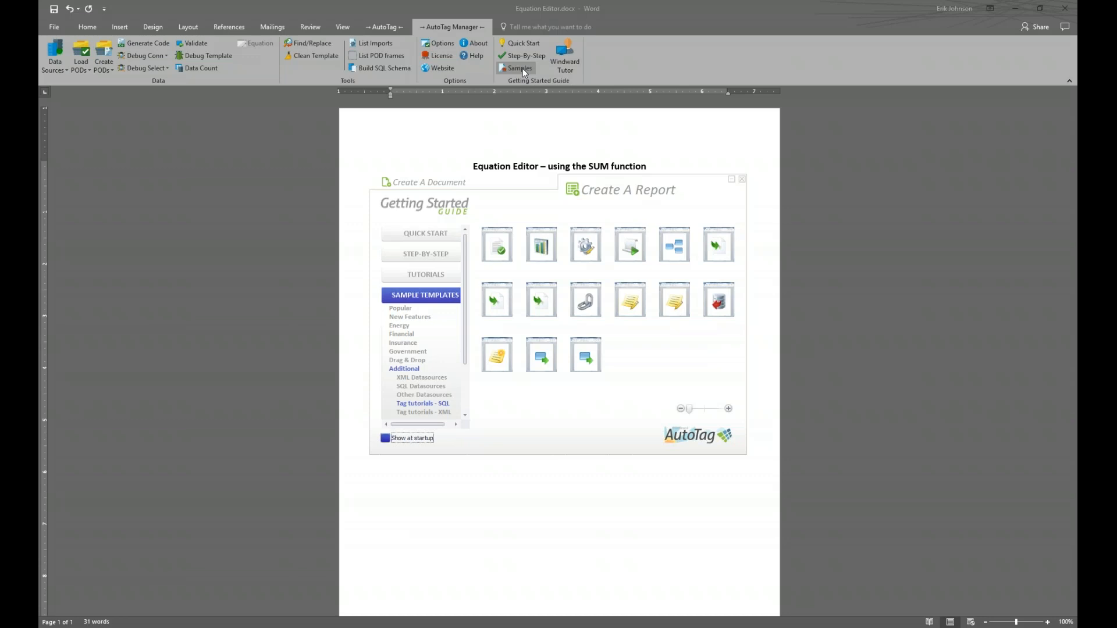
mouse_move(676, 252)
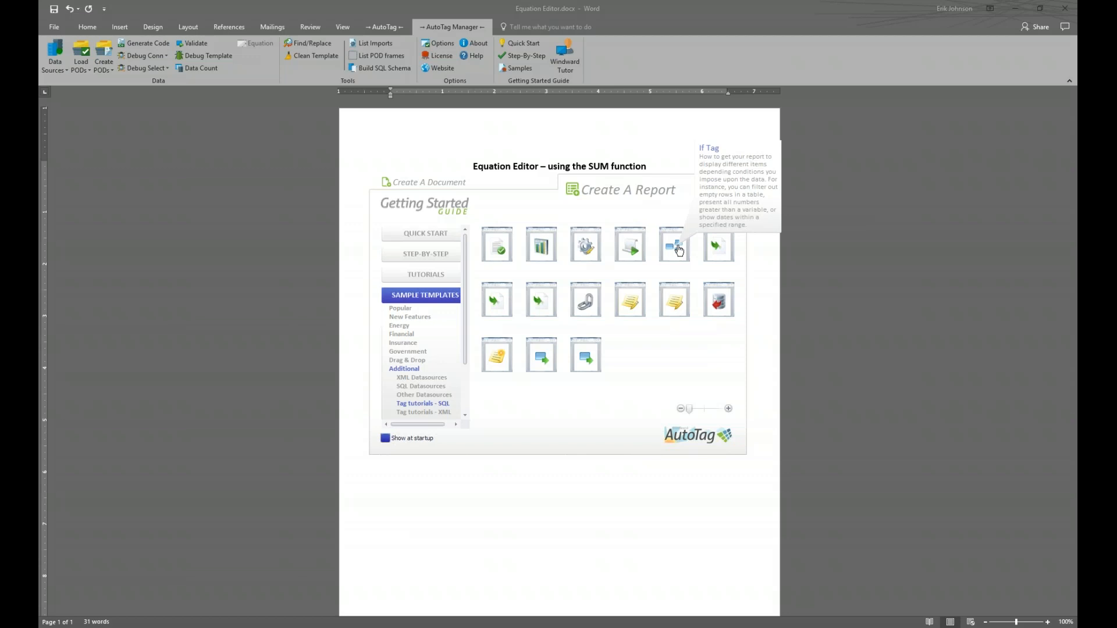
click(679, 249)
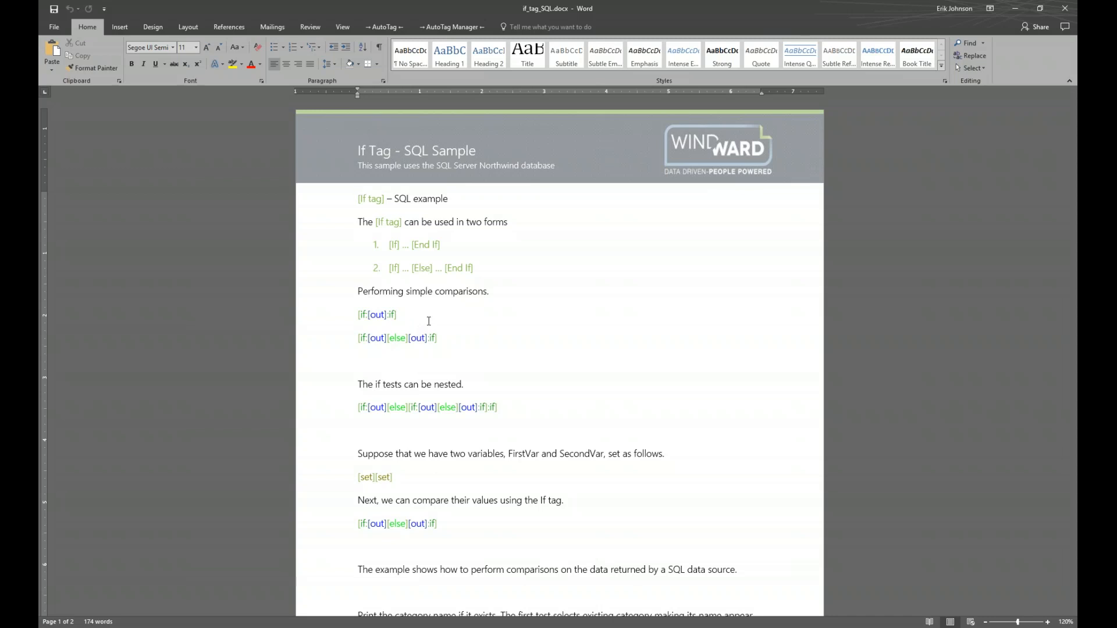
Preview the condition result of the first If tag under "Performing simple comparisons", close the results and preview it again
double_click(363, 315)
click(380, 26)
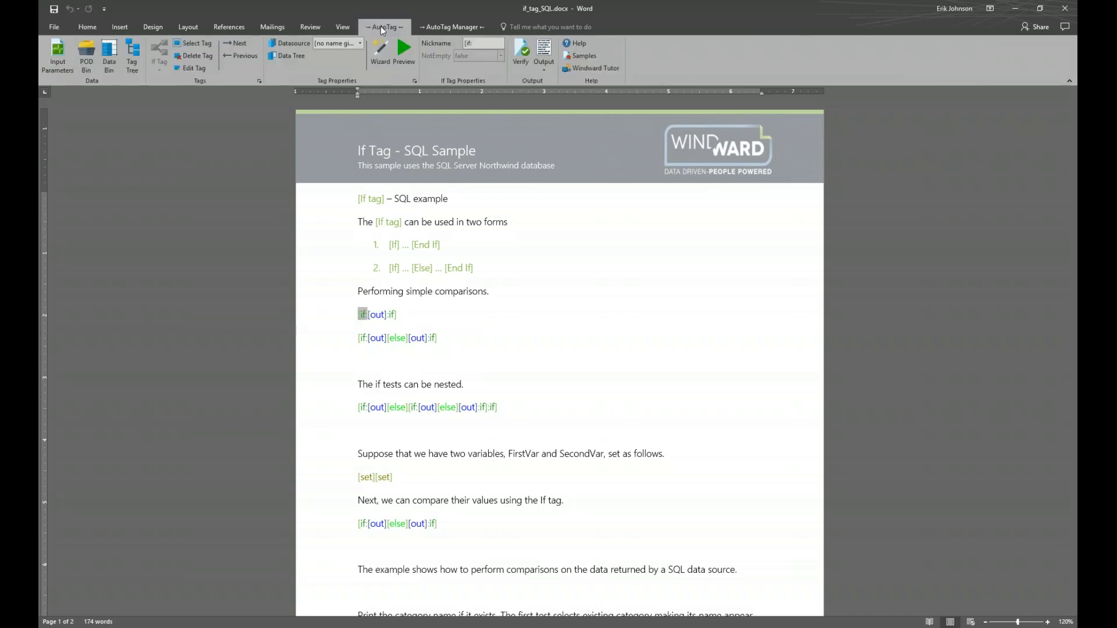
click(405, 48)
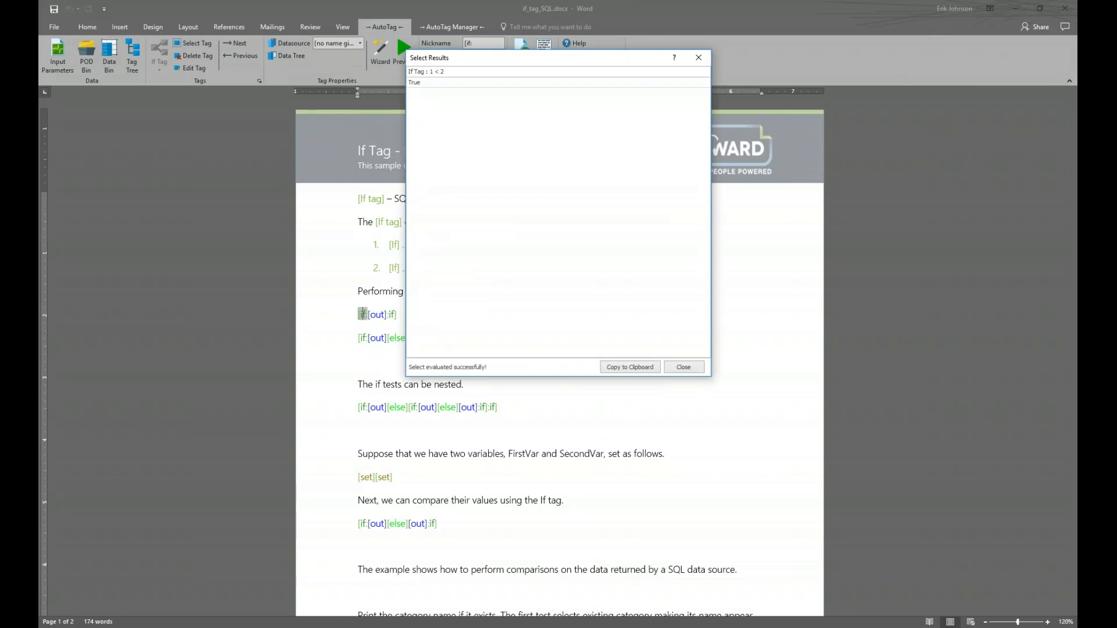
click(698, 57)
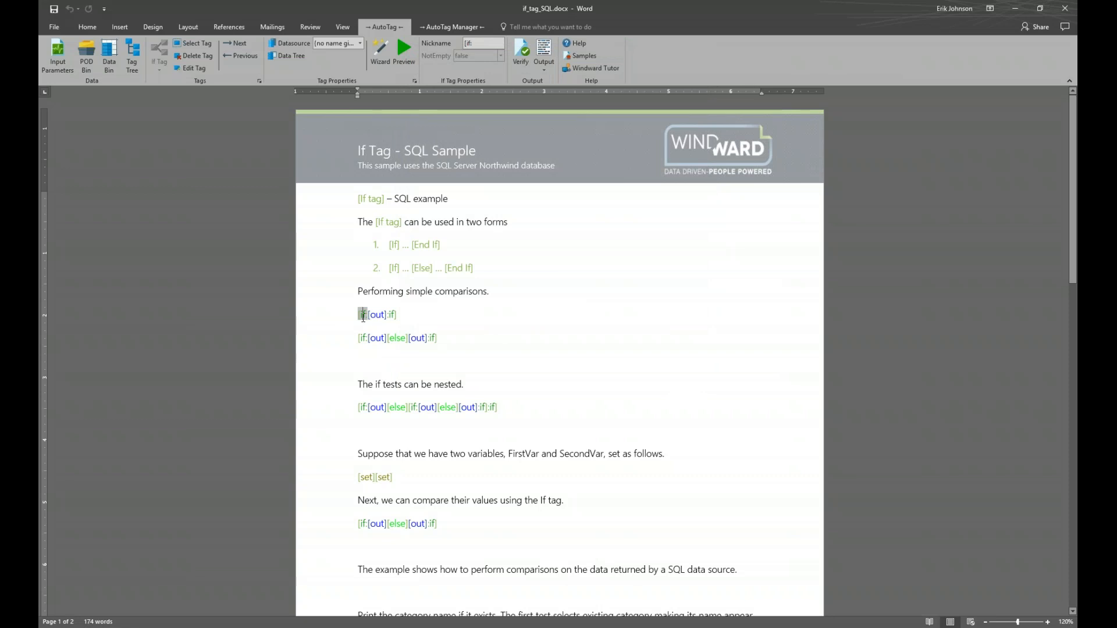
mouse_move(363, 317)
mouse_move(423, 333)
click(404, 49)
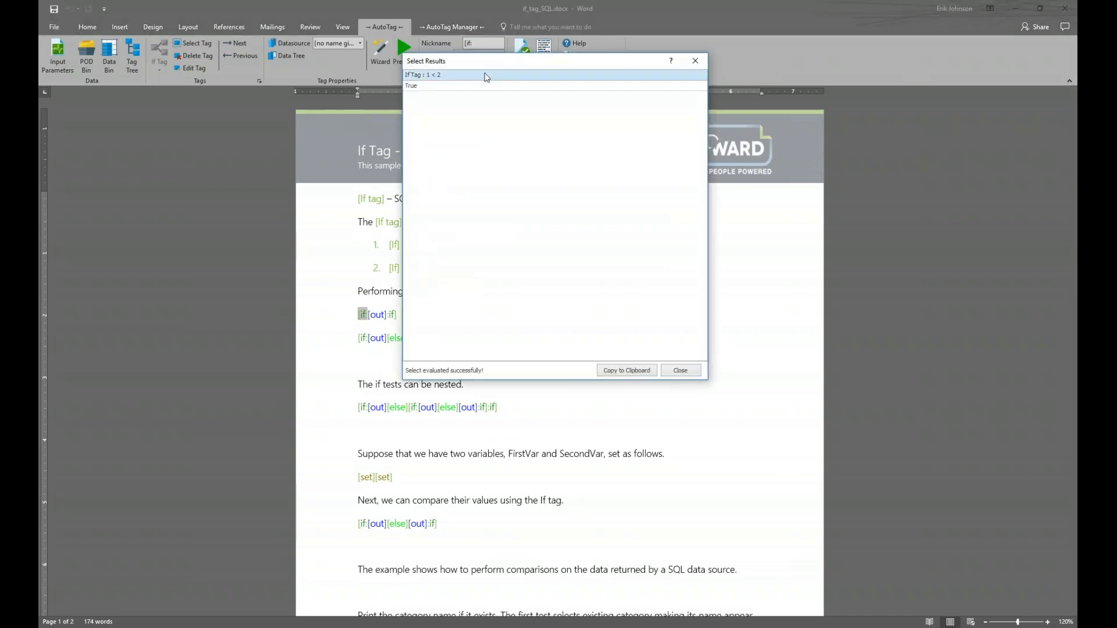
Move the first If tag's preview results aside to read the condition result, and close them
drag(520, 67, 531, 192)
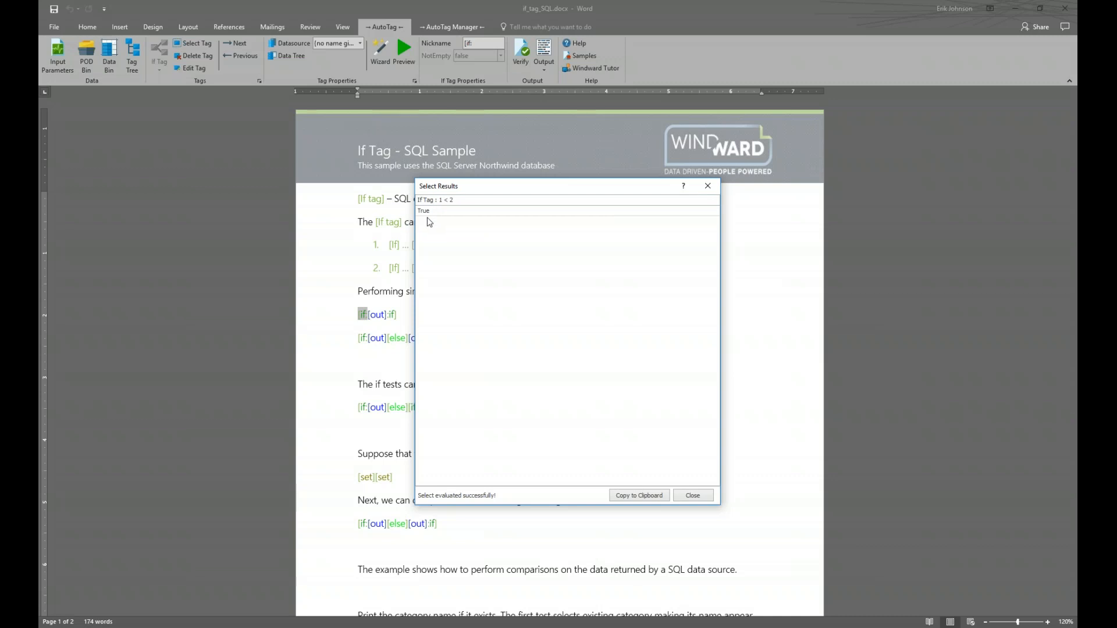
drag(504, 187, 537, 184)
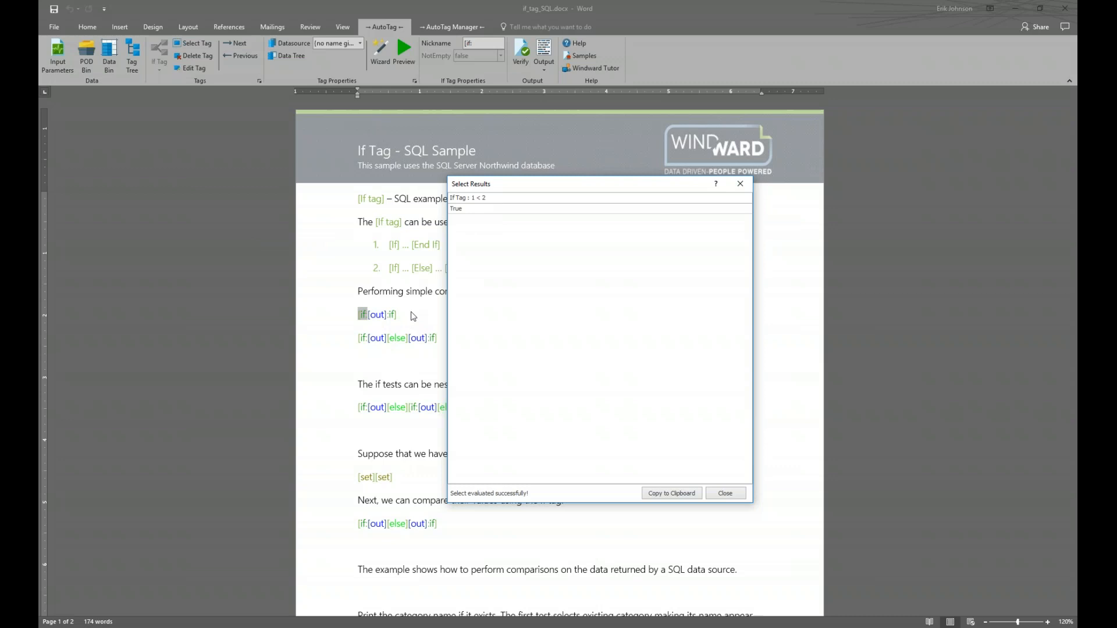
click(740, 184)
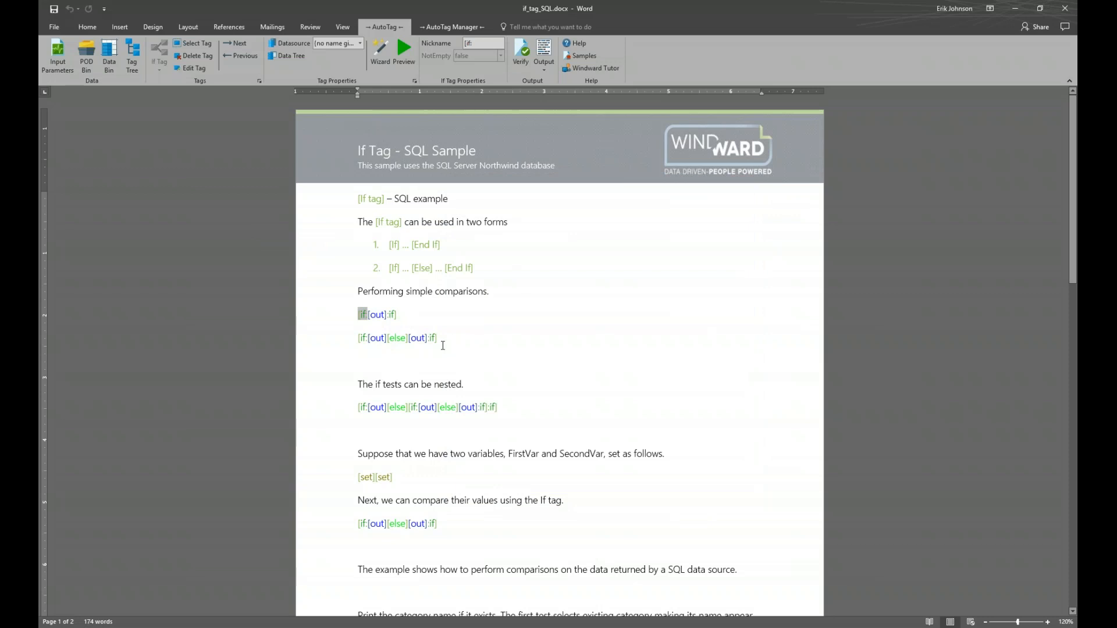
Preview the Out tag inside the first If tag under "Performing simple comparisons" and close the results
click(379, 315)
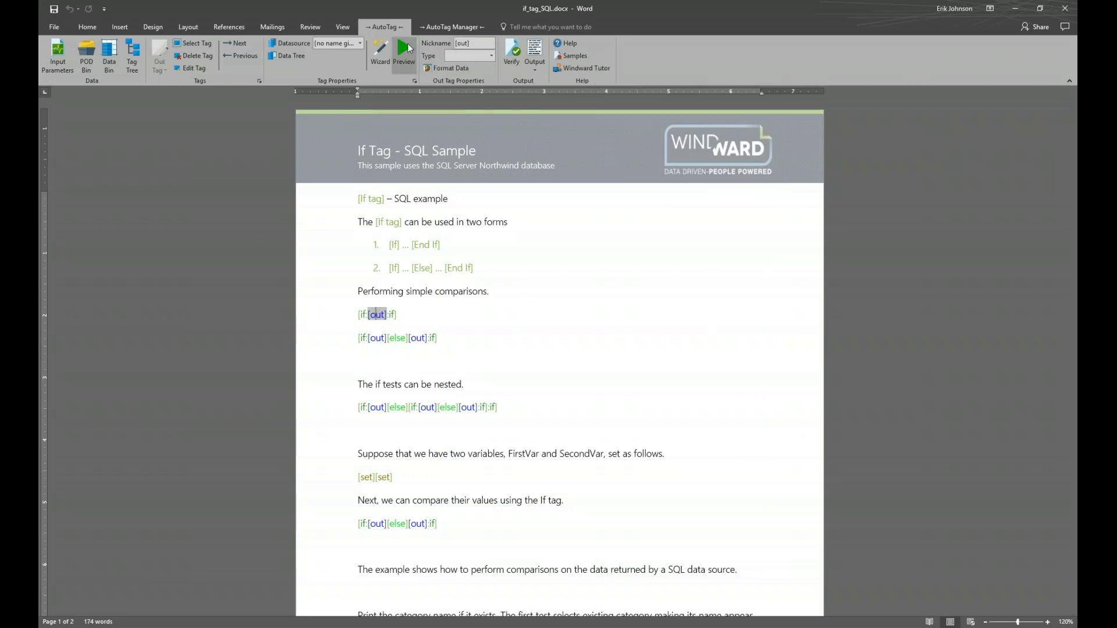
click(410, 49)
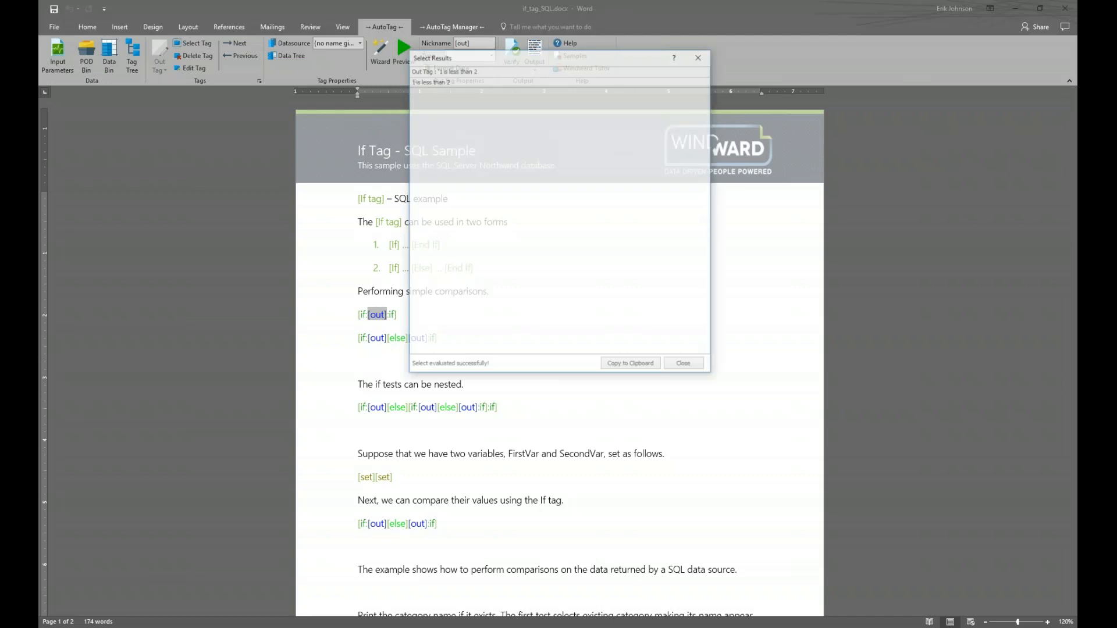
drag(505, 60, 598, 271)
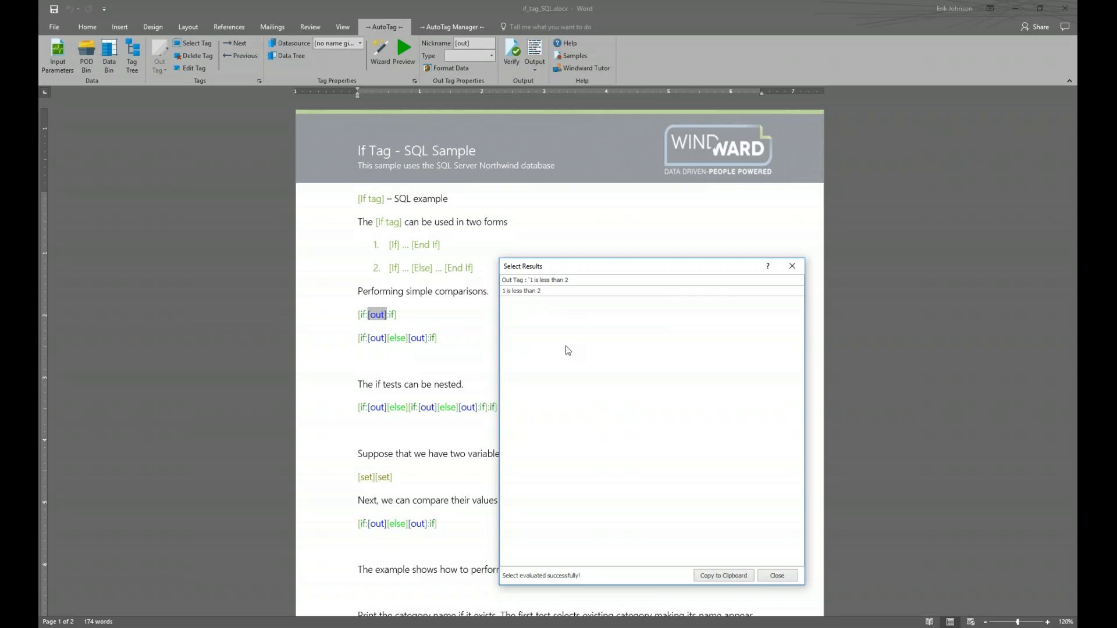
click(772, 583)
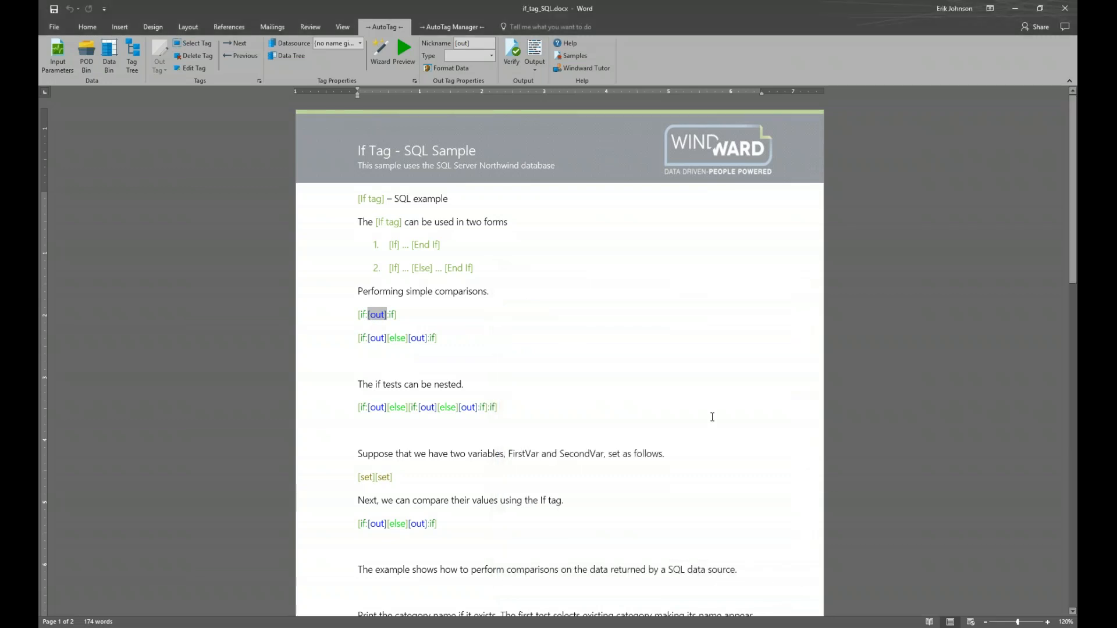
Generate the If Tag sample's report and arrange the output side by side with the template
click(534, 52)
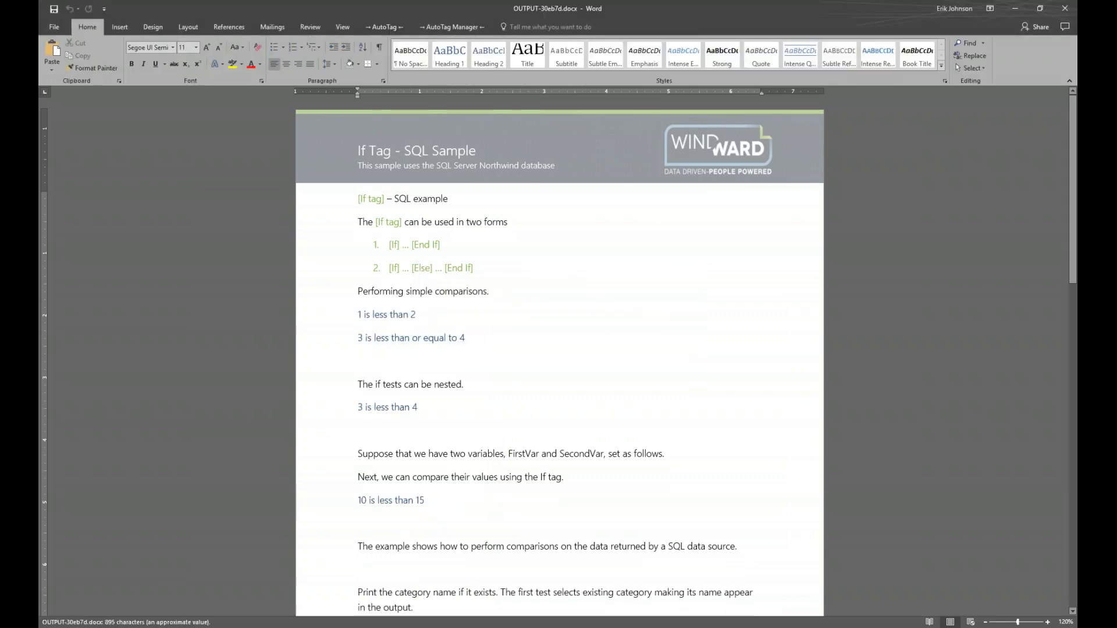
key(super+Right)
key(Return)
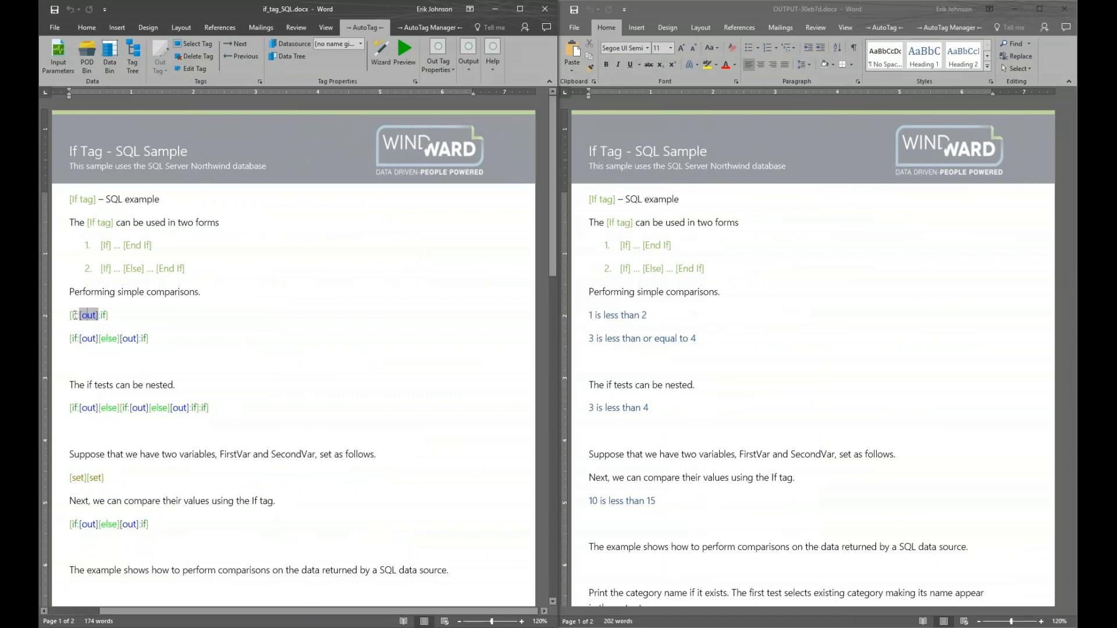
Preview the condition result of the second If tag under "Performing simple comparisons" and close the results
mouse_move(75, 315)
click(79, 341)
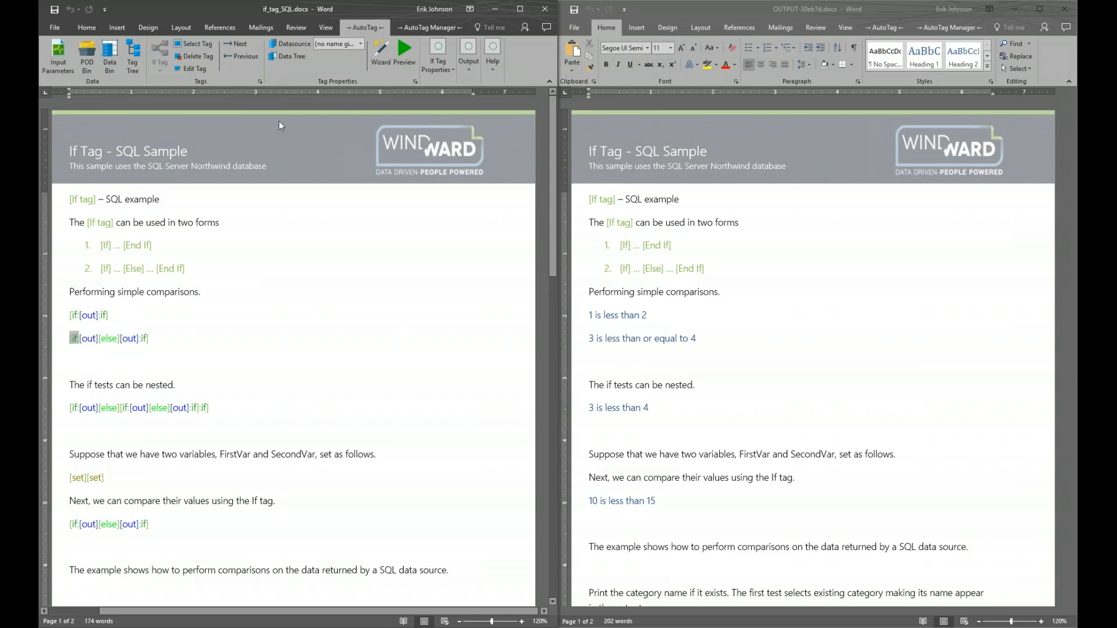
click(404, 51)
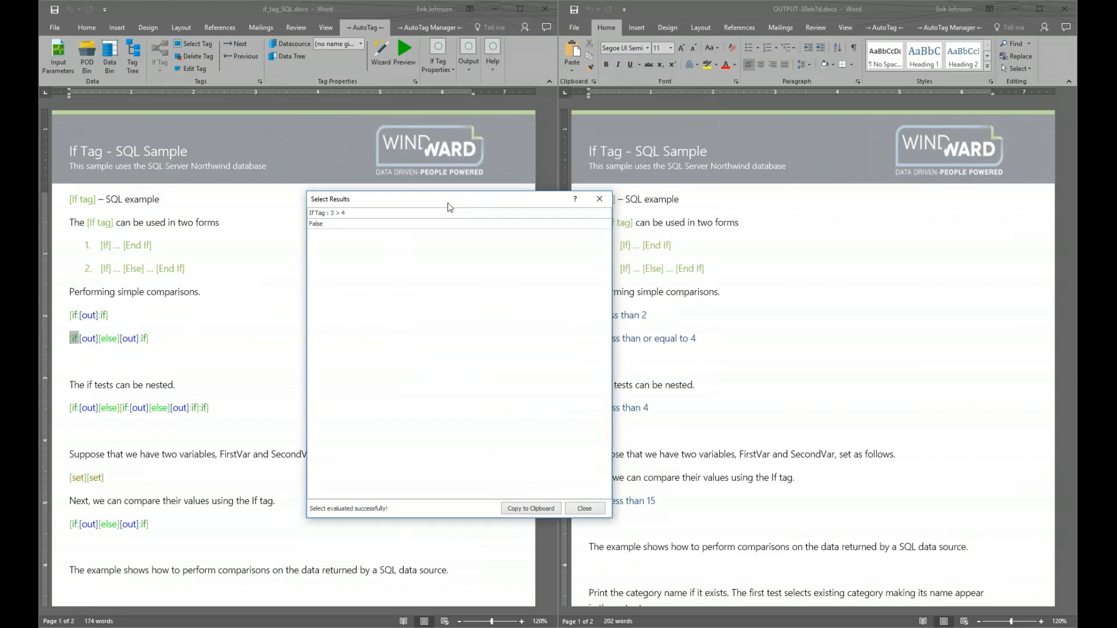
drag(449, 201, 428, 236)
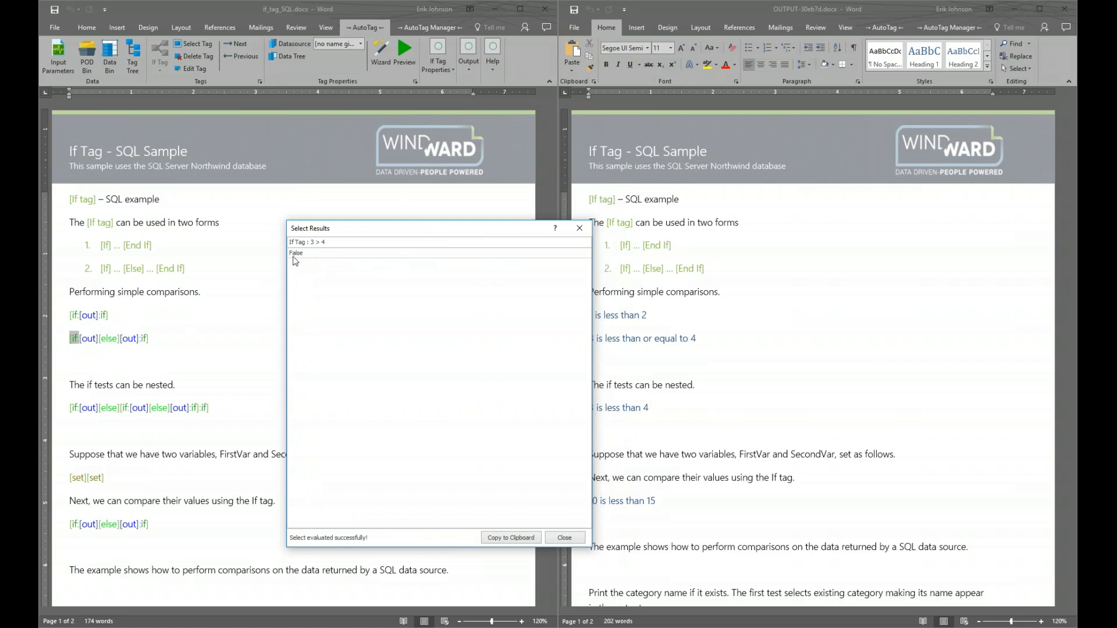
click(564, 538)
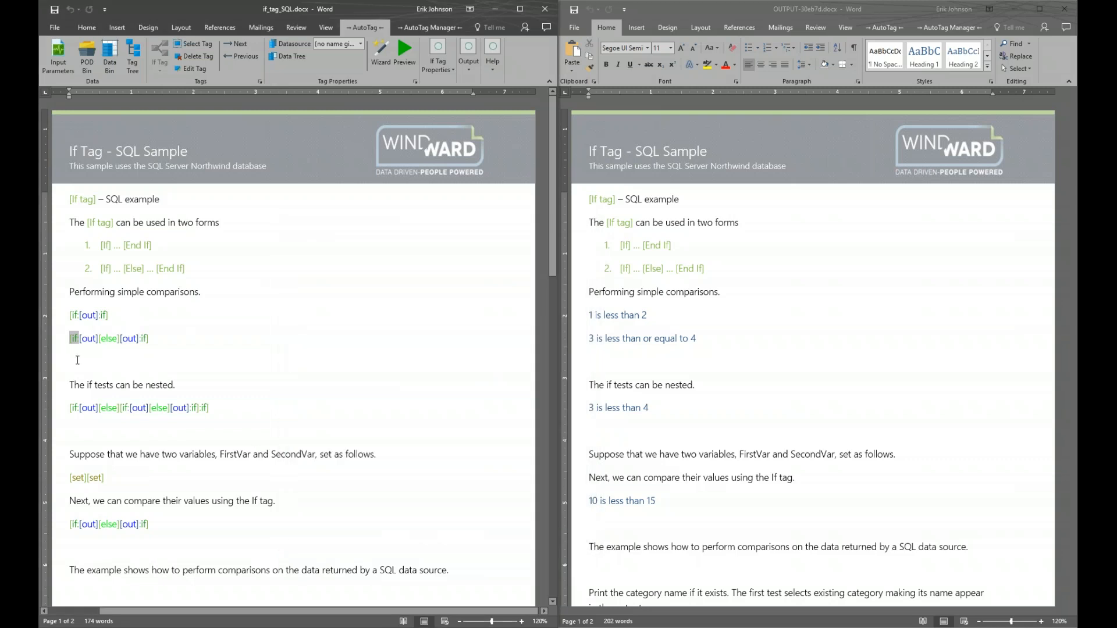
Examine the tags in the second If line, preview the Out tag following the Else tag, and close the results
mouse_move(76, 342)
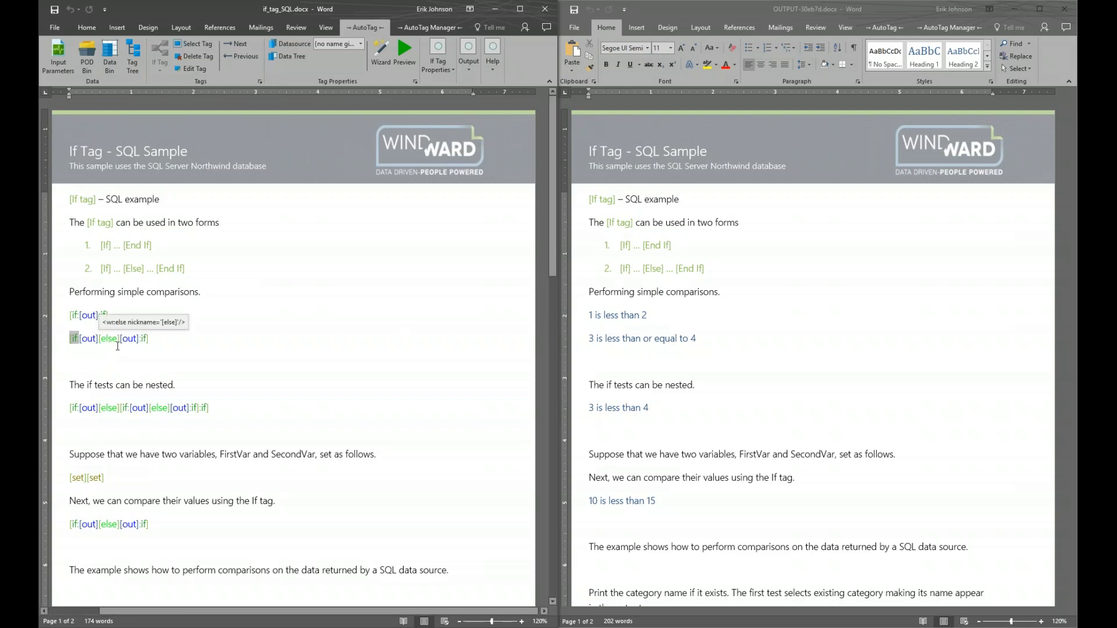
mouse_move(146, 347)
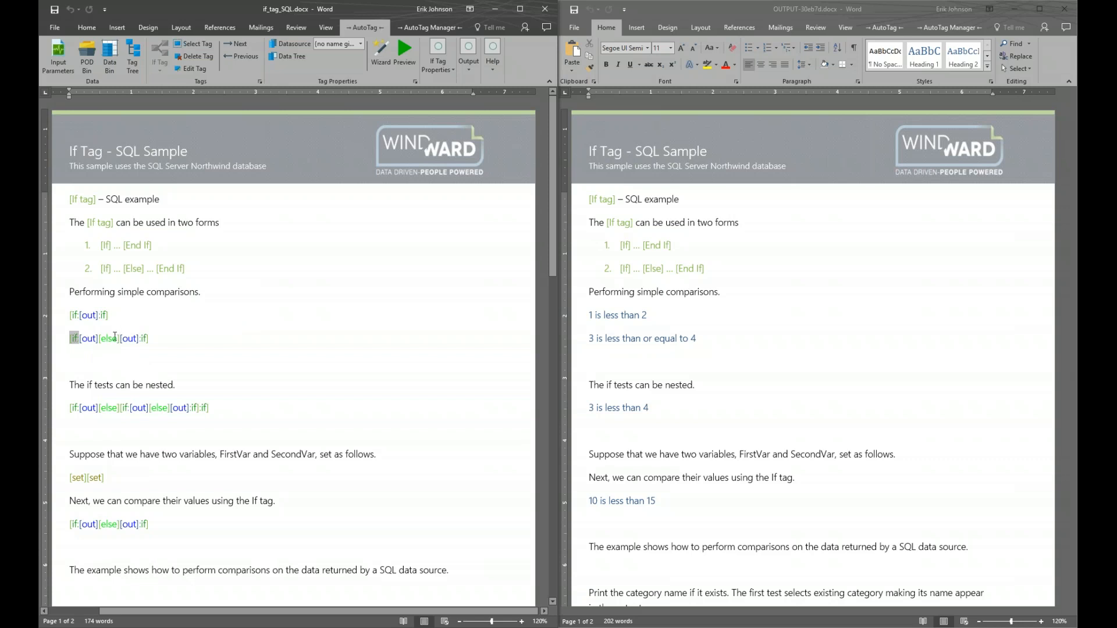
mouse_move(89, 339)
mouse_move(131, 351)
click(129, 339)
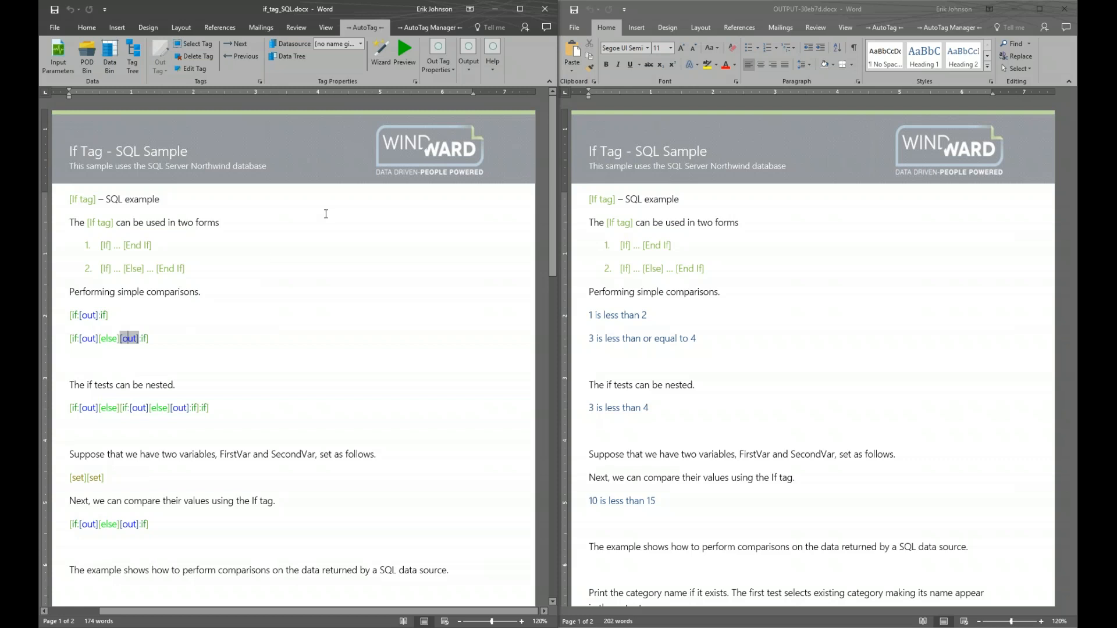
click(404, 55)
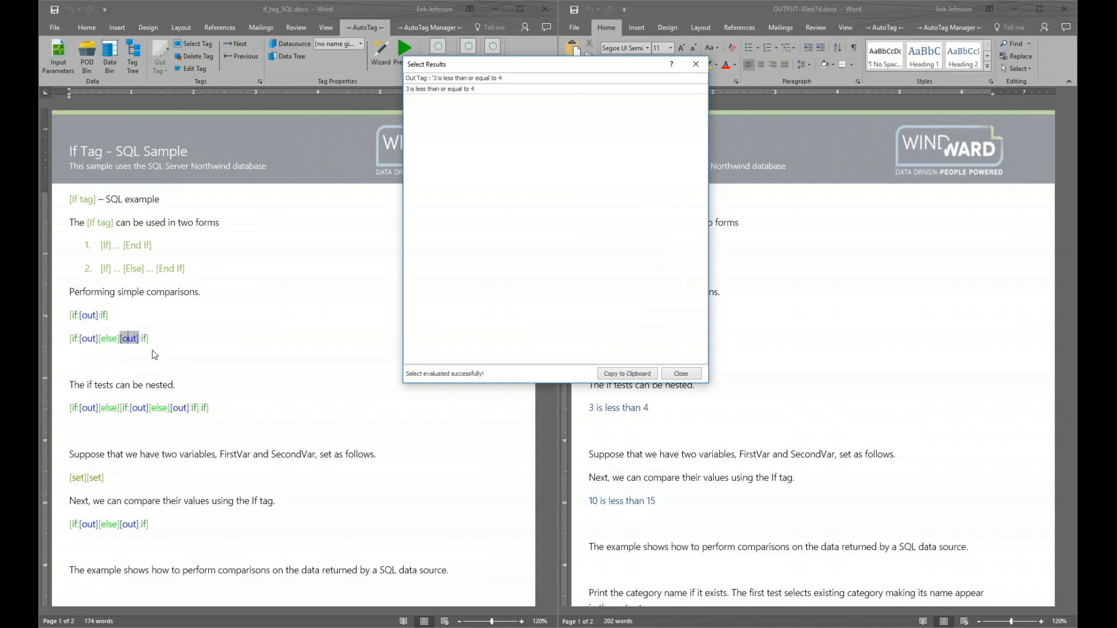
drag(519, 61, 402, 217)
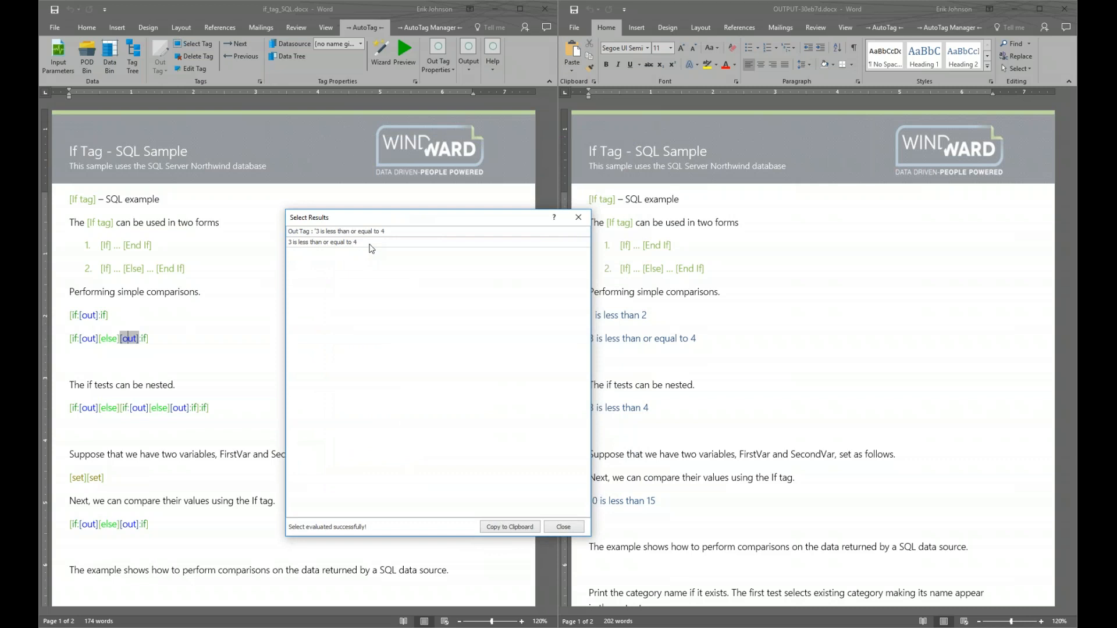
drag(478, 221, 450, 222)
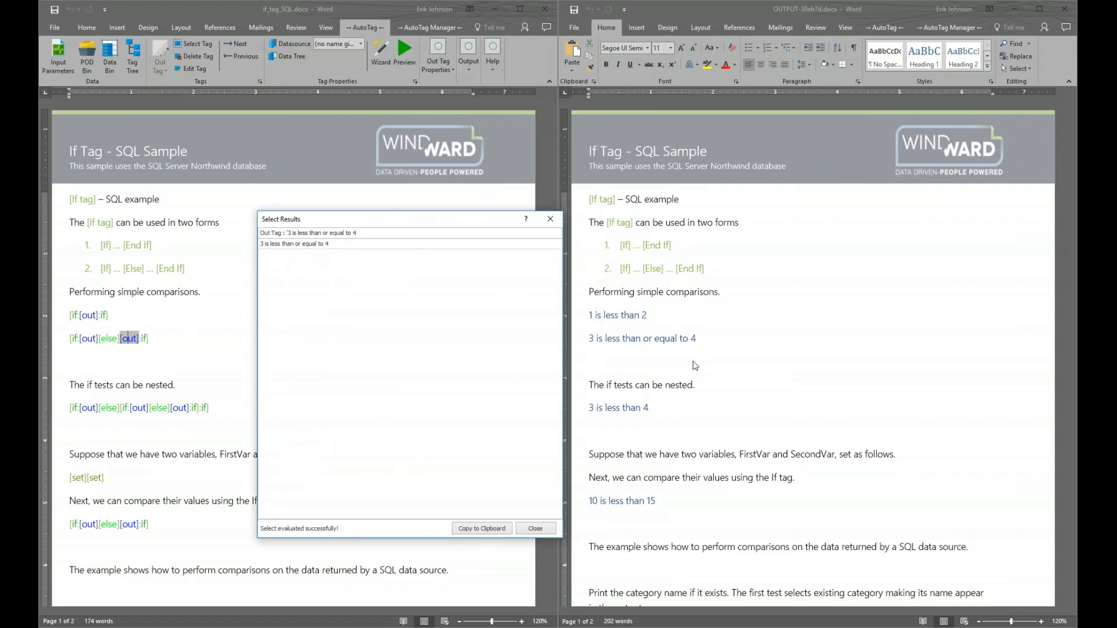
click(550, 220)
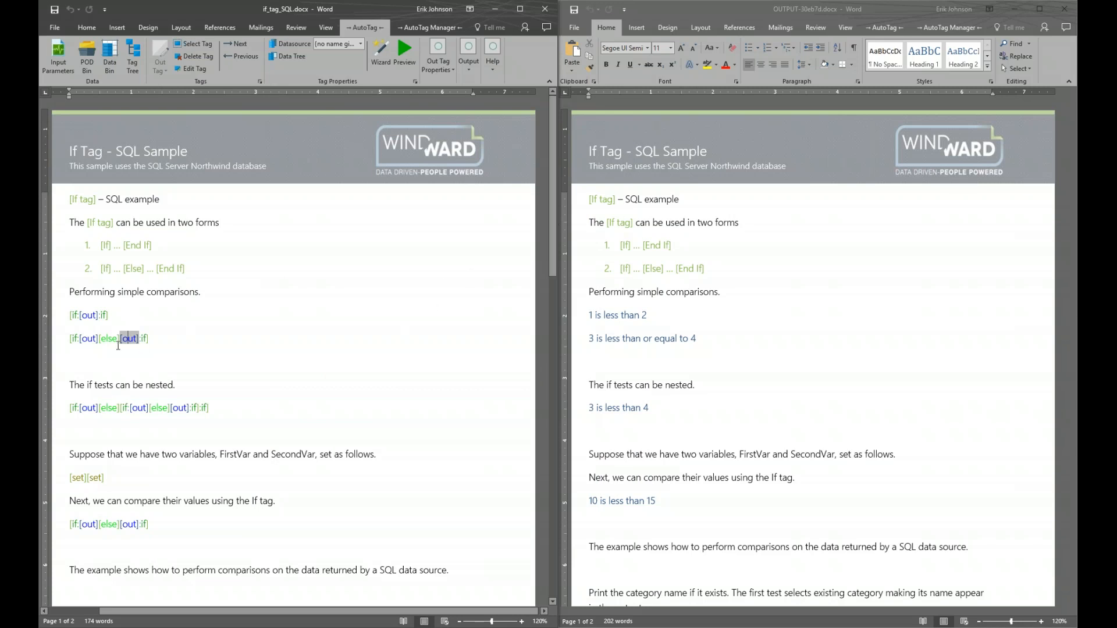
Preview the Out tag before the Else tag in the second If line and close the results
click(87, 340)
click(406, 53)
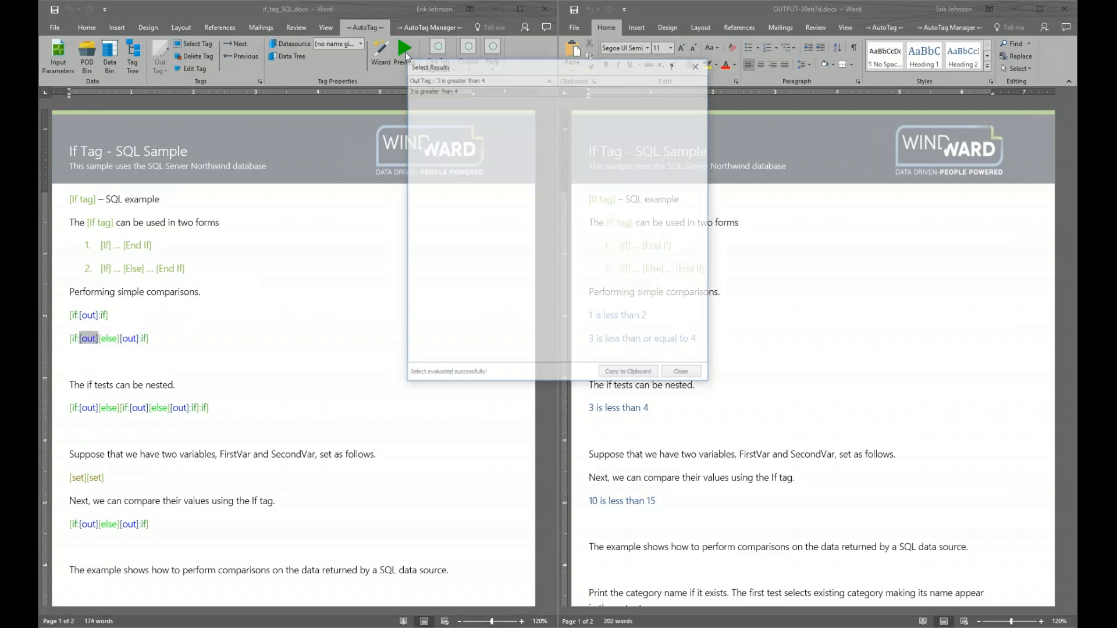
drag(531, 66, 426, 273)
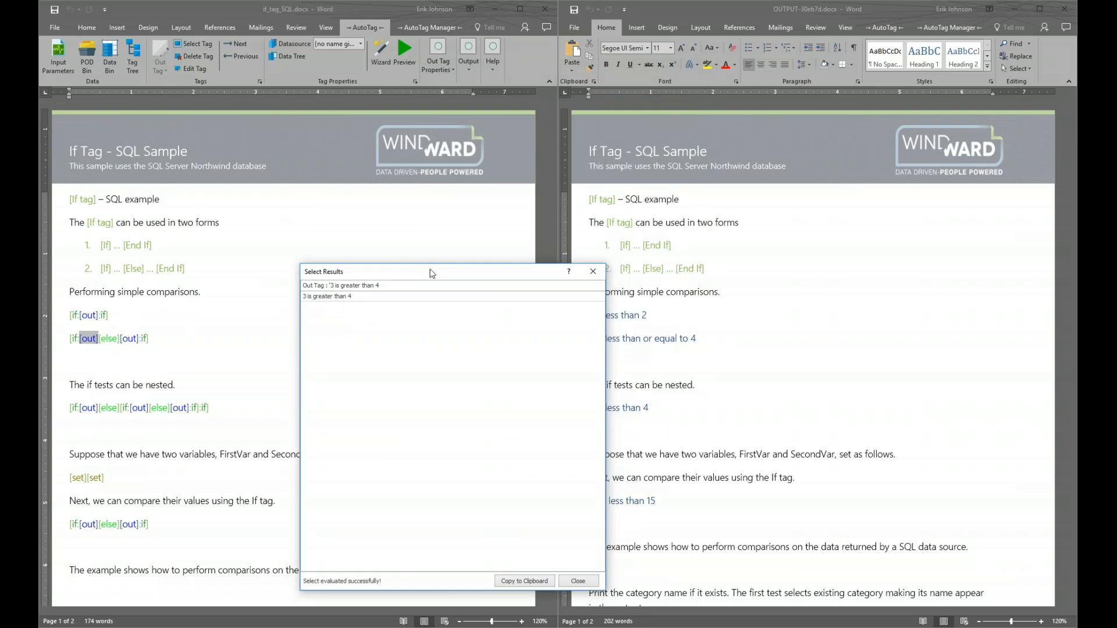
click(593, 273)
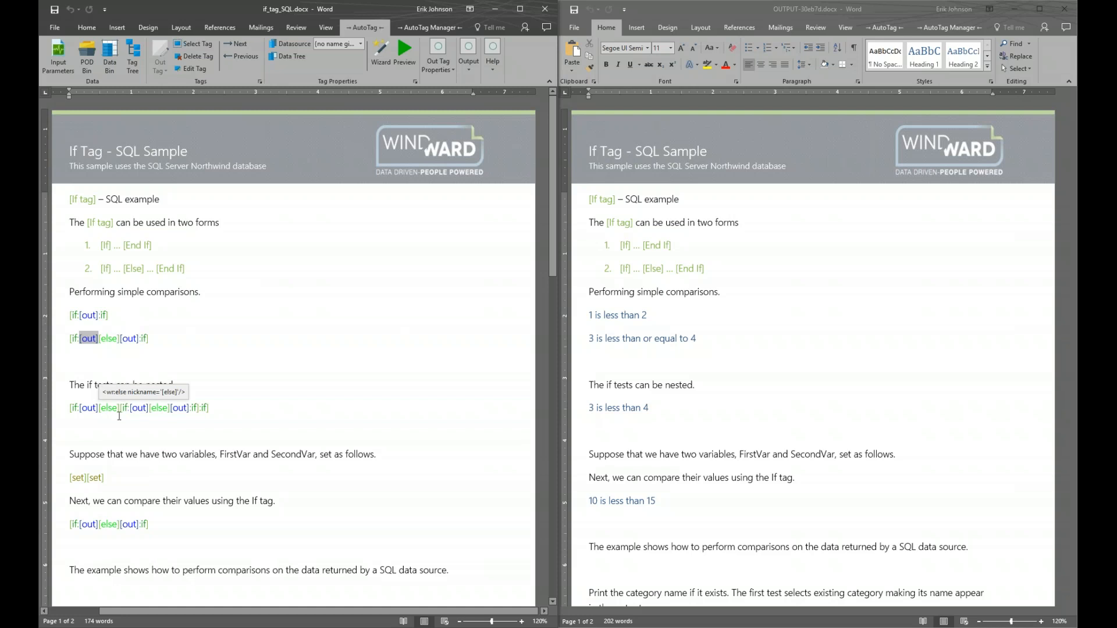
Close the report output, maximize the template window and open the Switch Tag sample template from the SQL tag tutorials
mouse_move(127, 415)
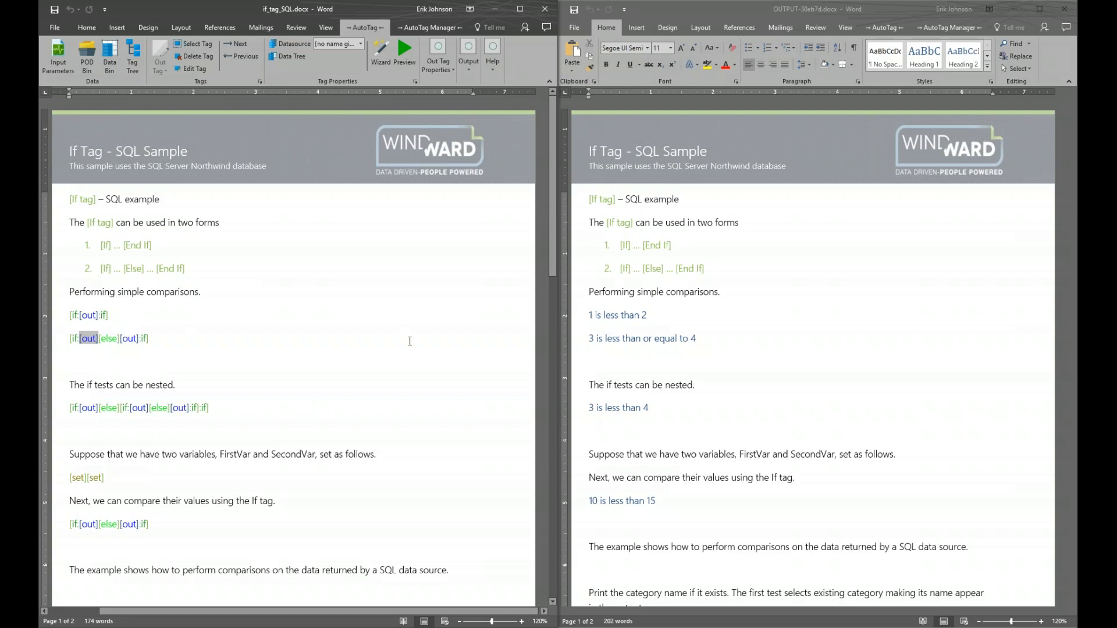
click(1068, 10)
click(519, 8)
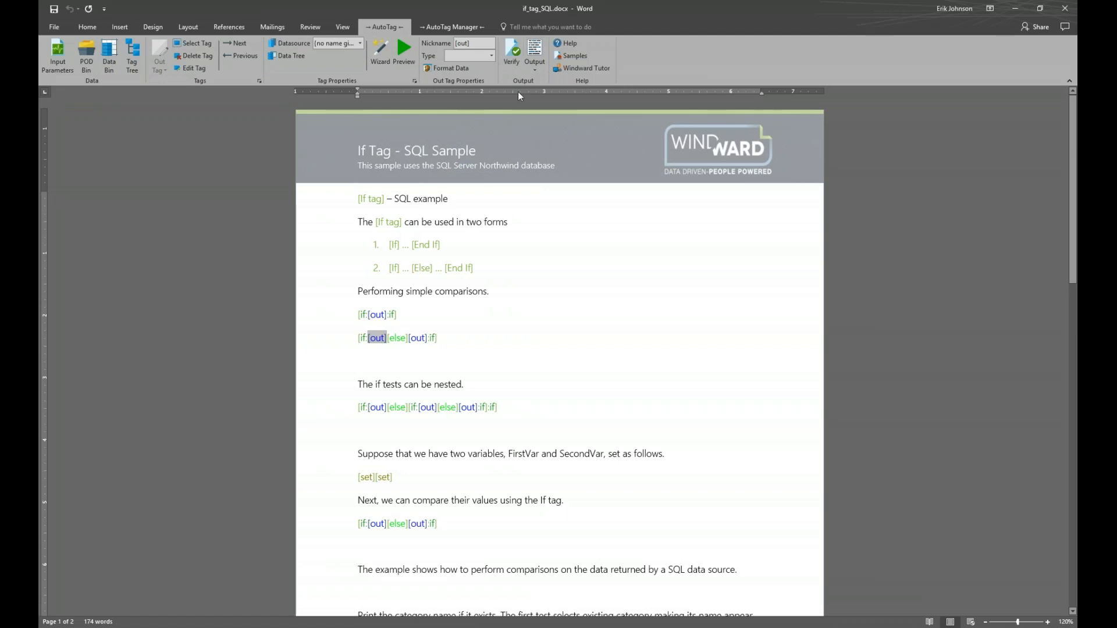
click(573, 55)
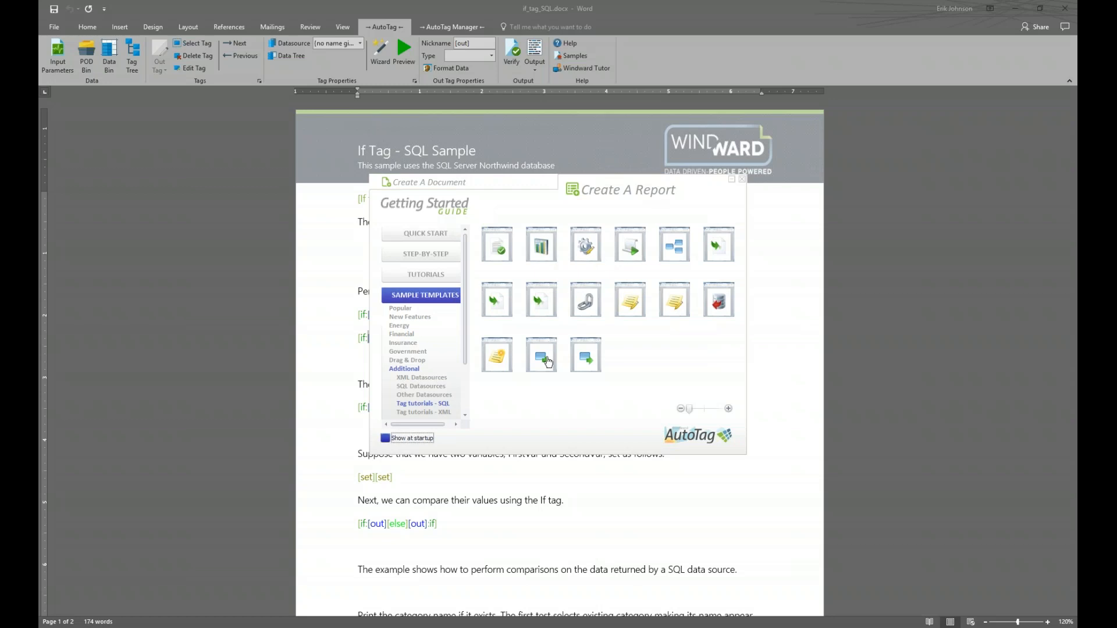
click(586, 362)
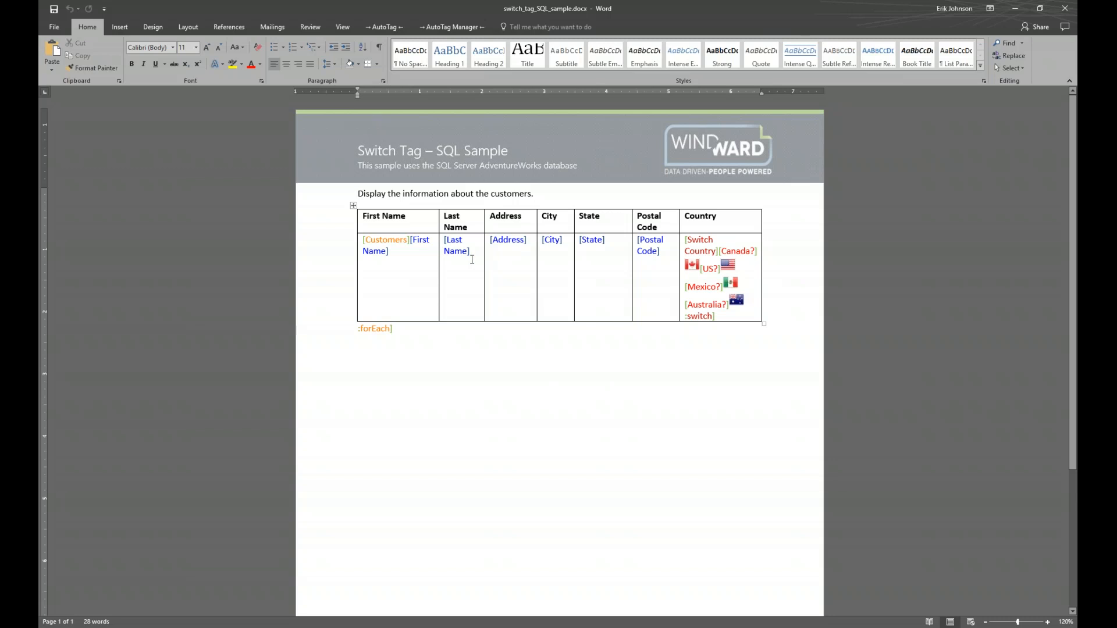
Preview the Customers ForEach tag in the Switch Tag sample, look across the returned columns, and close the results
click(384, 240)
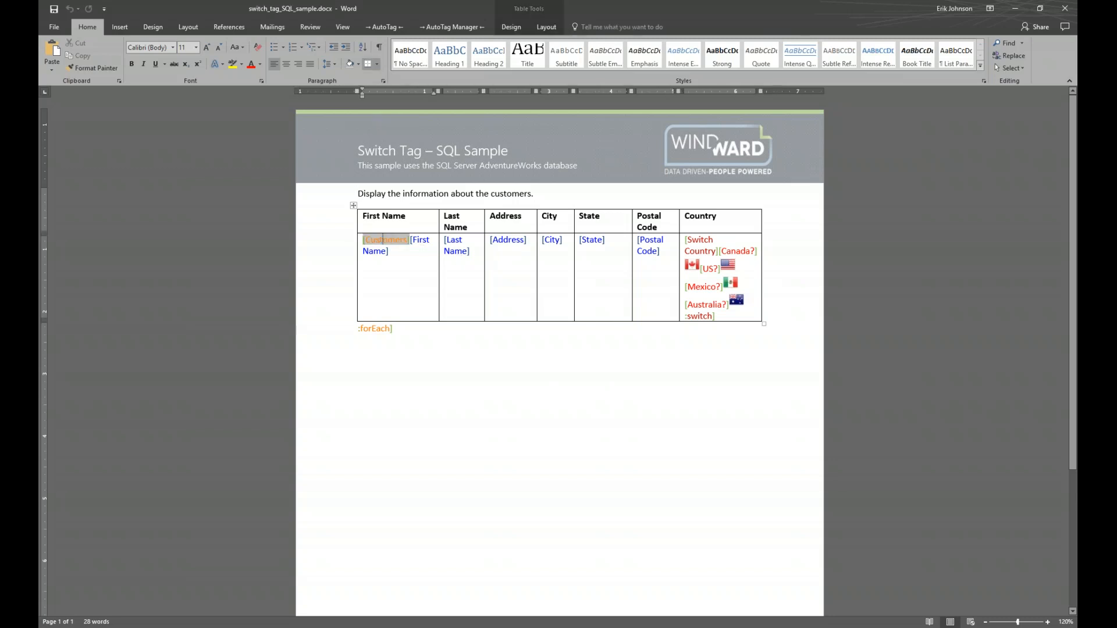
click(379, 26)
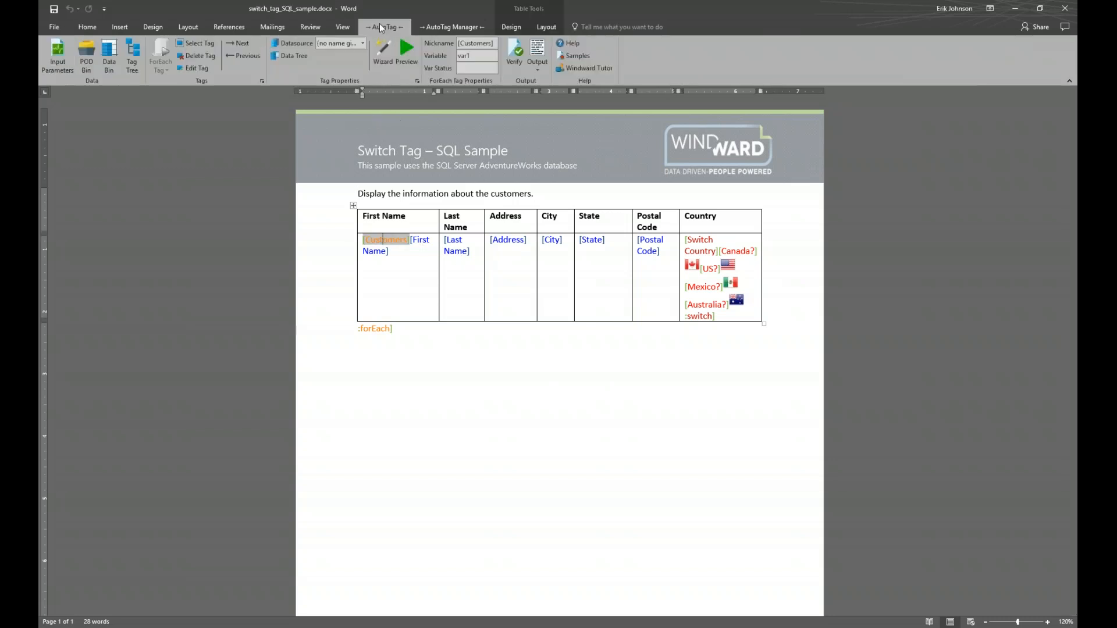
click(406, 52)
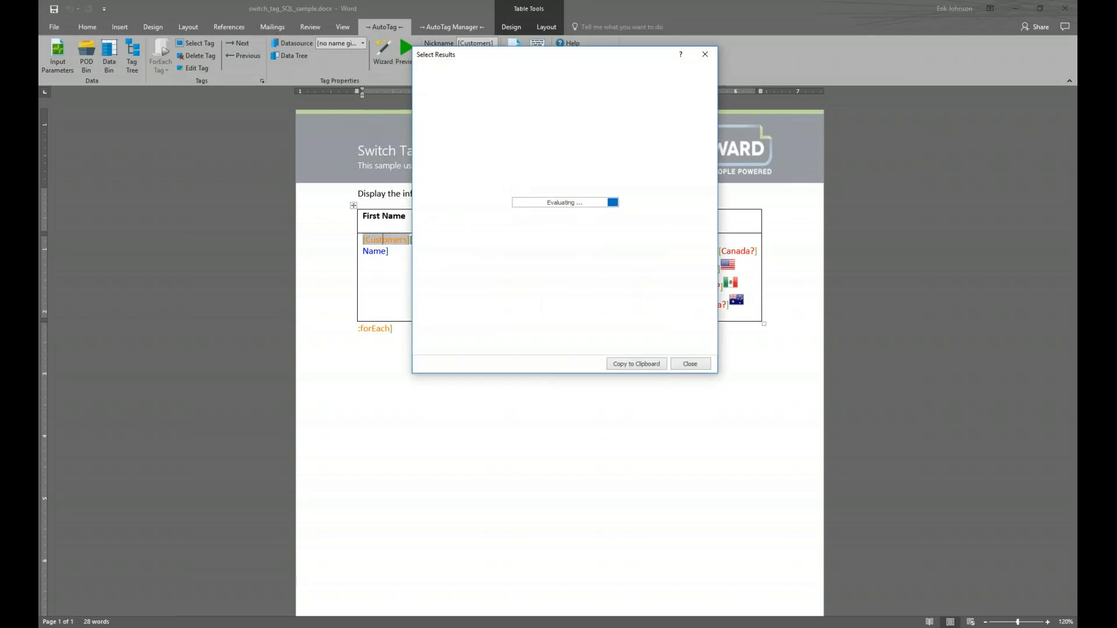
drag(511, 51, 498, 283)
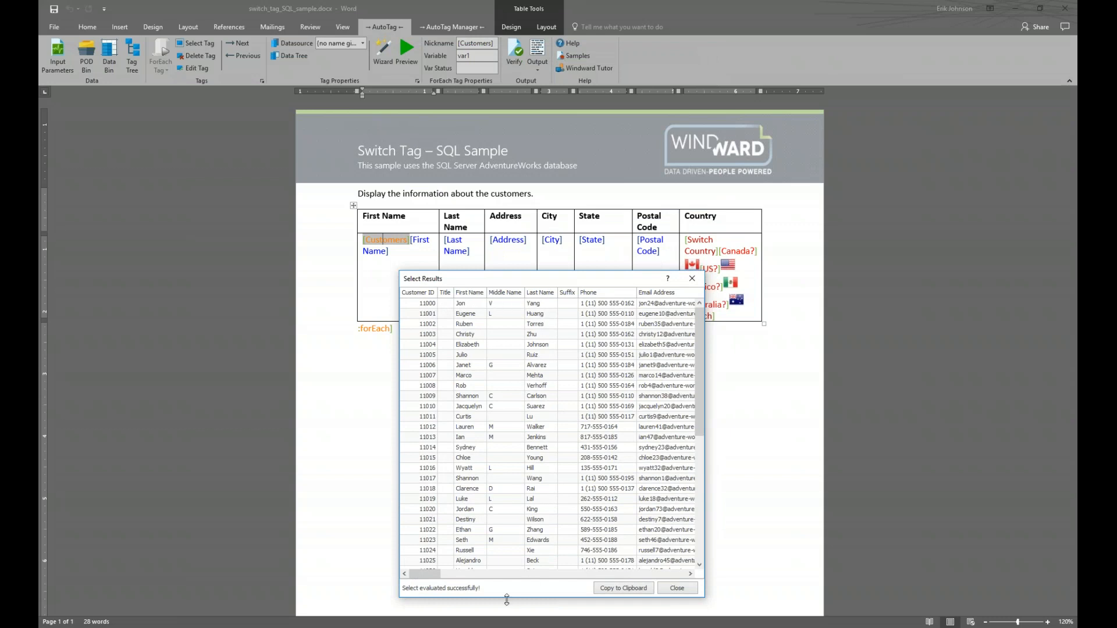
drag(425, 574, 553, 576)
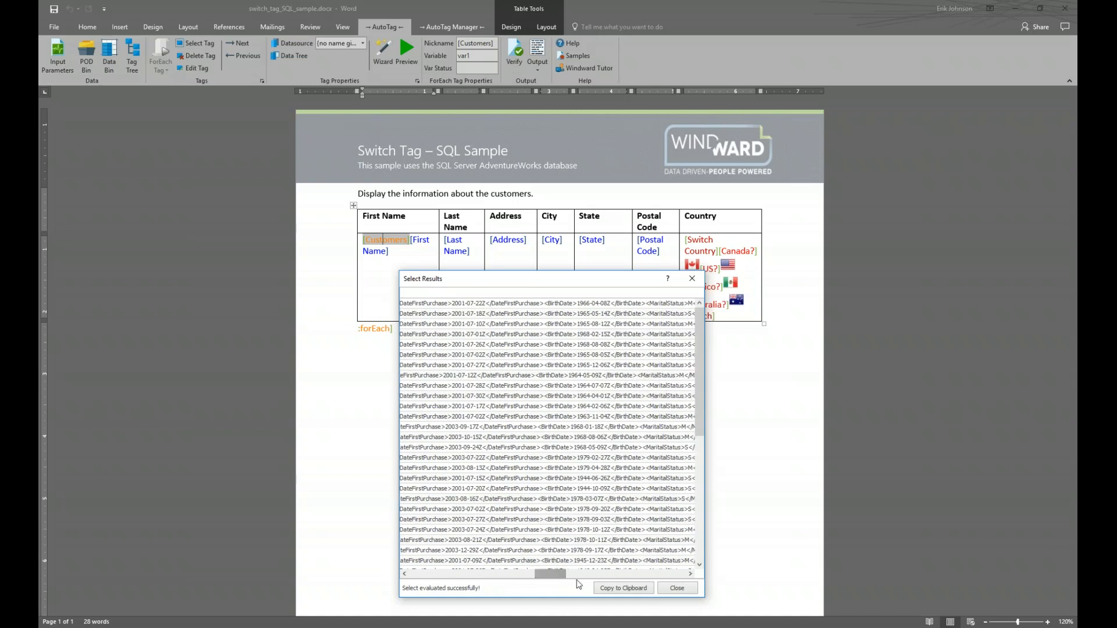
click(693, 280)
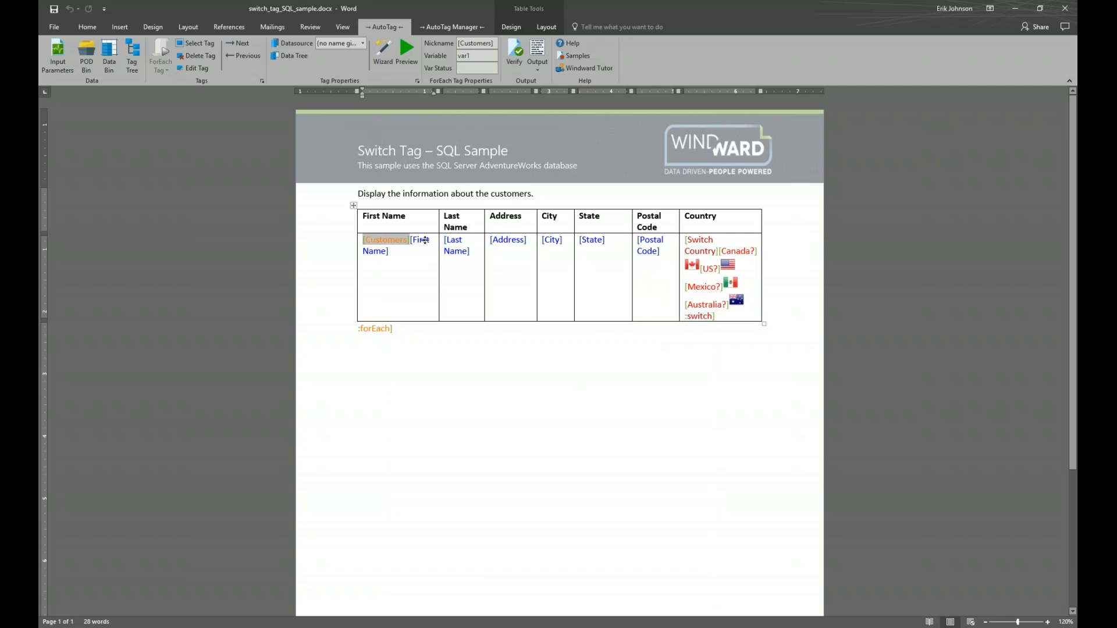
Step through the table's Out tags from First Name to Postal Code and select the Switch Country tag in the Country column
drag(421, 239, 439, 254)
key(Tab)
key(Tab)
key(Tab)
key(Tab)
key(Tab)
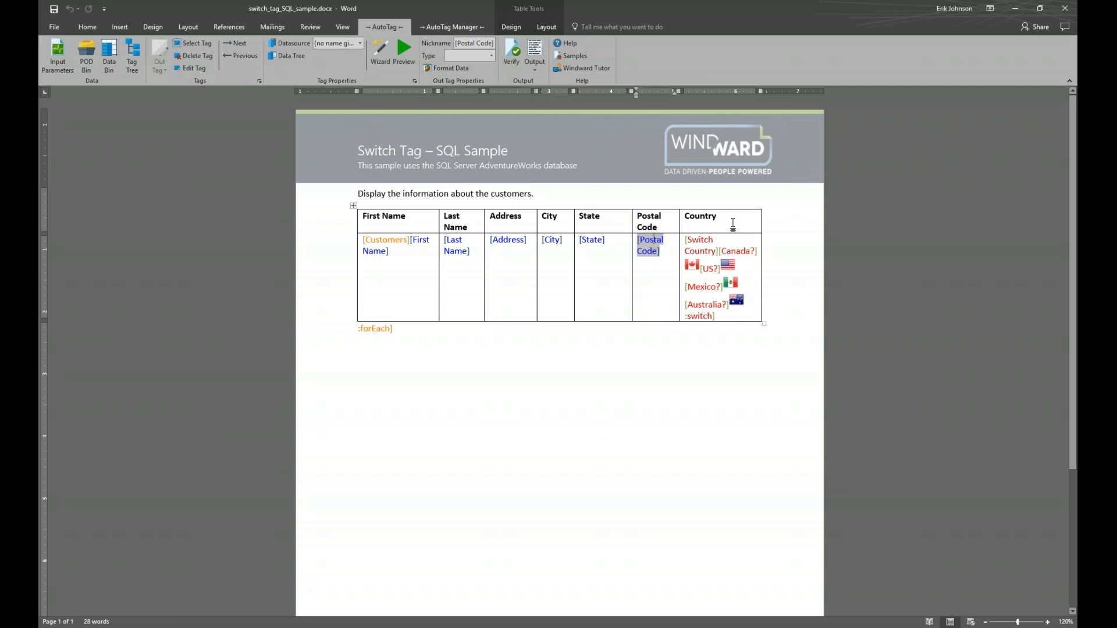
mouse_move(743, 254)
click(702, 242)
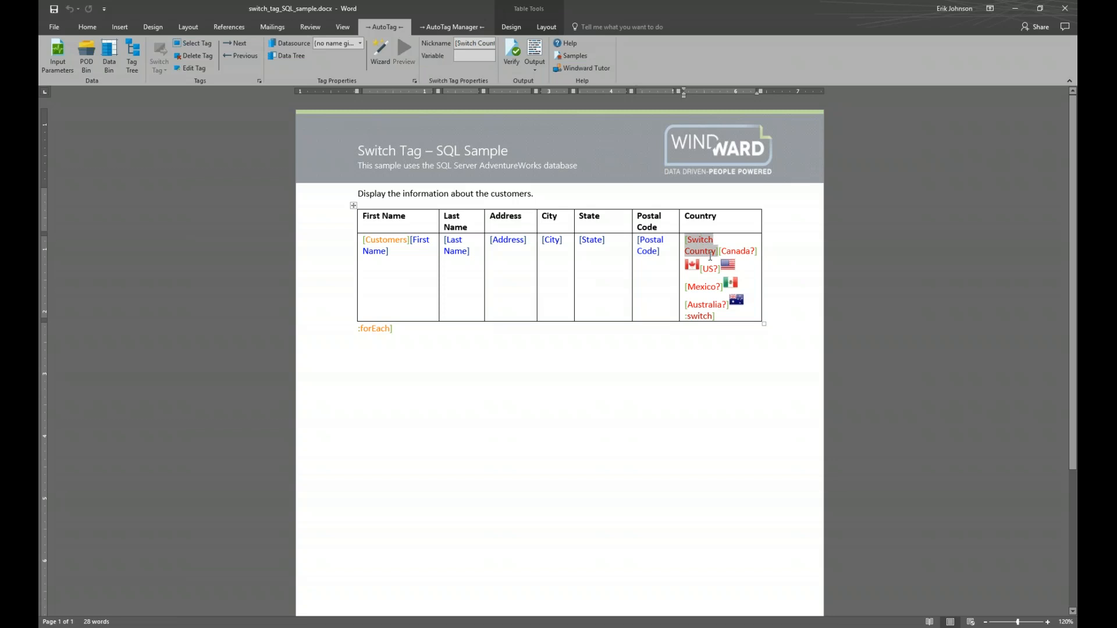
Select the closing switch tag and step through the Canada, US, Mexico and Australia case tags in the Country column
click(699, 316)
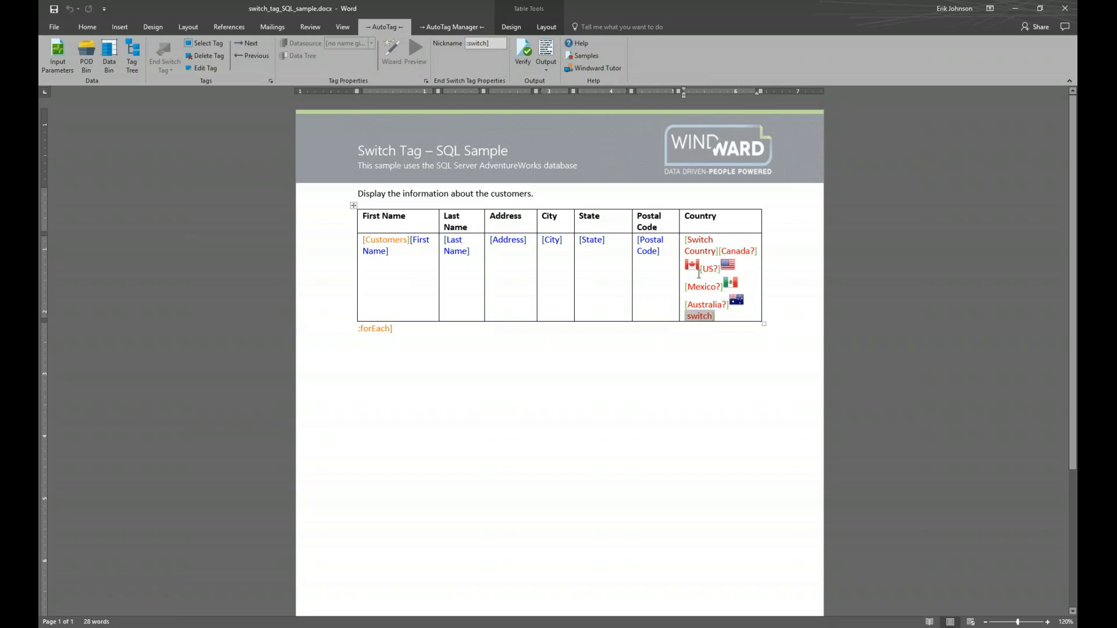
click(737, 251)
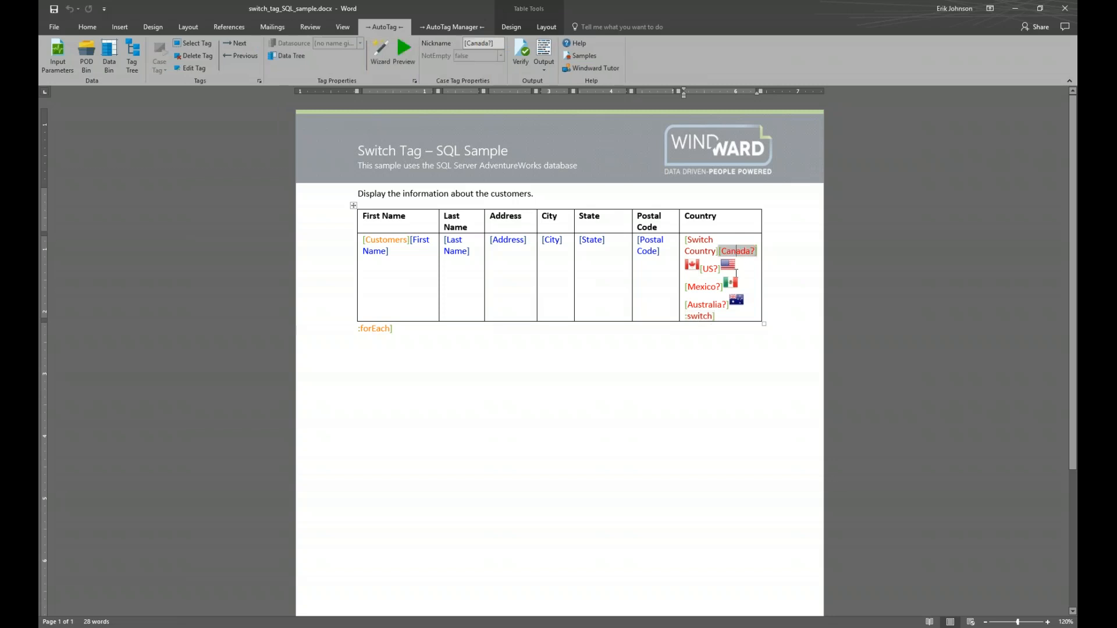
click(708, 269)
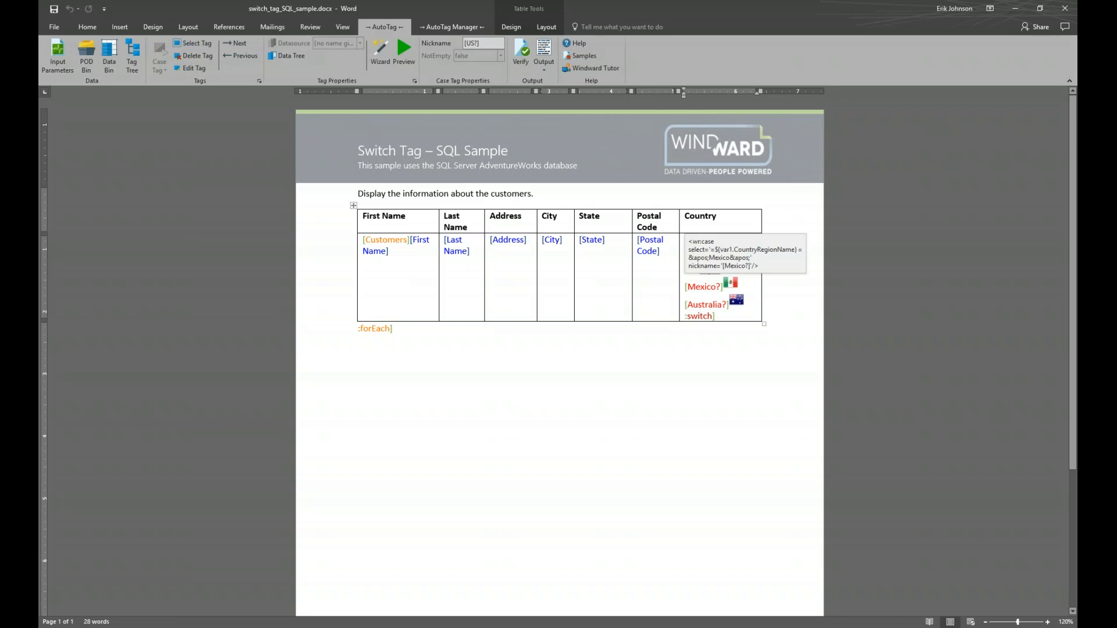
key(Down)
key(Down)
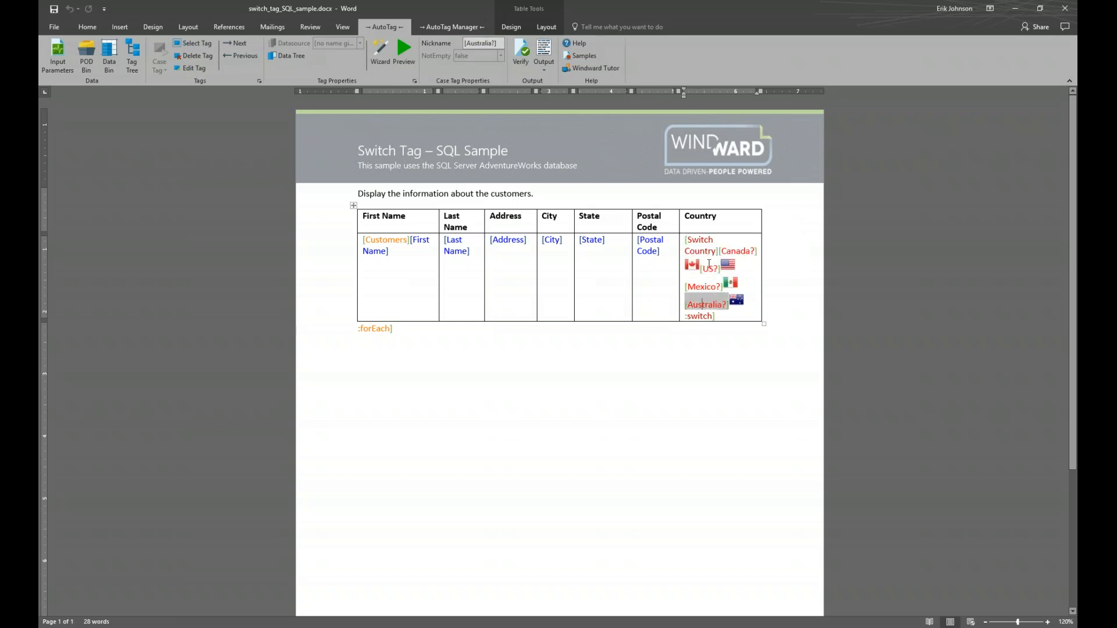
Compare the Canada and US case tags in the Country column, including the Canadian flag image between them
click(742, 252)
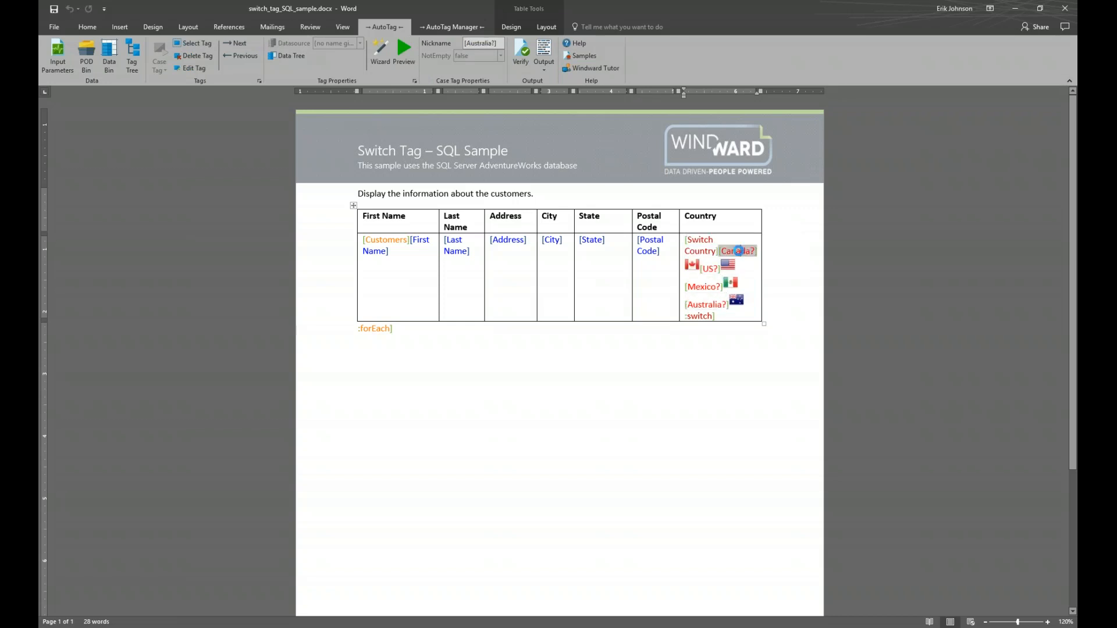
click(708, 269)
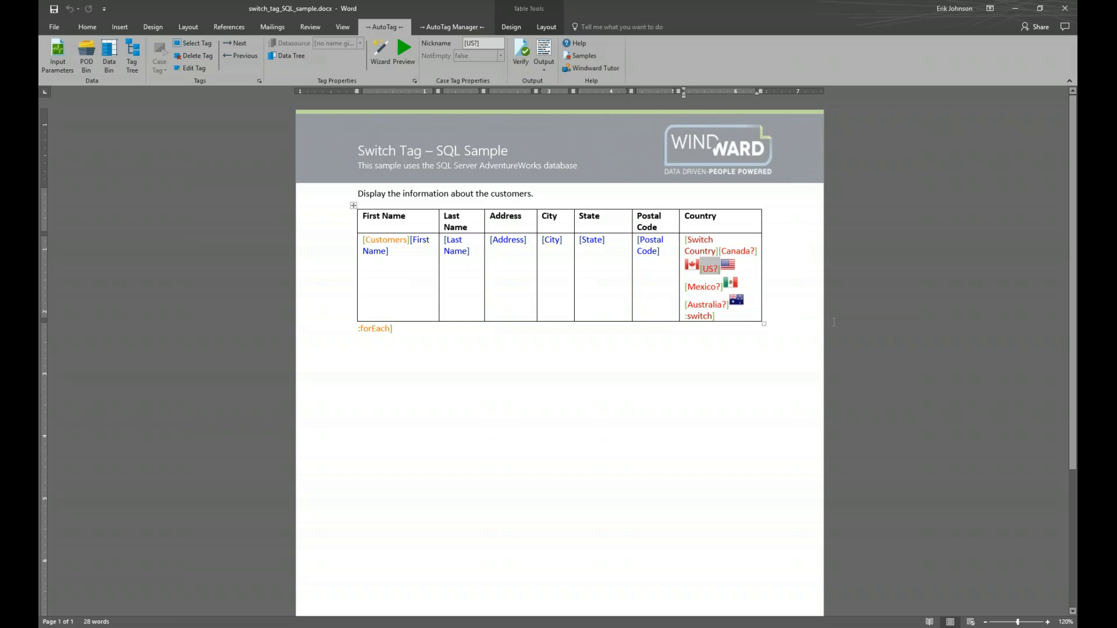
click(741, 254)
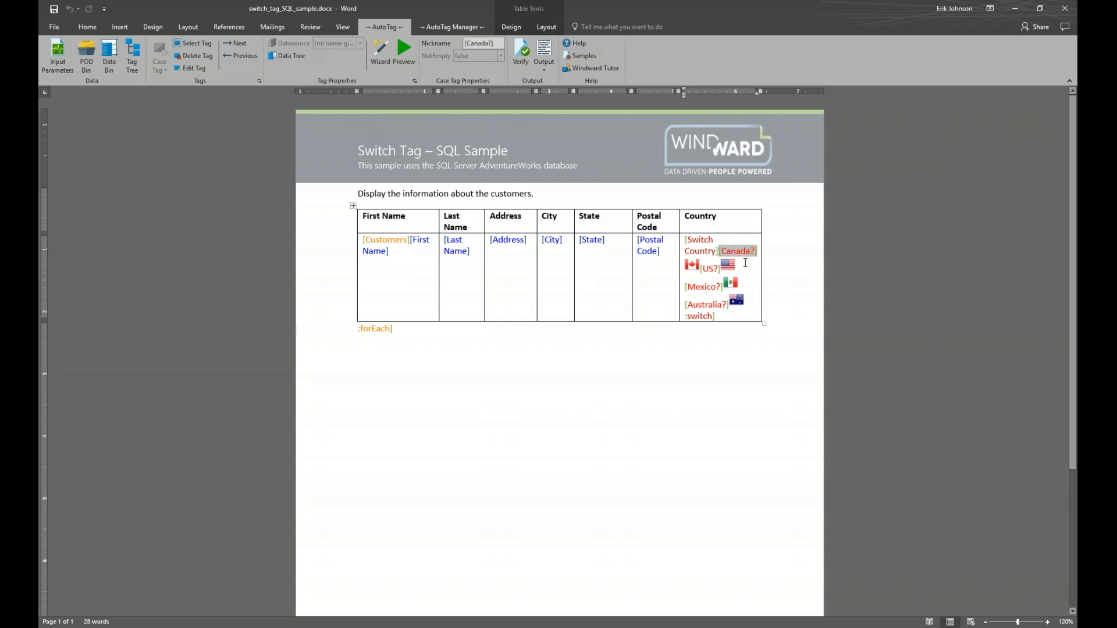
click(691, 265)
click(790, 273)
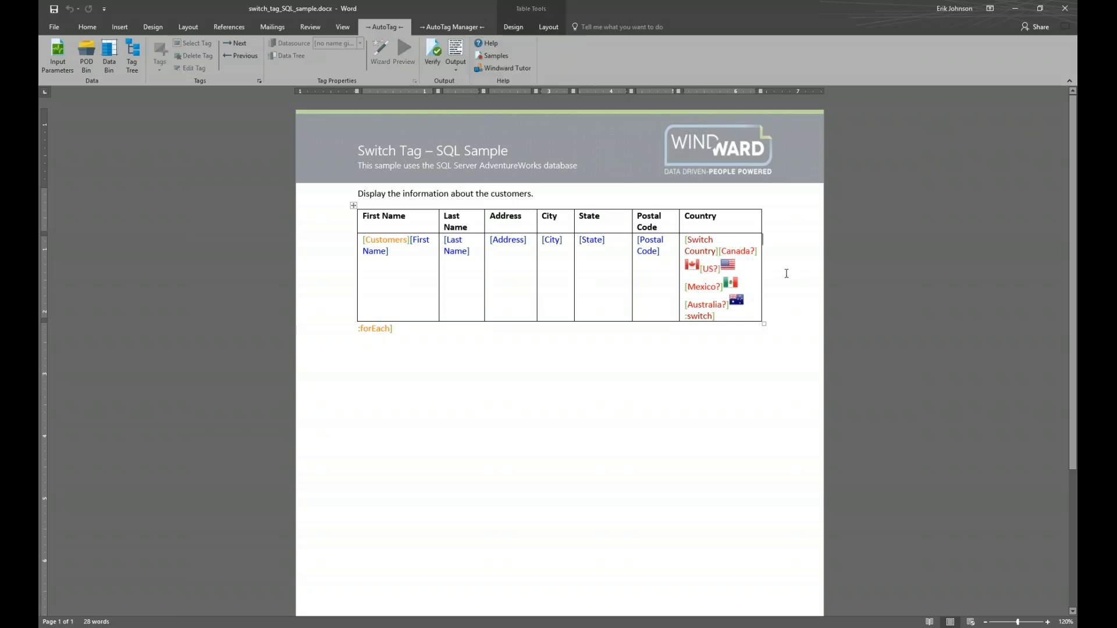
click(708, 269)
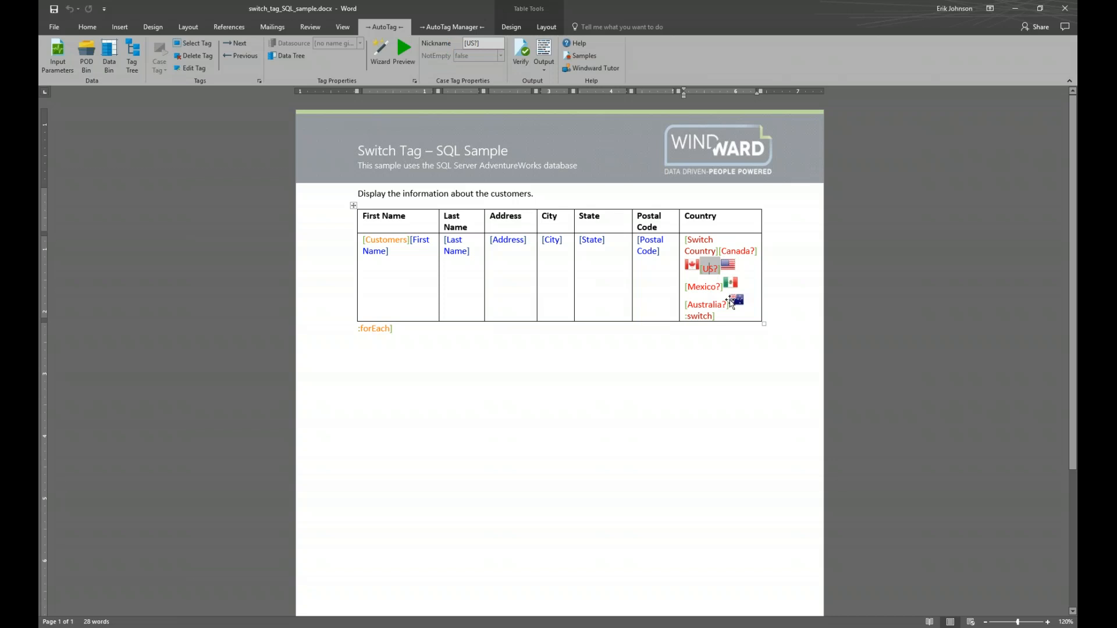
Open the Canada case tag in the Tag Editor, review its country name condition and save the tag
click(737, 251)
double_click(736, 250)
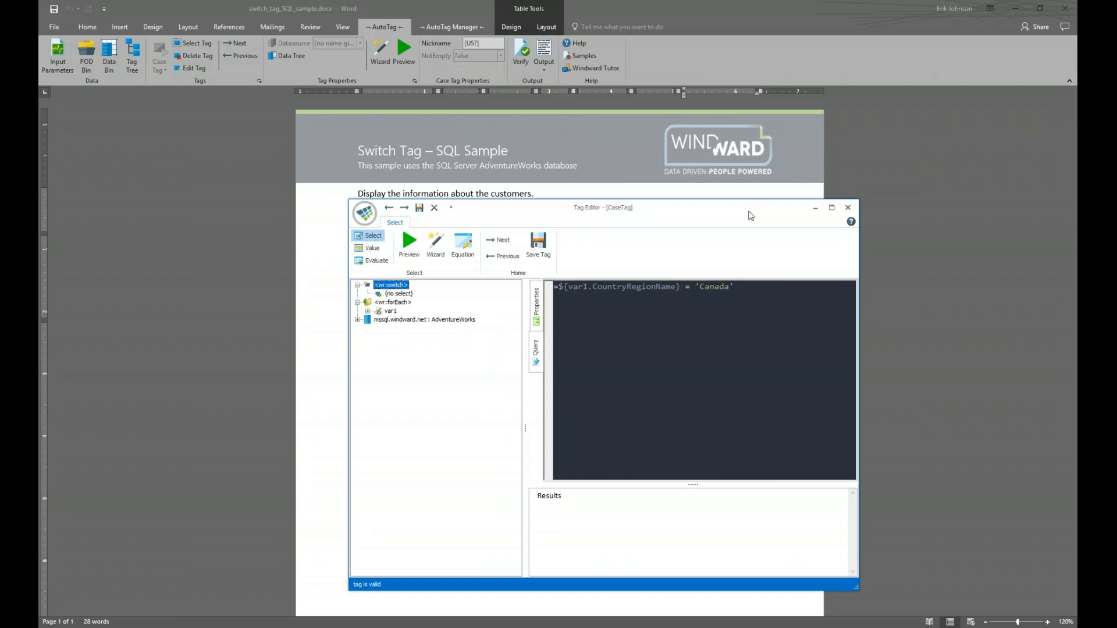
drag(744, 233, 562, 141)
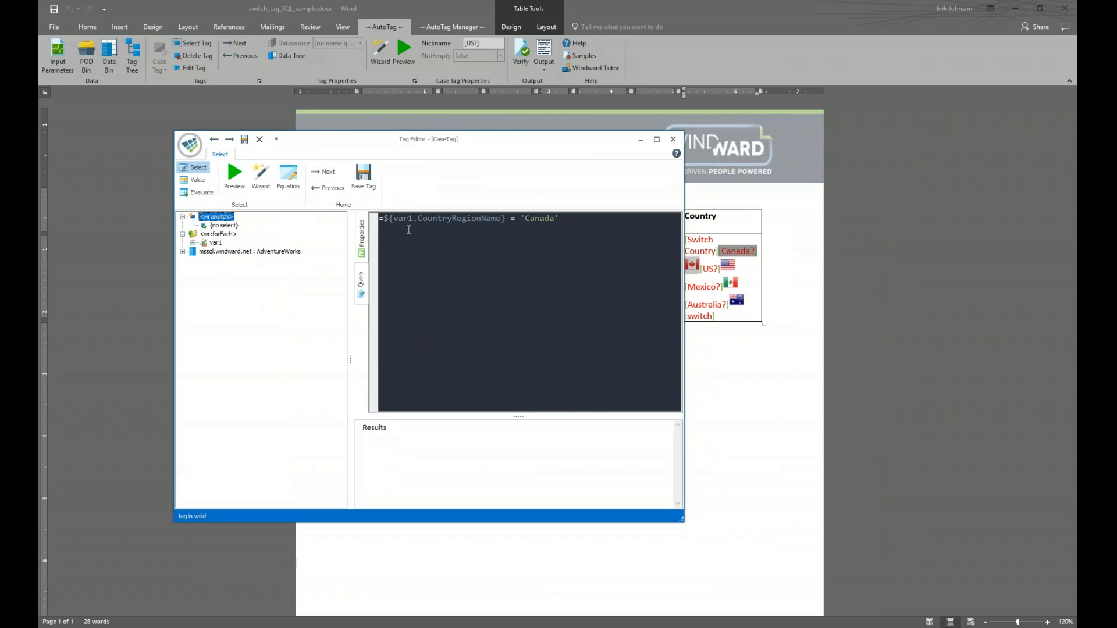
drag(494, 143, 788, 139)
click(391, 243)
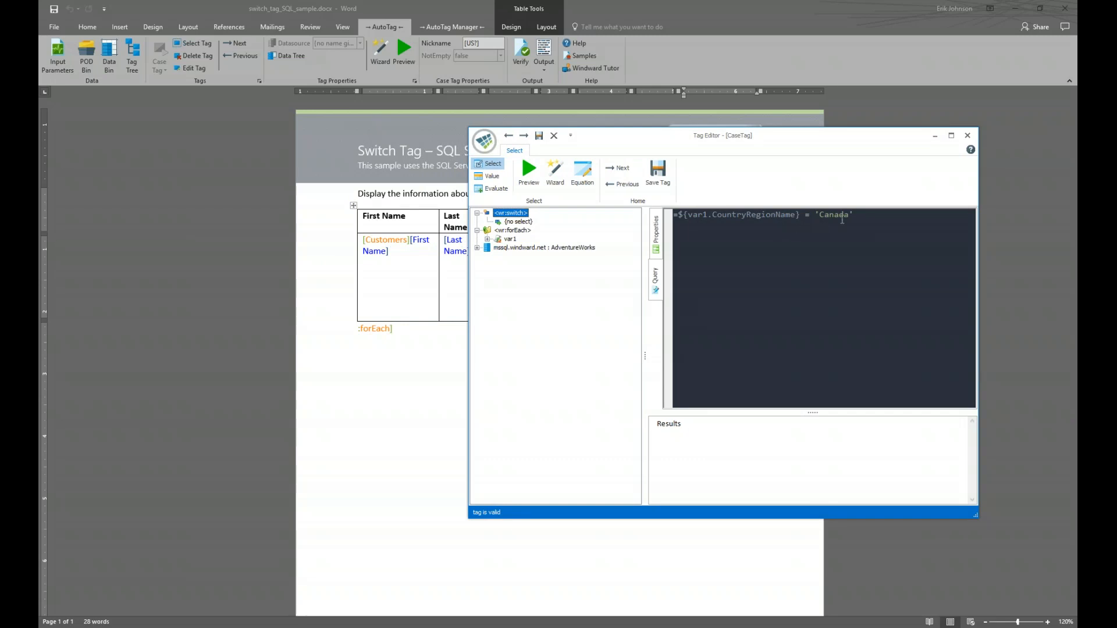
click(665, 173)
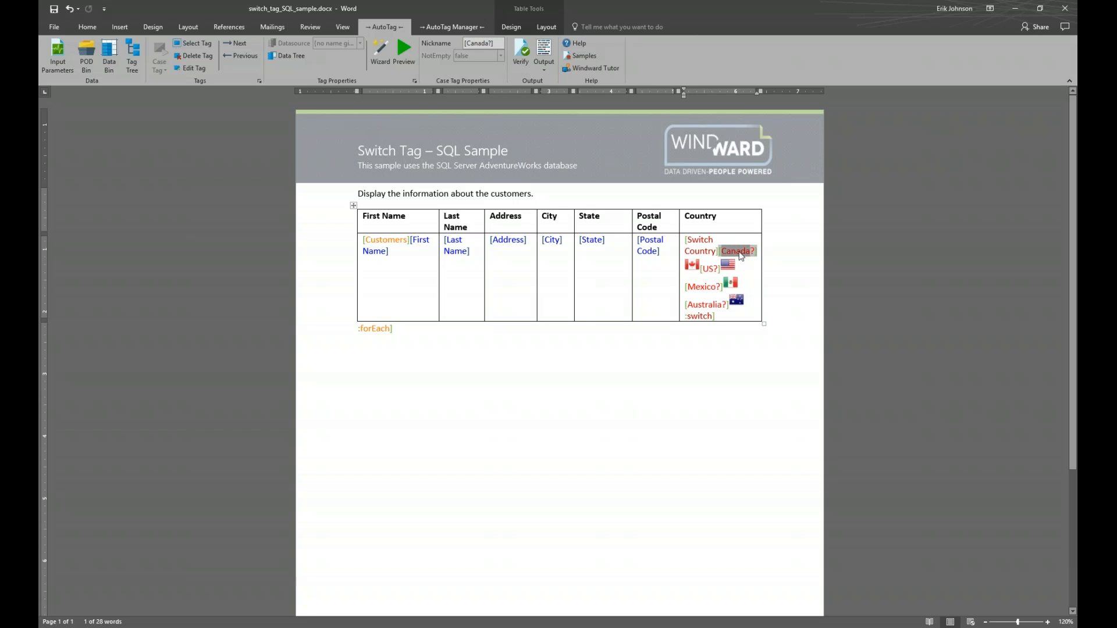
Generate the Switch Tag report, saving the document first, and look through the country flags in the output
mouse_move(741, 256)
click(544, 52)
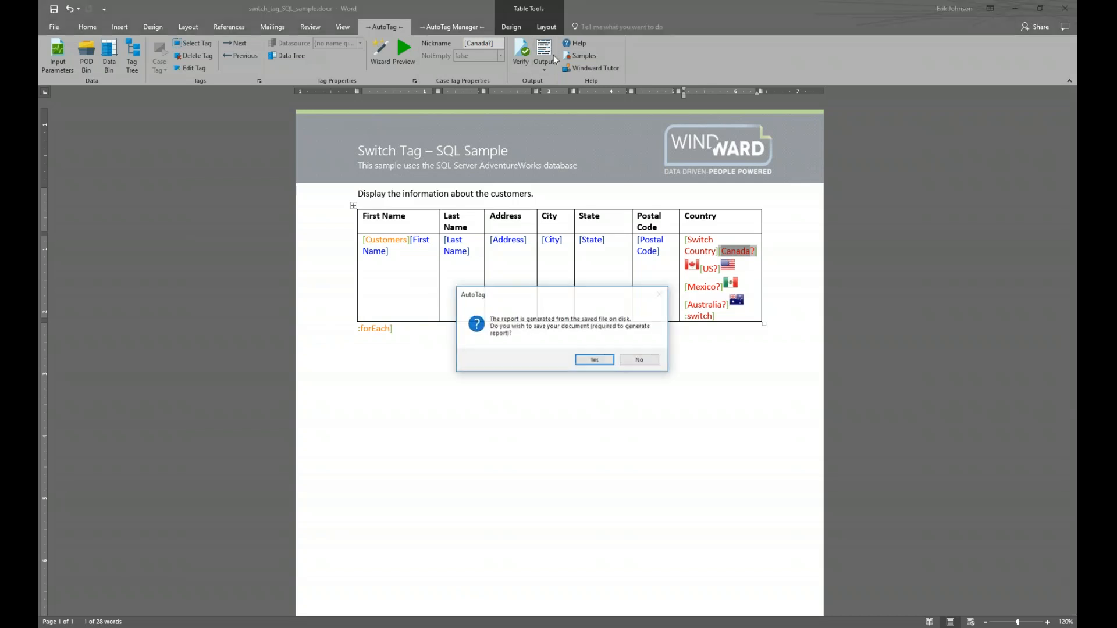
click(601, 364)
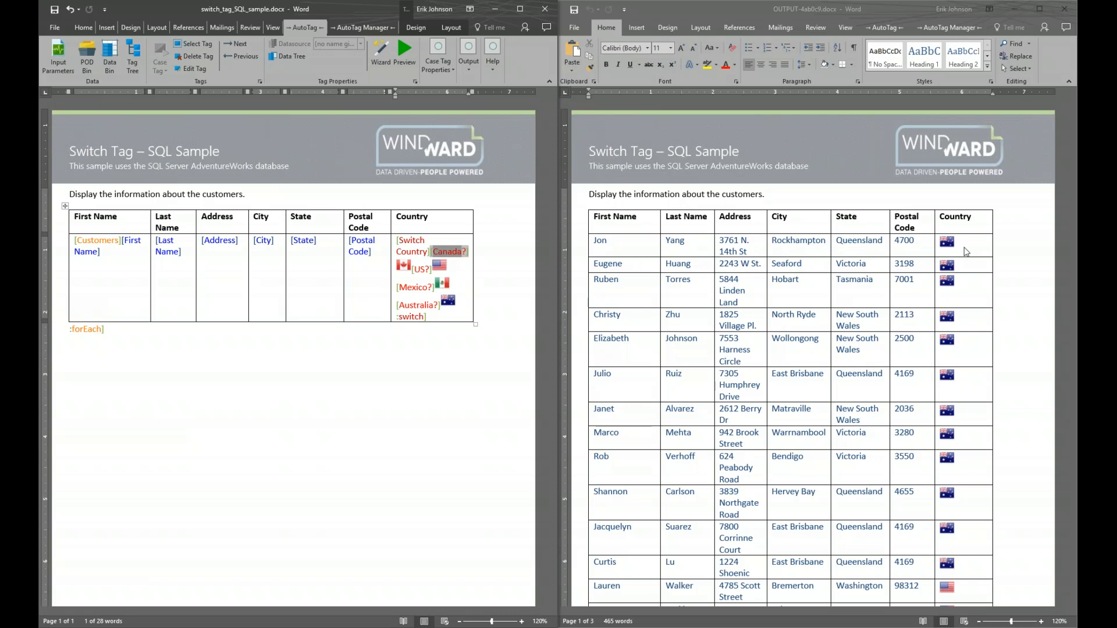
scroll(964, 256, down, 10)
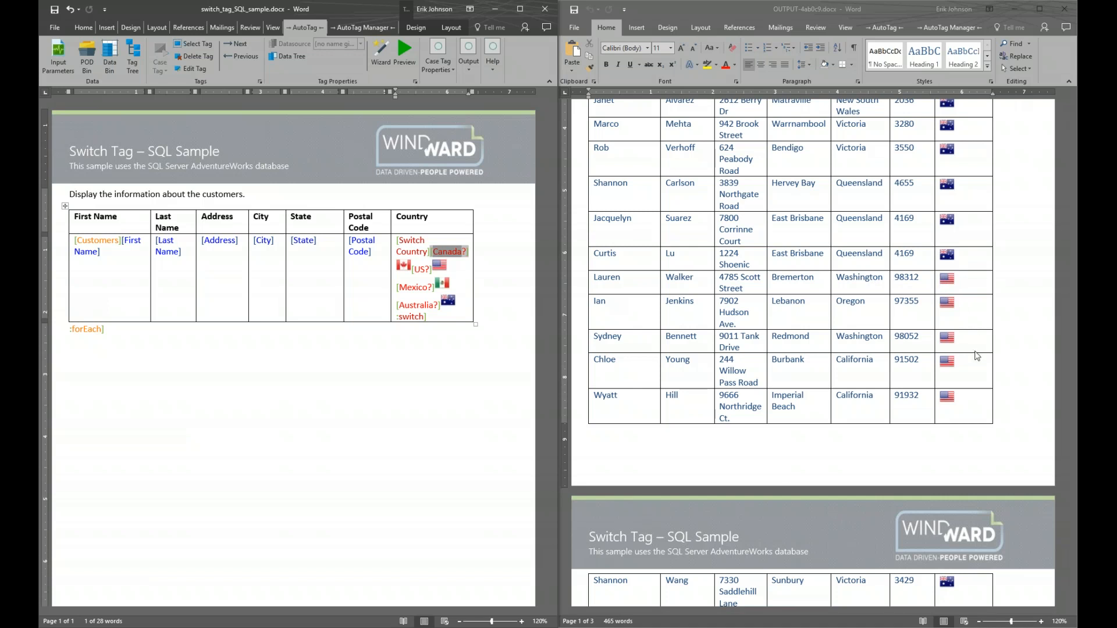
scroll(964, 344, down, 4)
scroll(964, 344, down, 3)
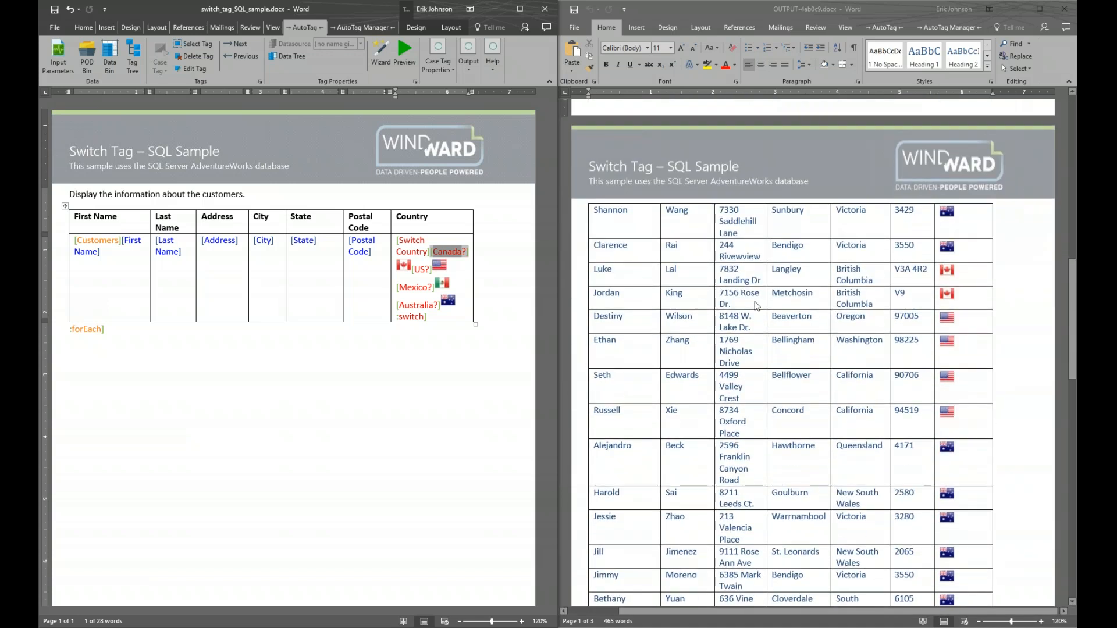
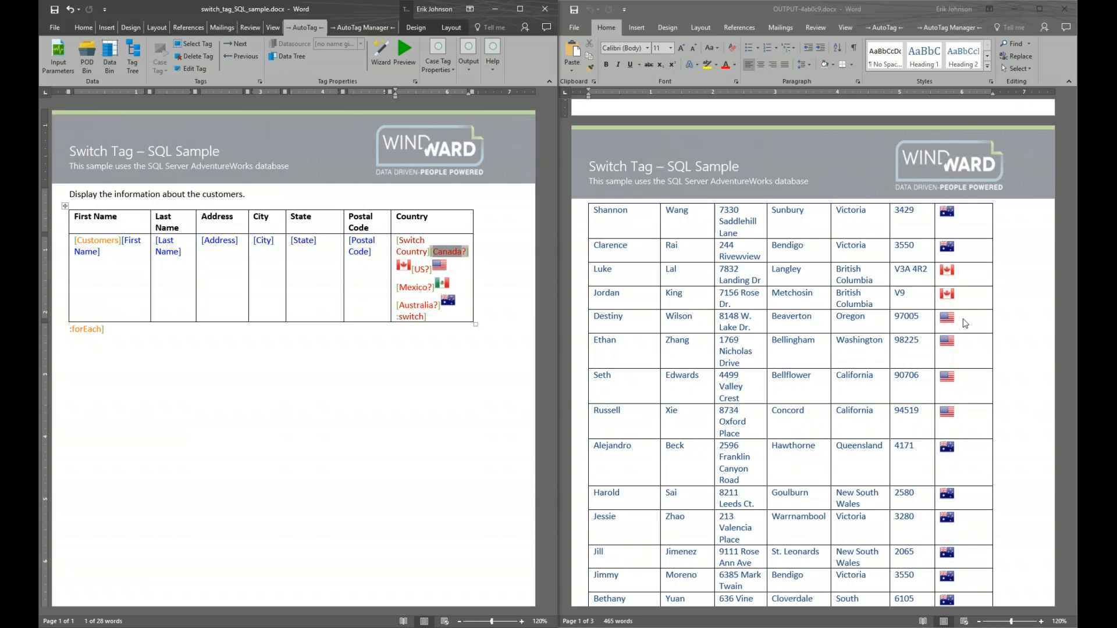
Close the report output, maximize the template and open the Import Tag sample template from the SQL tag tutorials
click(1064, 6)
click(519, 8)
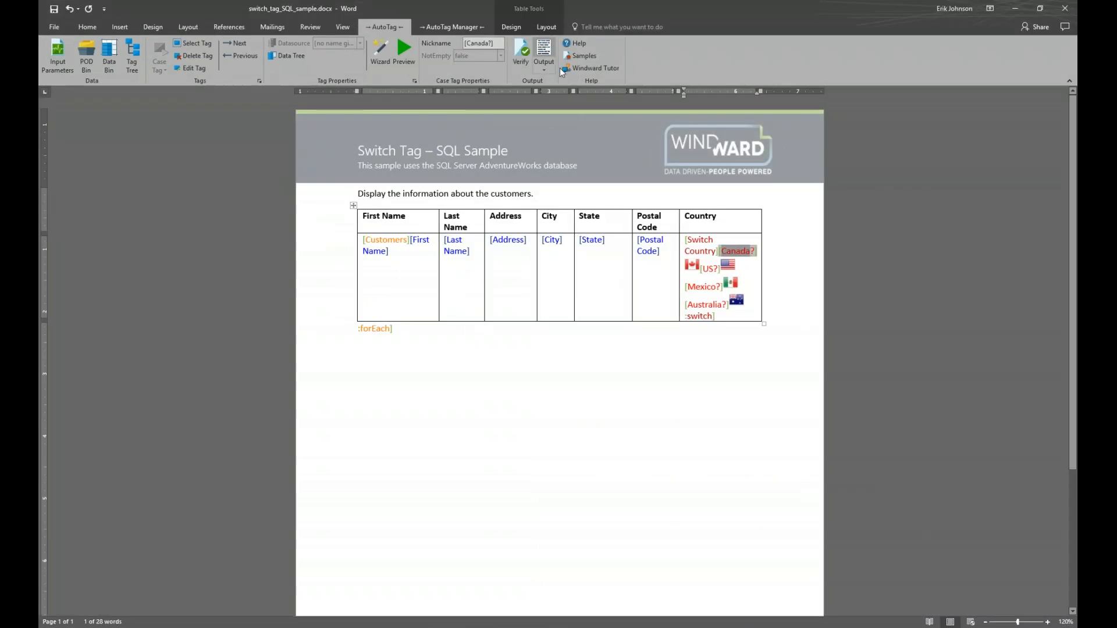
click(584, 56)
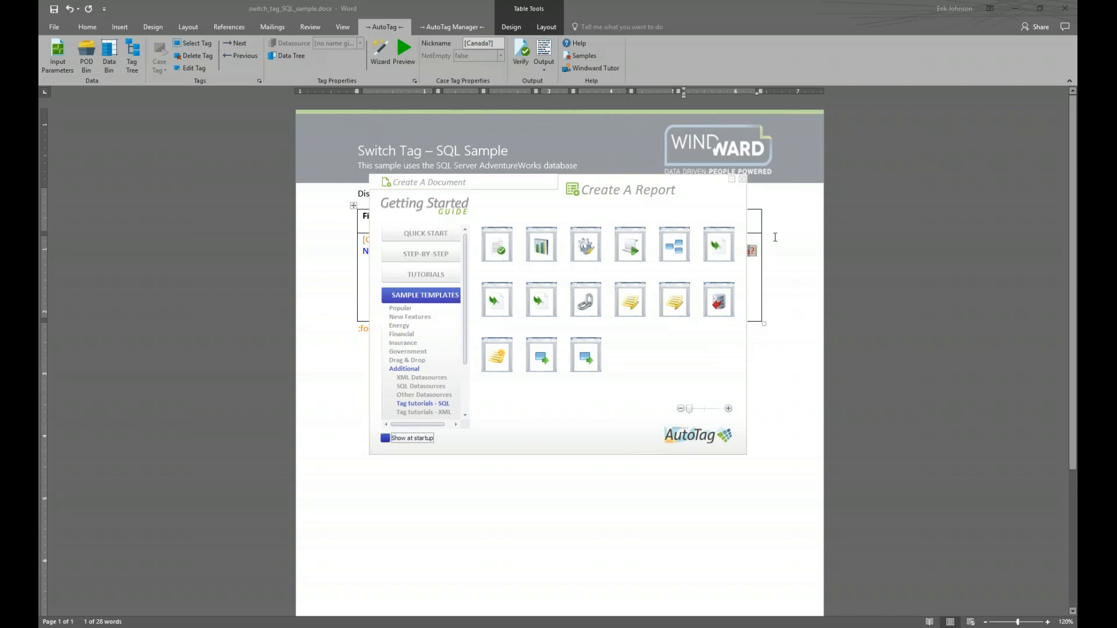
click(718, 245)
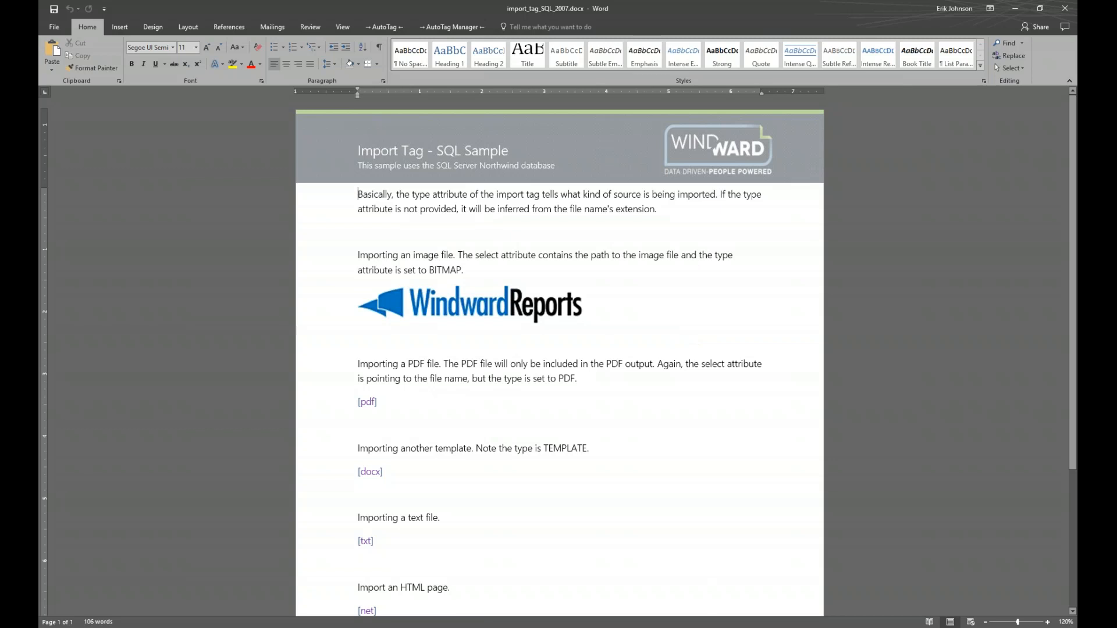
Select the Windward Reports image, the pdf tag and the docx tag in turn, and show the docx tag's import properties
click(447, 311)
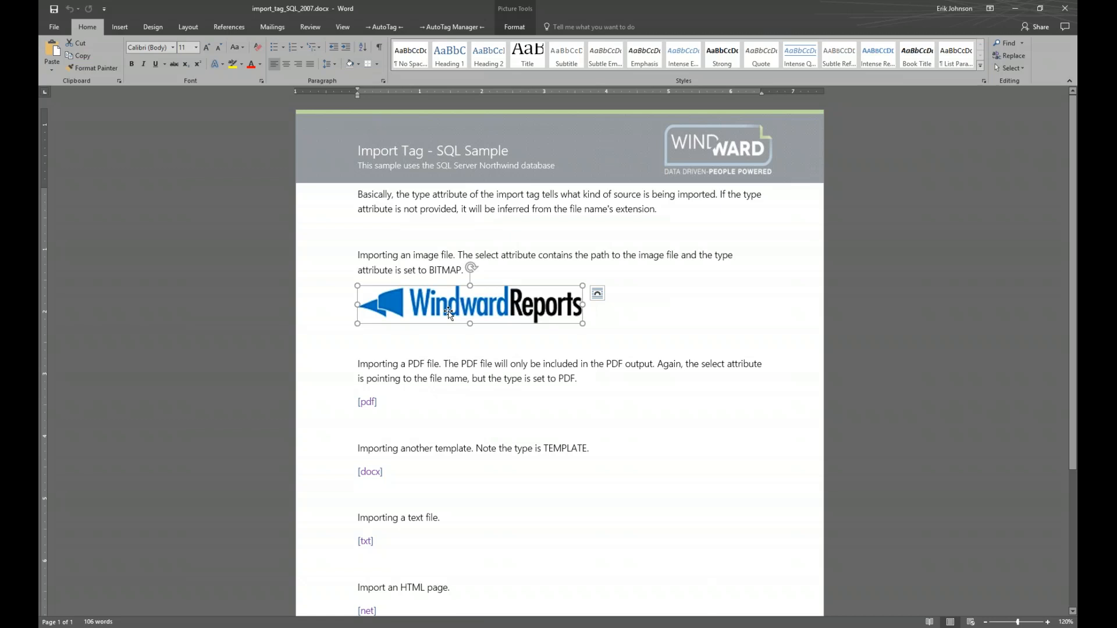
click(369, 403)
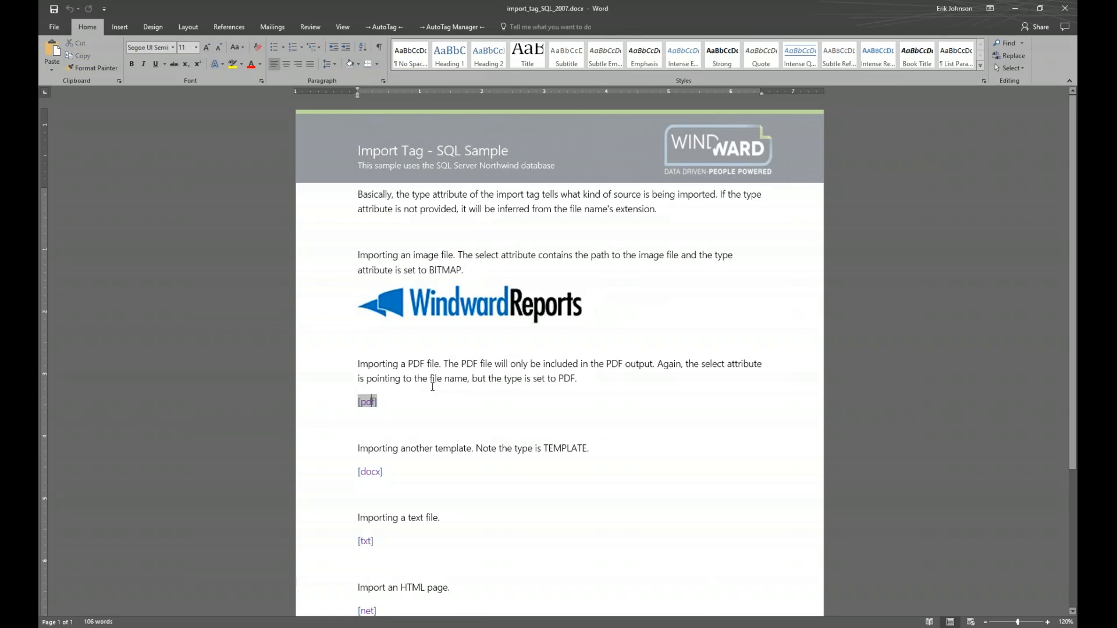
click(372, 471)
click(407, 33)
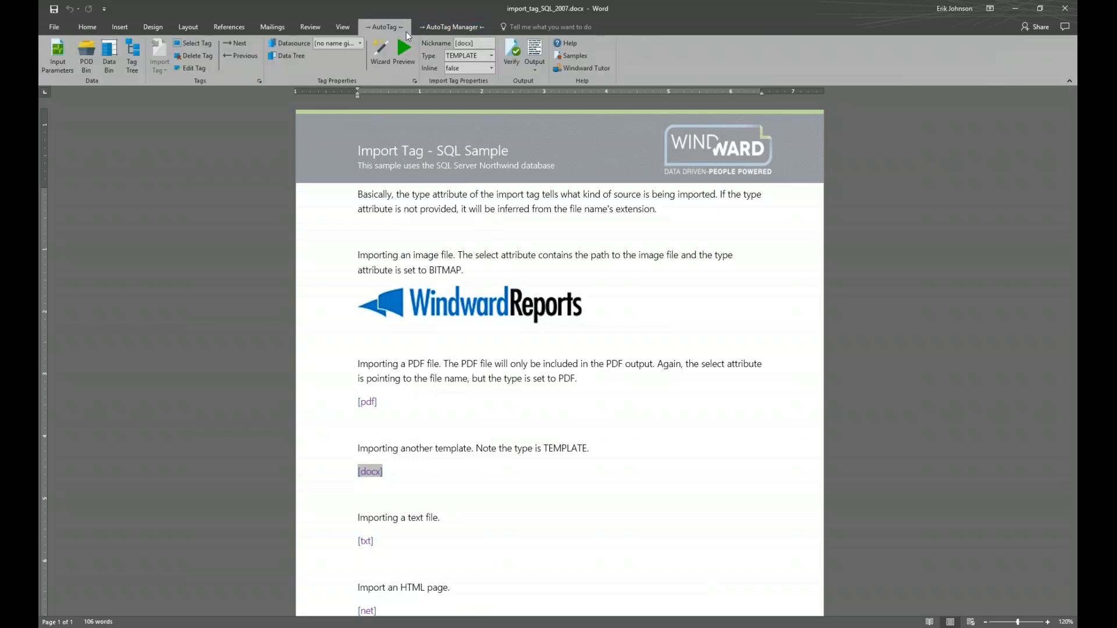
Generate the Import Tag report in the default format and place the output side by side with the template
click(535, 50)
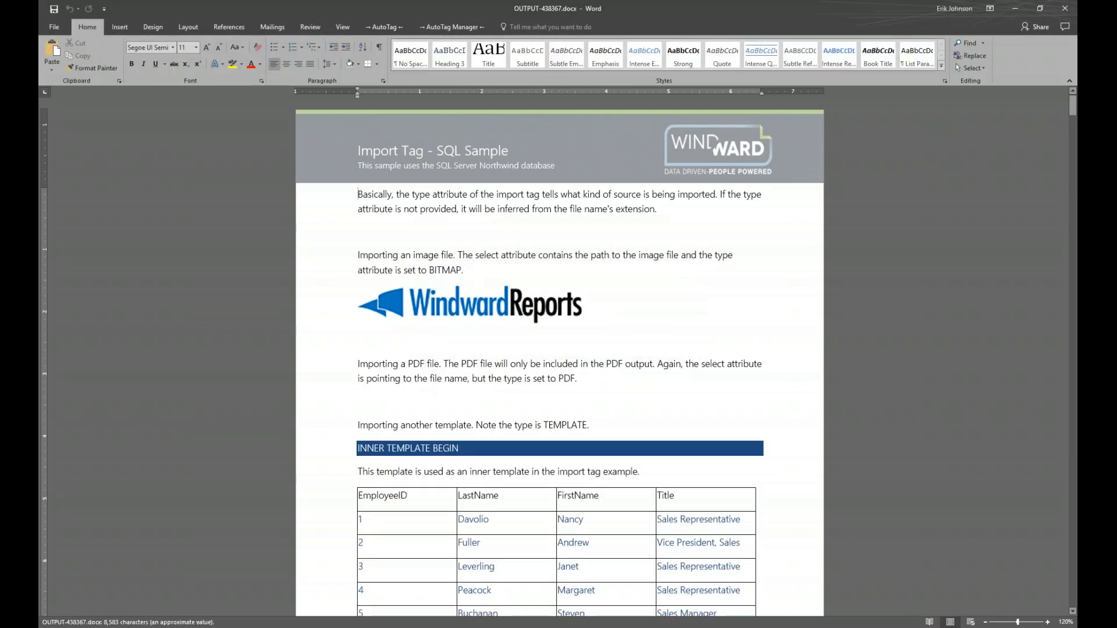
key(super+Right)
key(Return)
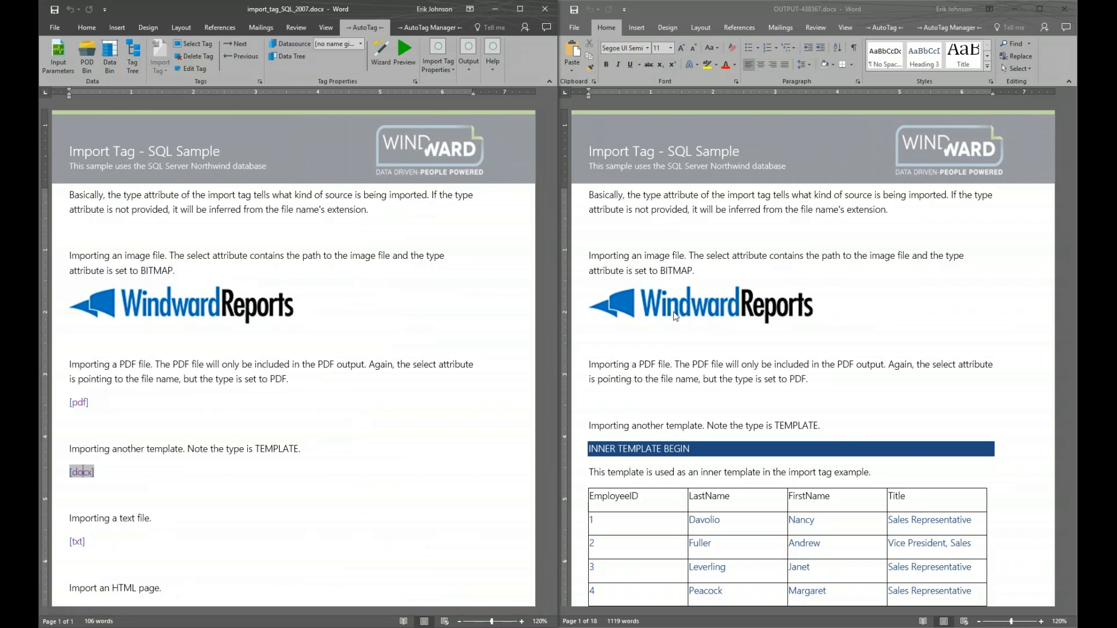
Check the Windward Reports image's import tag path in the Tag Editor, close the editor and output, and maximize the template
click(211, 303)
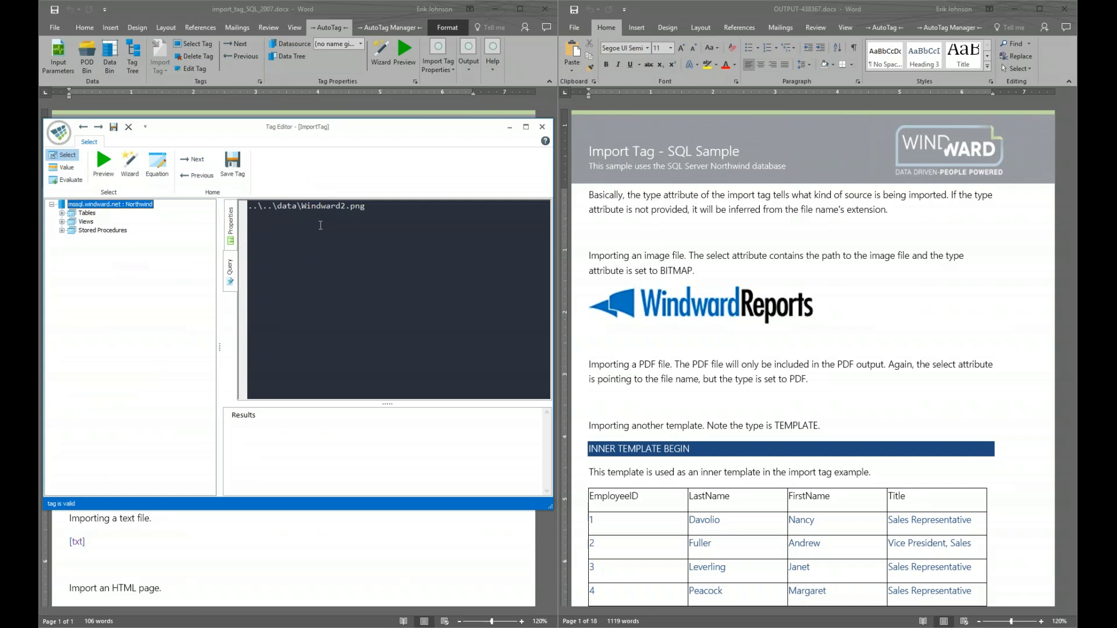
click(542, 127)
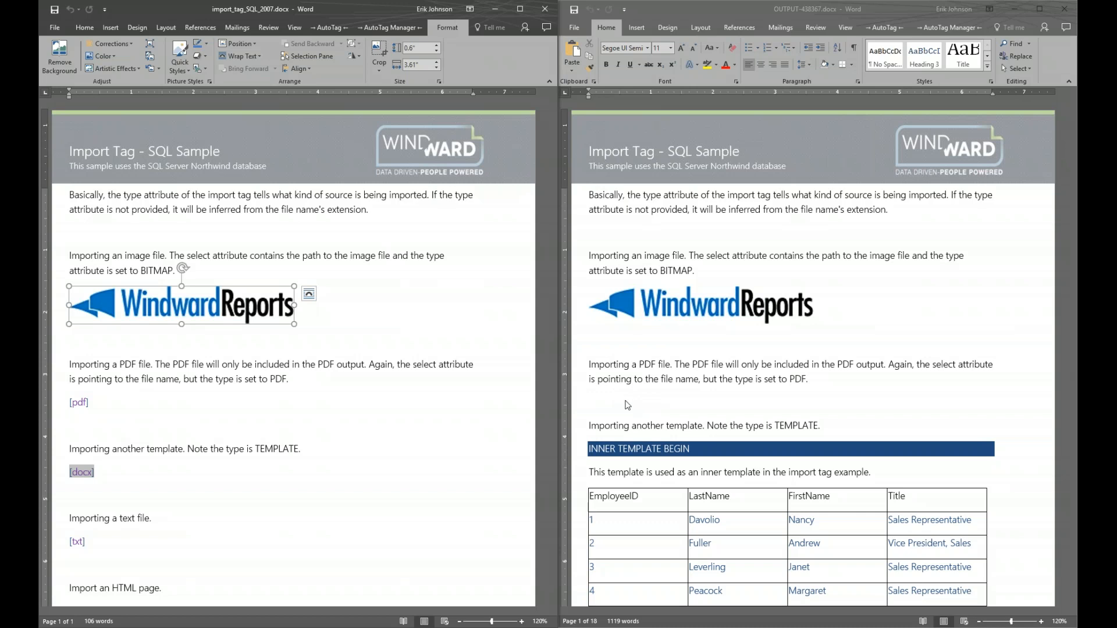
click(1065, 9)
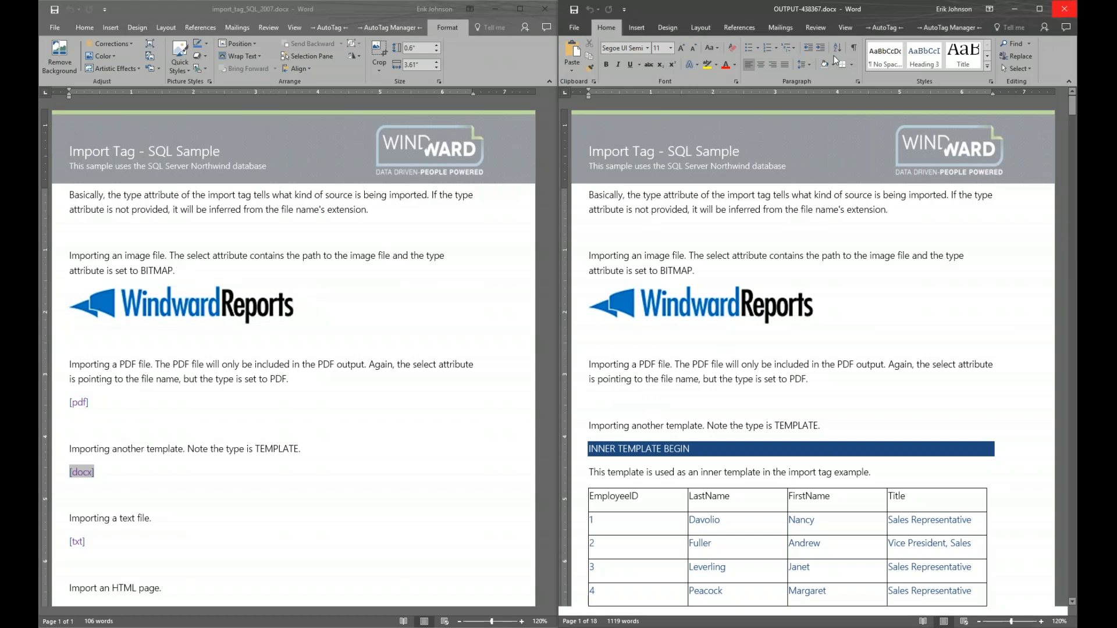
click(520, 9)
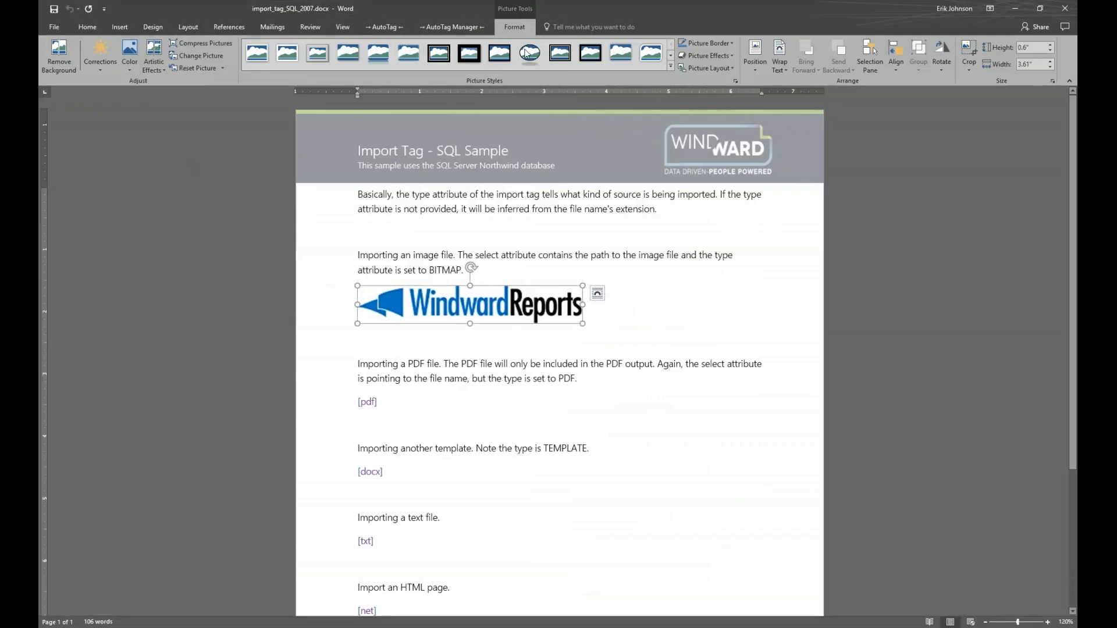
Generate the Import Tag report as PDF, saving the document first, and place the PDF side by side with the template
click(383, 25)
click(536, 68)
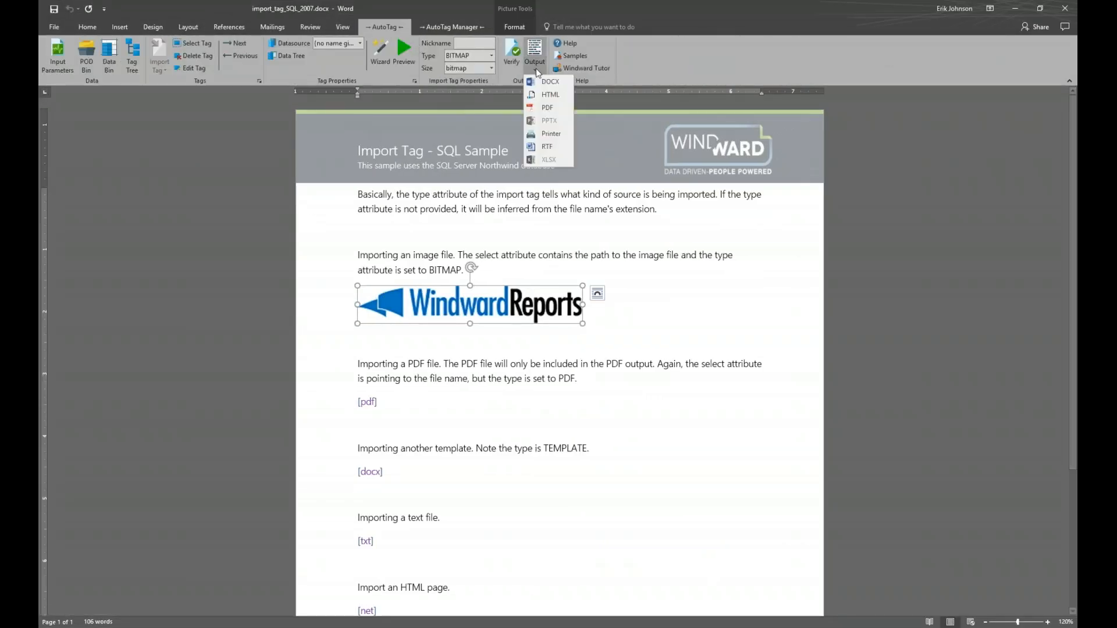
click(549, 108)
click(582, 357)
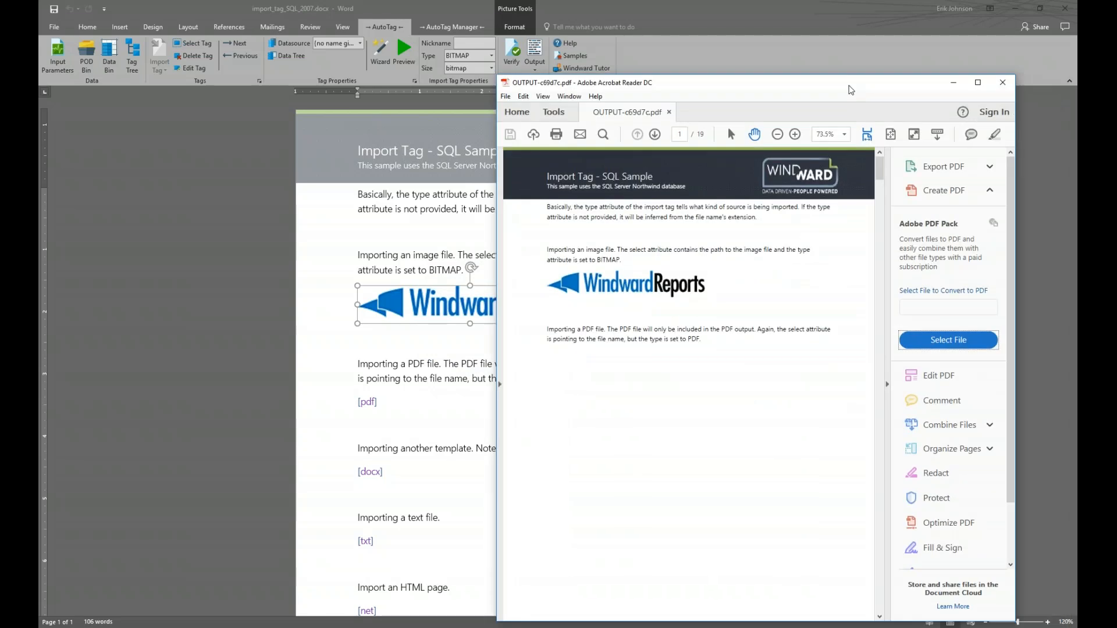
drag(849, 87, 1076, 87)
click(298, 314)
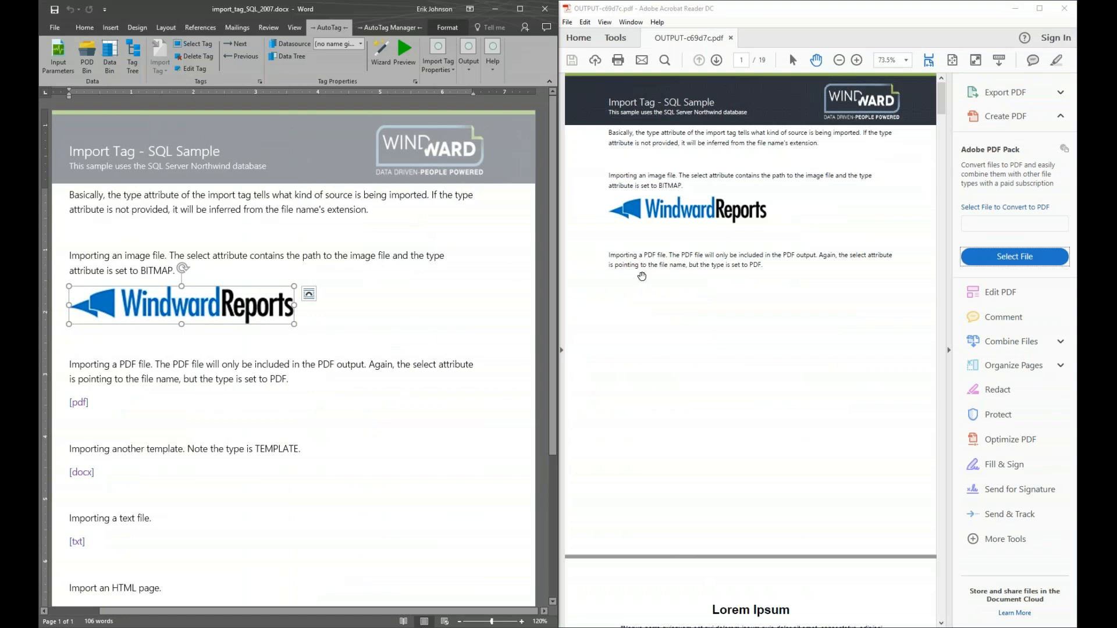
Look through the PDF output's imported Lorem Ipsum page down to the start of the inner template
scroll(681, 262, down, 3)
scroll(681, 262, down, 3)
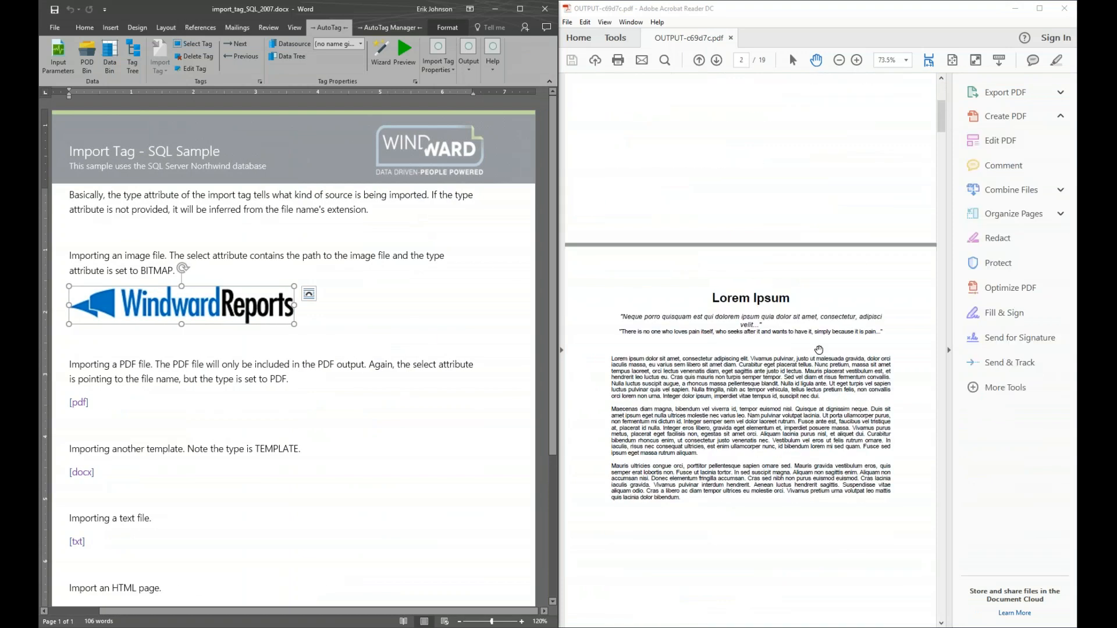
scroll(744, 359, down, 7)
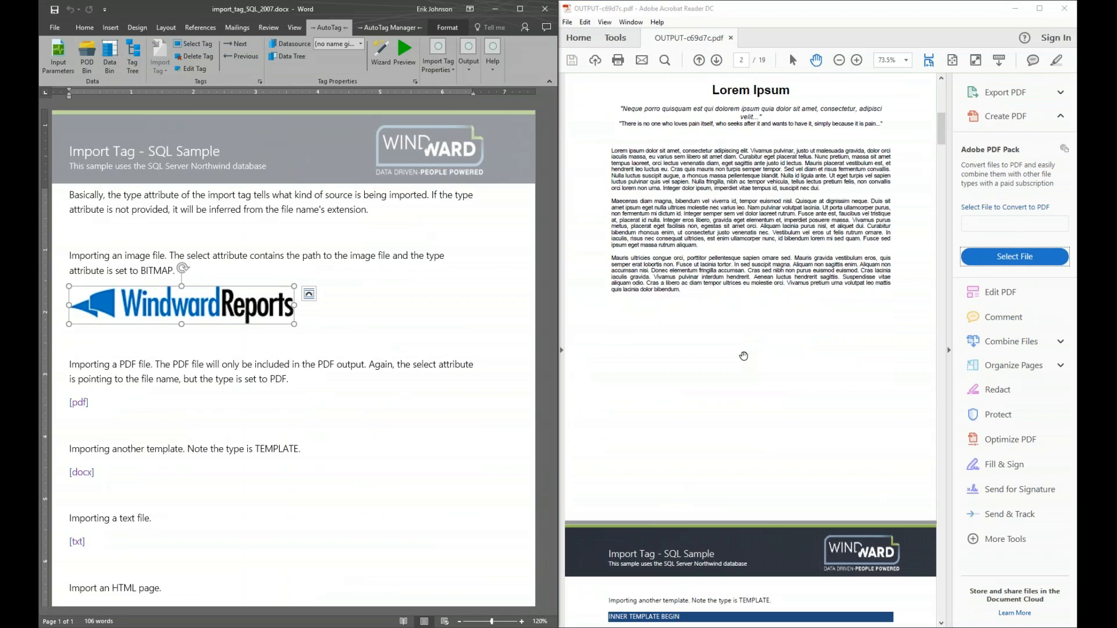
Close the PDF output, the Import Tag template and the remaining open Word templates, including the Switch sample
scroll(744, 356, up, 6)
scroll(744, 357, up, 1)
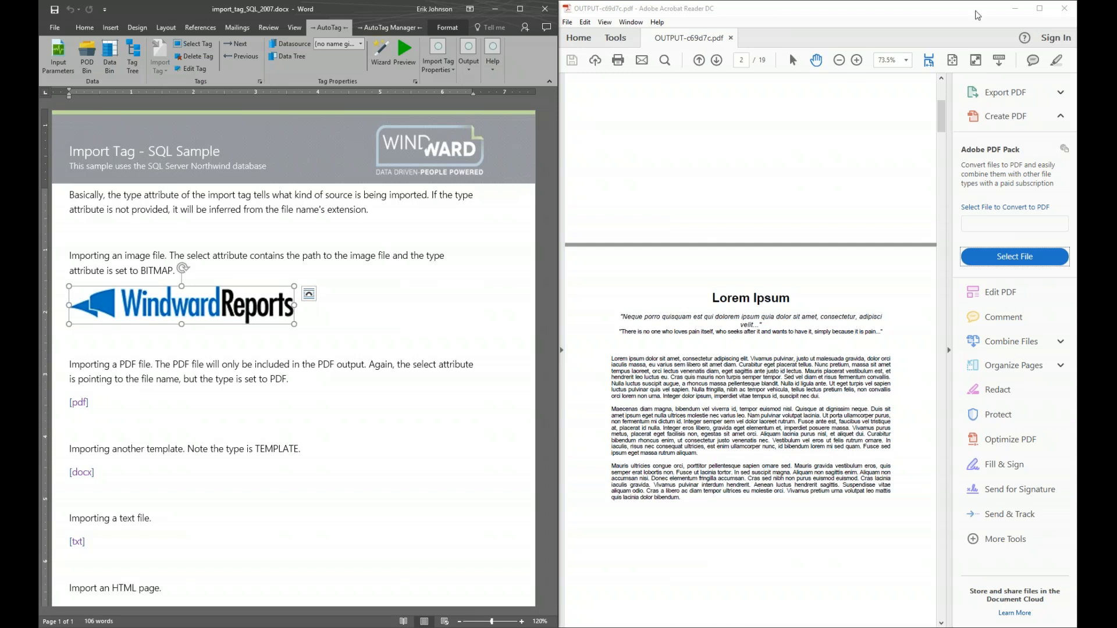
click(1064, 8)
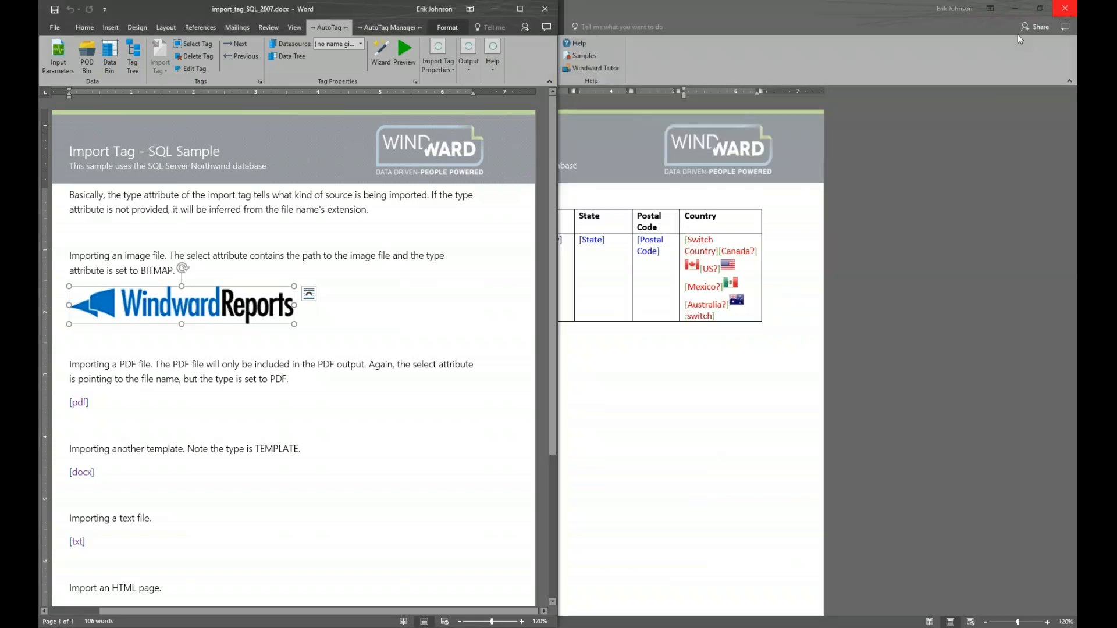
click(547, 11)
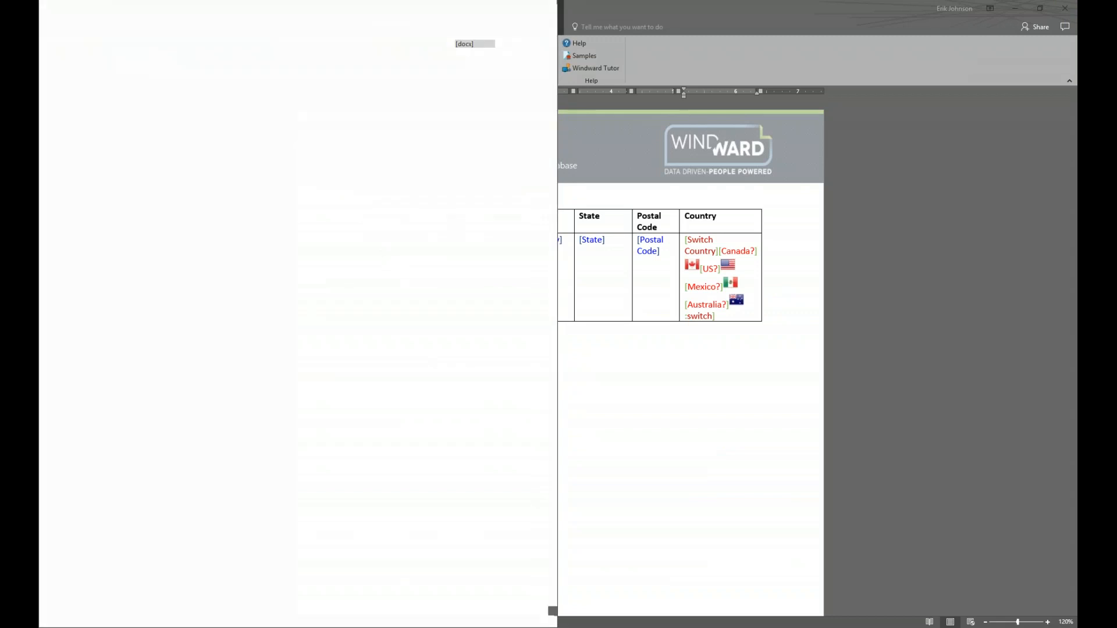
click(1072, 16)
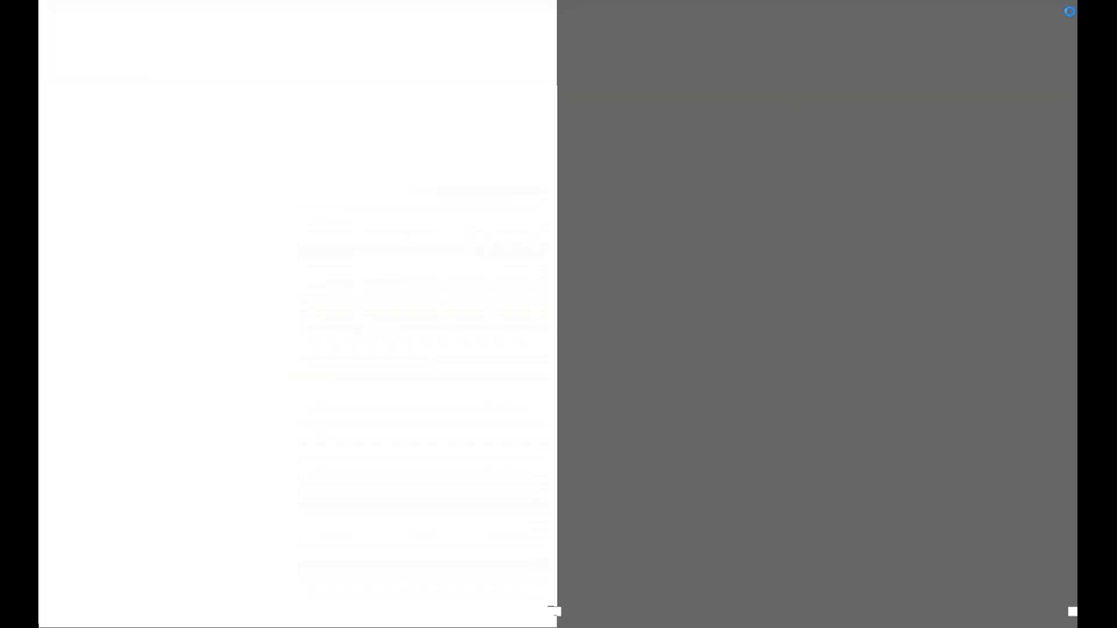
click(1065, 9)
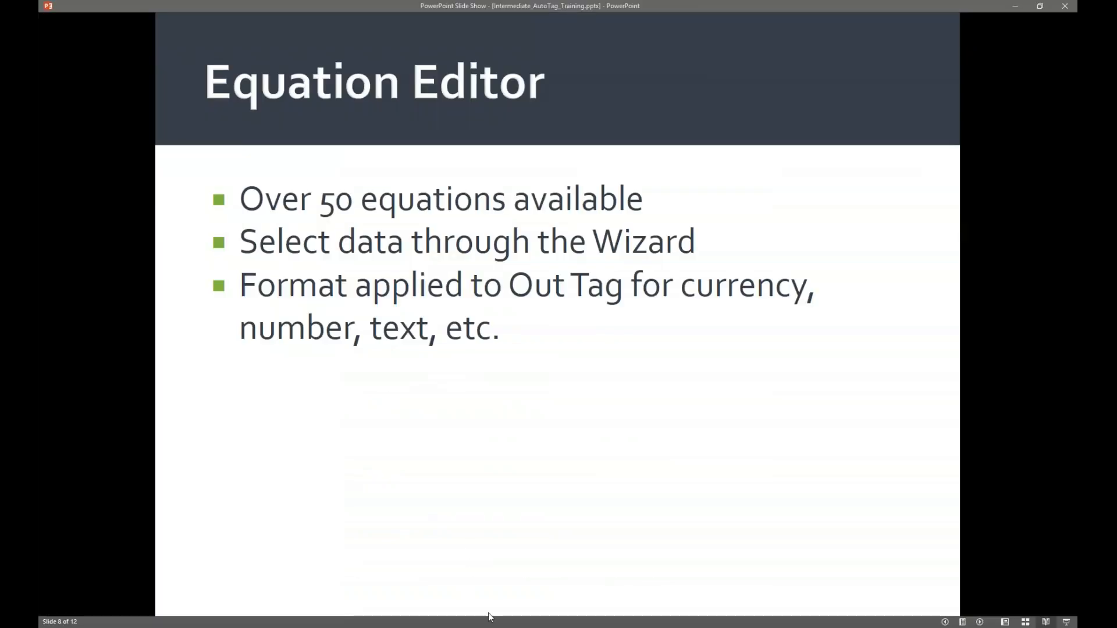
click(499, 605)
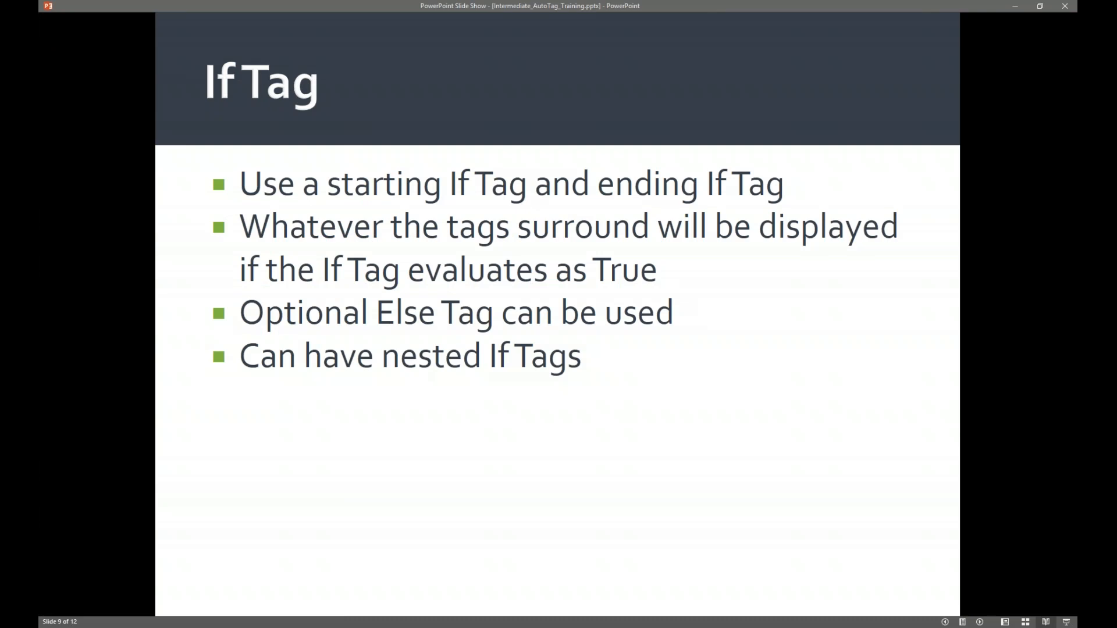
key(Right)
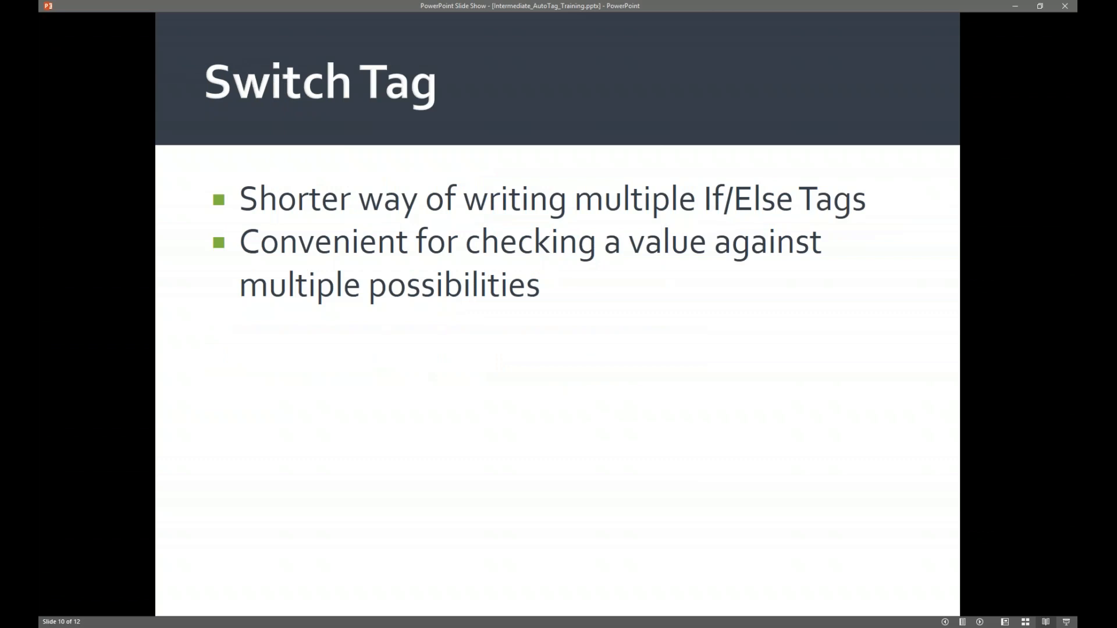